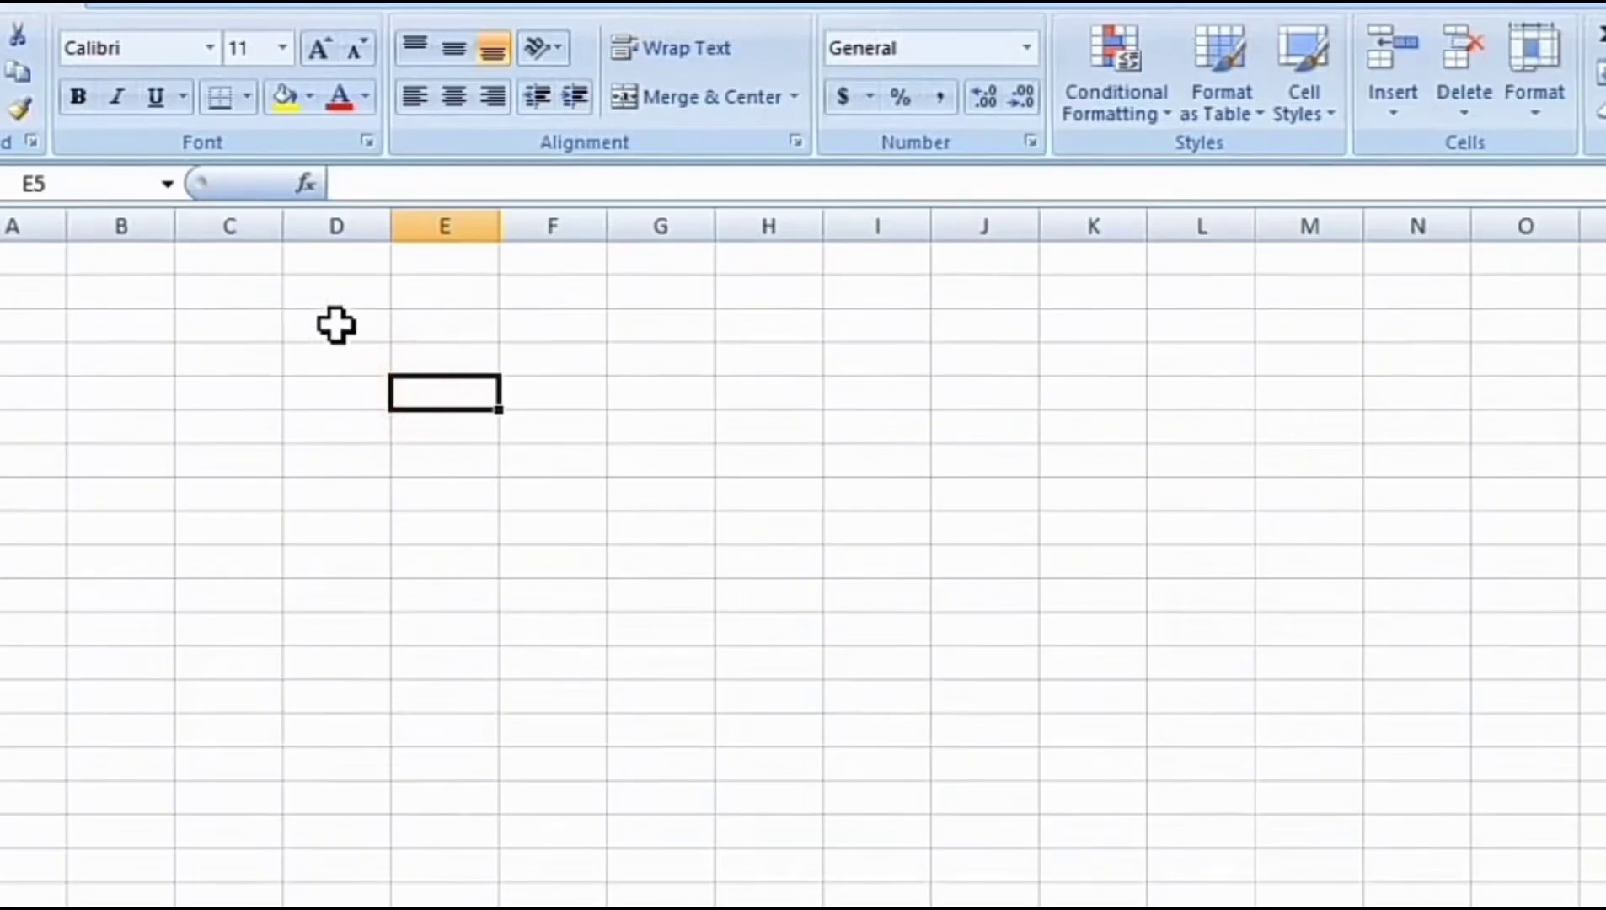
Step: Select assorted cells, columns and ranges across the empty sheet
click(214, 338)
click(130, 358)
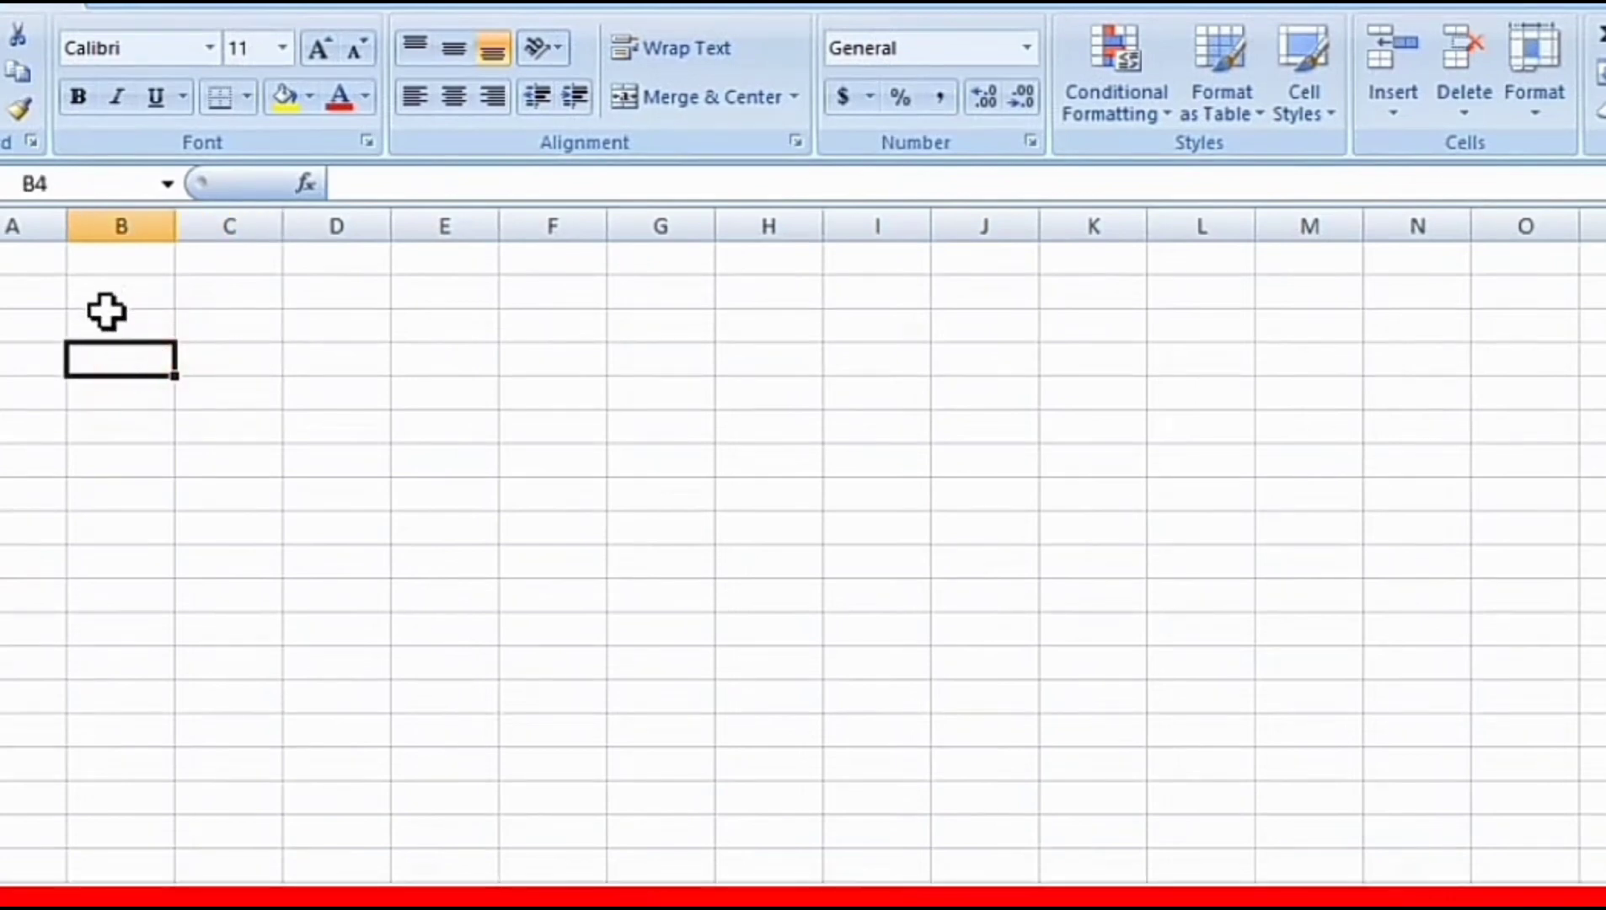
drag(107, 291, 493, 628)
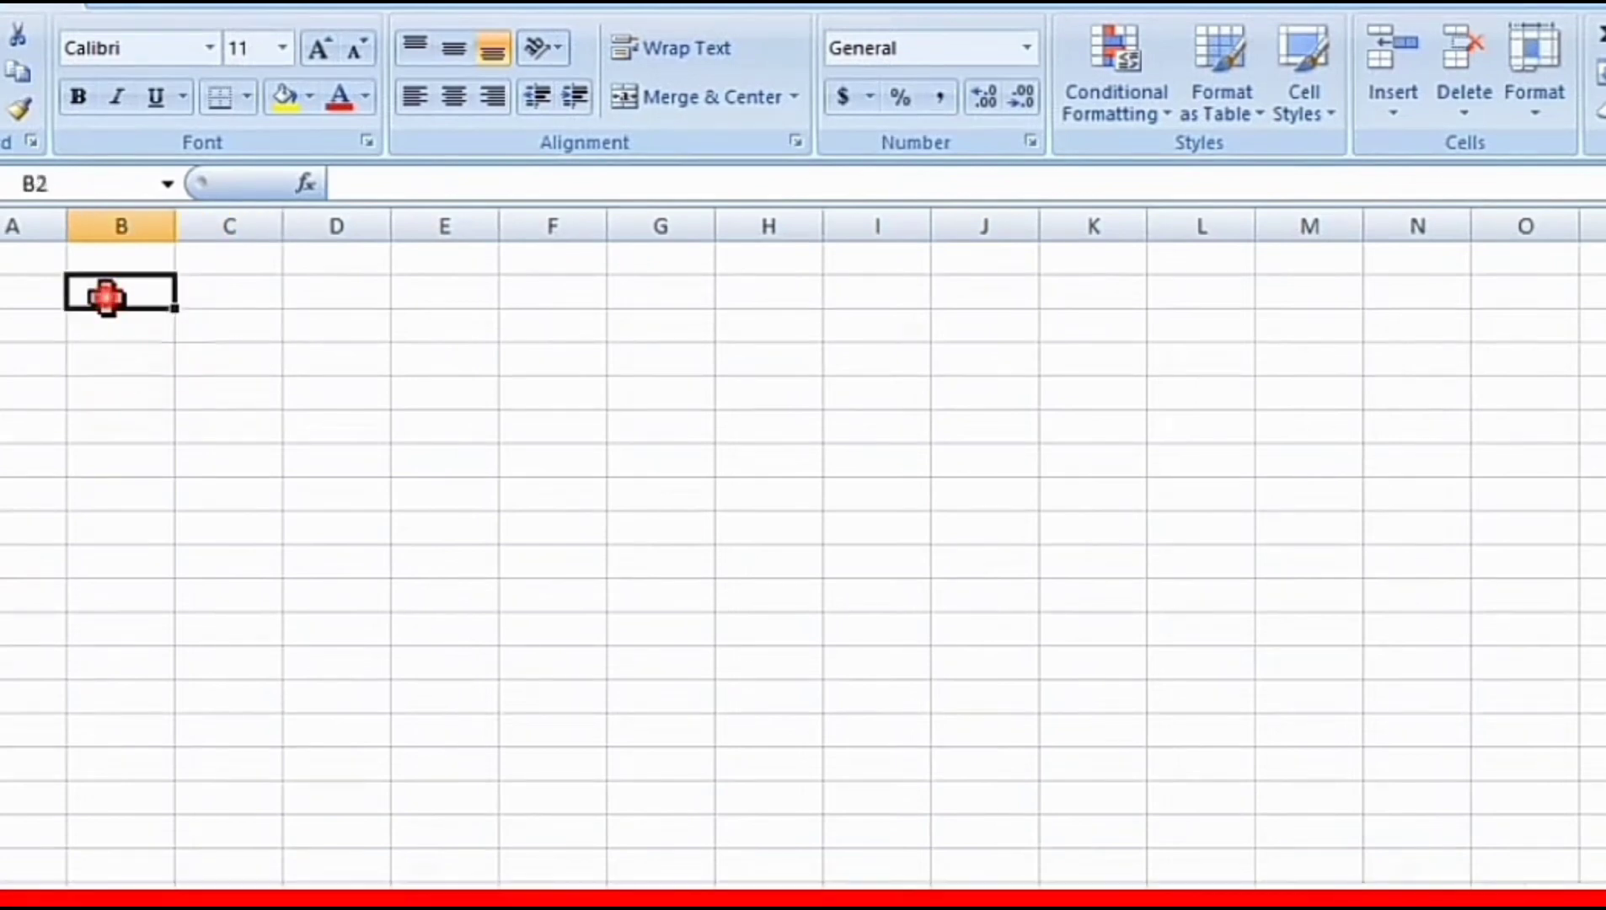
click(524, 536)
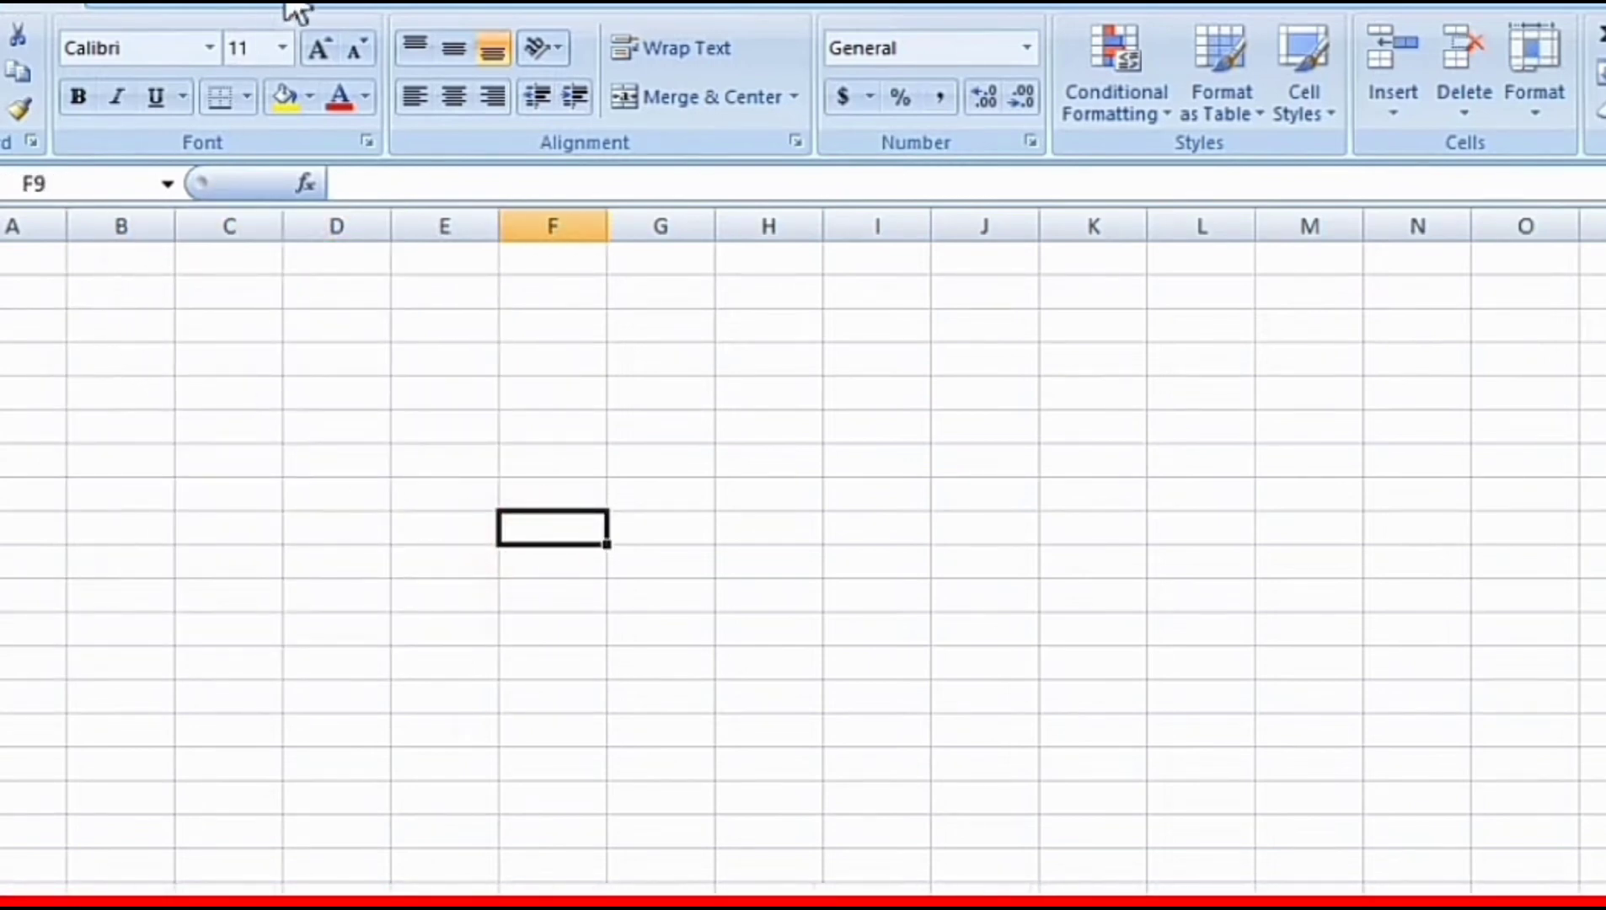
drag(116, 343, 253, 498)
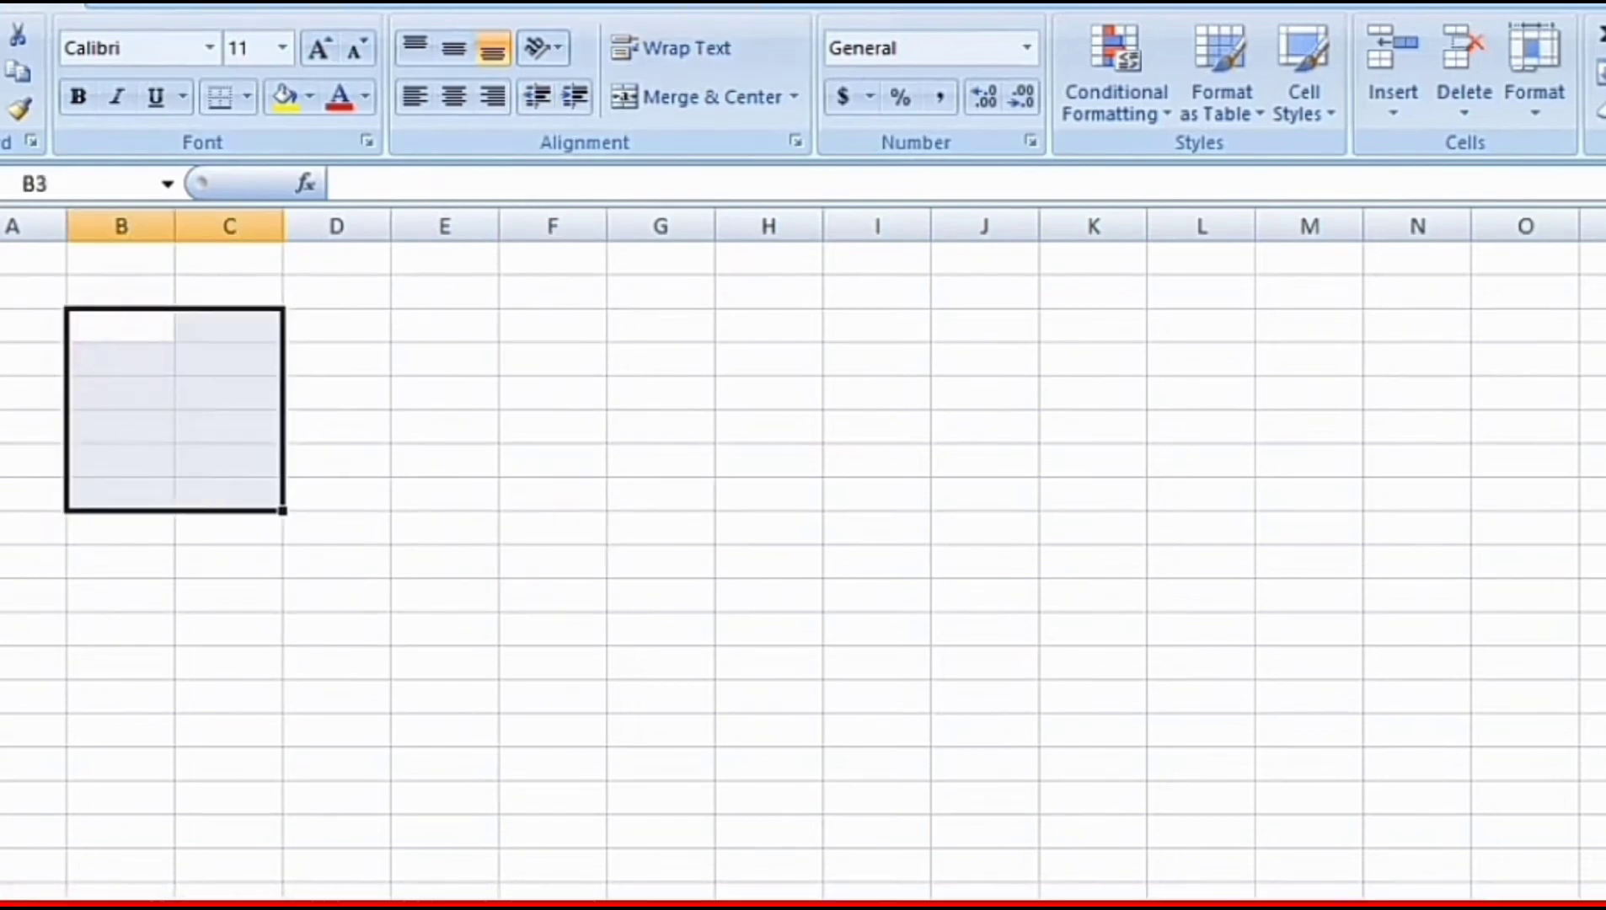
click(100, 393)
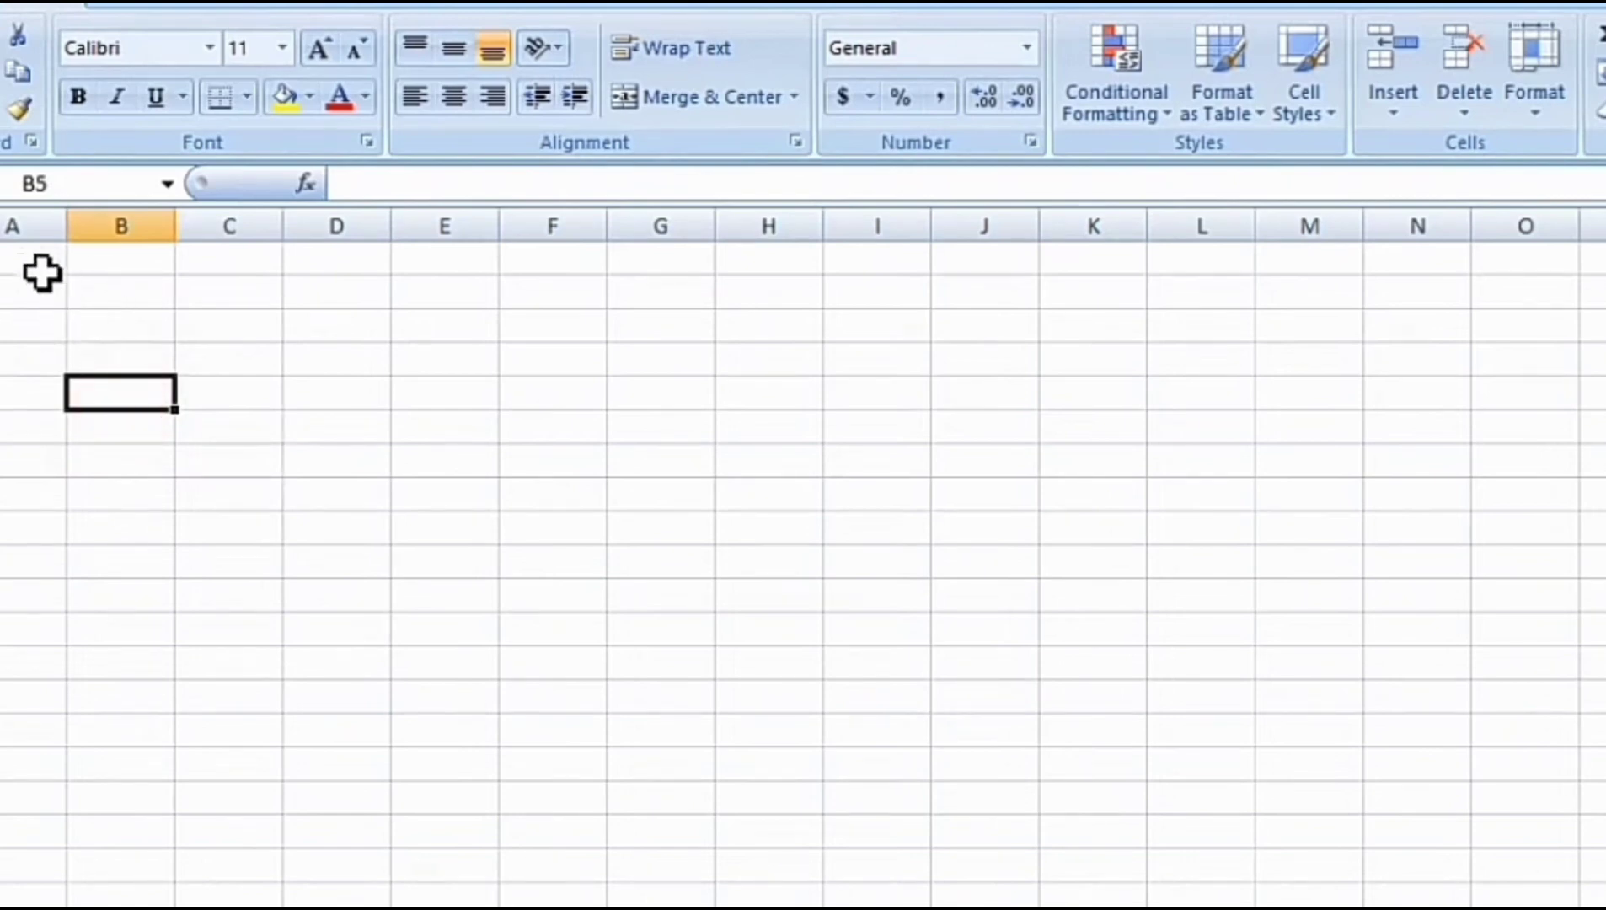
click(9, 223)
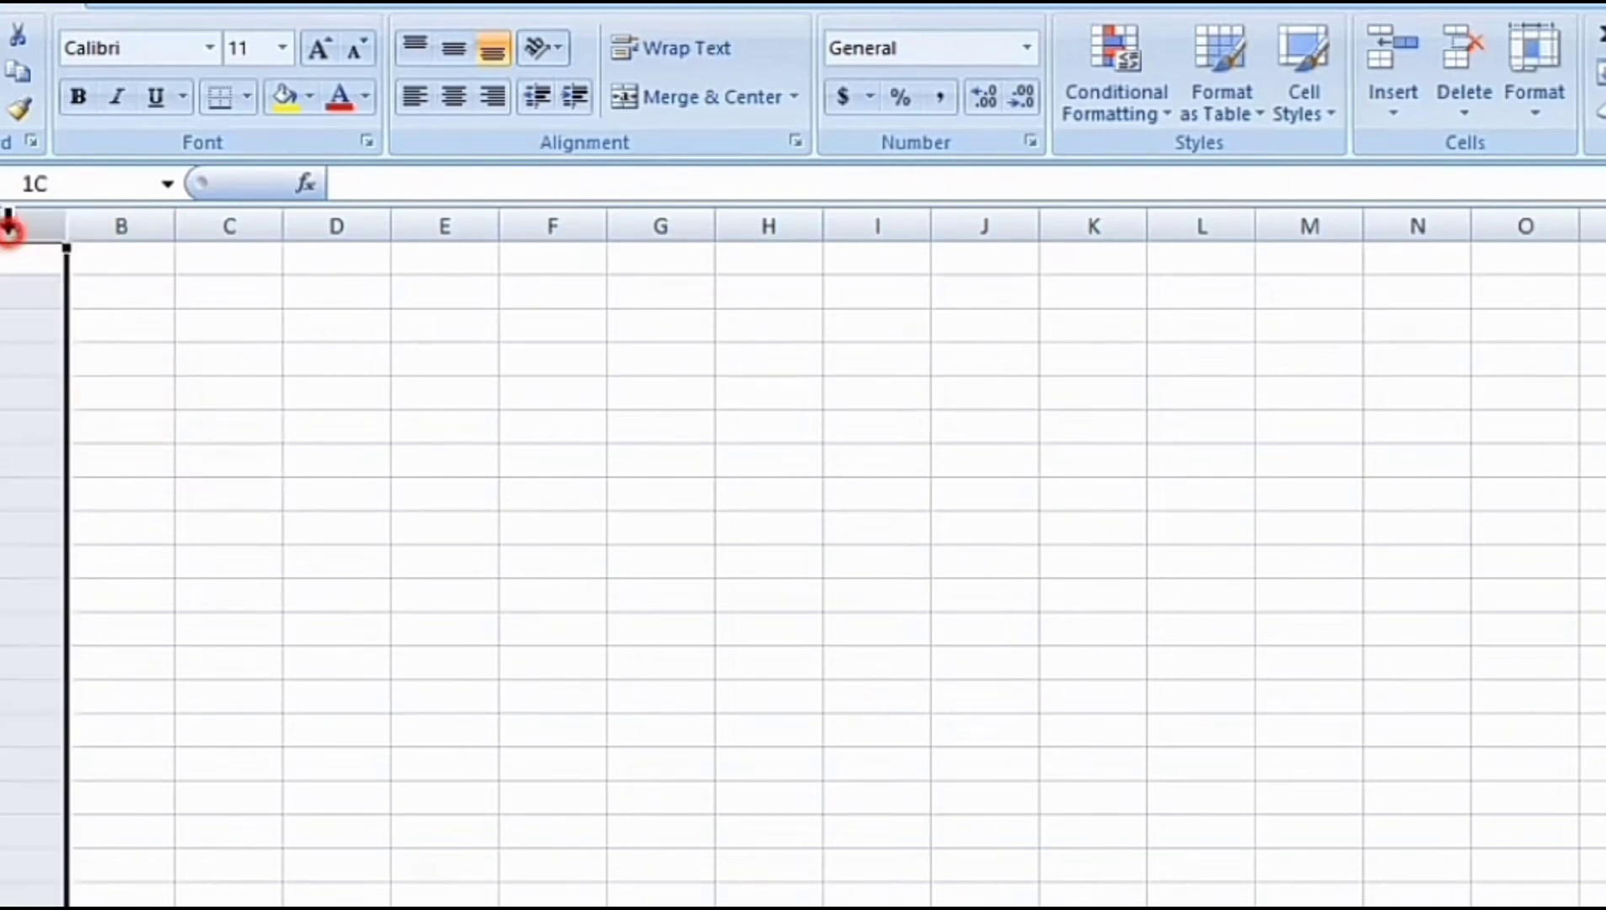
click(8, 291)
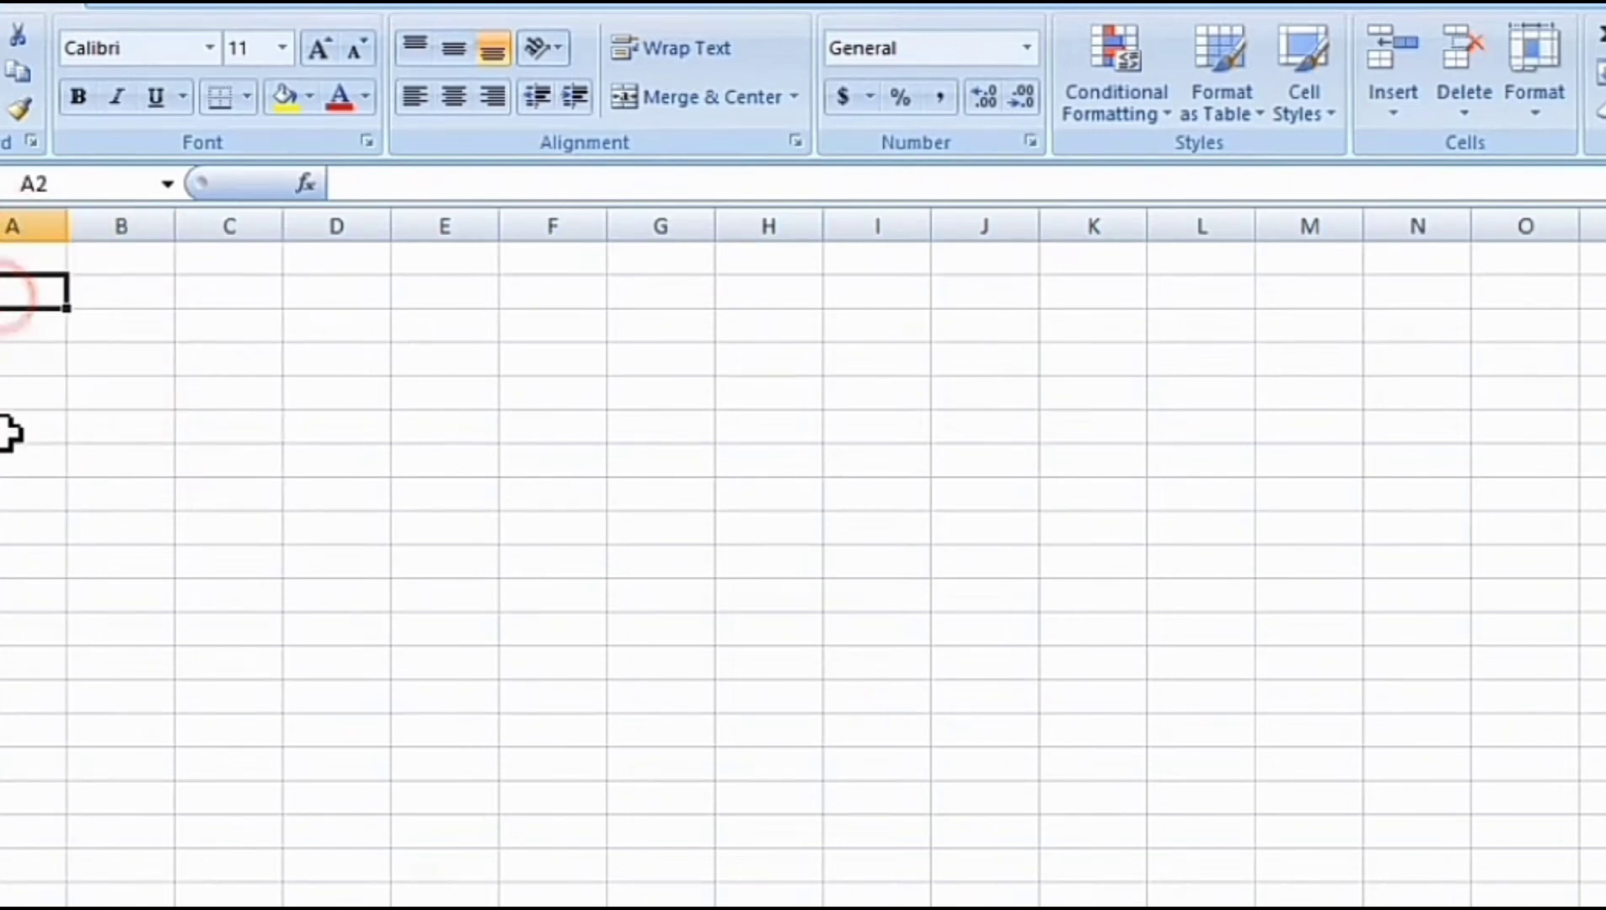
click(115, 226)
click(440, 426)
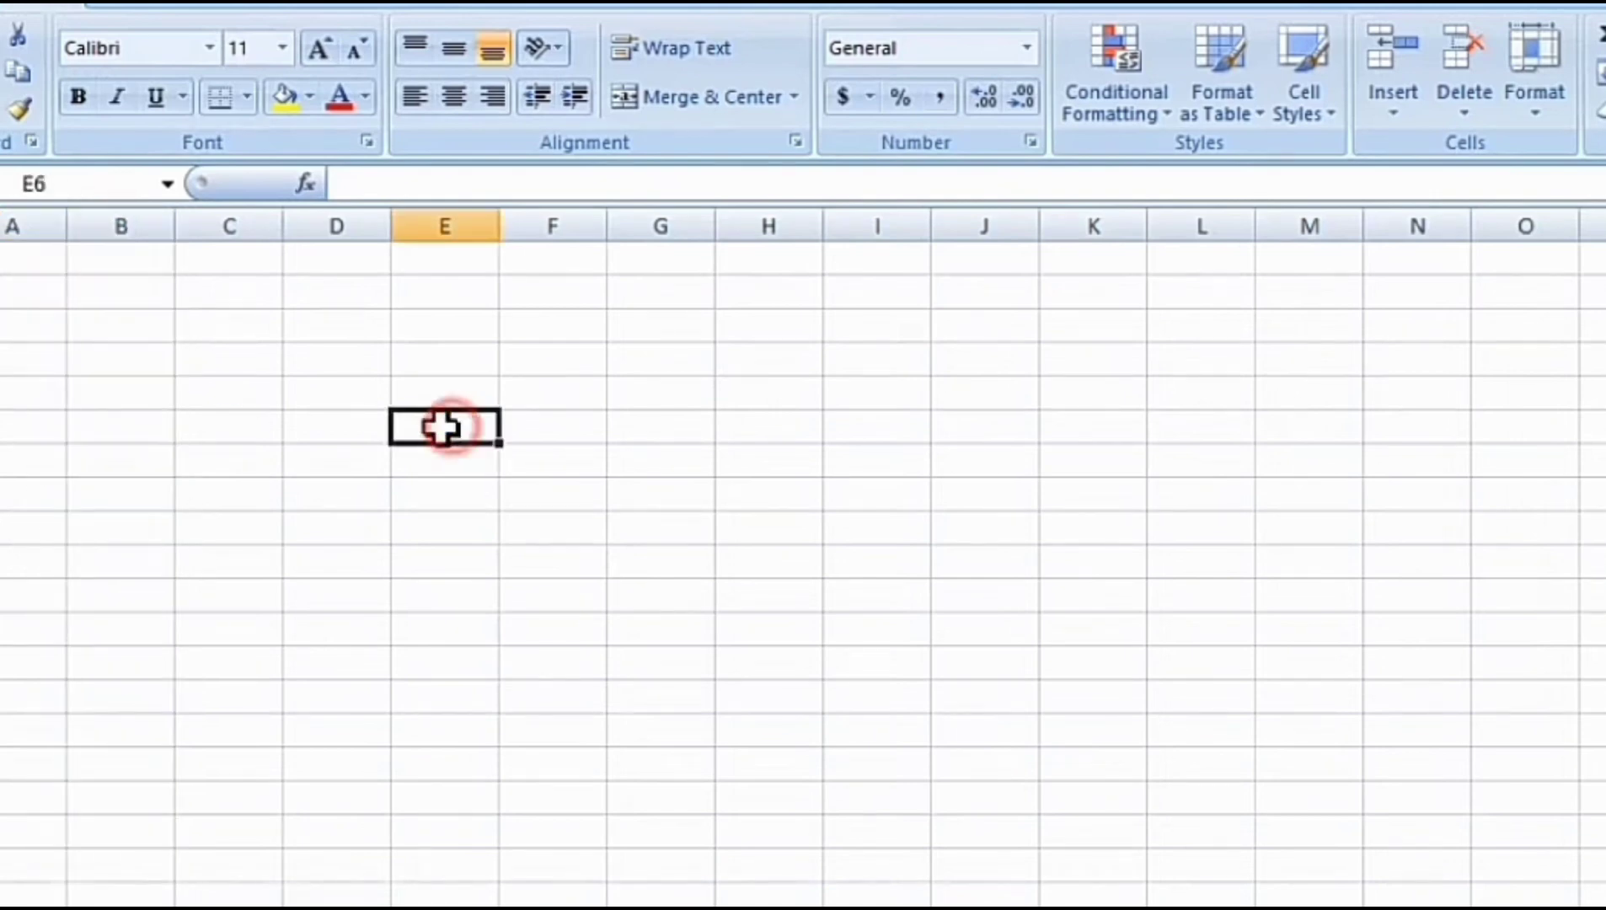
mouse_move(132, 290)
mouse_down()
mouse_move(692, 387)
mouse_move(900, 730)
mouse_up()
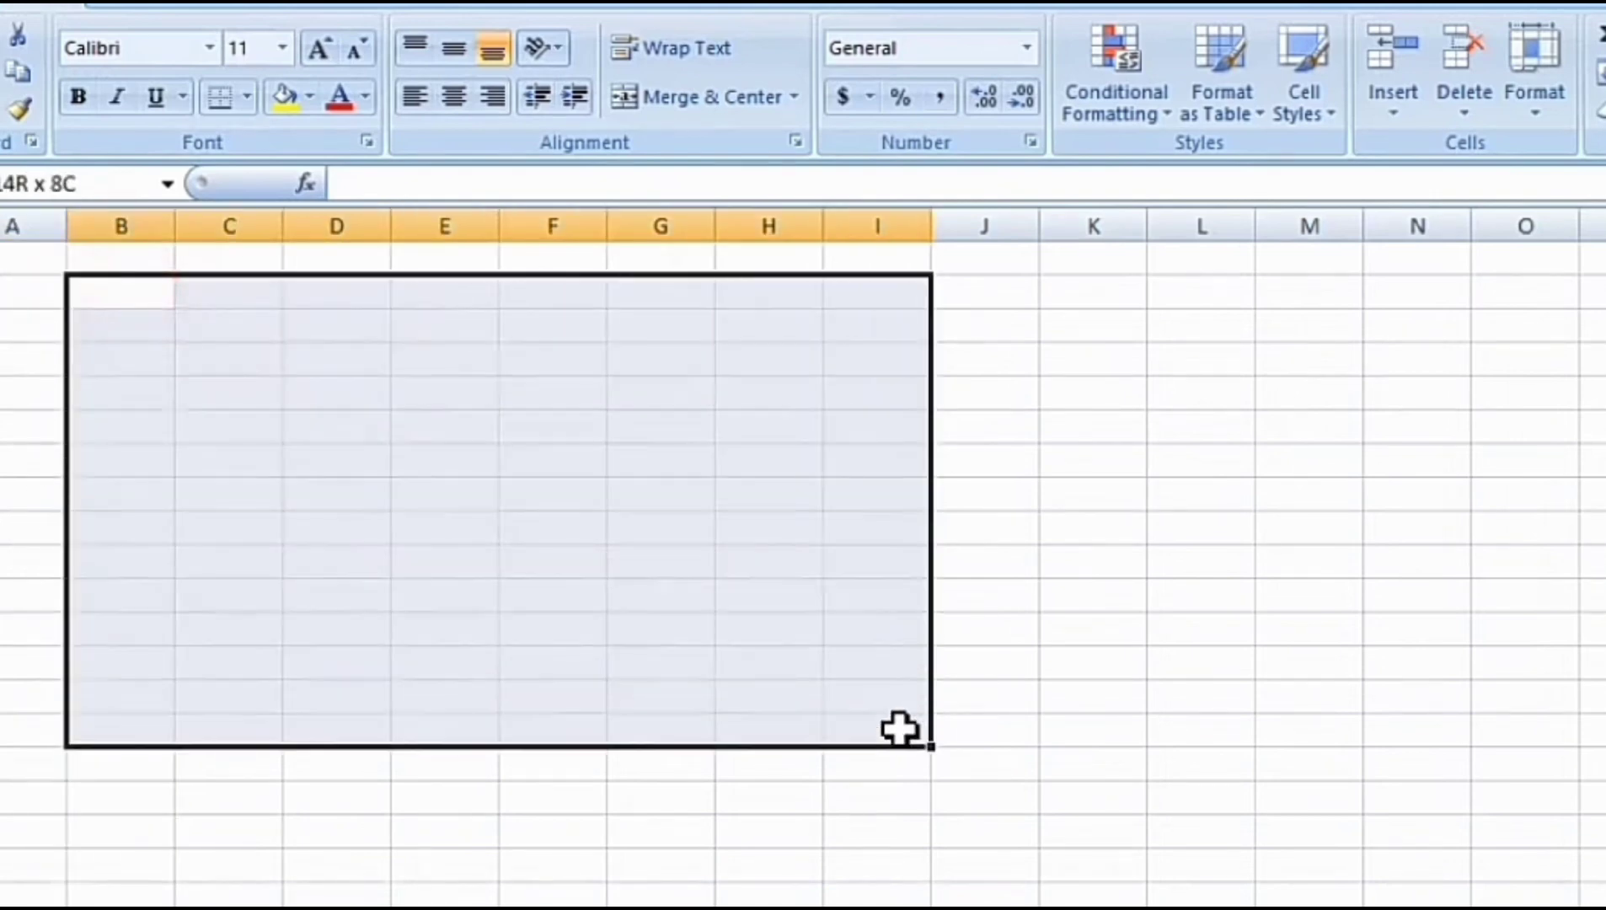
click(630, 627)
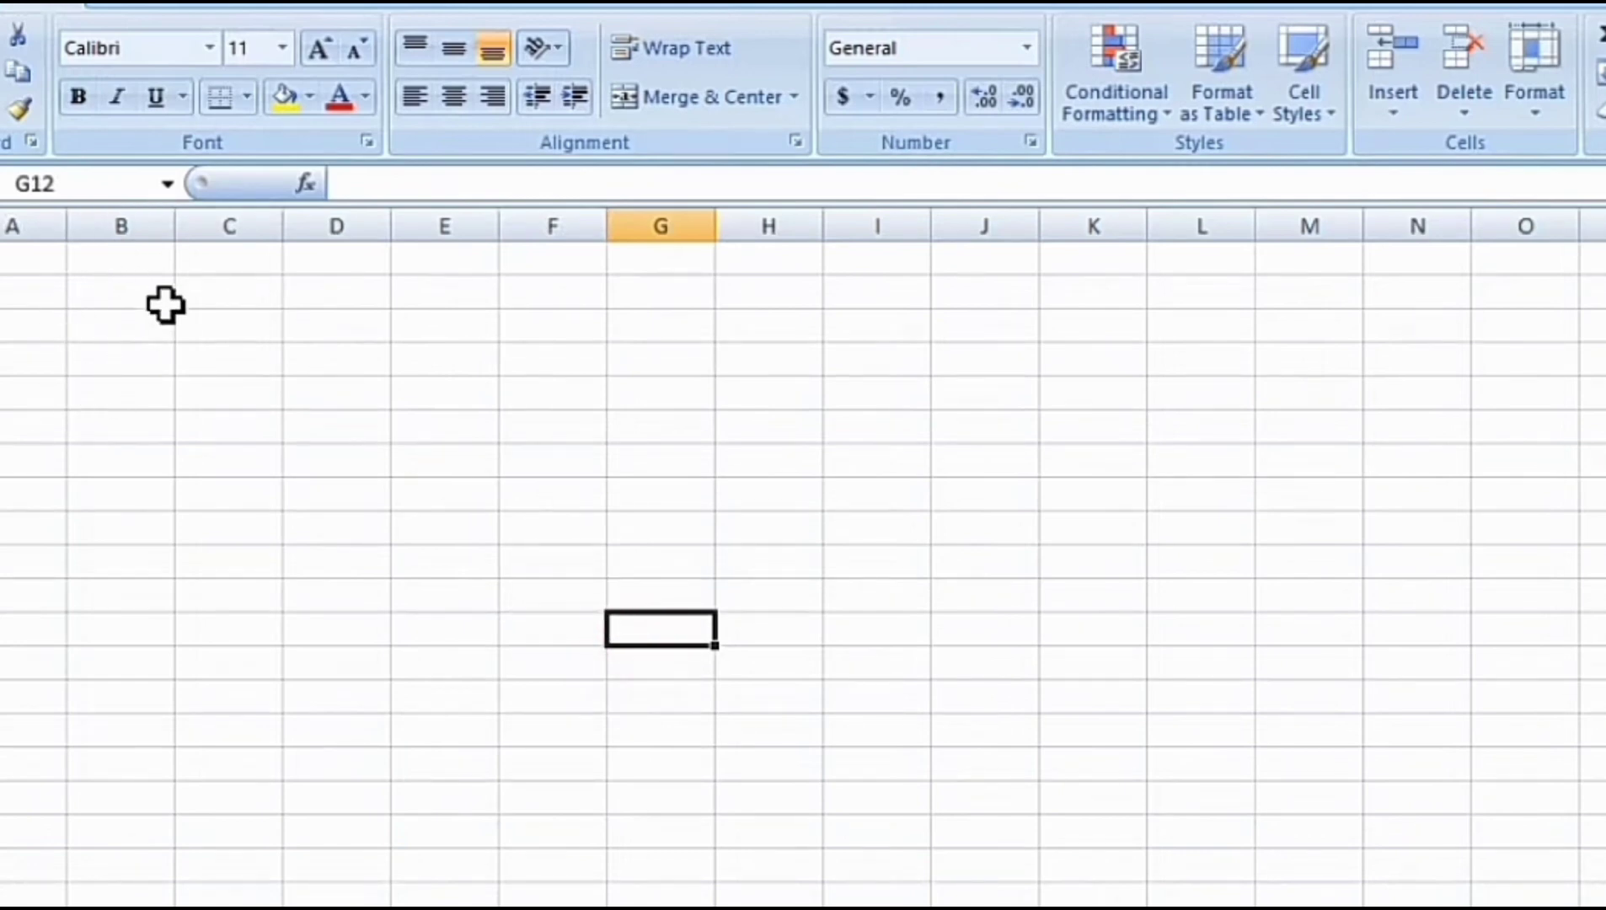
Step: Set the paper size to A4 and scroll down to reveal the dashed page-break lines
click(240, 5)
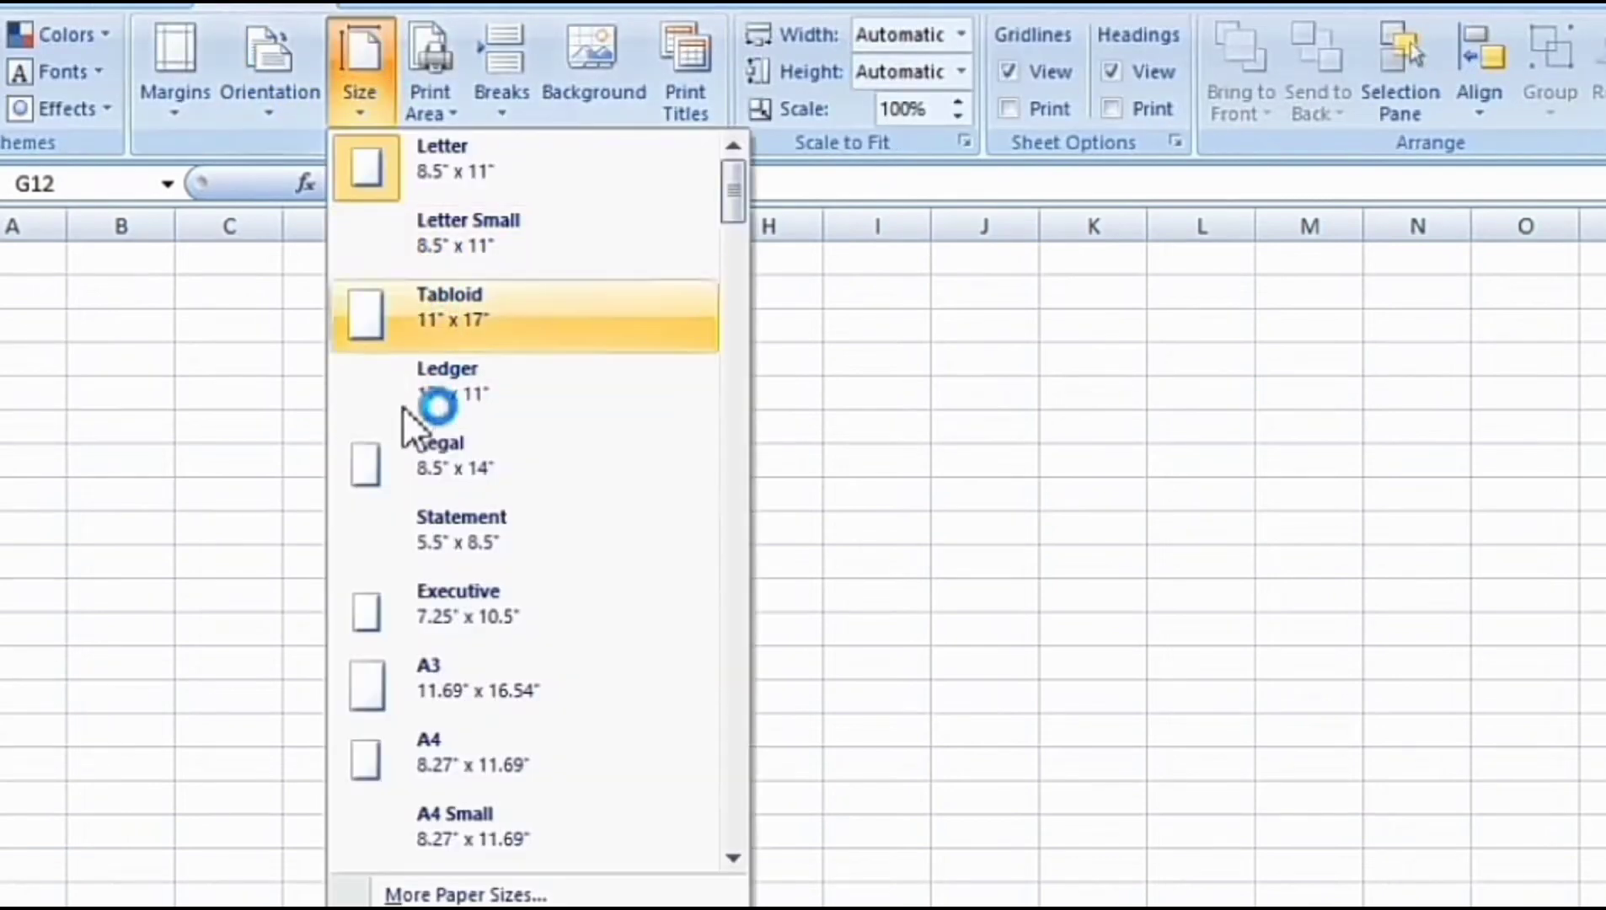
click(438, 747)
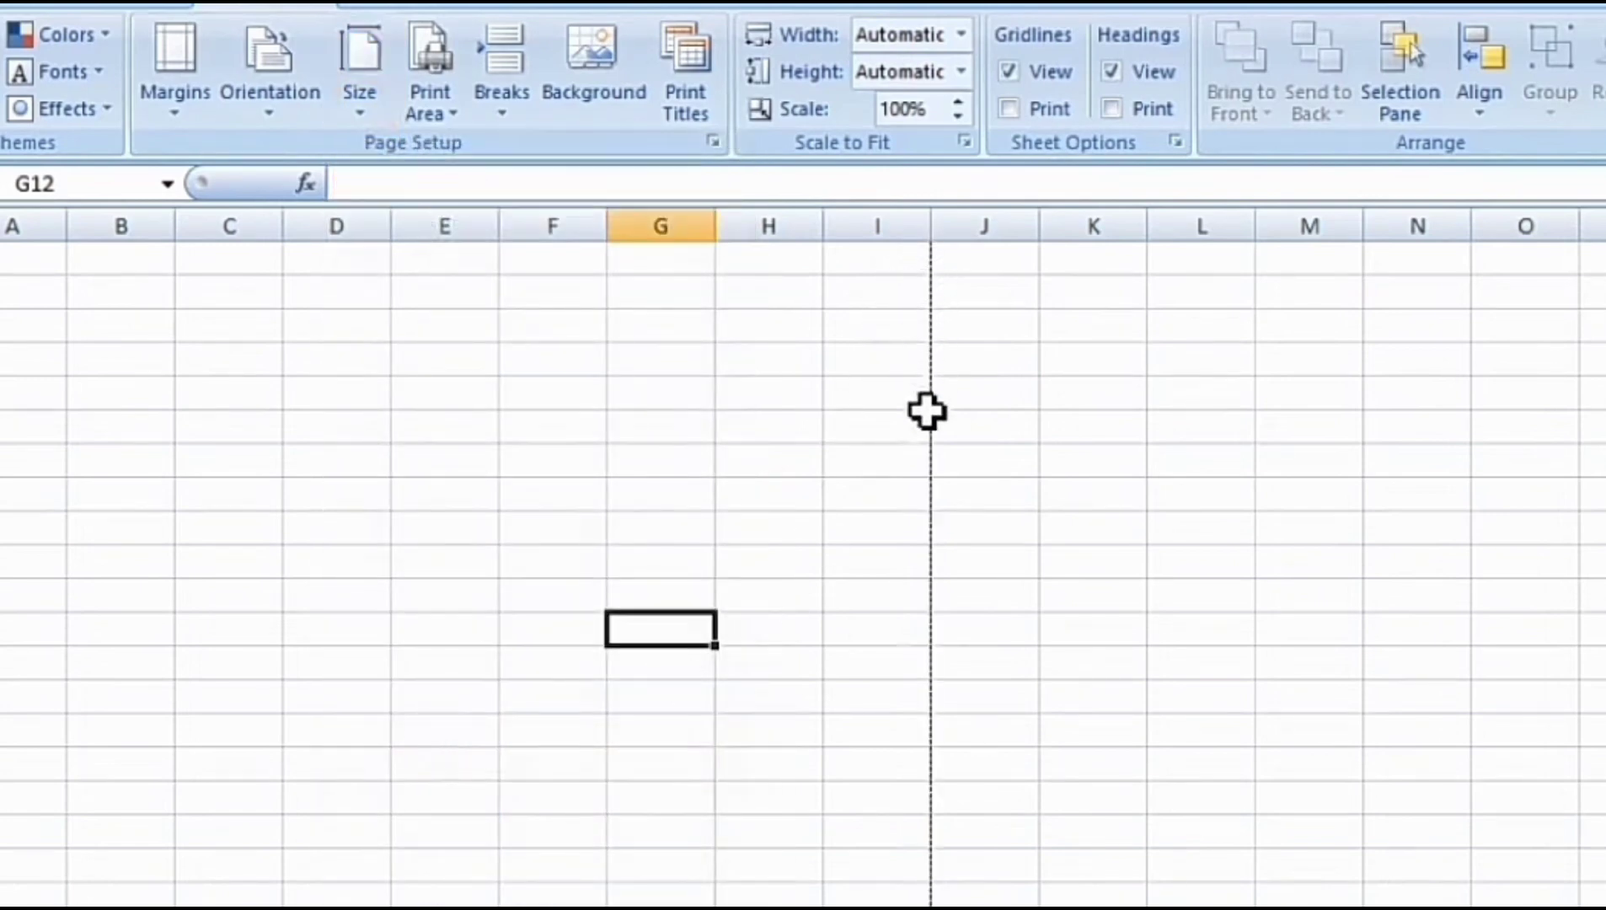
scroll(935, 820, down, 3)
scroll(911, 784, down, 3)
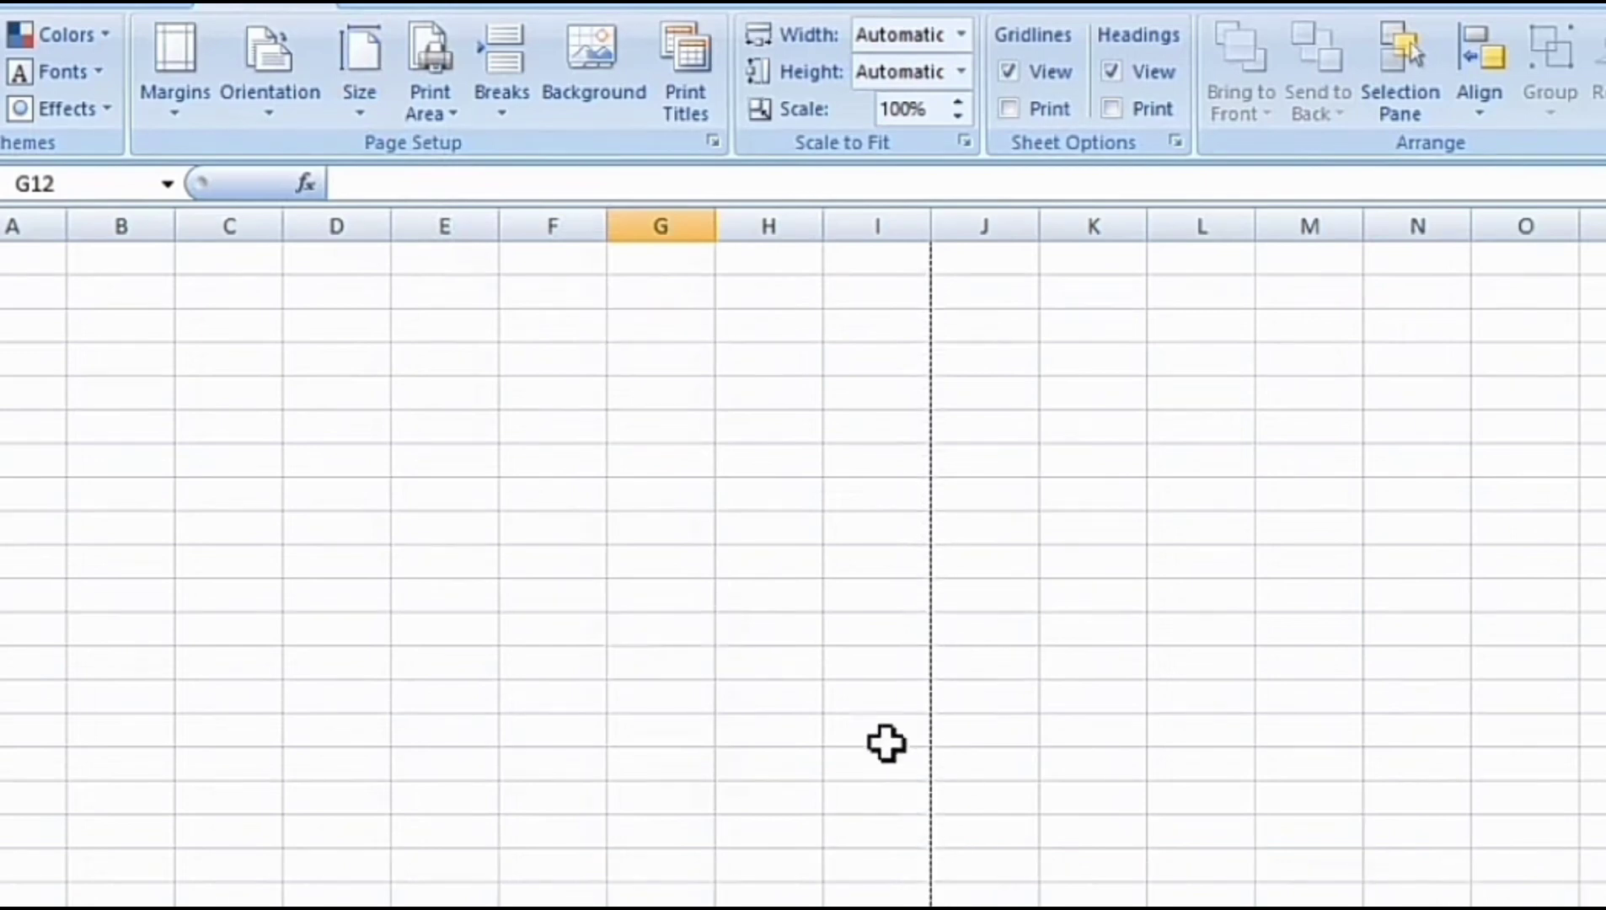
scroll(938, 765, down, 2)
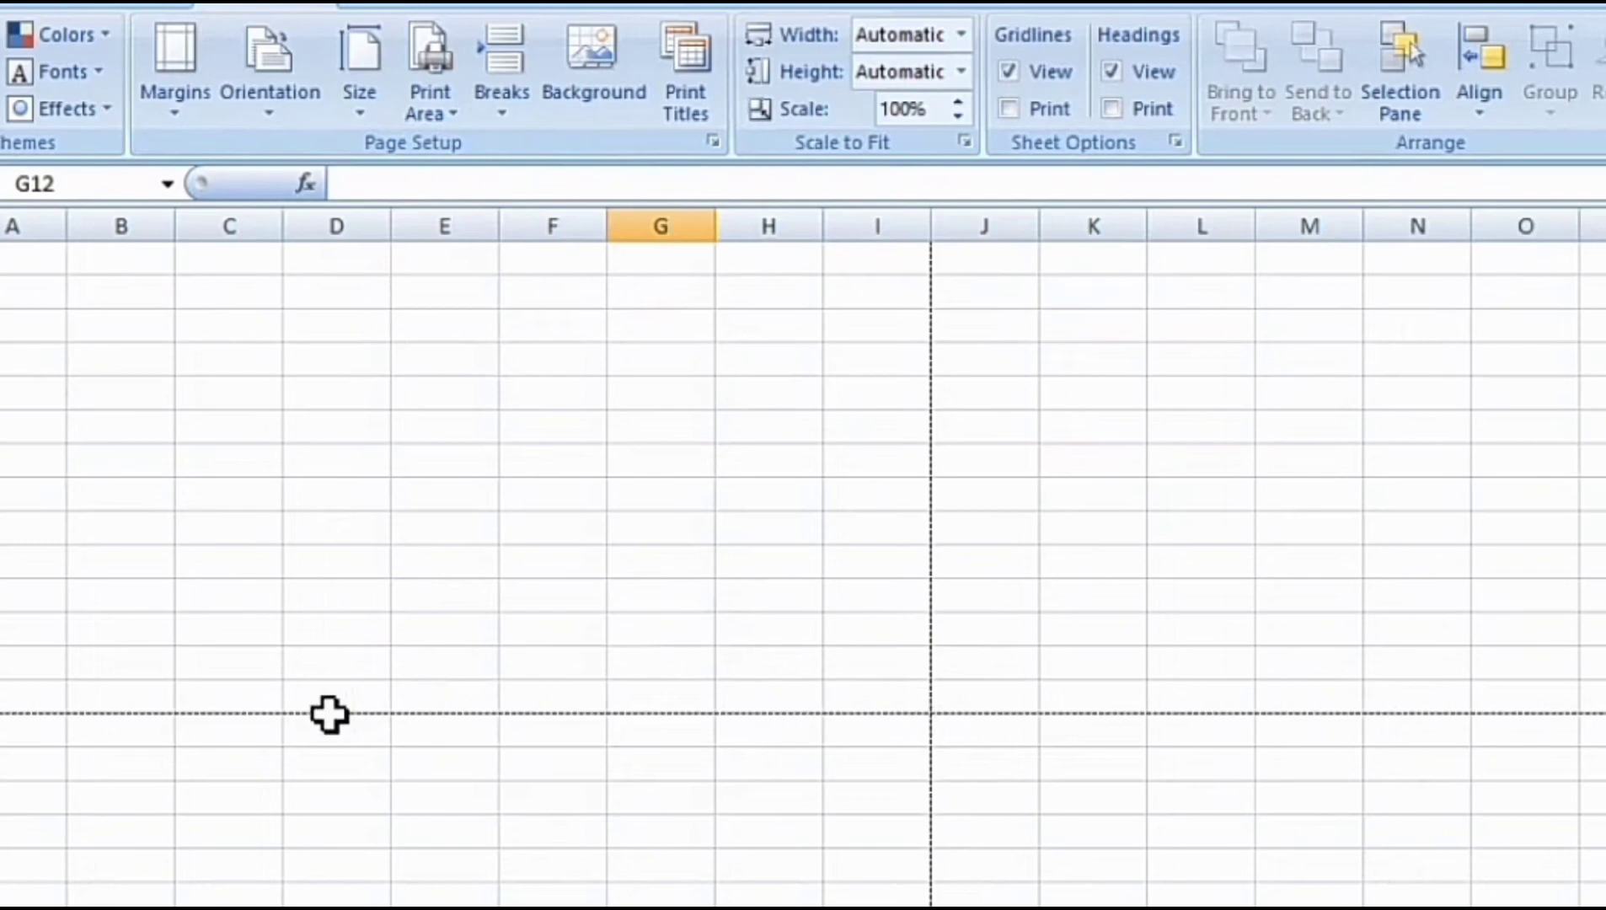
Step: Select assorted cells and ranges in columns A to D near the page edges
drag(11, 696, 877, 689)
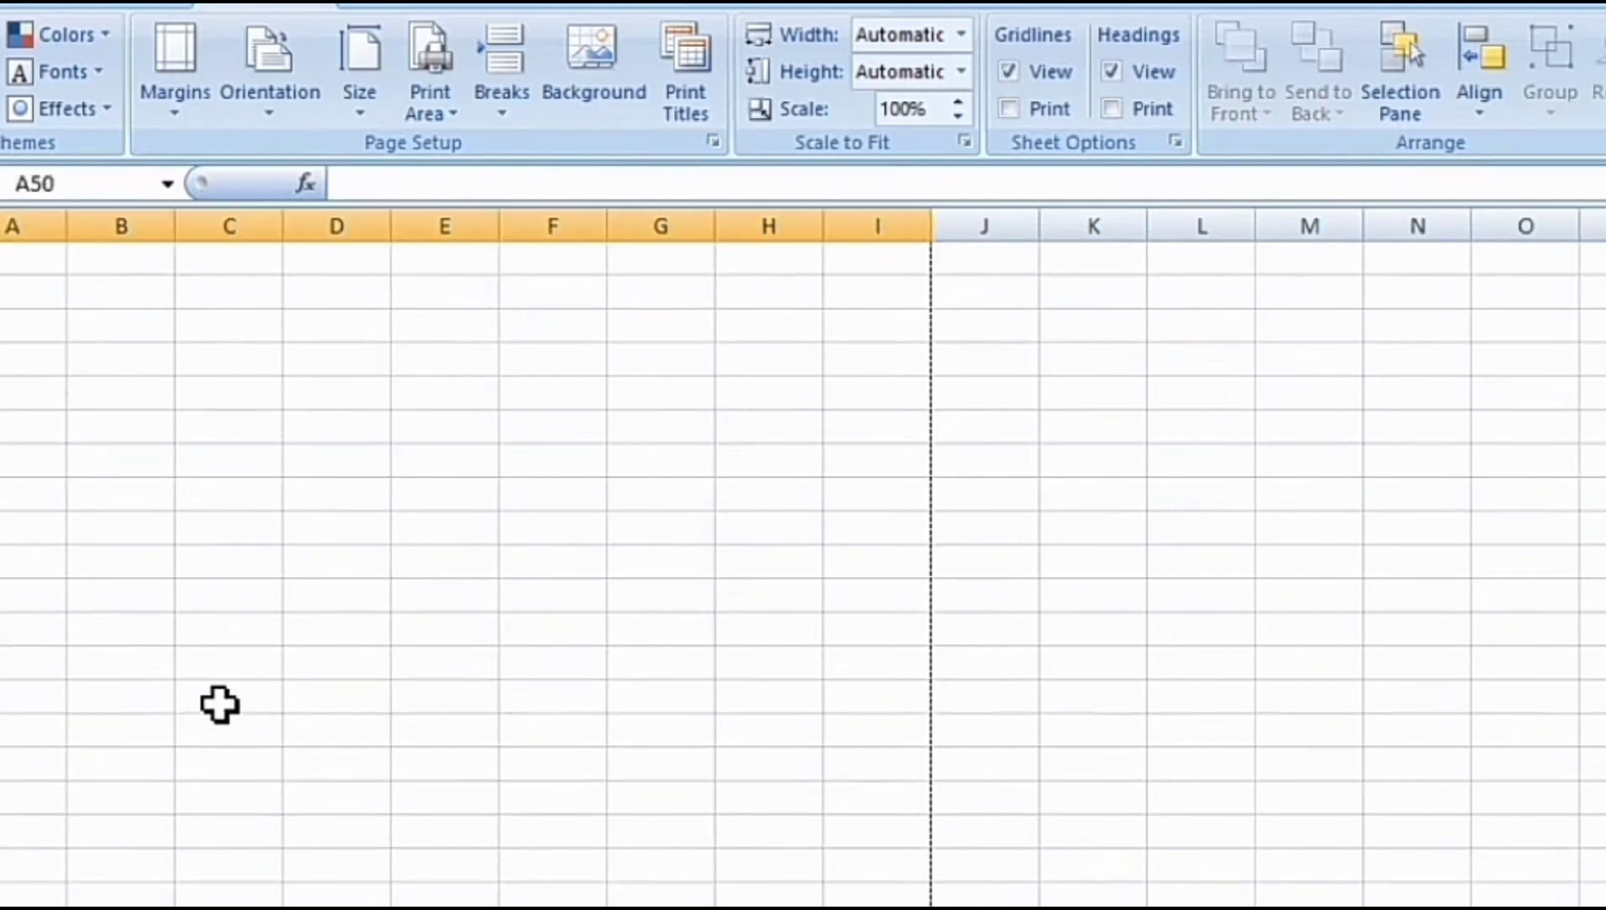
click(311, 394)
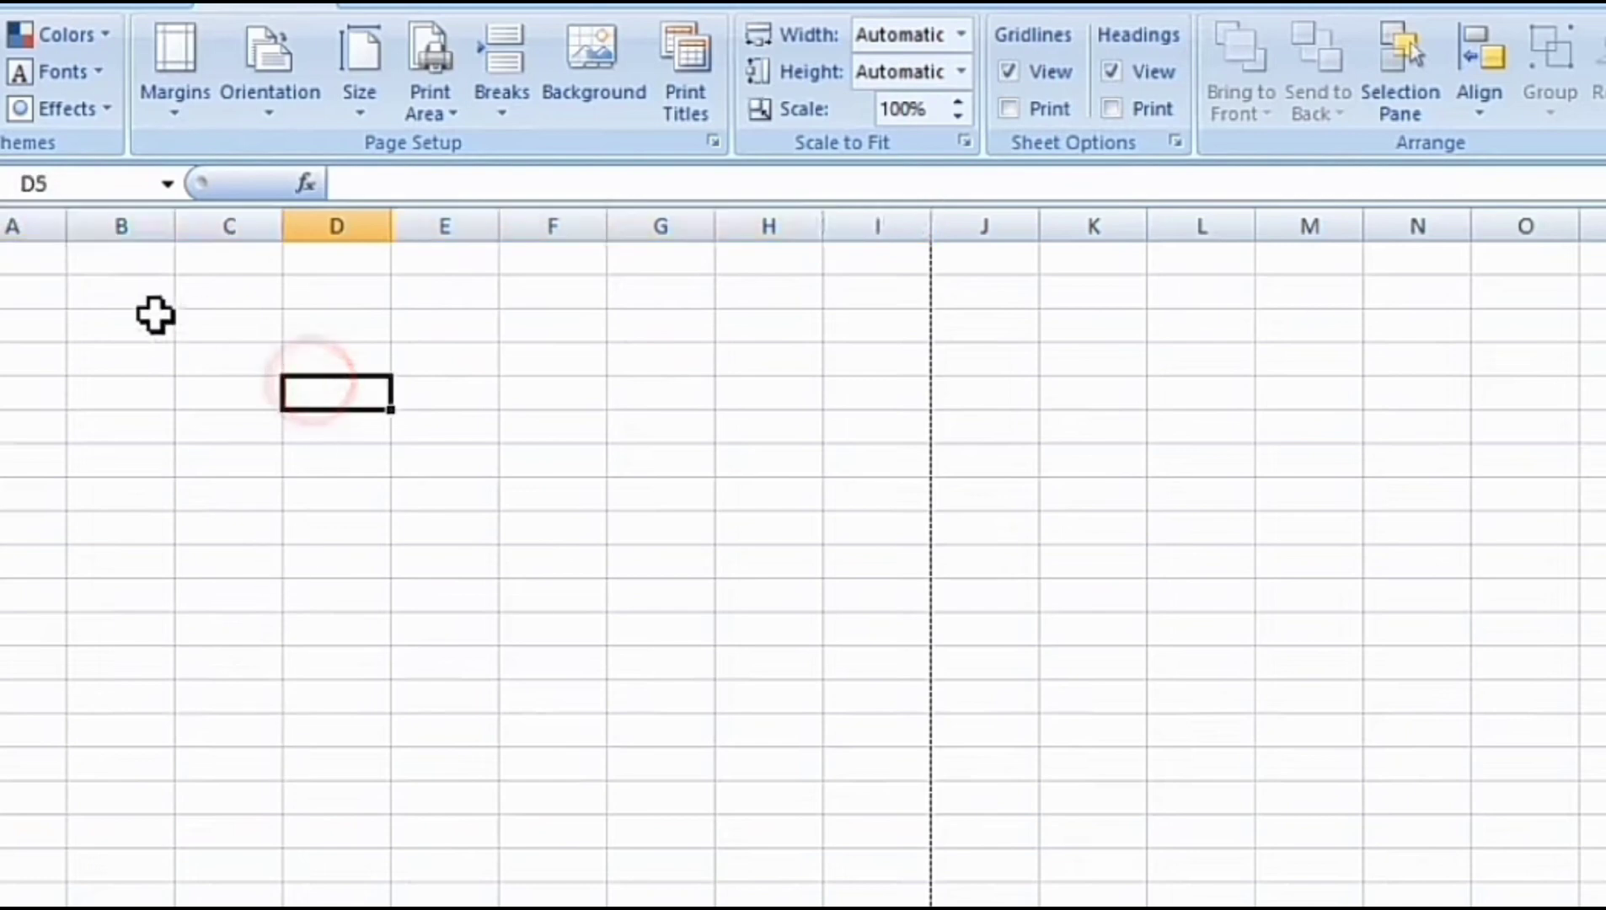
click(4, 257)
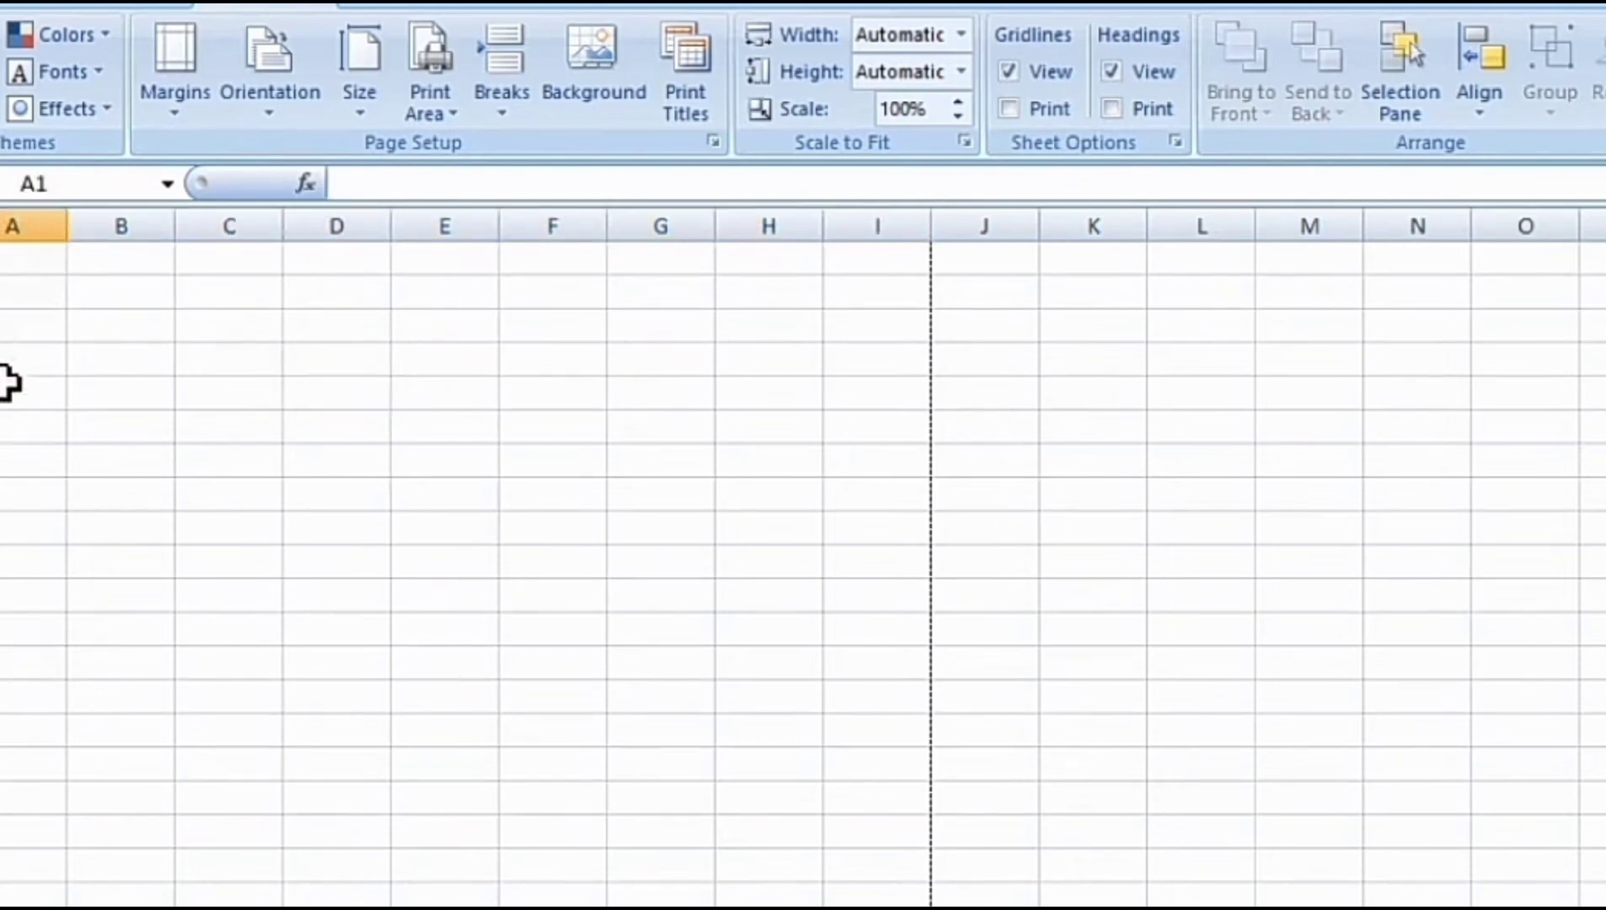
click(21, 788)
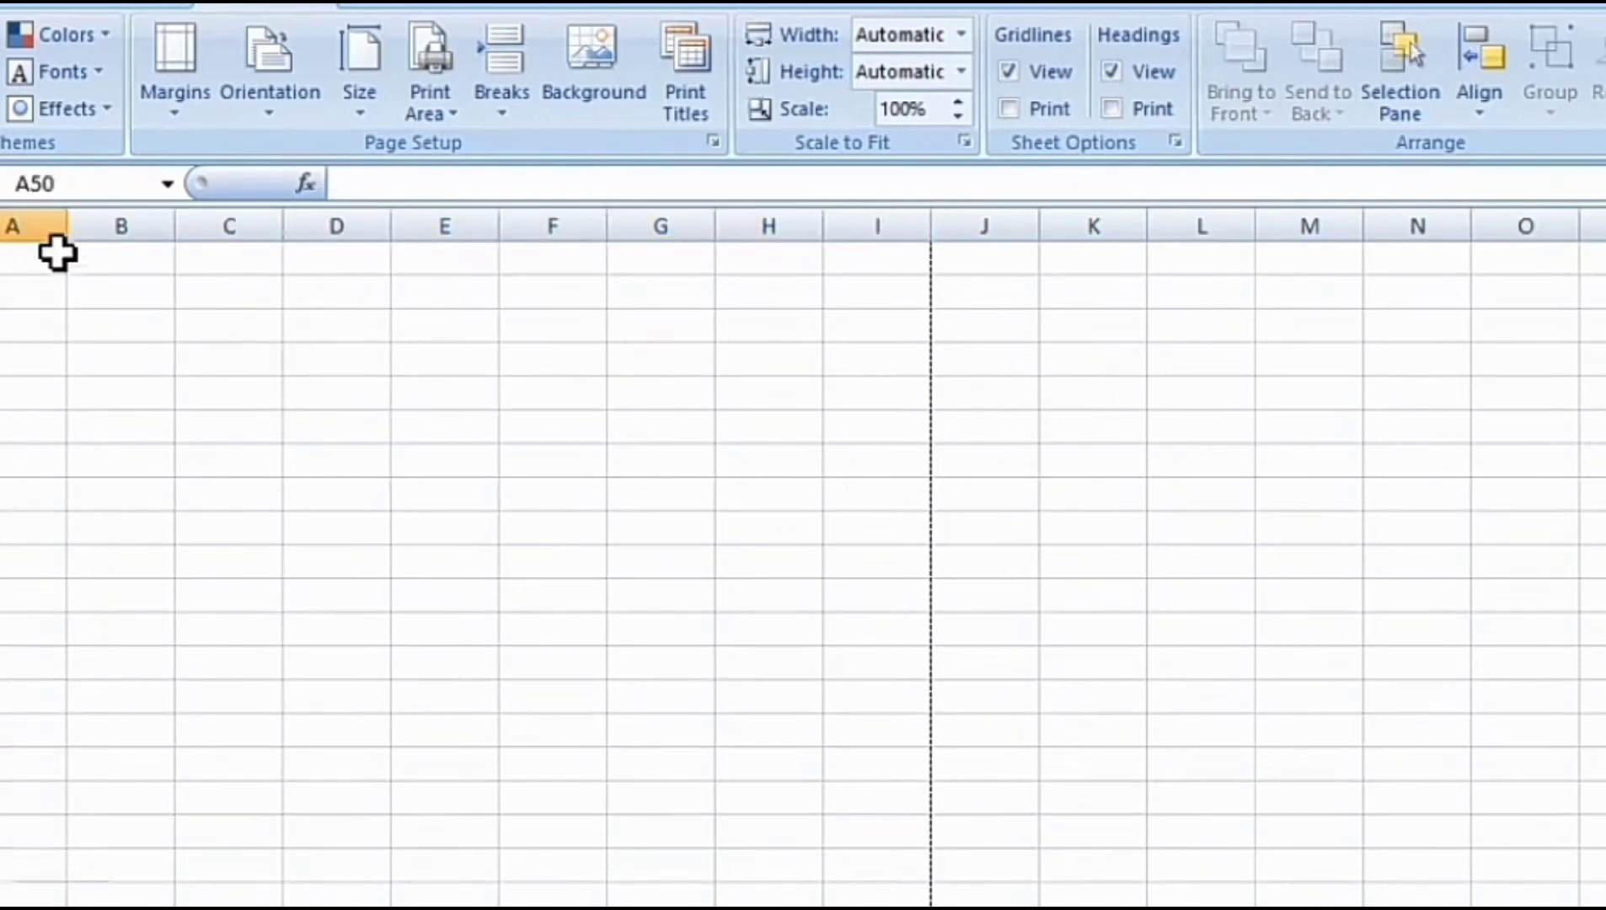
click(118, 329)
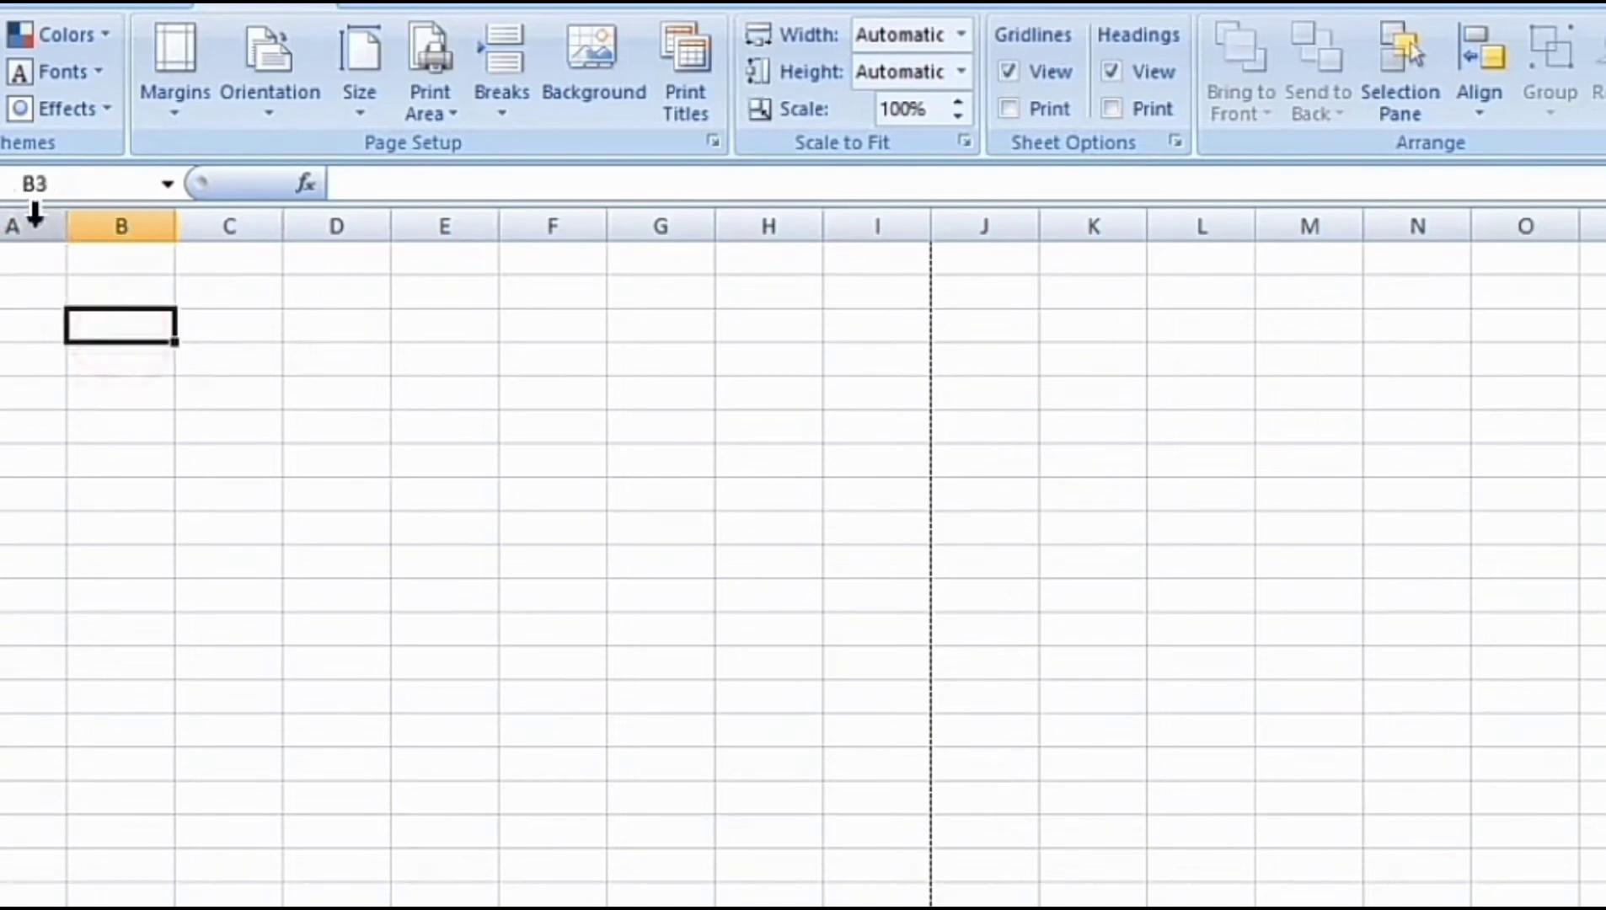
click(32, 223)
click(99, 356)
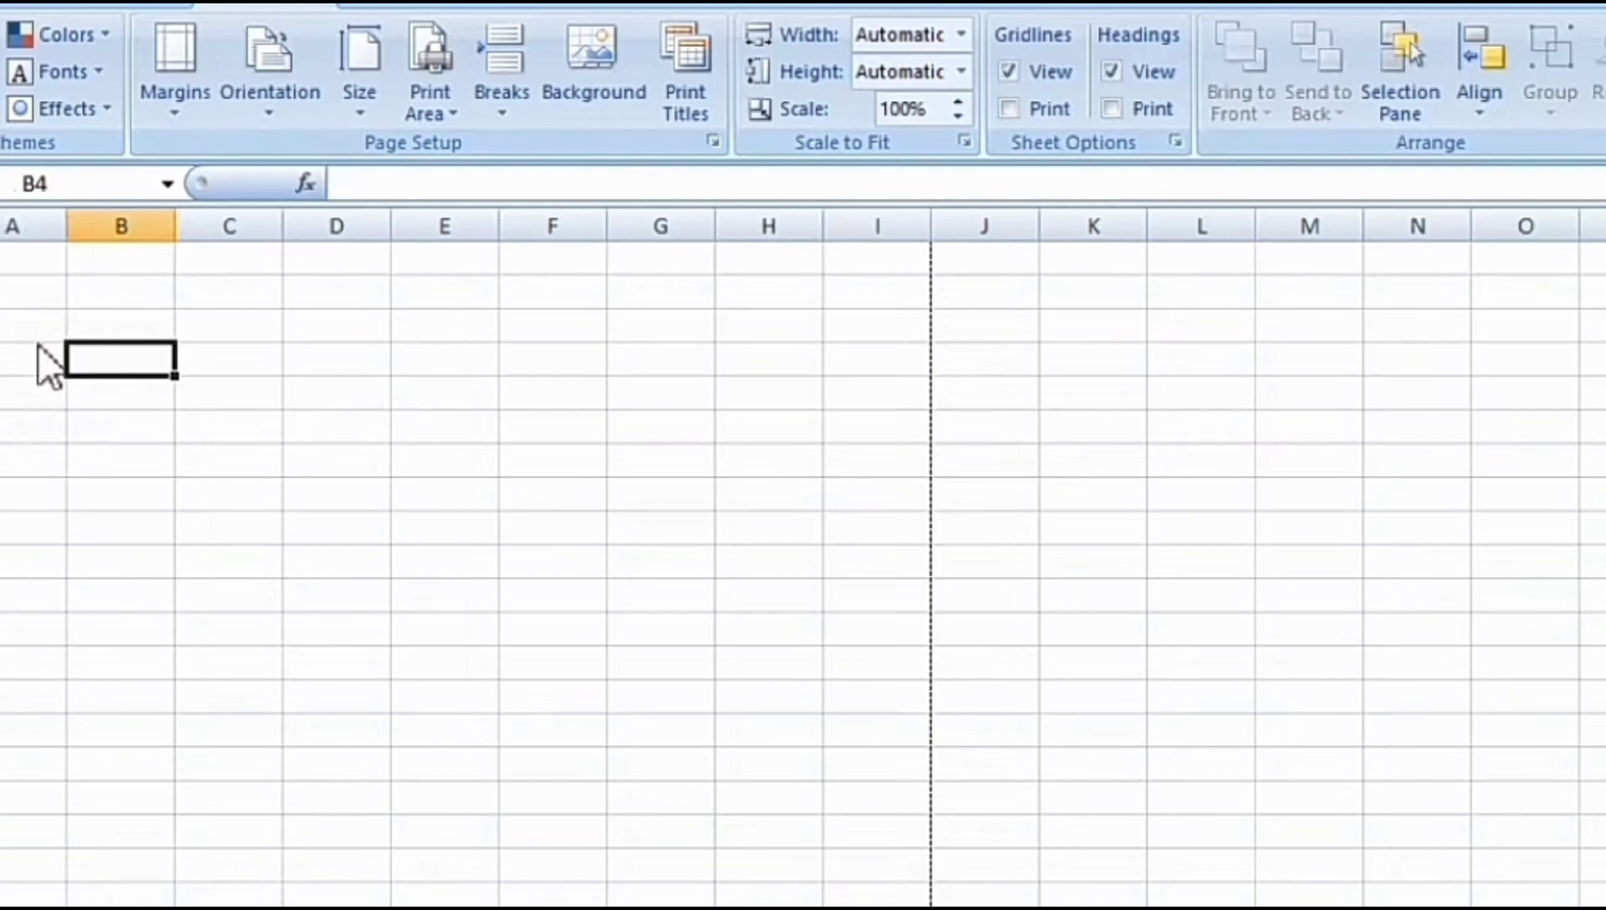
drag(26, 314, 32, 796)
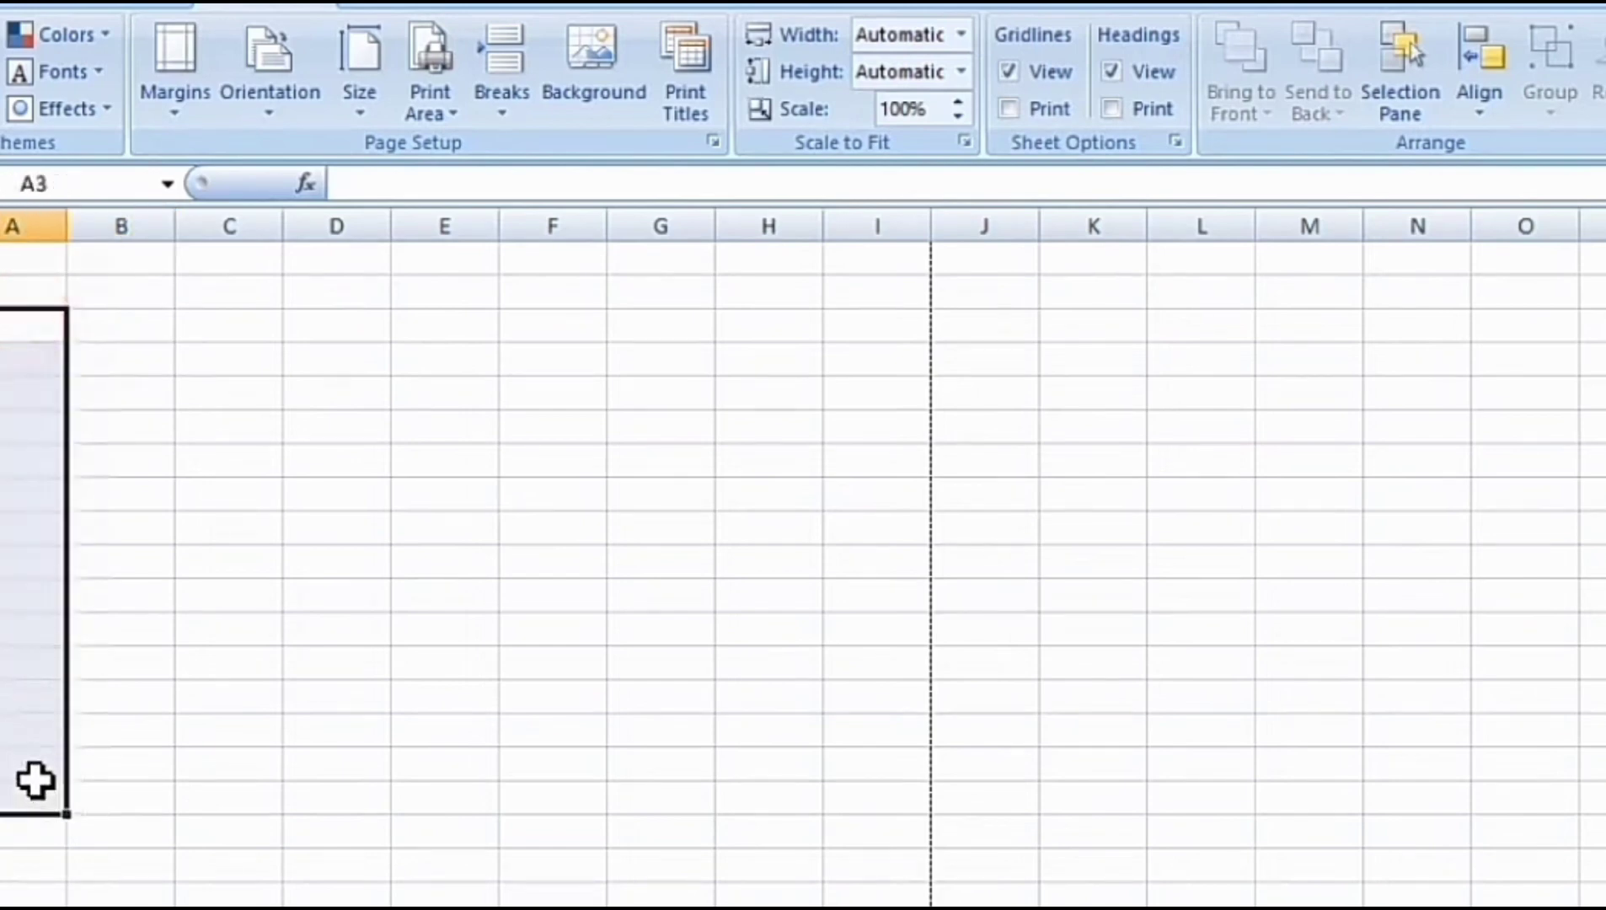
Step: Select the range B3:F4, then settle on cell B5 for the header row
click(31, 327)
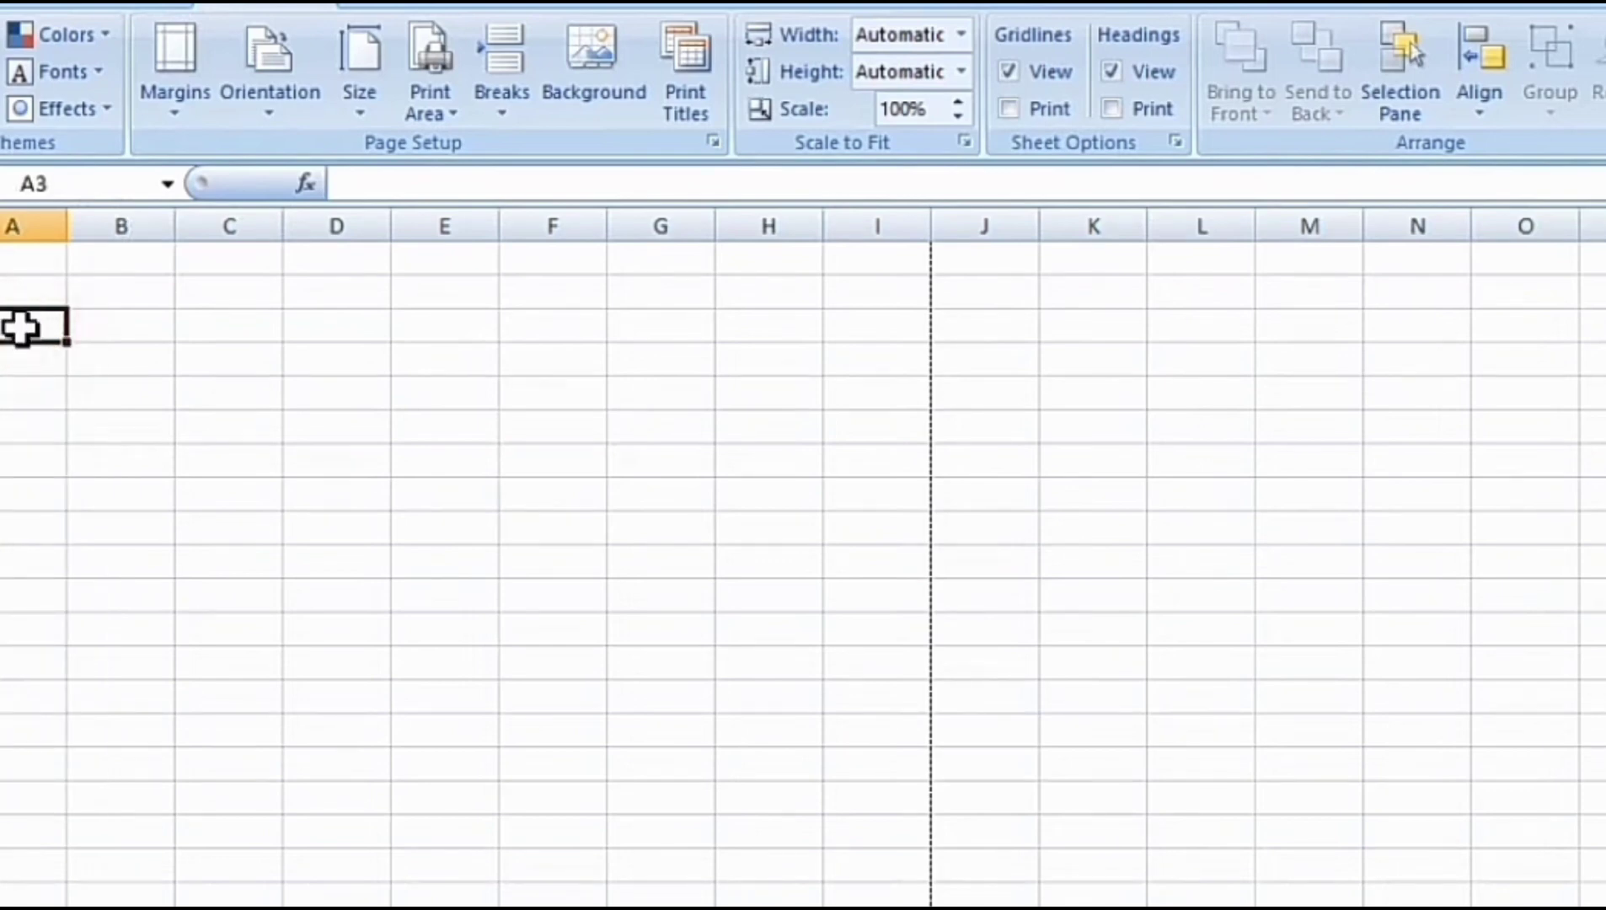
click(93, 325)
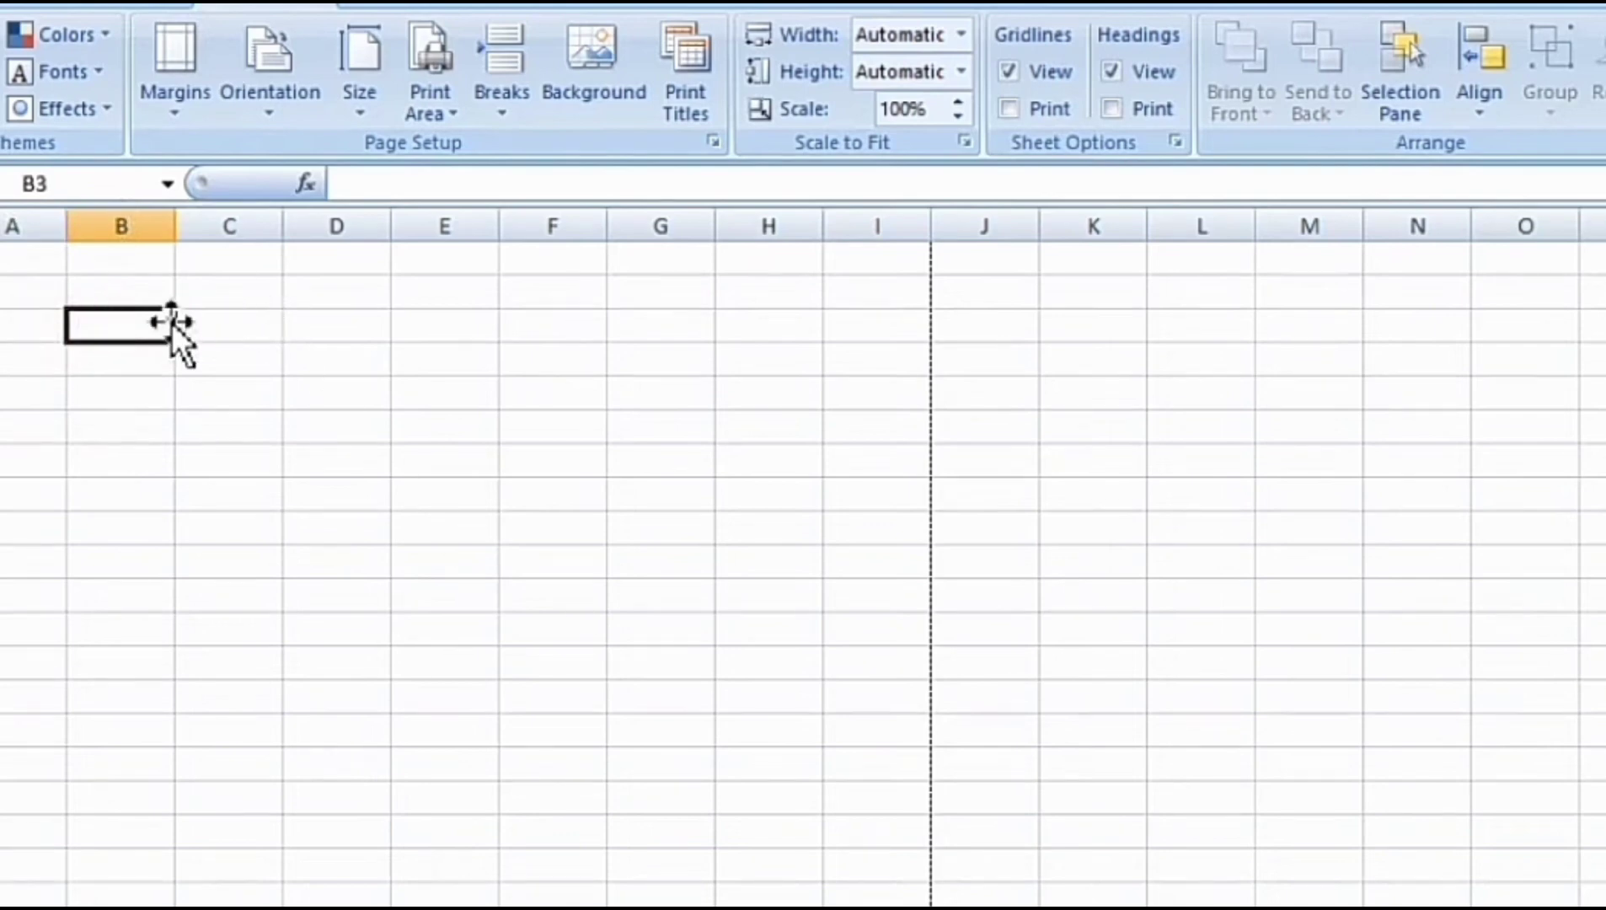
click(126, 327)
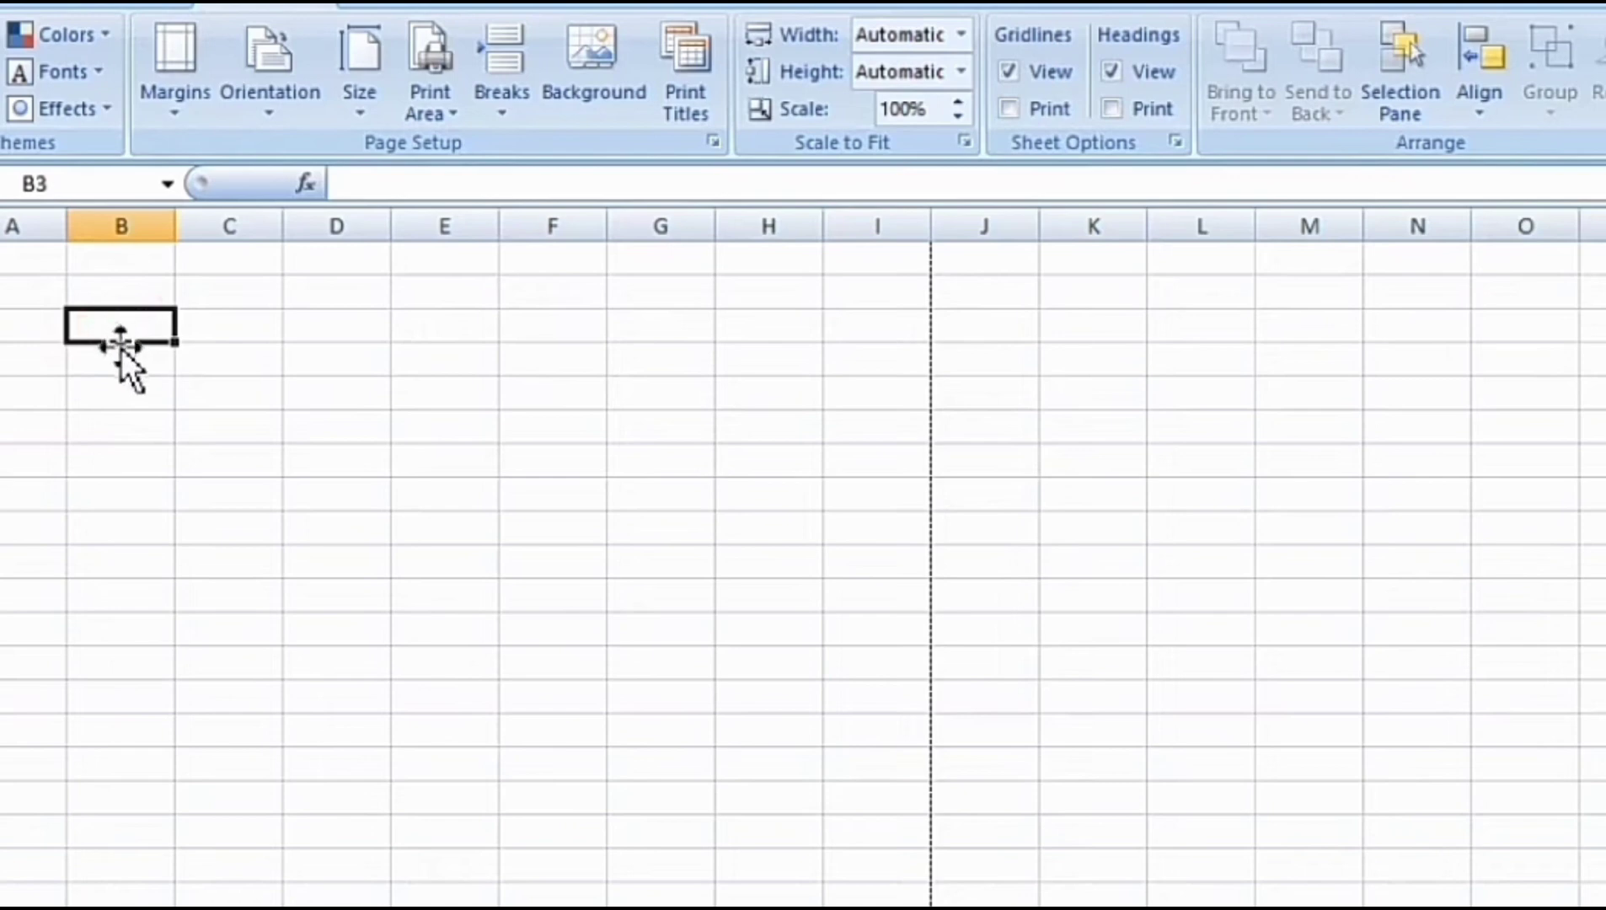
drag(109, 325, 593, 354)
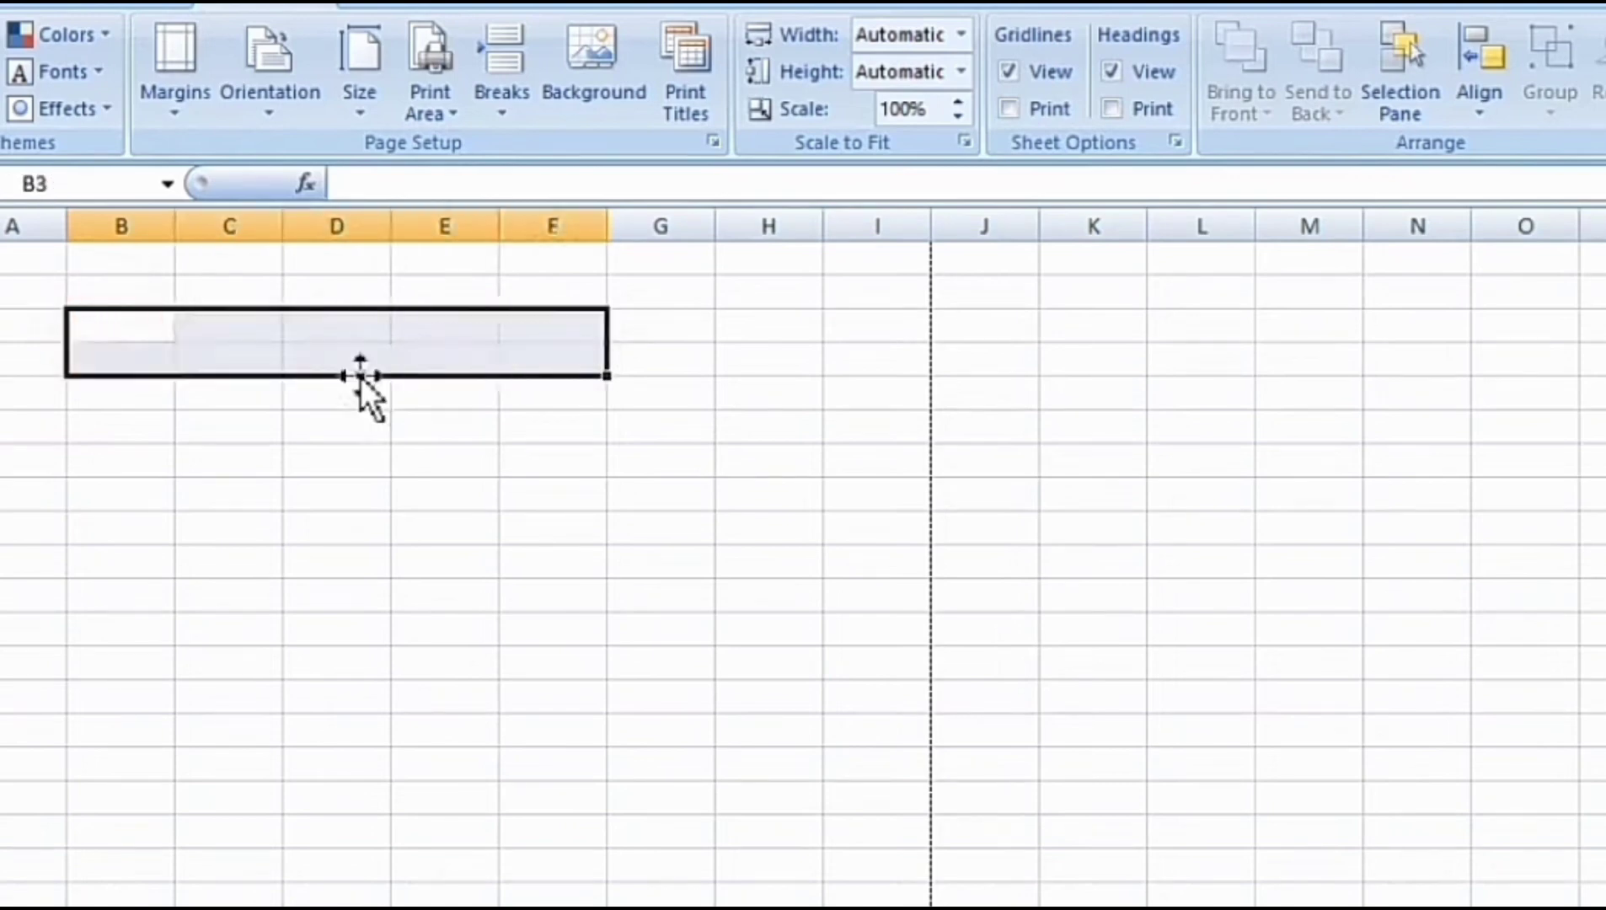
click(121, 396)
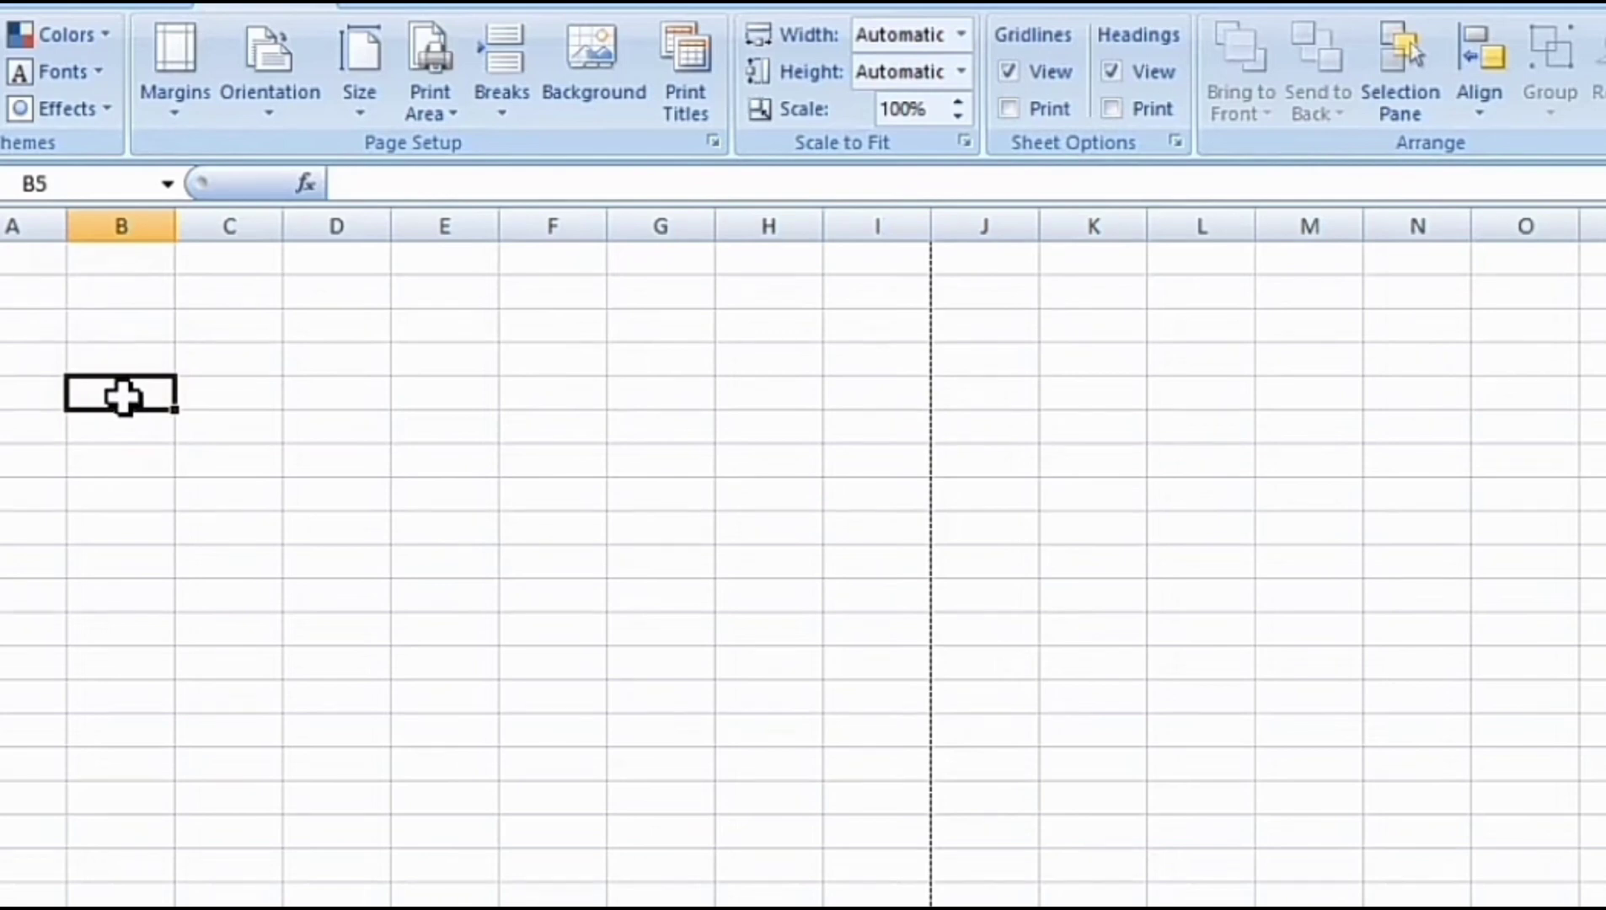
Step: Enter the headings Sr No, Model and Jan in B5 to D5
text(Sr No)
key(Tab)
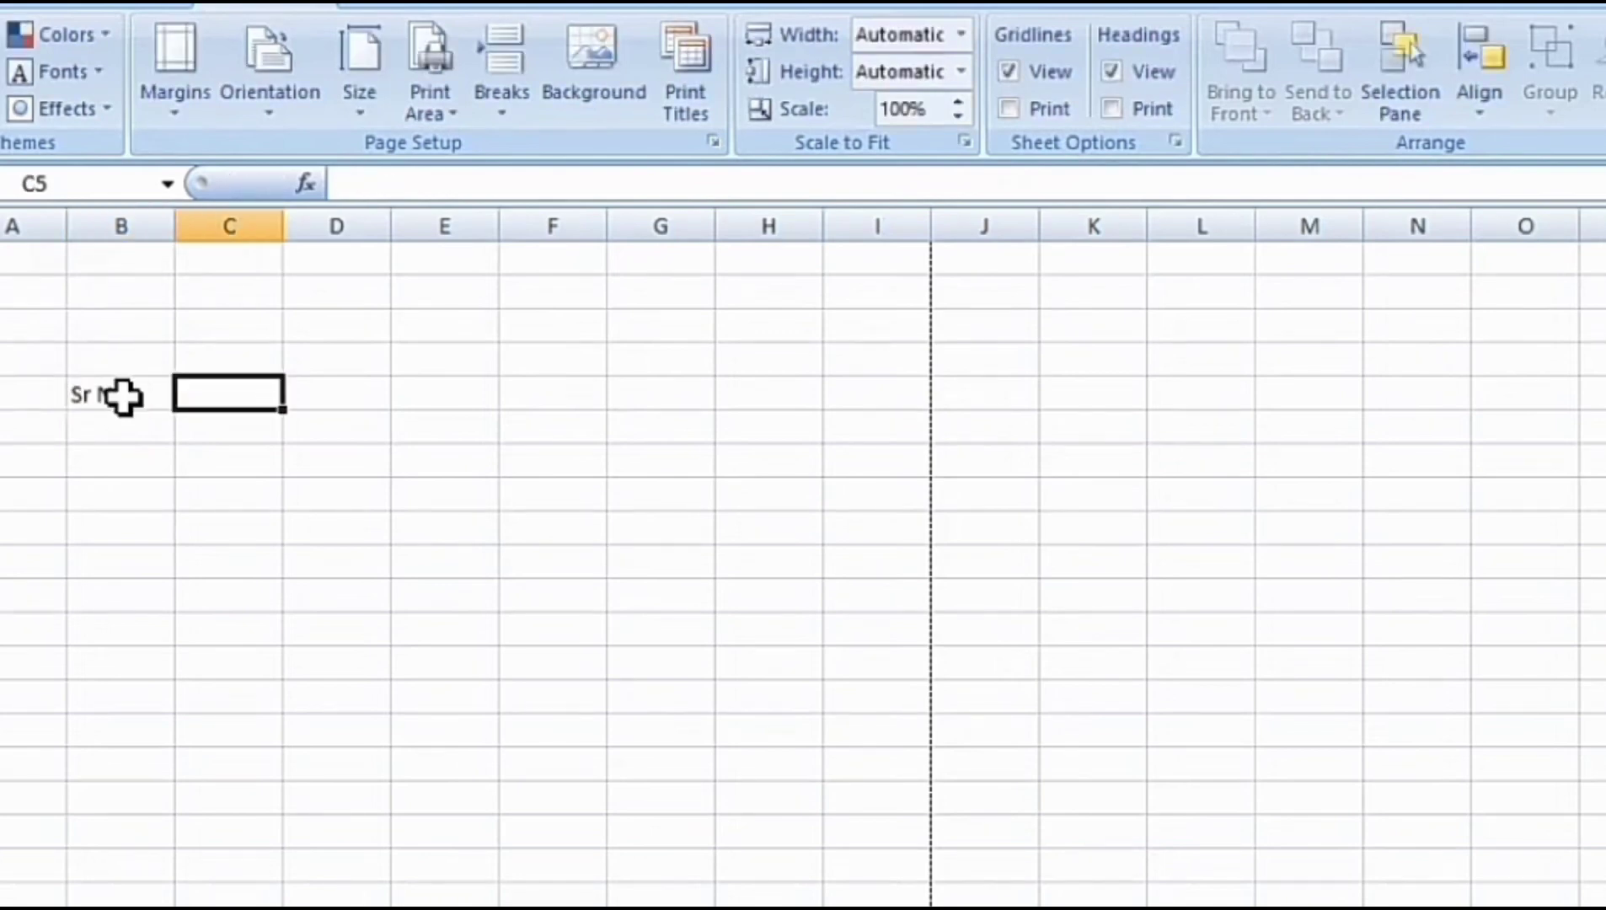
text(I)
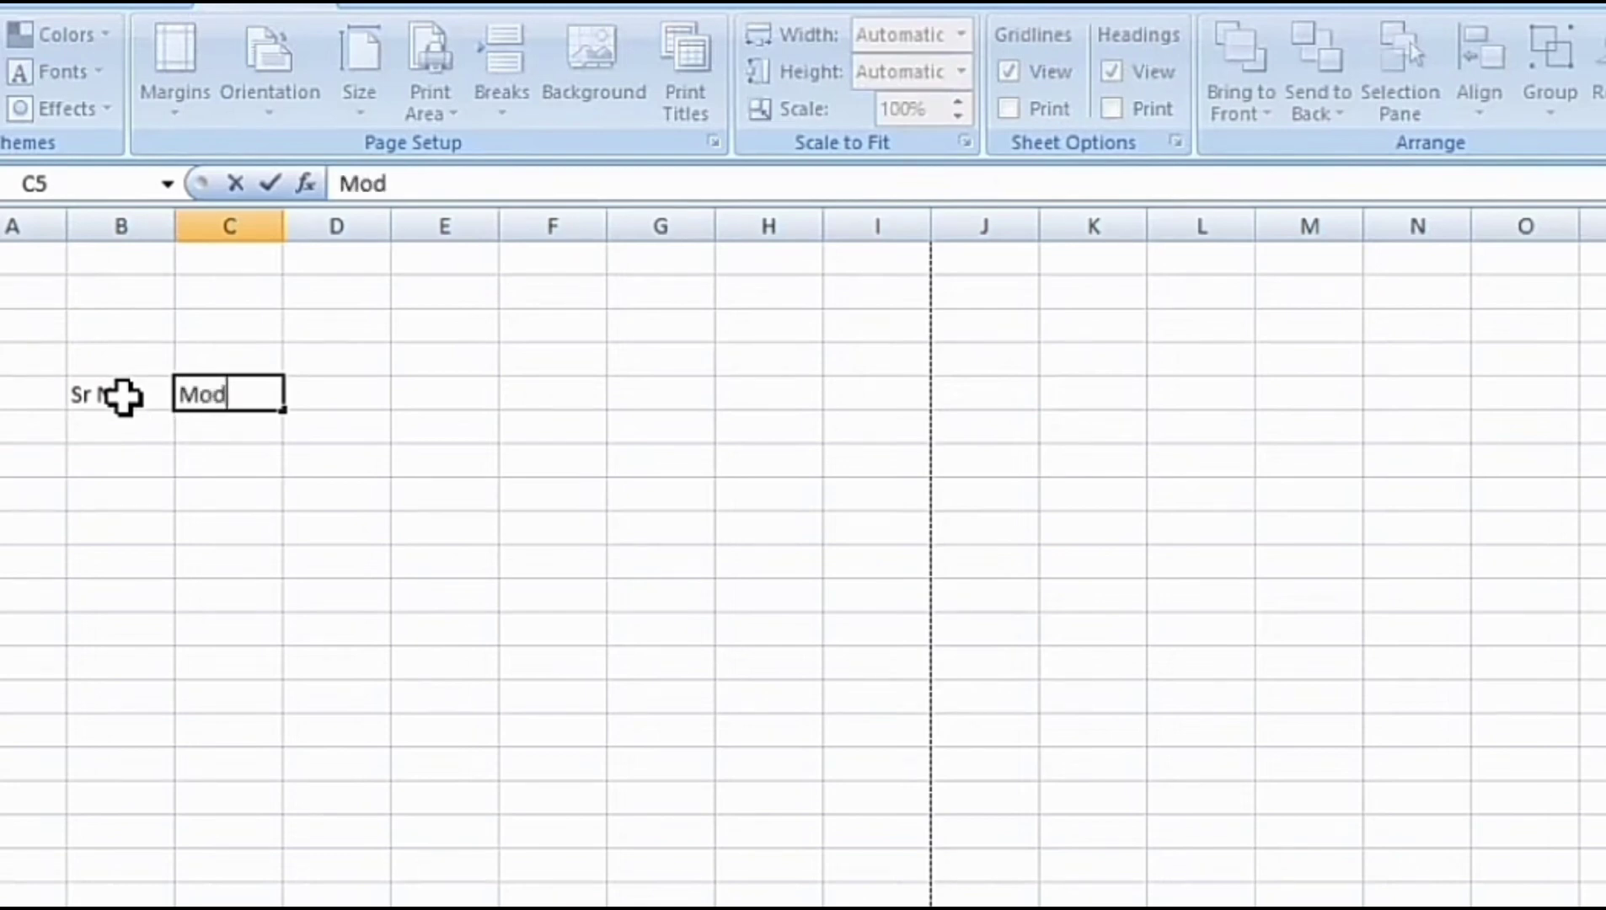
key(Tab)
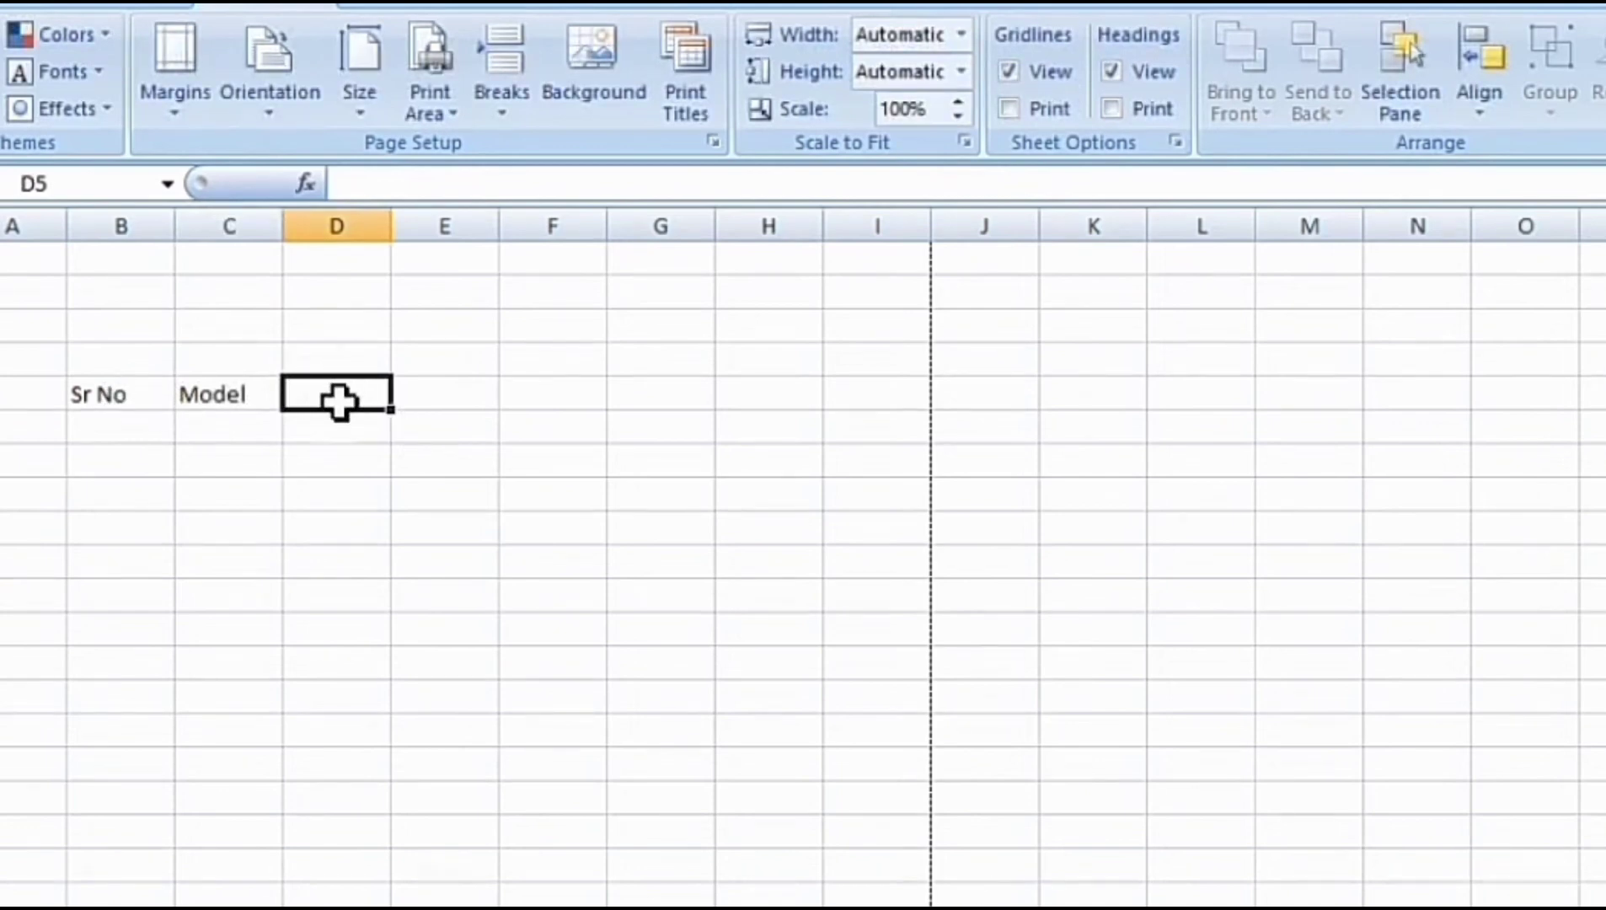
text(Jan)
key(Tab)
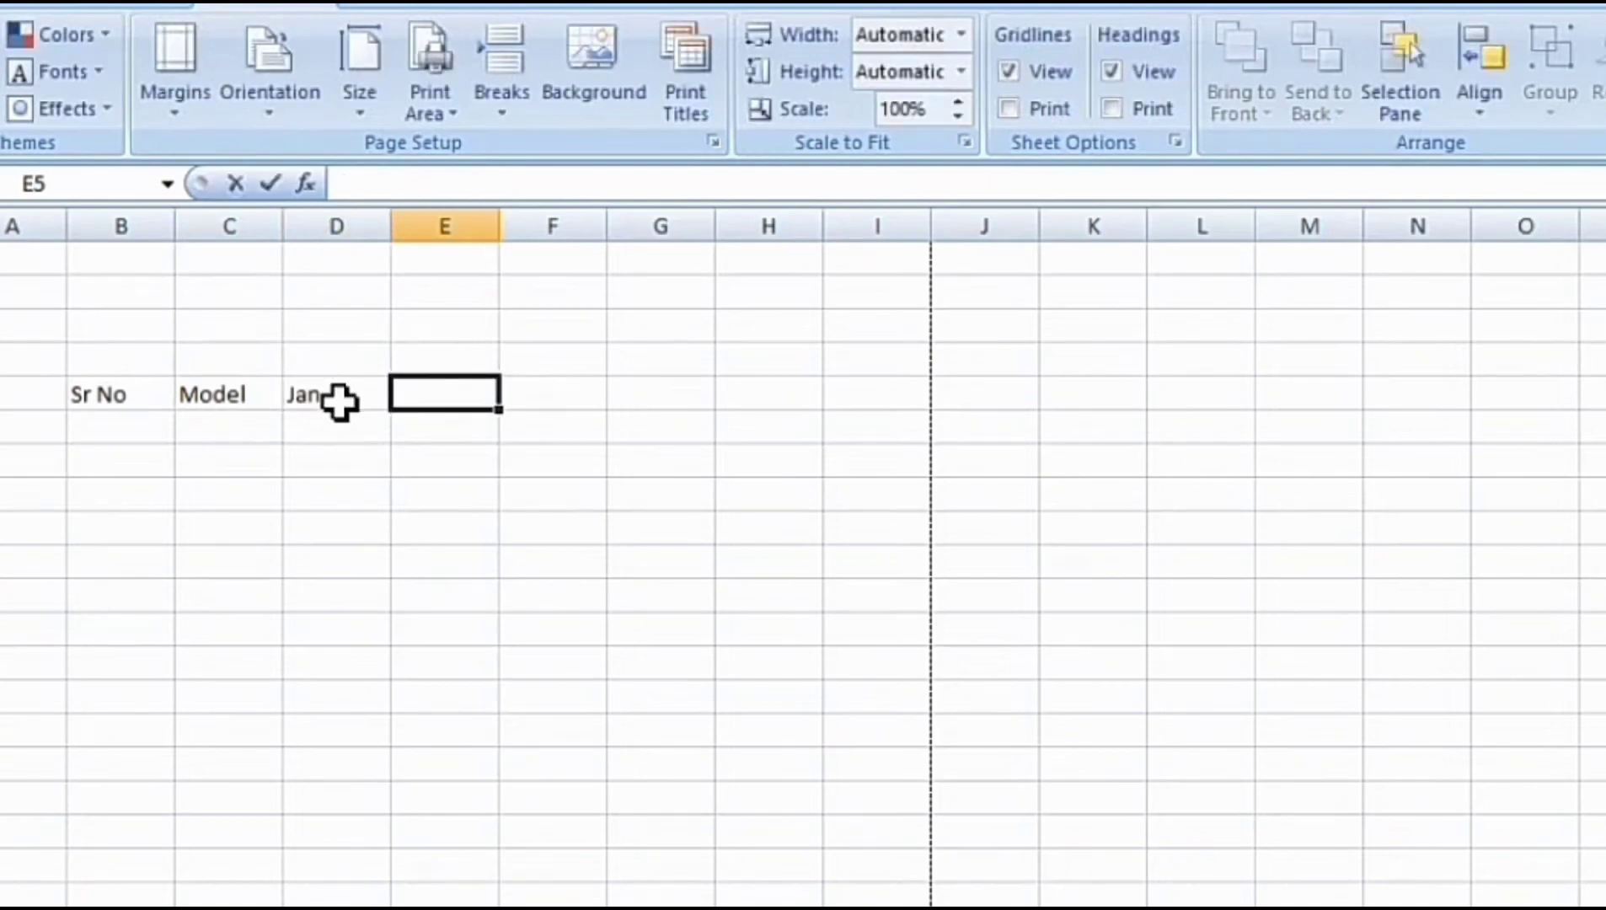
Step: Add the headings Feb, March and total in E5 to G5
text(Feb)
key(Tab)
text(Marc)
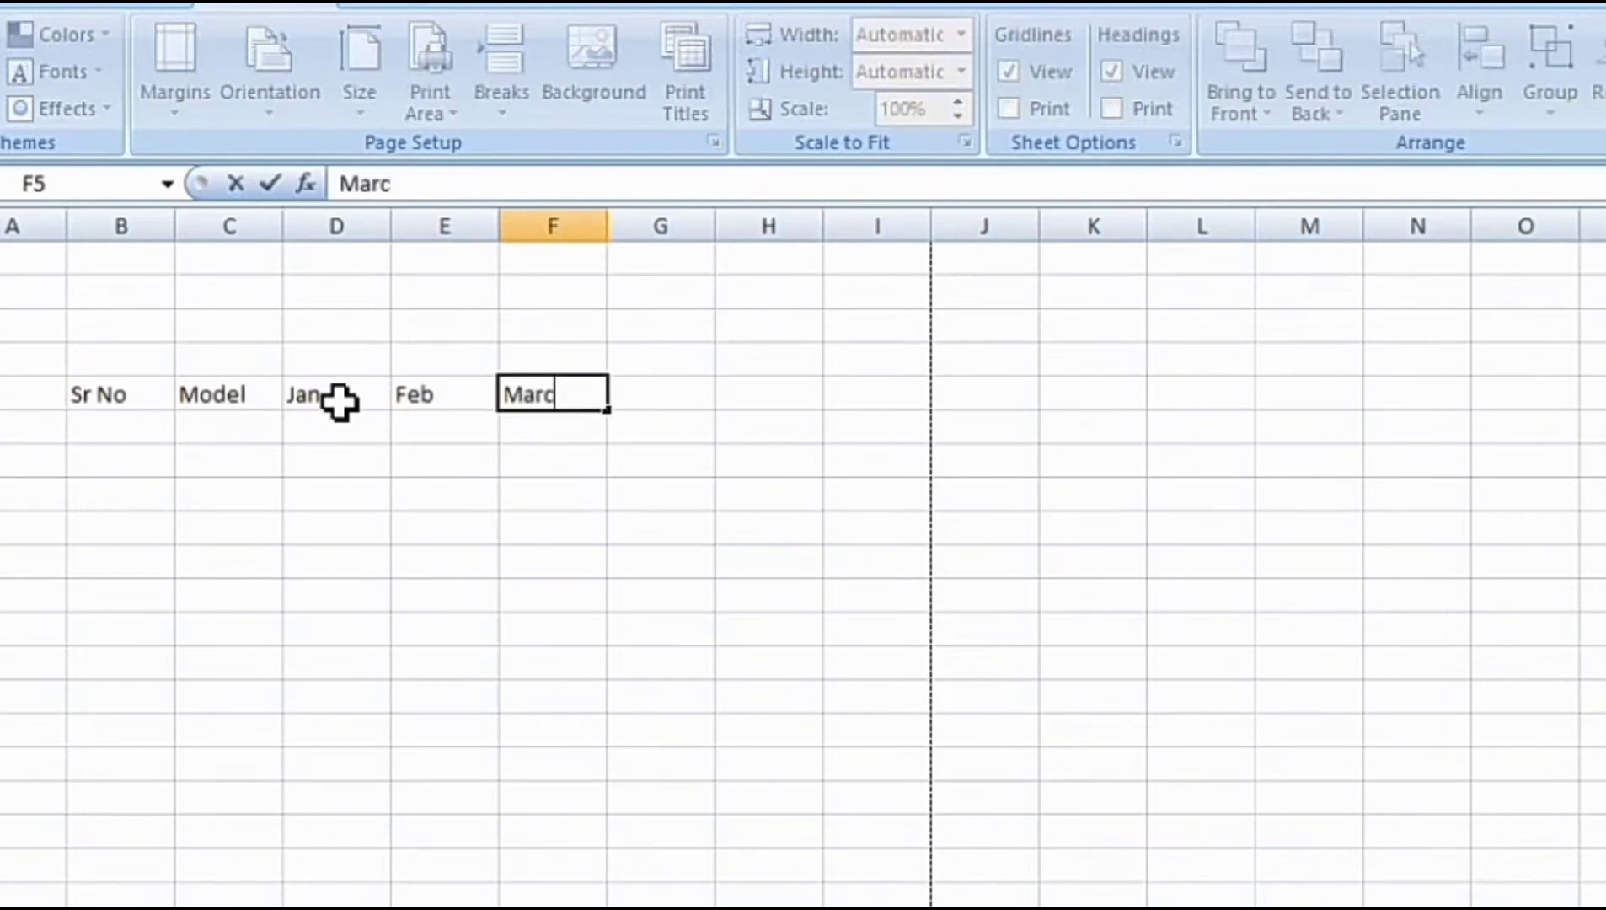
text(h)
key(Return)
click(673, 395)
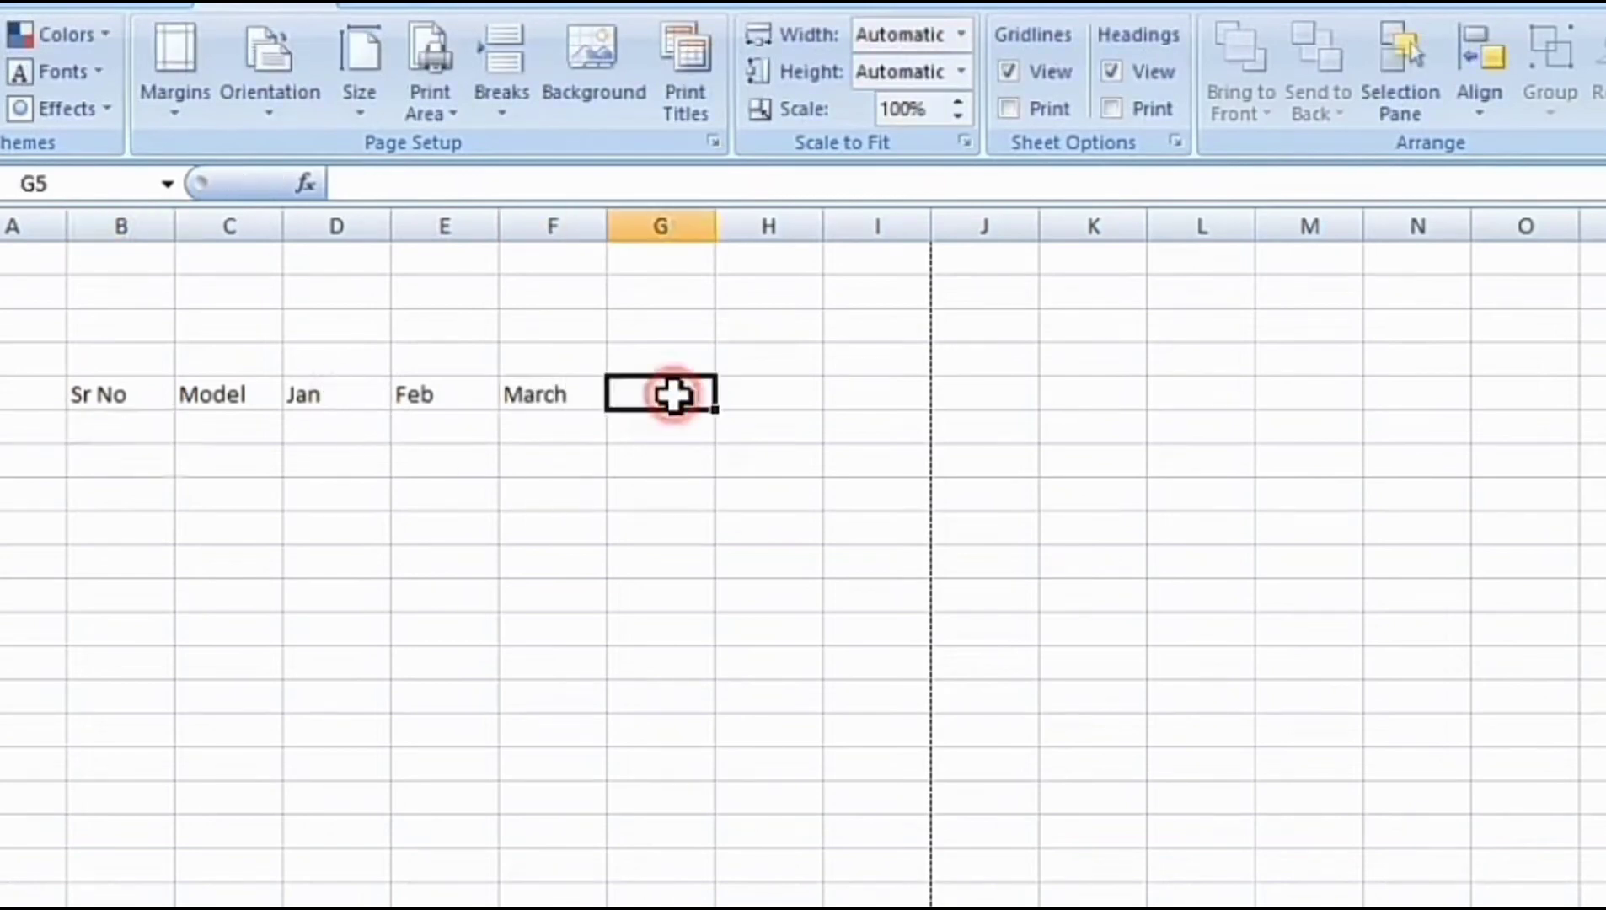
text(total)
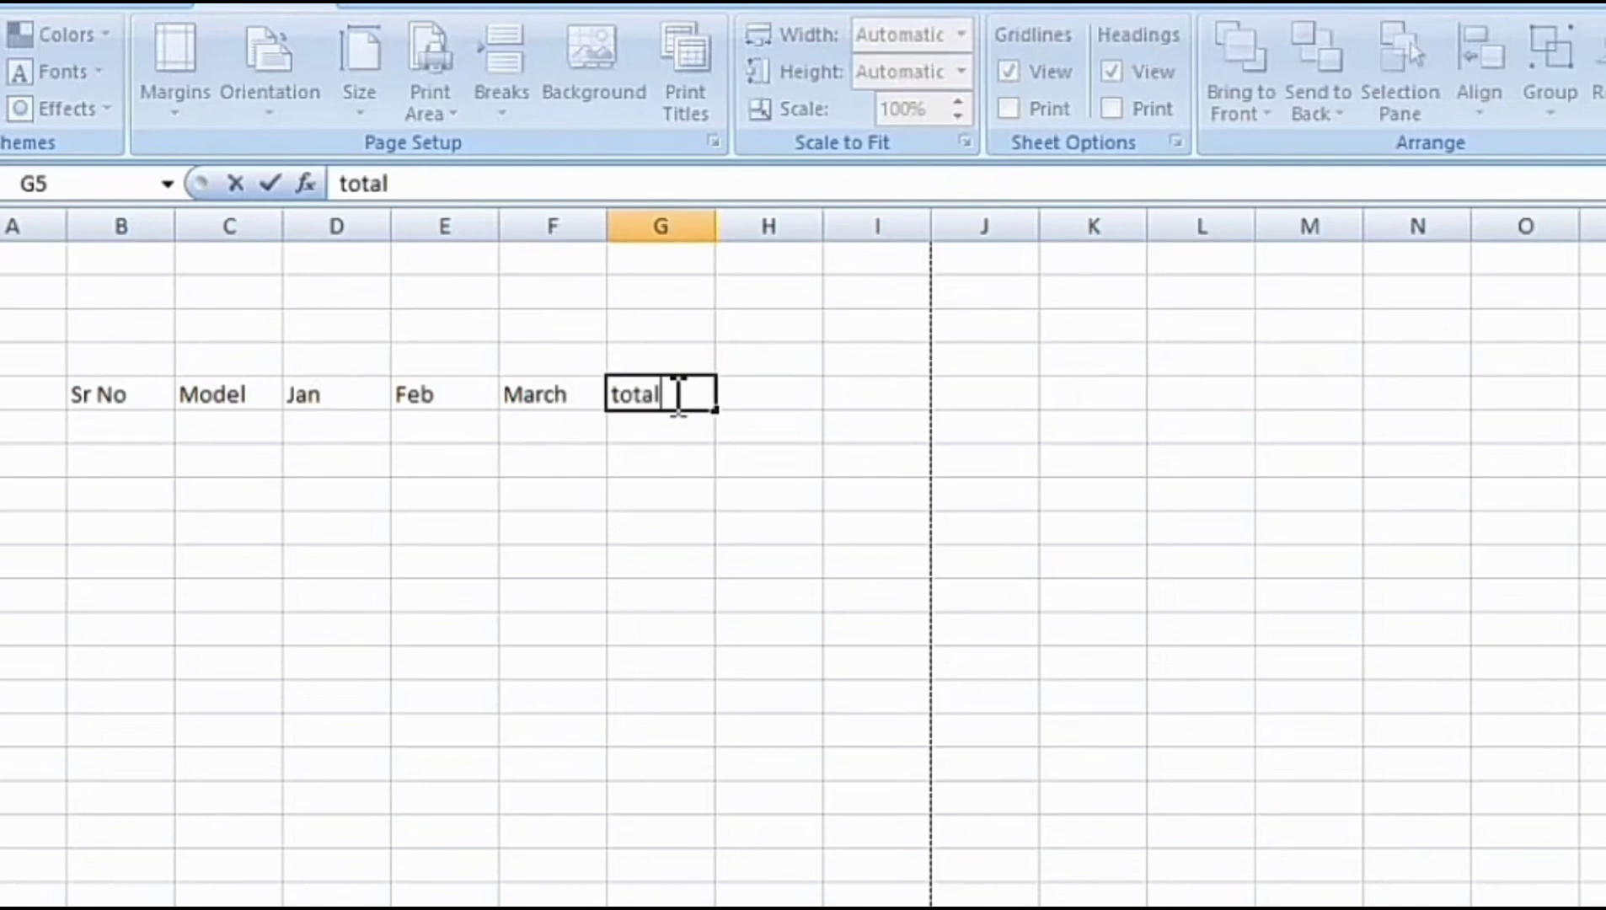
key(Return)
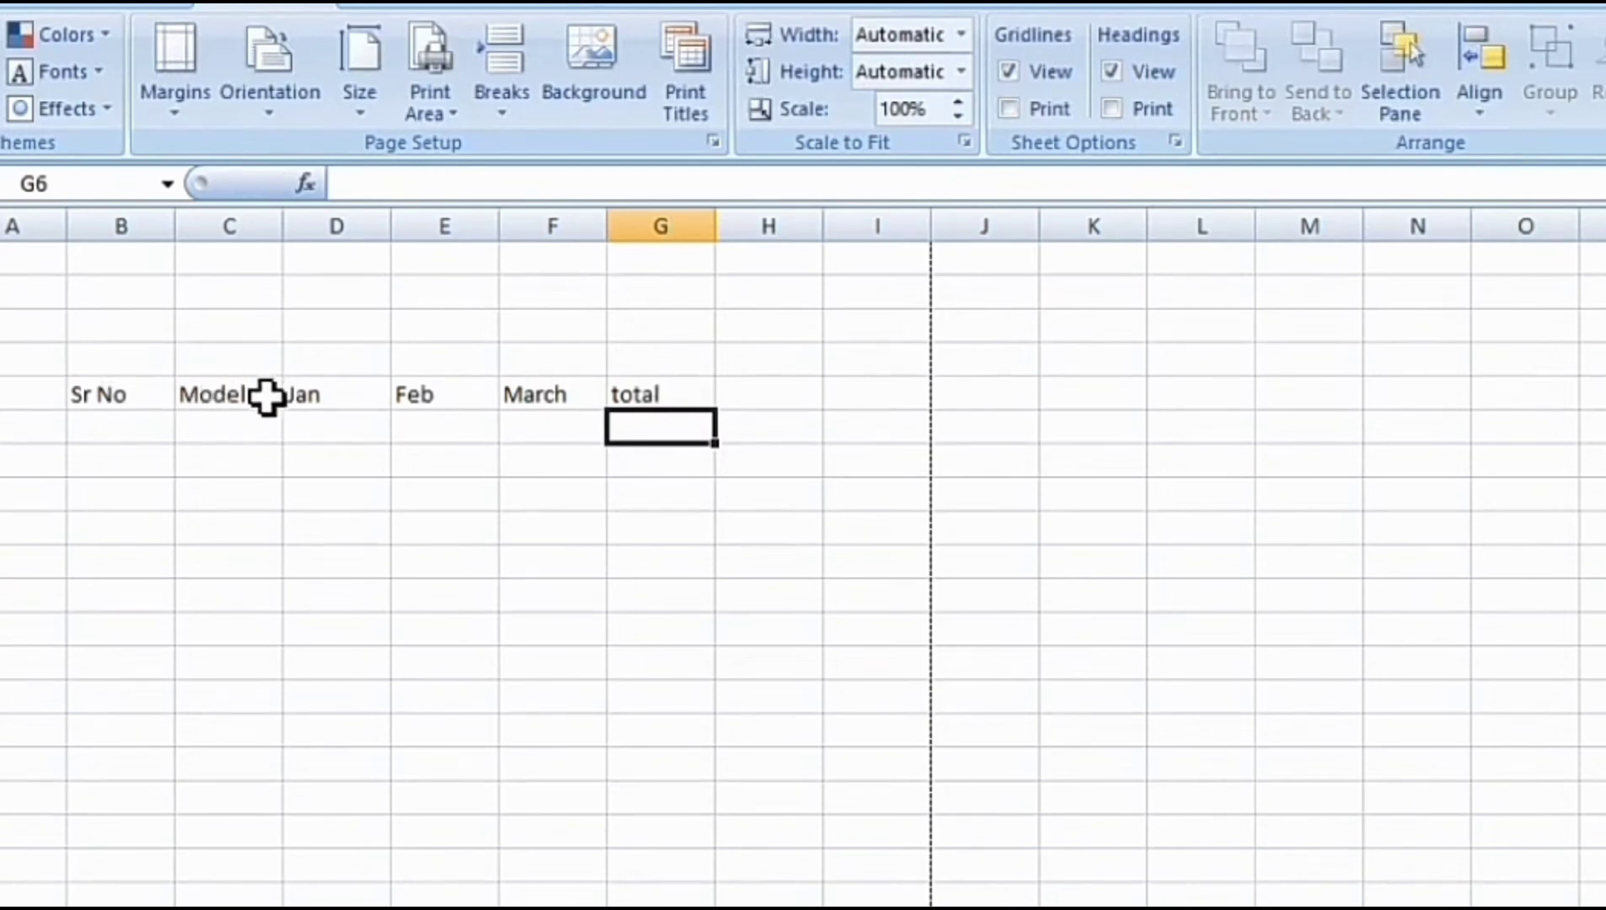
Step: Zoom in and select D4:G4, the cells above the Jan to total headings
drag(295, 395, 666, 398)
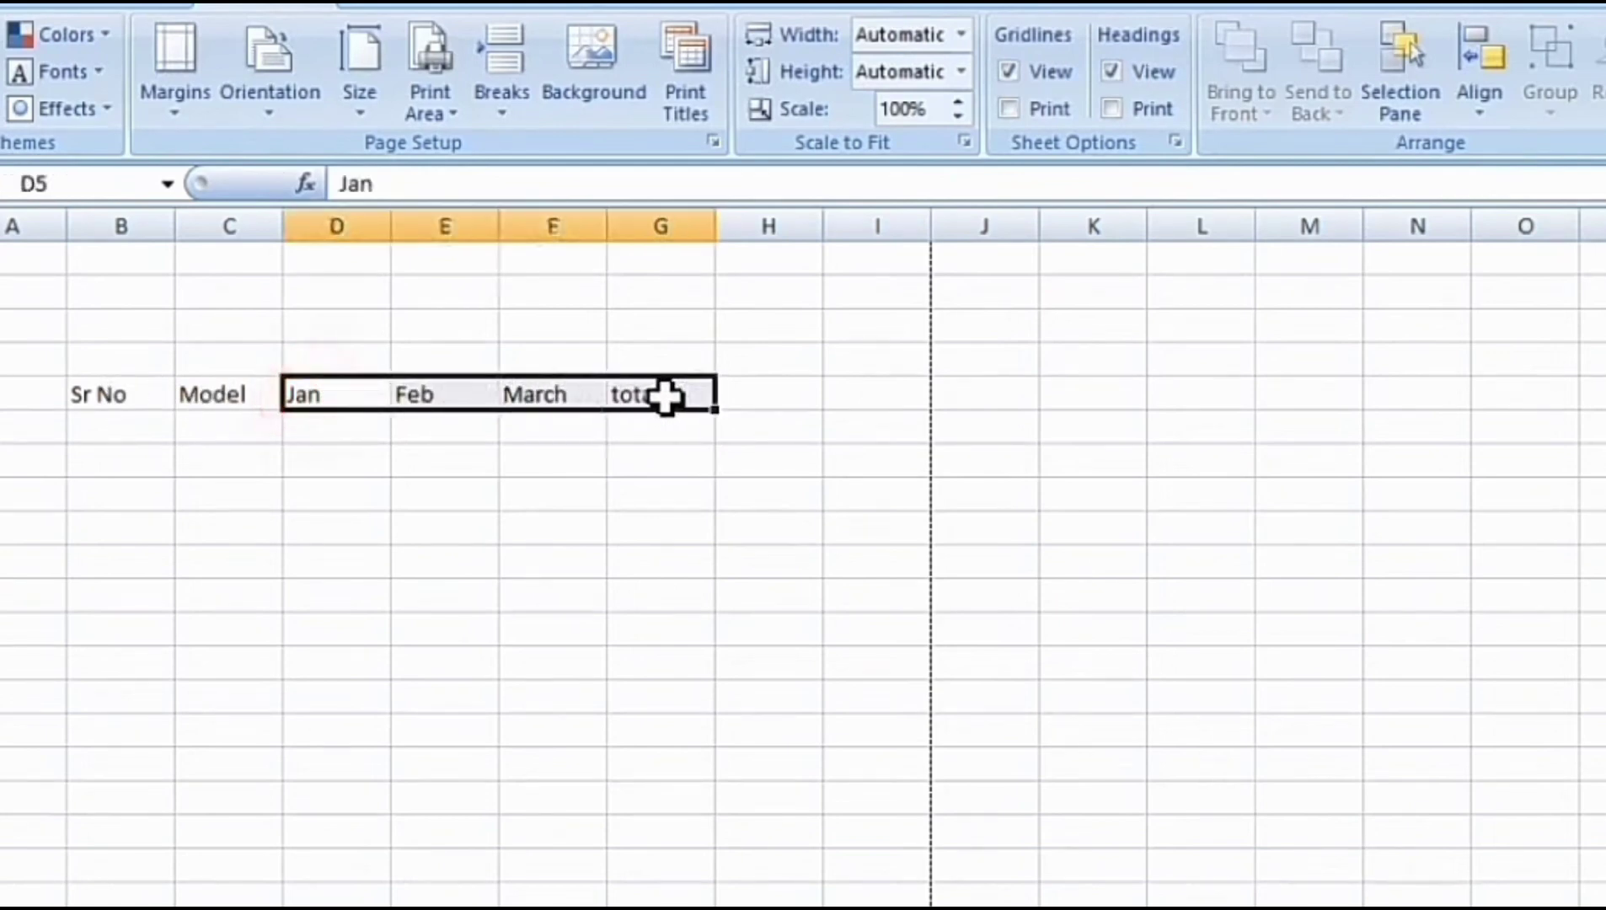
drag(326, 355, 627, 351)
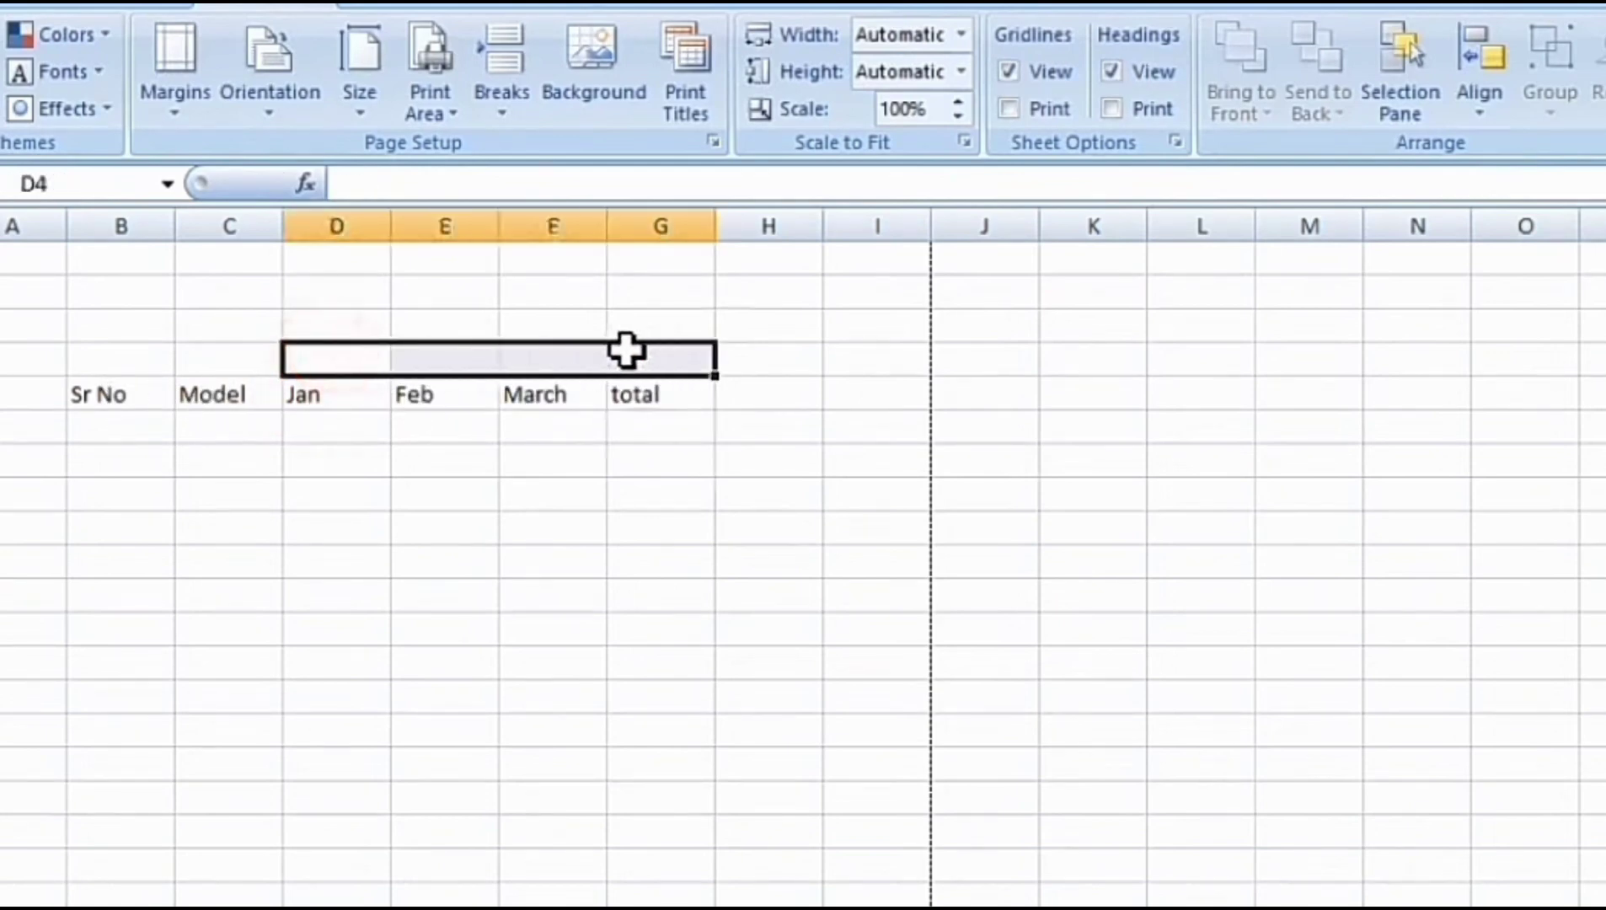
click(361, 362)
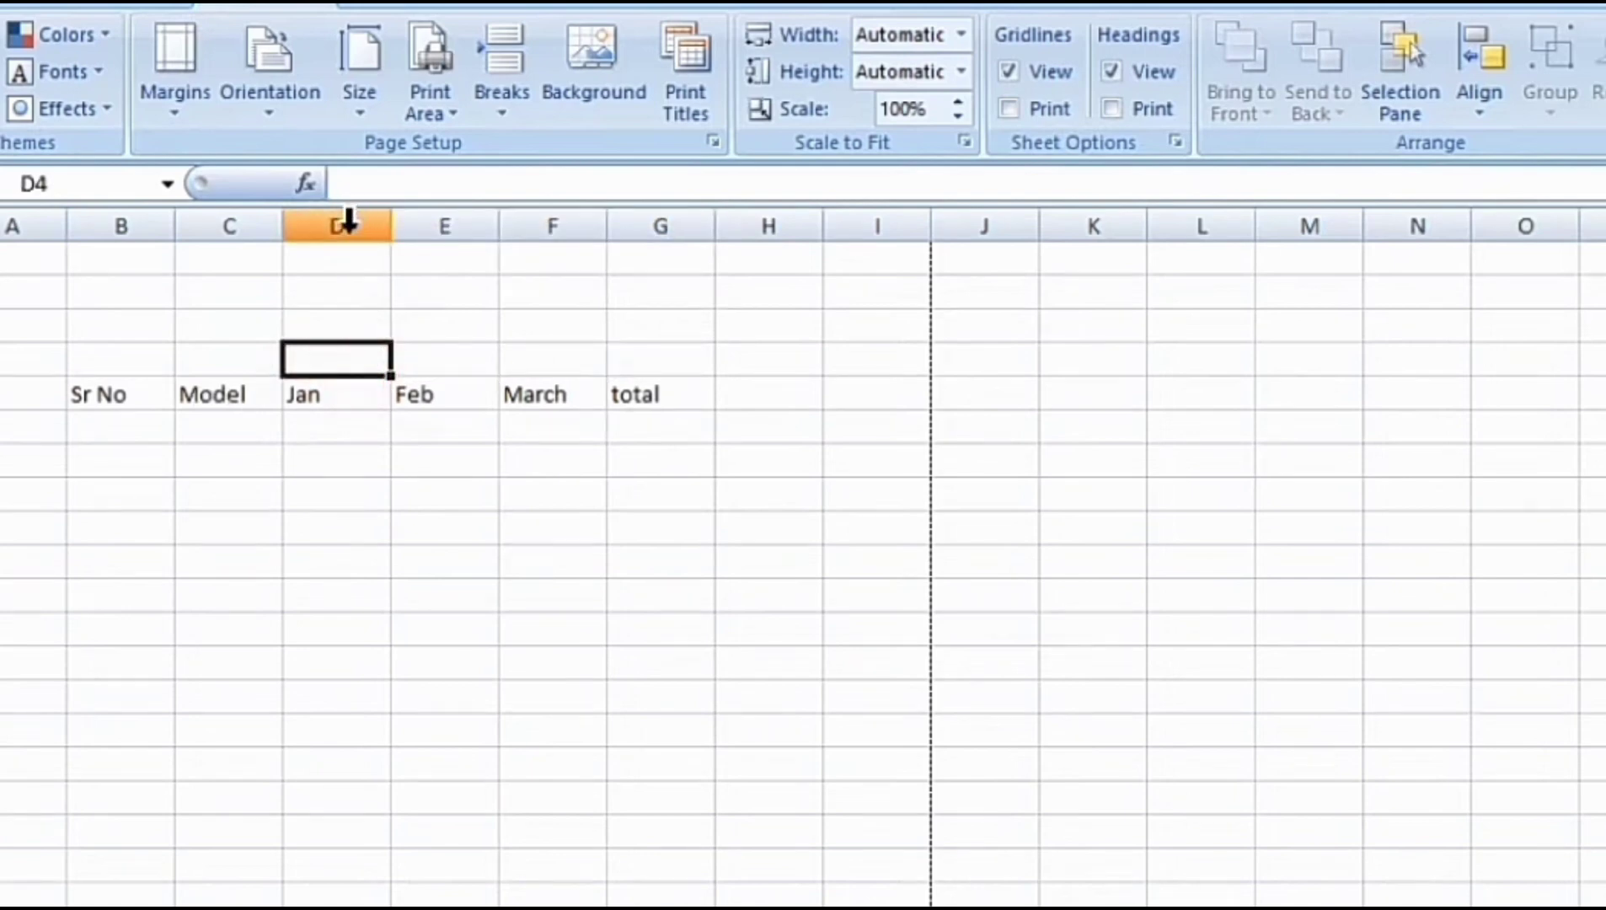
drag(341, 363, 630, 361)
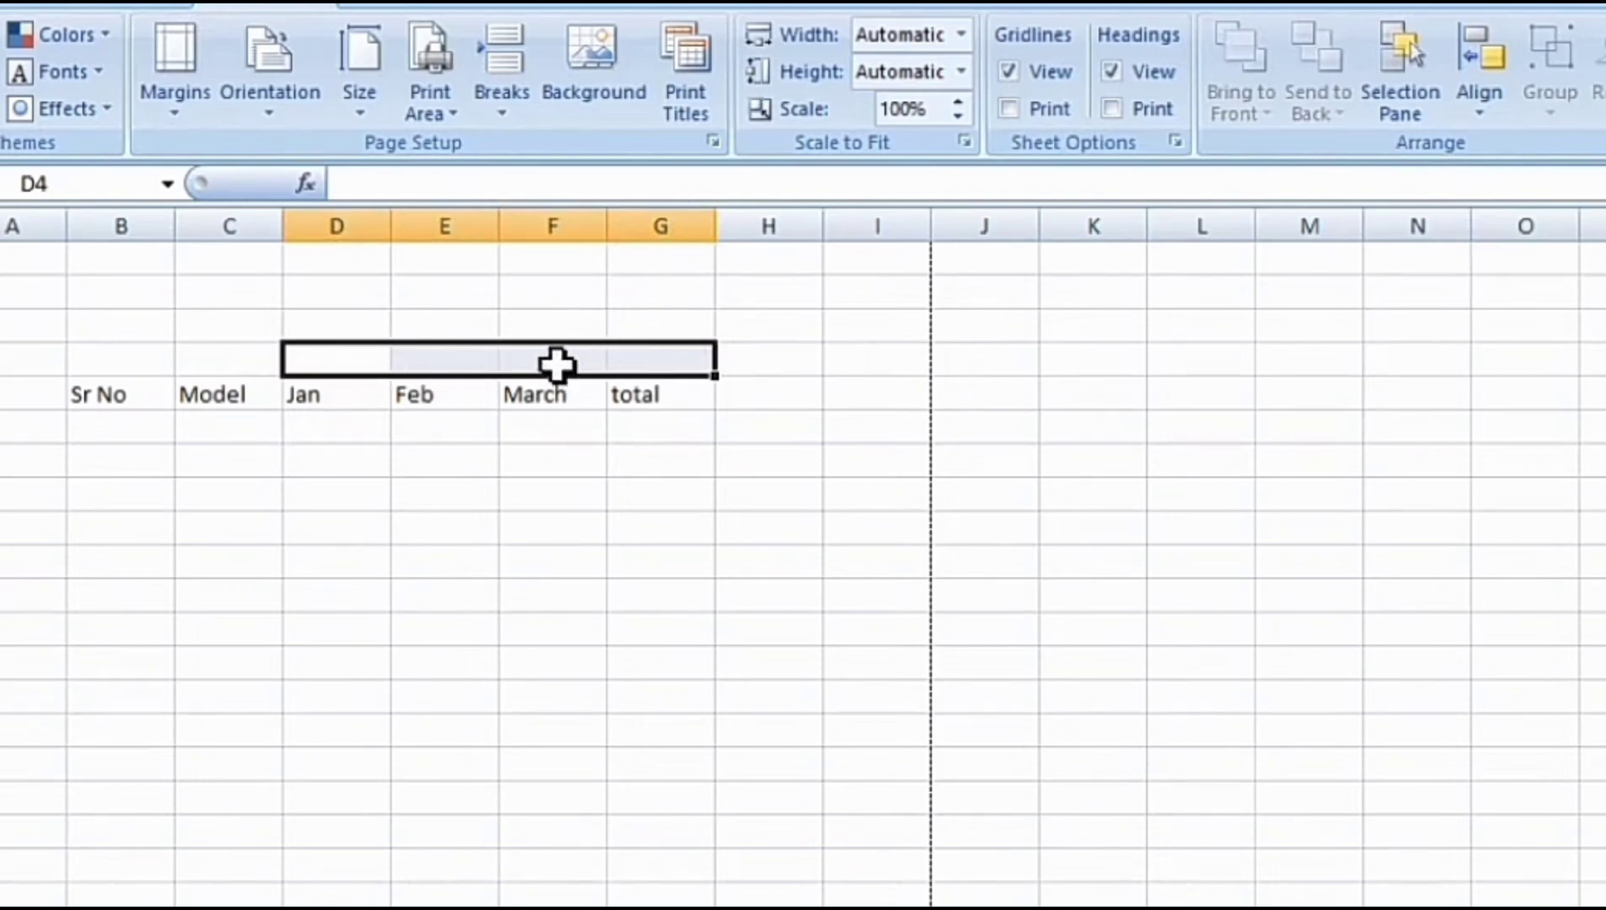
click(353, 421)
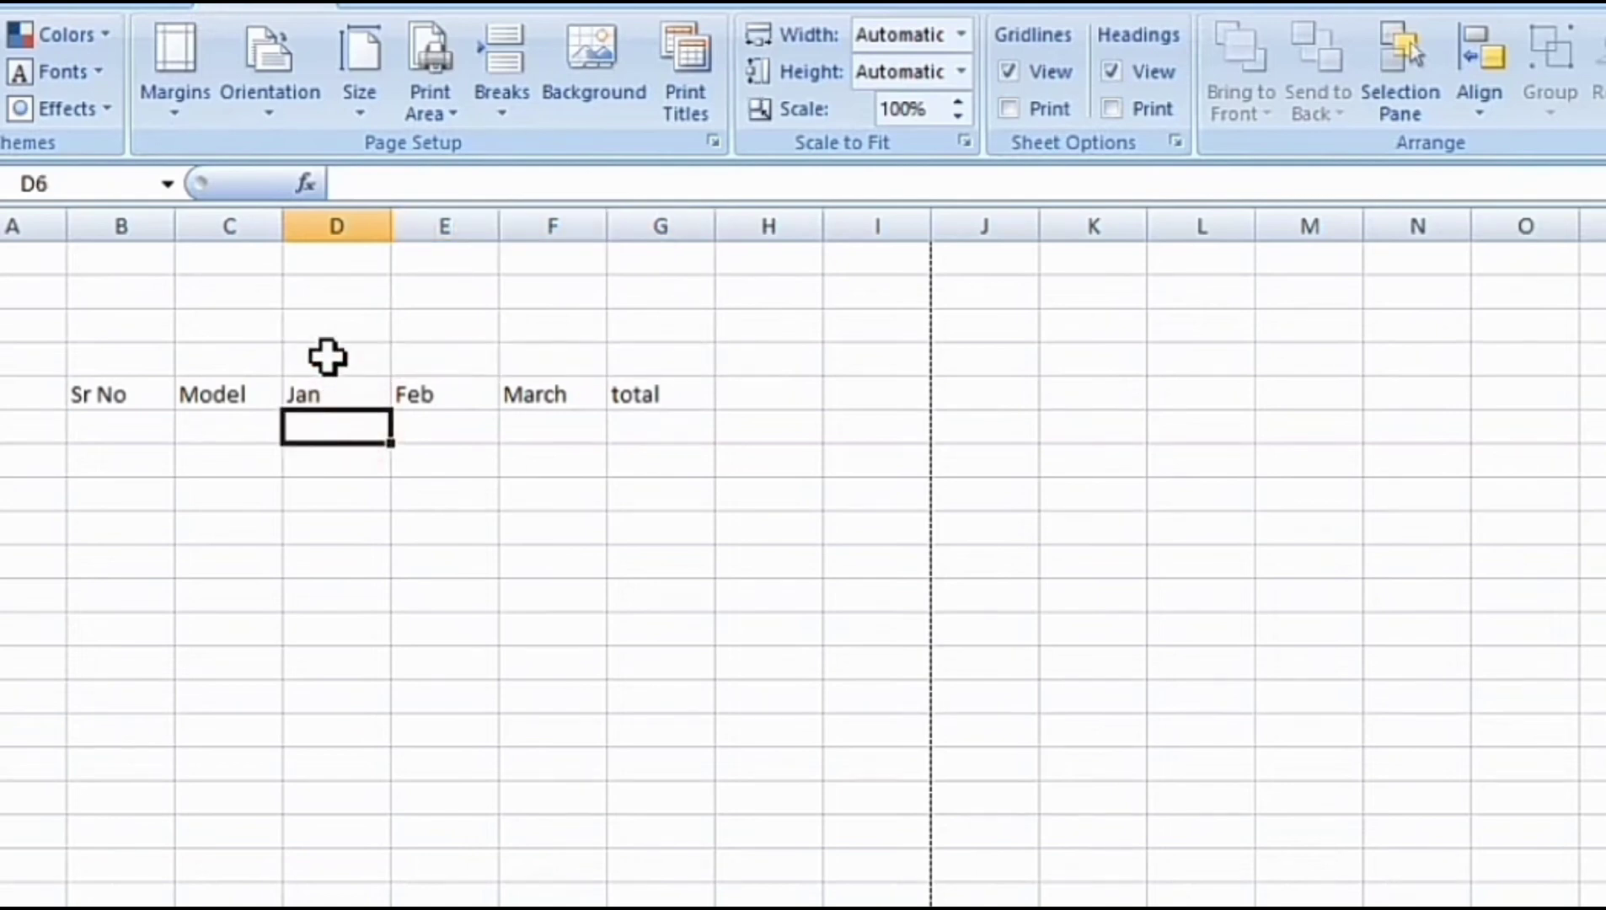
ctrl+scroll(340, 401, up, 1)
ctrl+scroll(340, 402, up, 1)
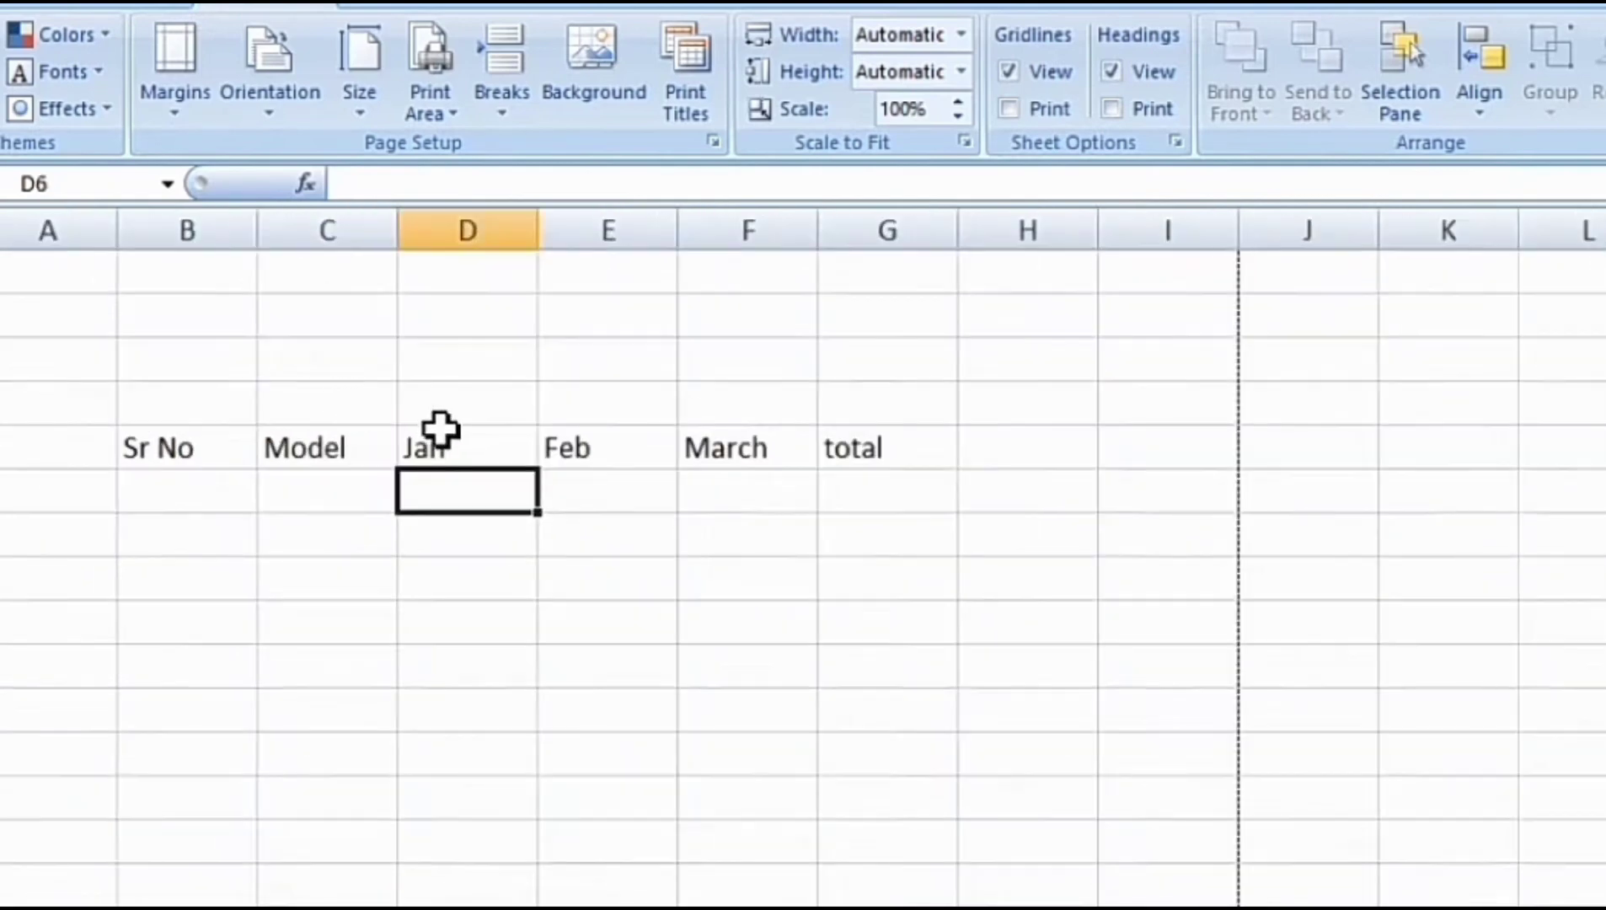
ctrl+scroll(440, 430, up, 1)
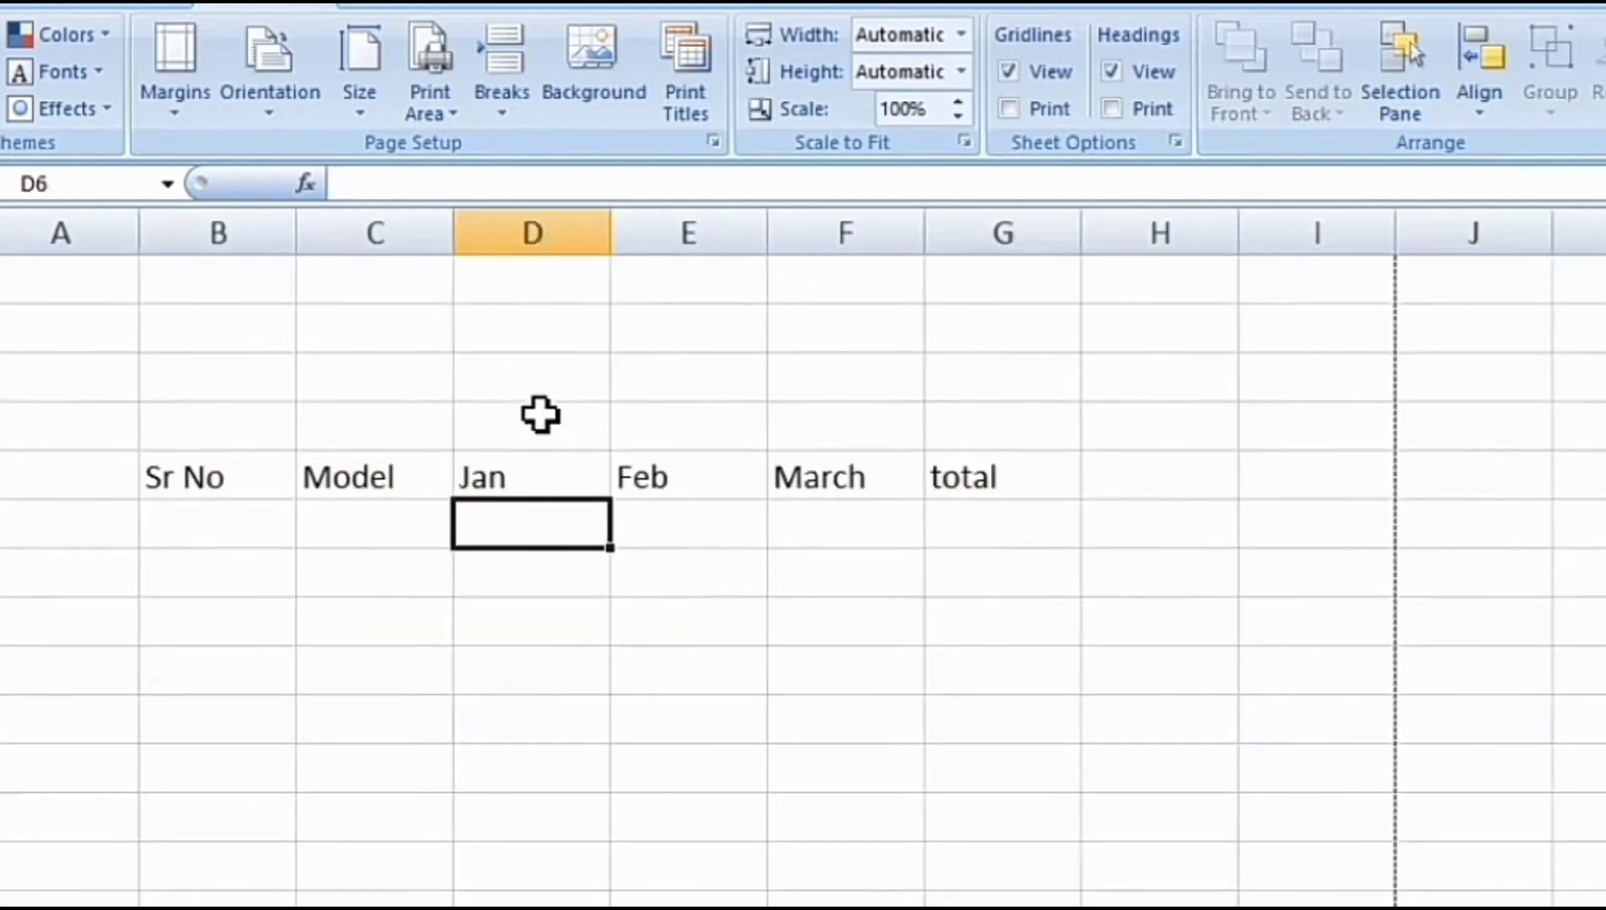
drag(541, 414, 1010, 412)
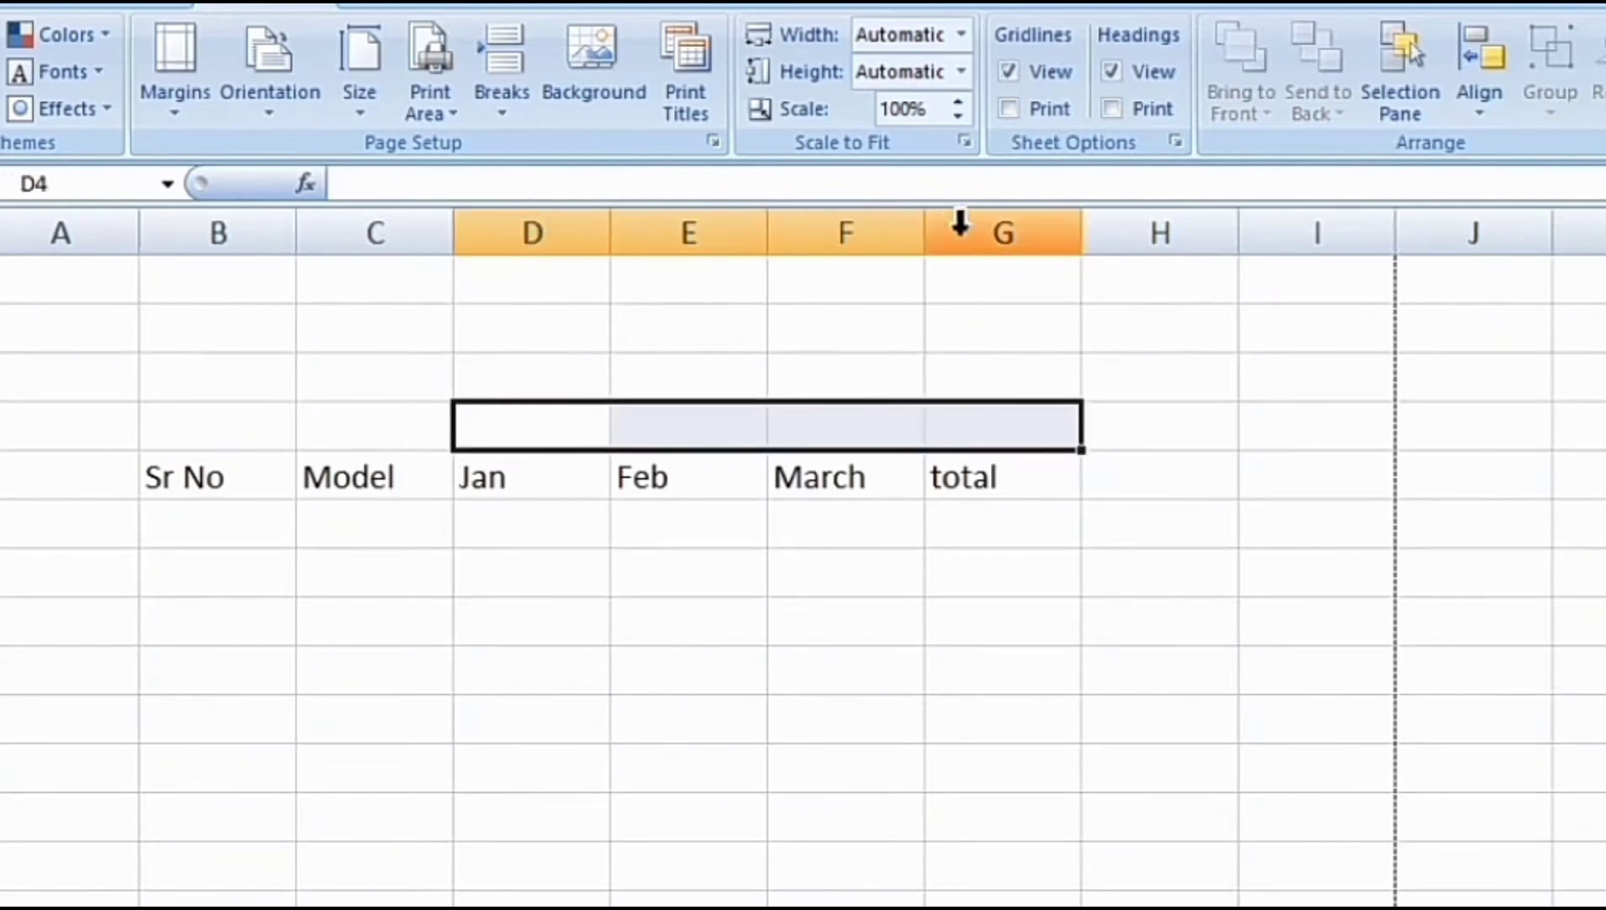
Step: Merge and centre D4:G4 into one cell and start editing it
click(51, 3)
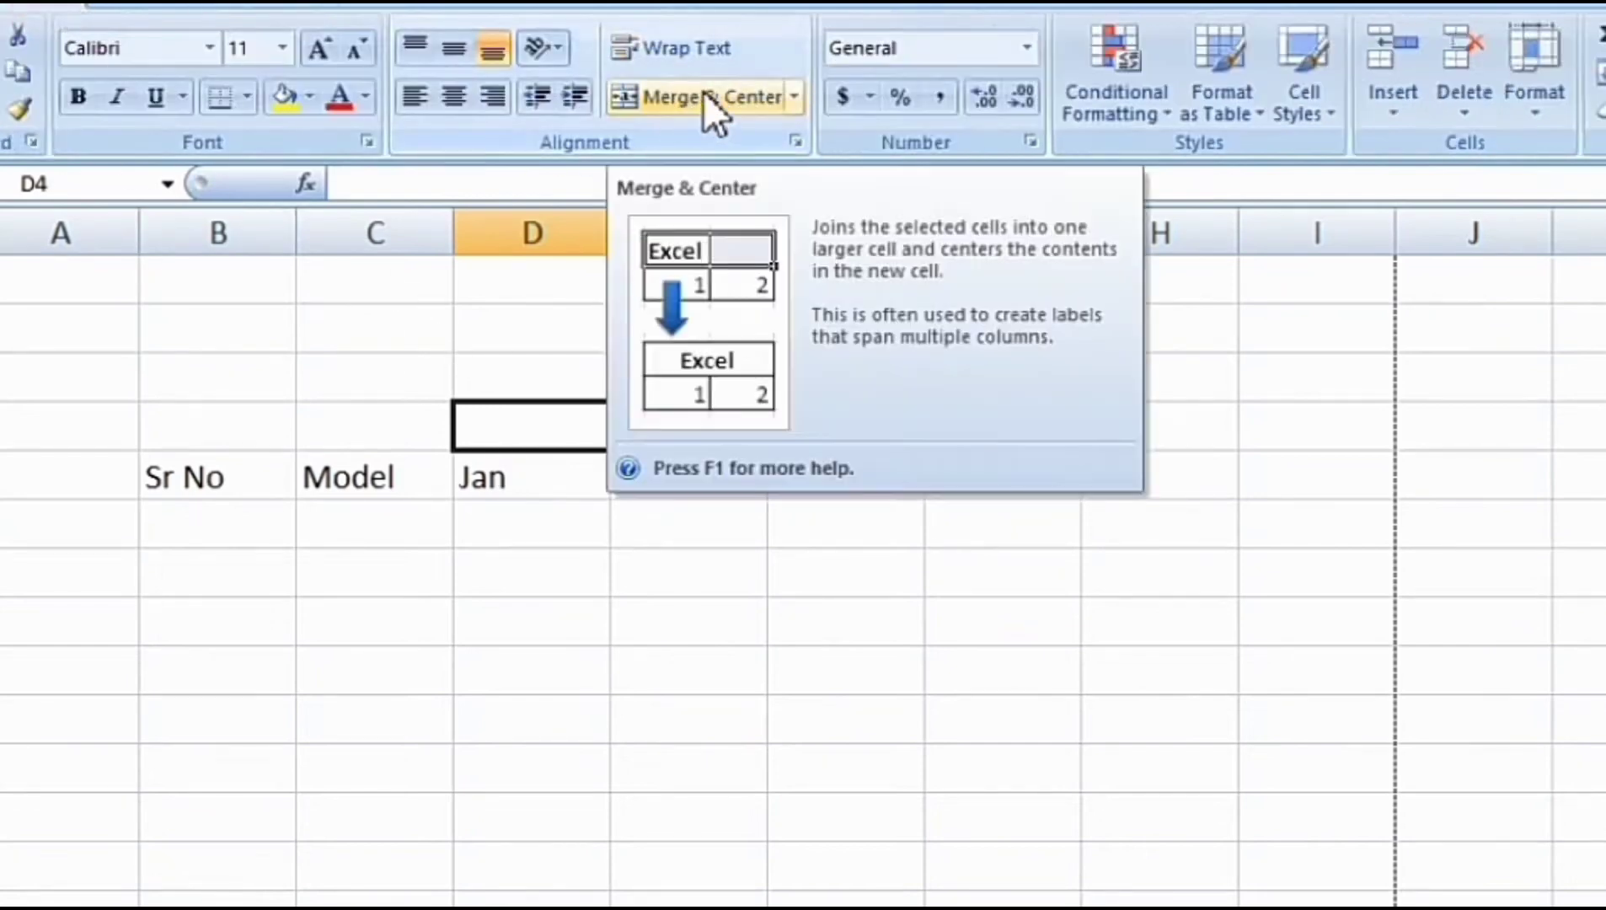
click(703, 94)
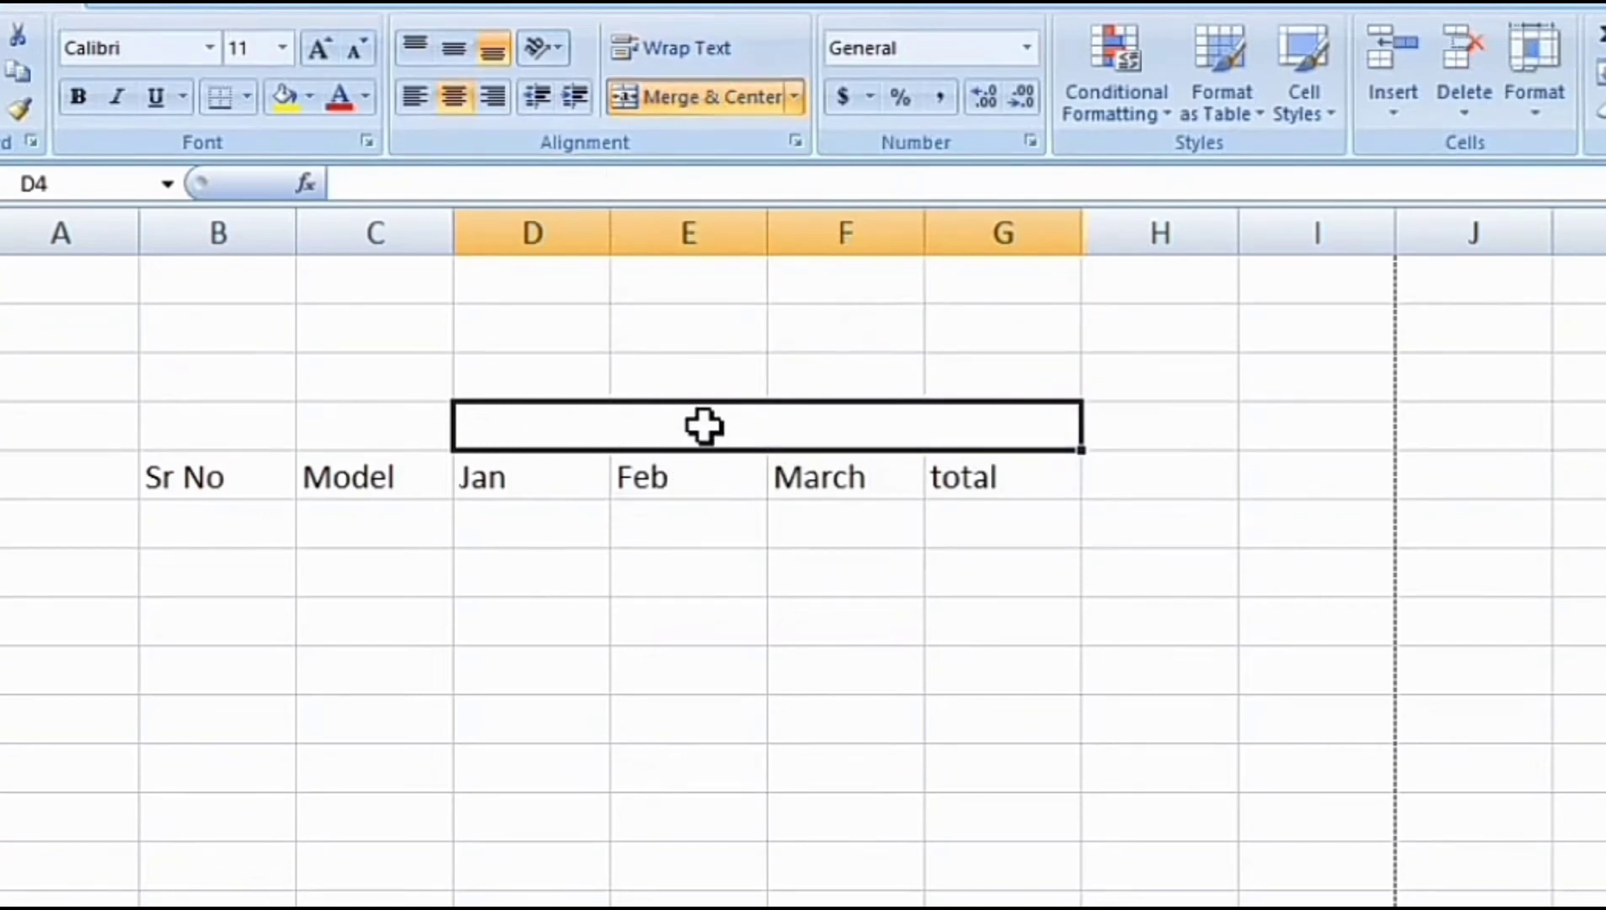
double_click(698, 424)
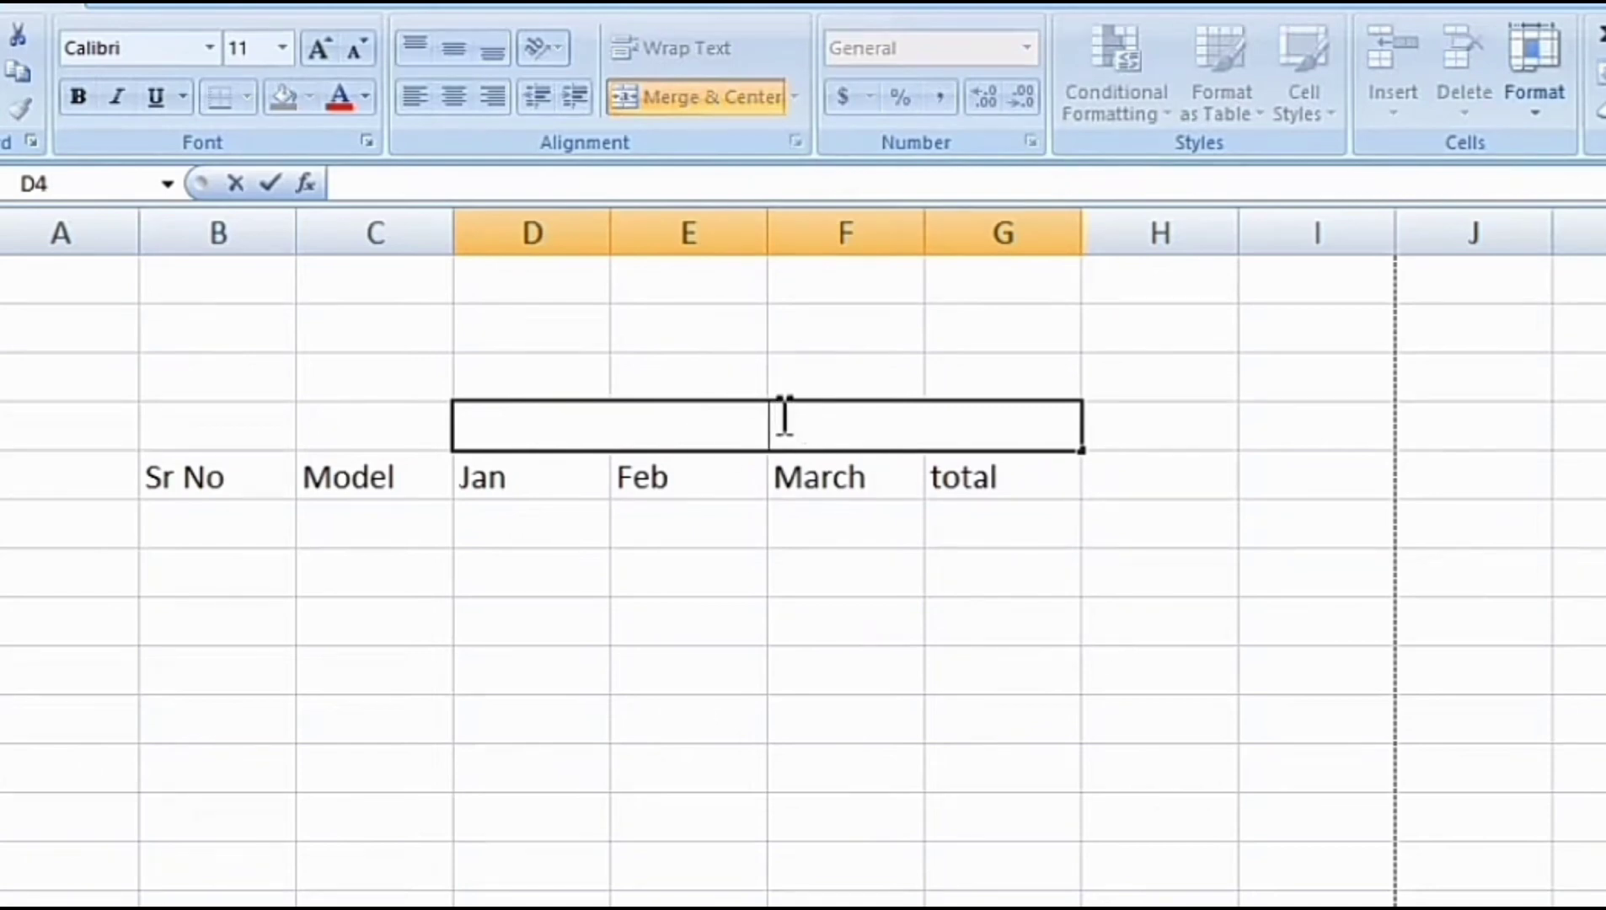
Step: Type the heading 'Sales Report' into the merged cell, correcting typos
text(Sala)
key(BackSpace)
key(BackSpace)
key(BackSpace)
text(e)
text(sn)
key(BackSpace)
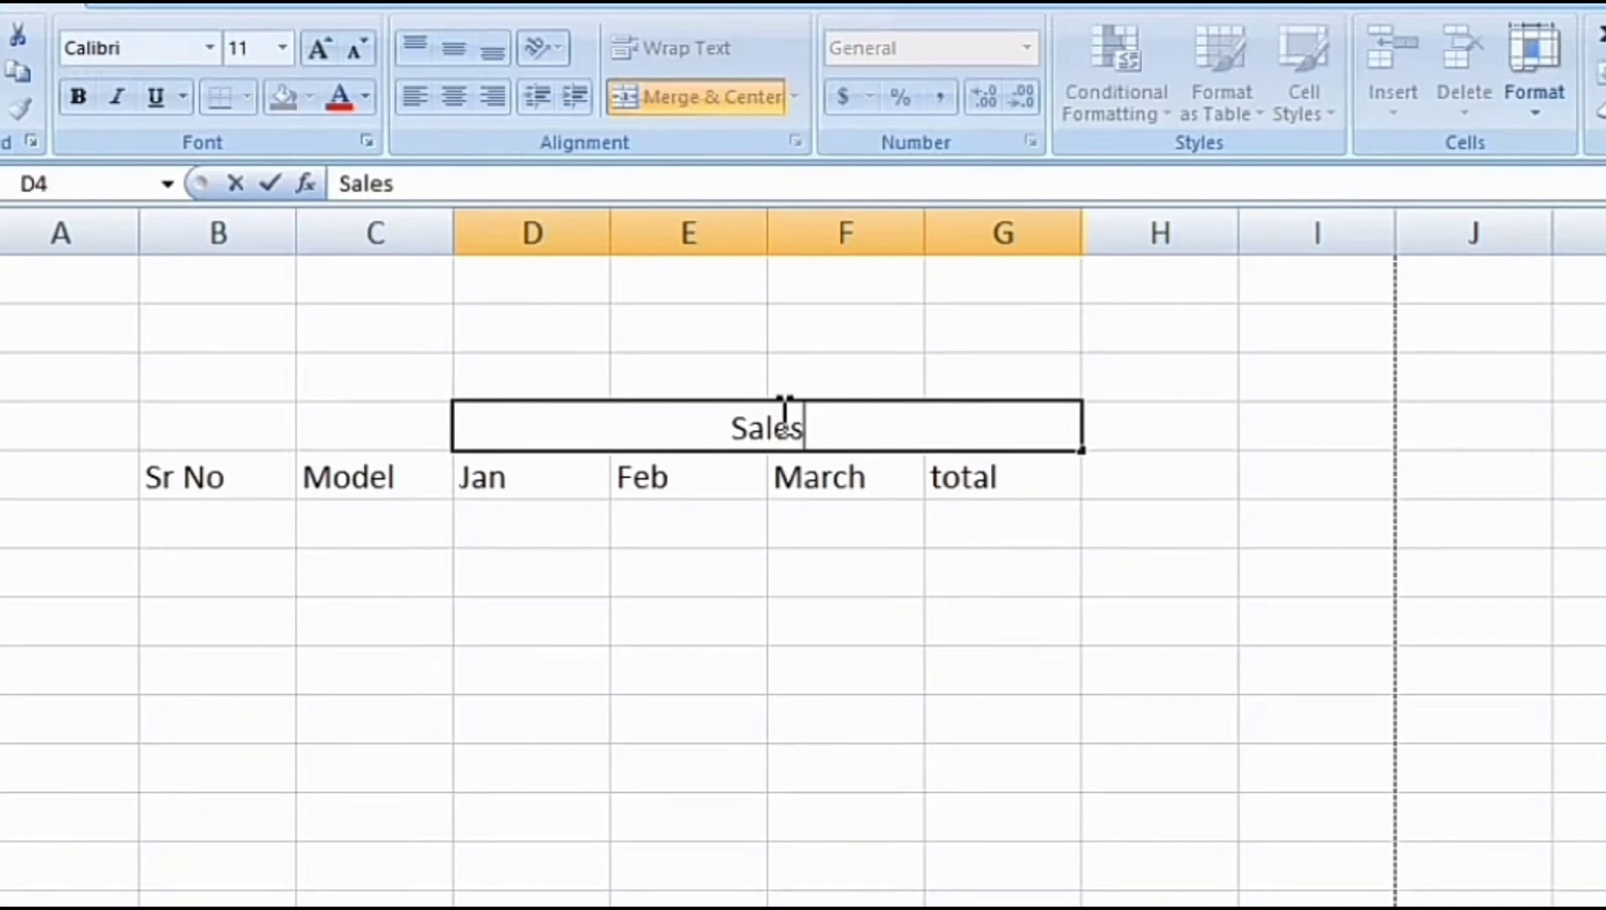
text(re)
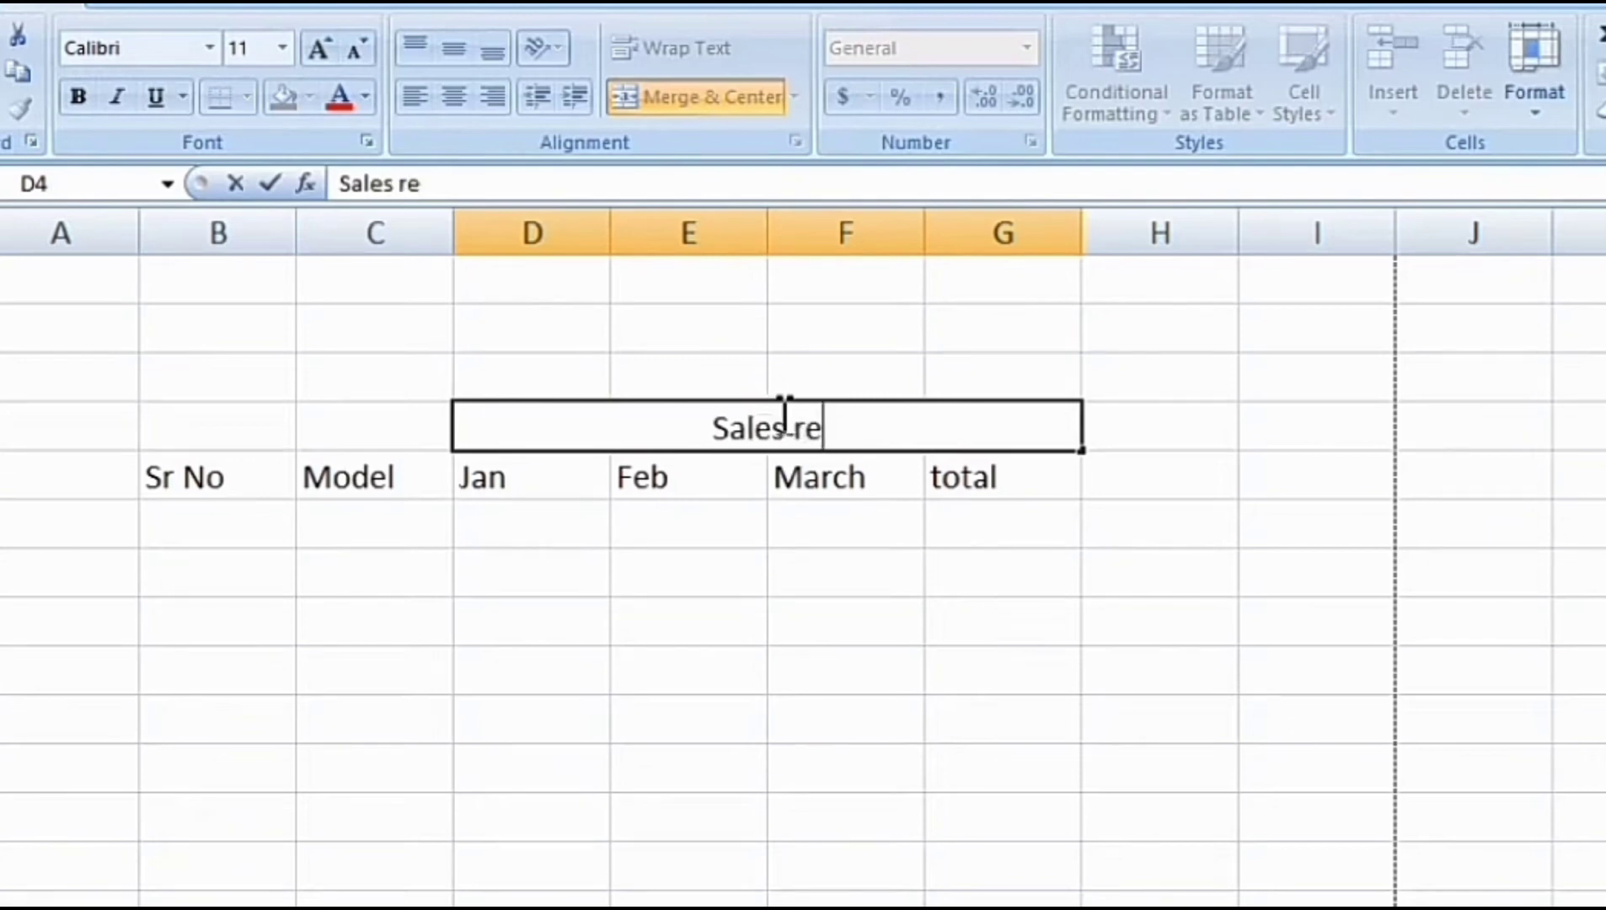
key(BackSpace)
key(BackSpace)
text(Repp)
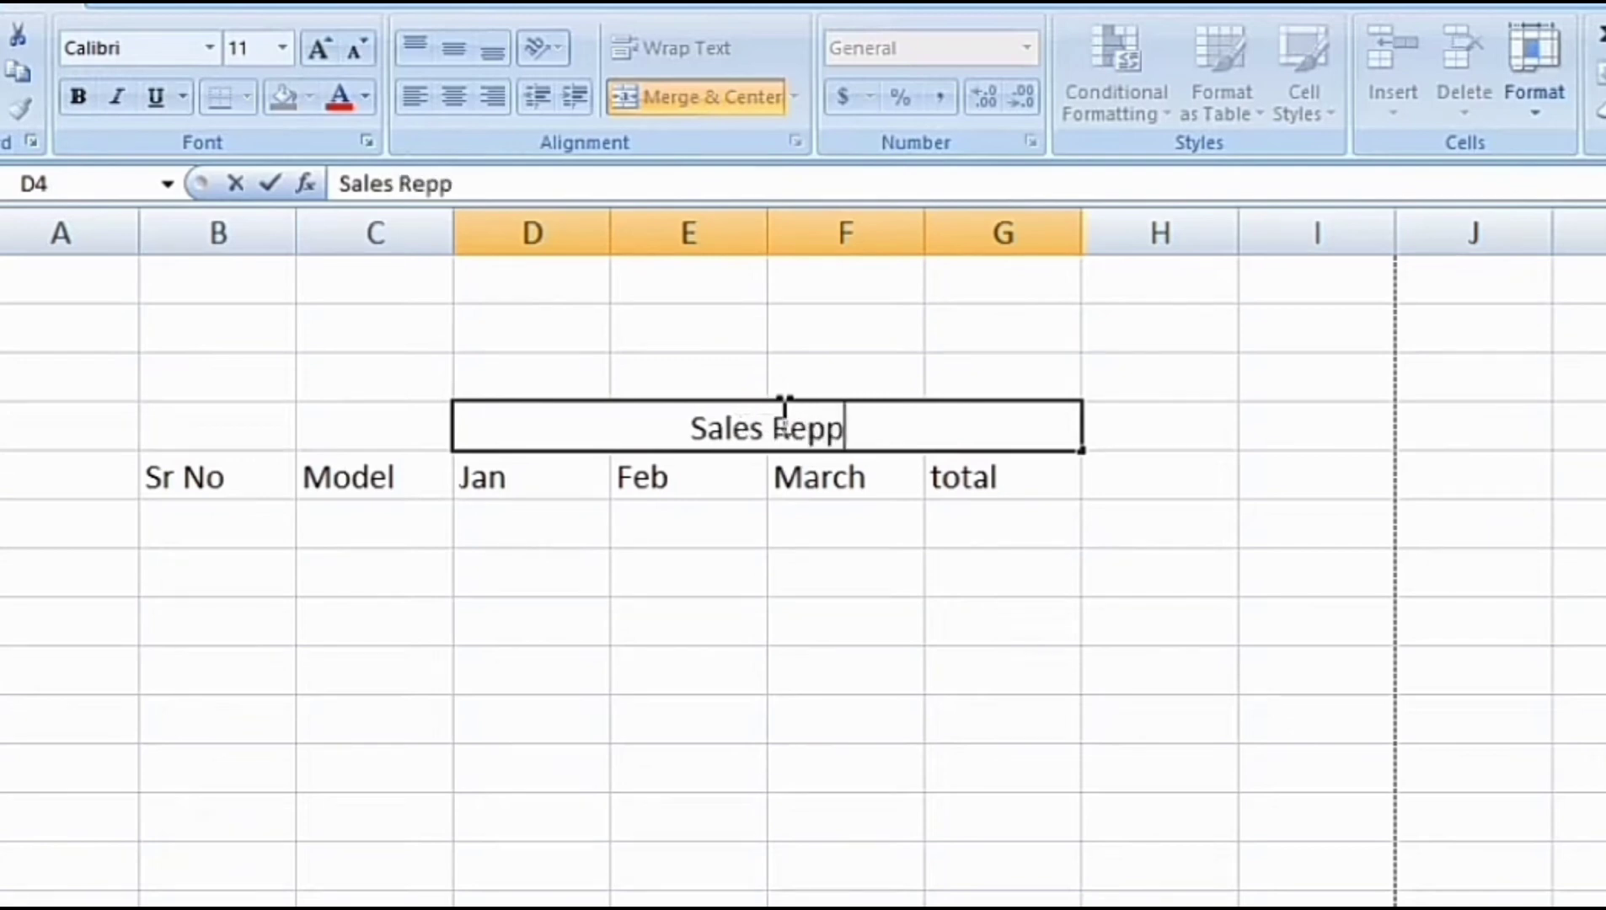
key(BackSpace)
text(ort)
key(Return)
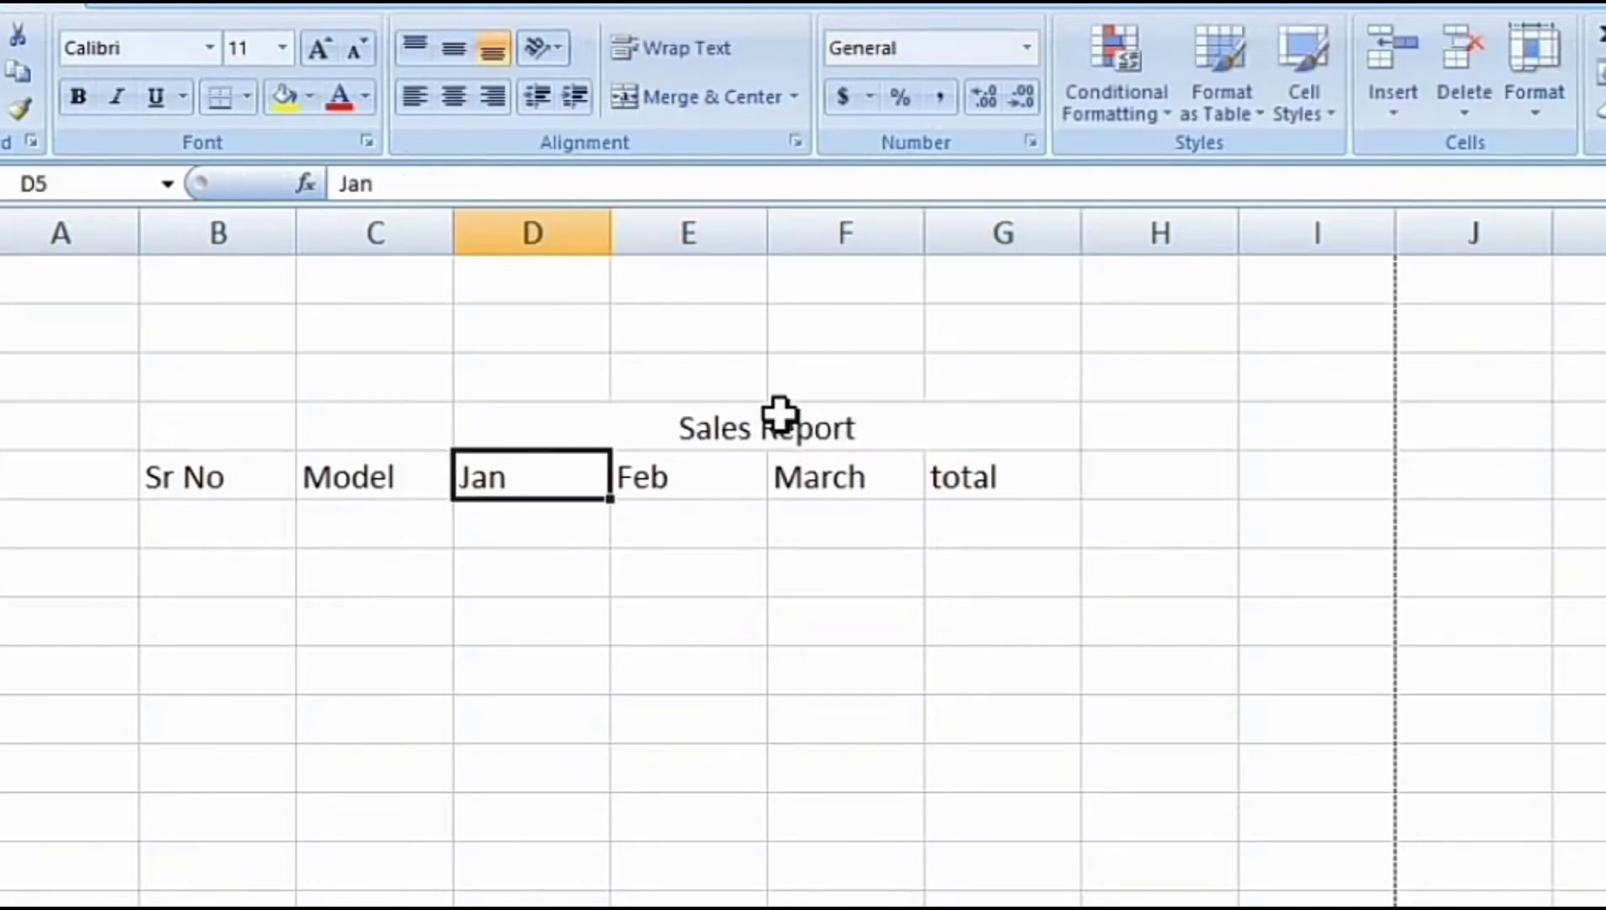
click(780, 413)
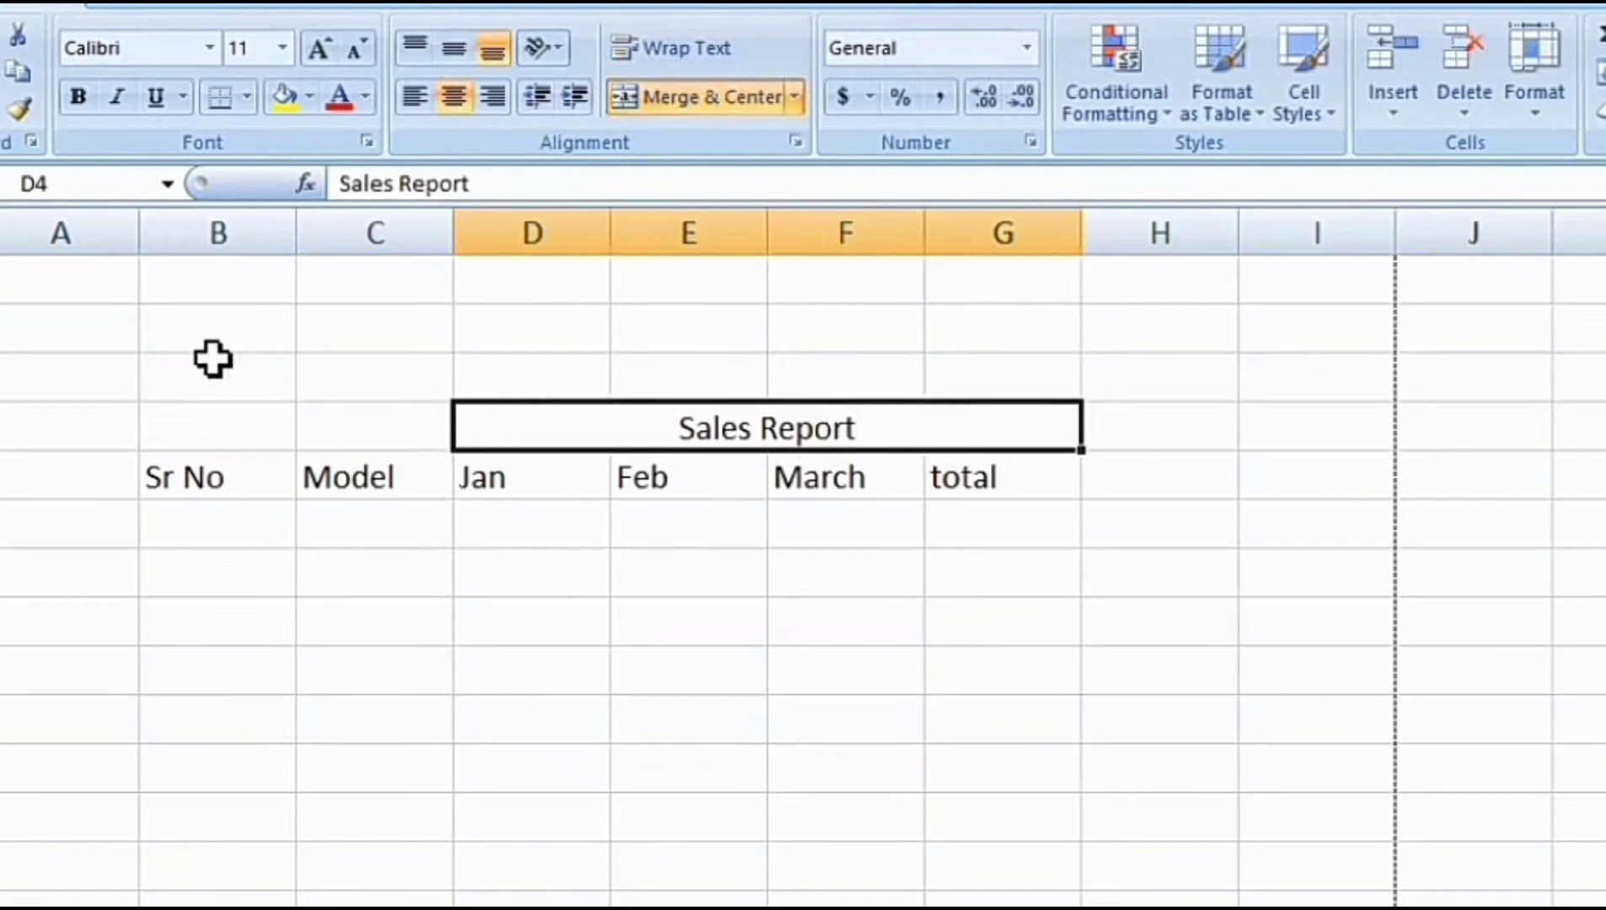
Step: Merge and centre B3:G3 above the Sales Report heading
drag(200, 357, 949, 371)
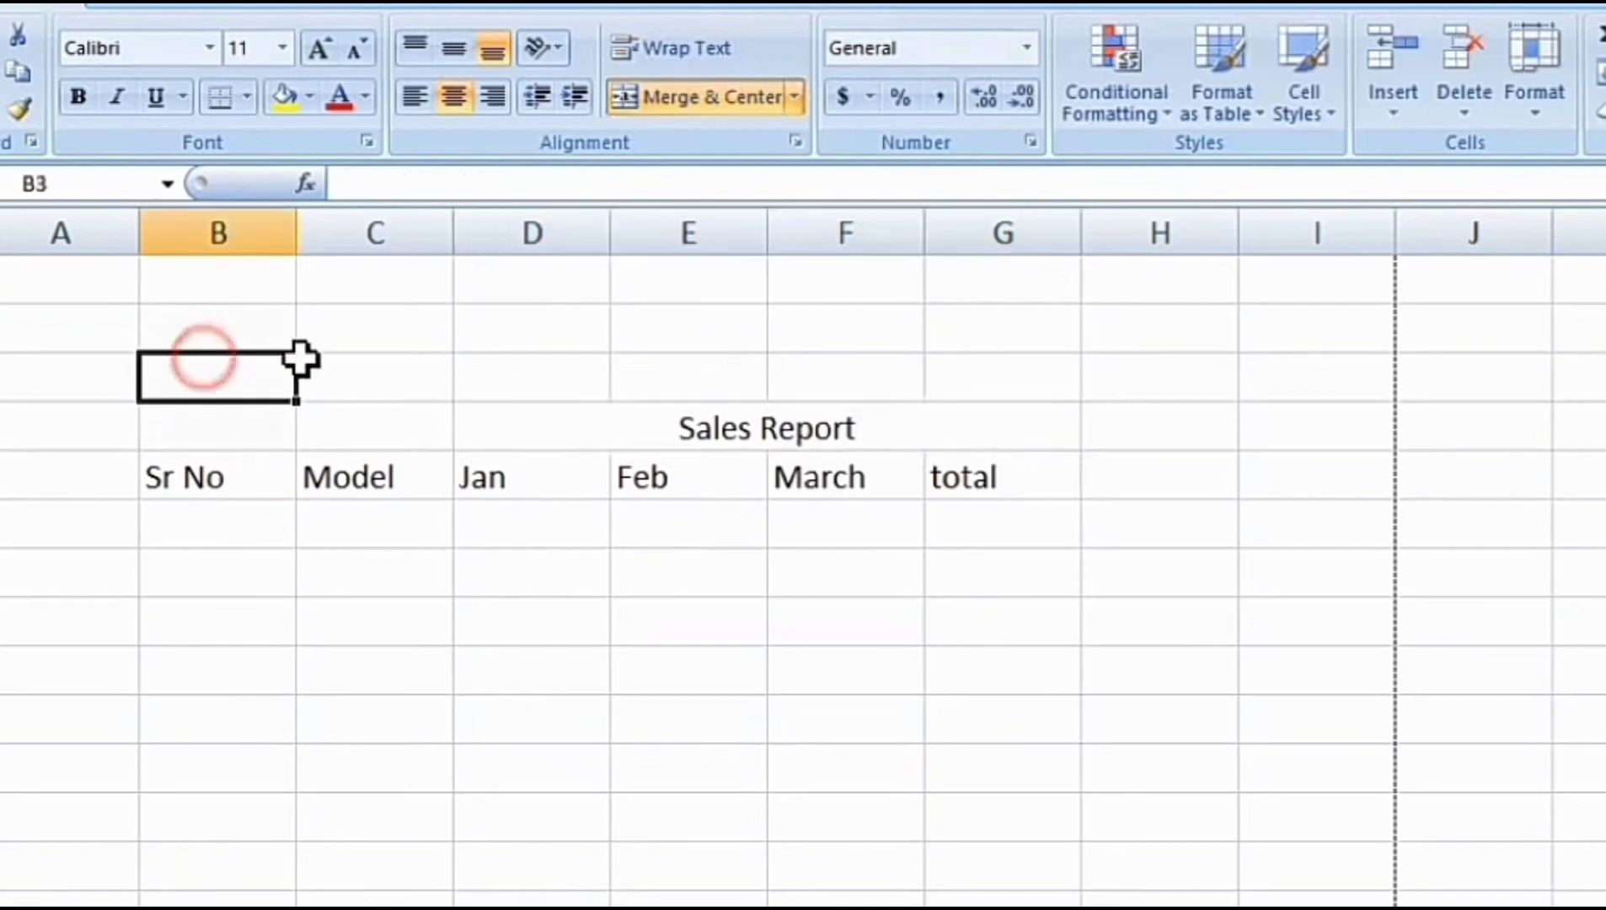
click(563, 493)
click(190, 472)
click(209, 372)
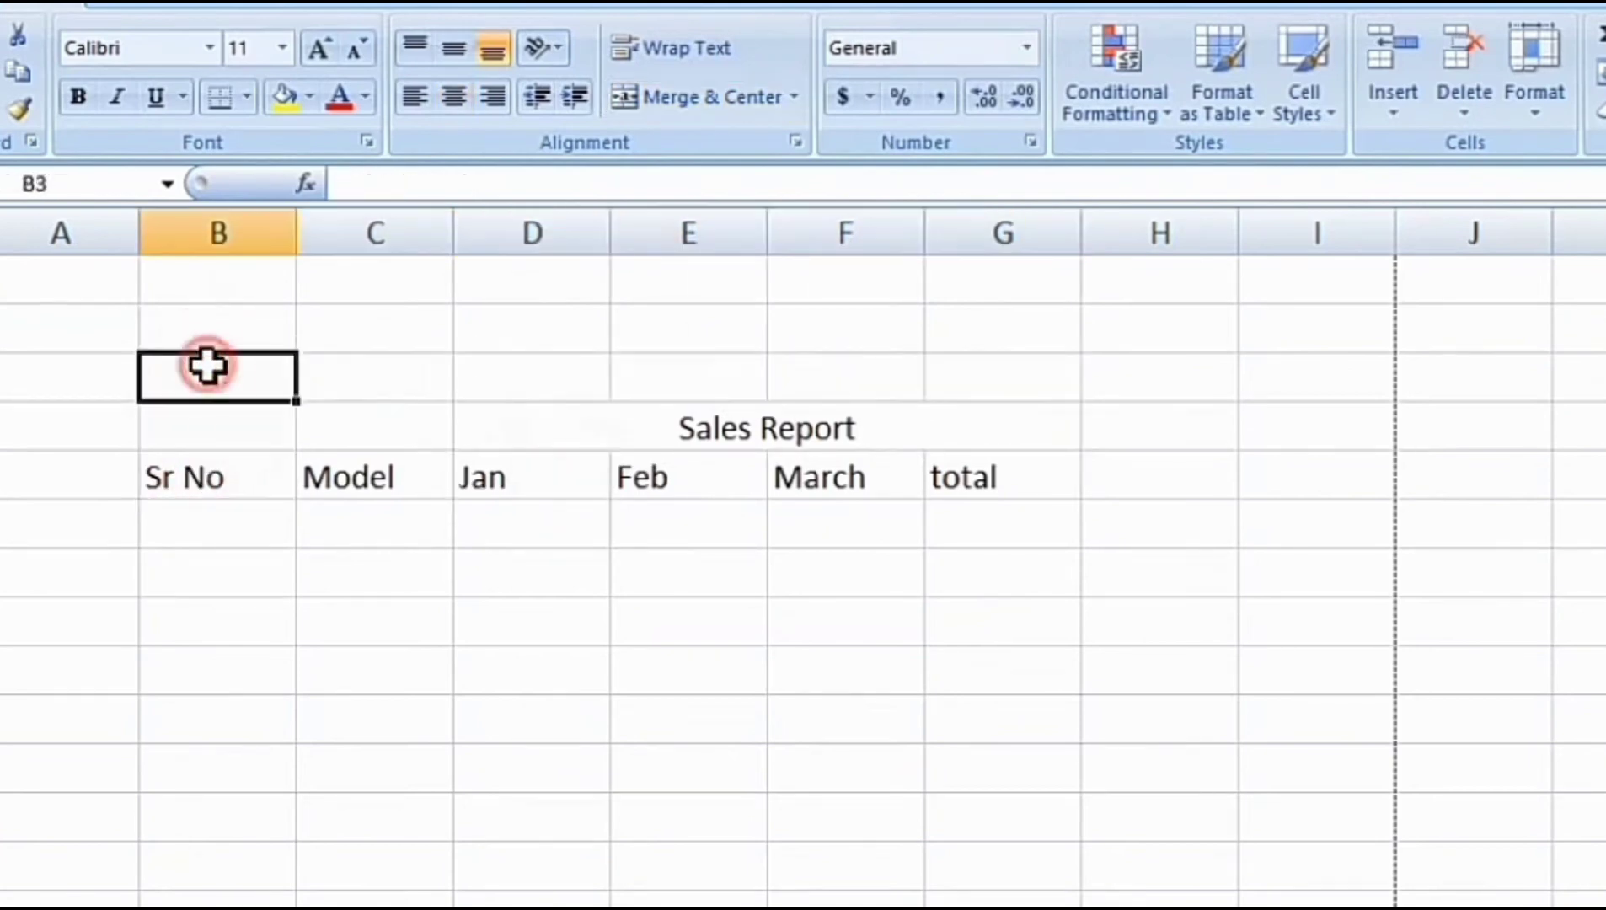
mouse_move(199, 364)
mouse_down()
mouse_move(538, 390)
mouse_move(998, 376)
mouse_up()
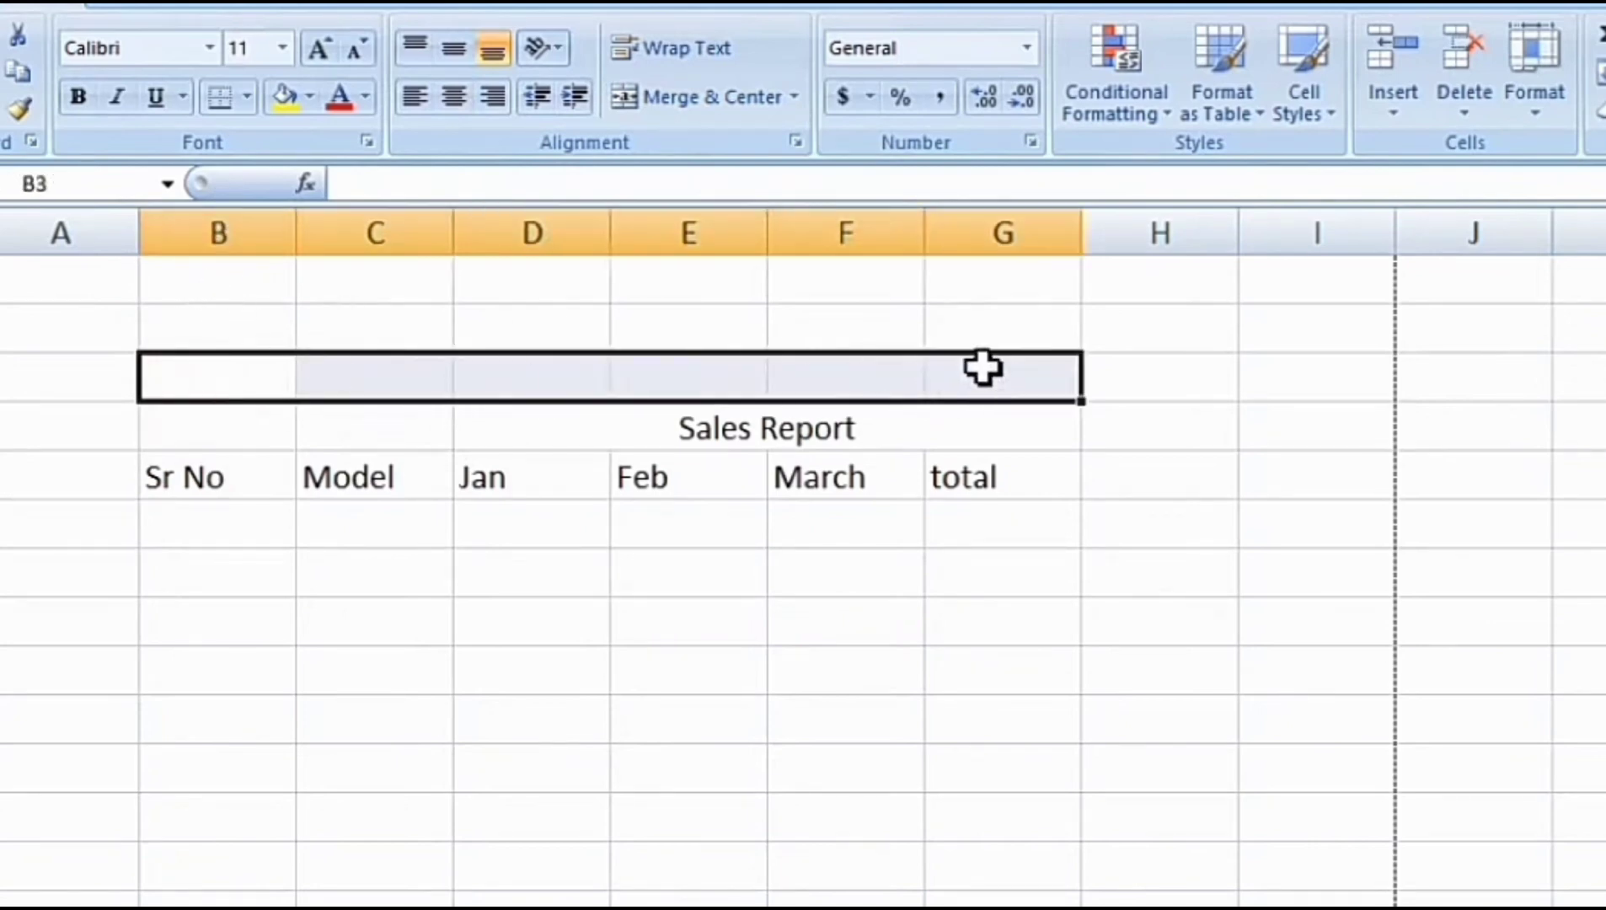
mouse_move(169, 377)
mouse_down()
mouse_move(420, 447)
mouse_move(961, 824)
mouse_up()
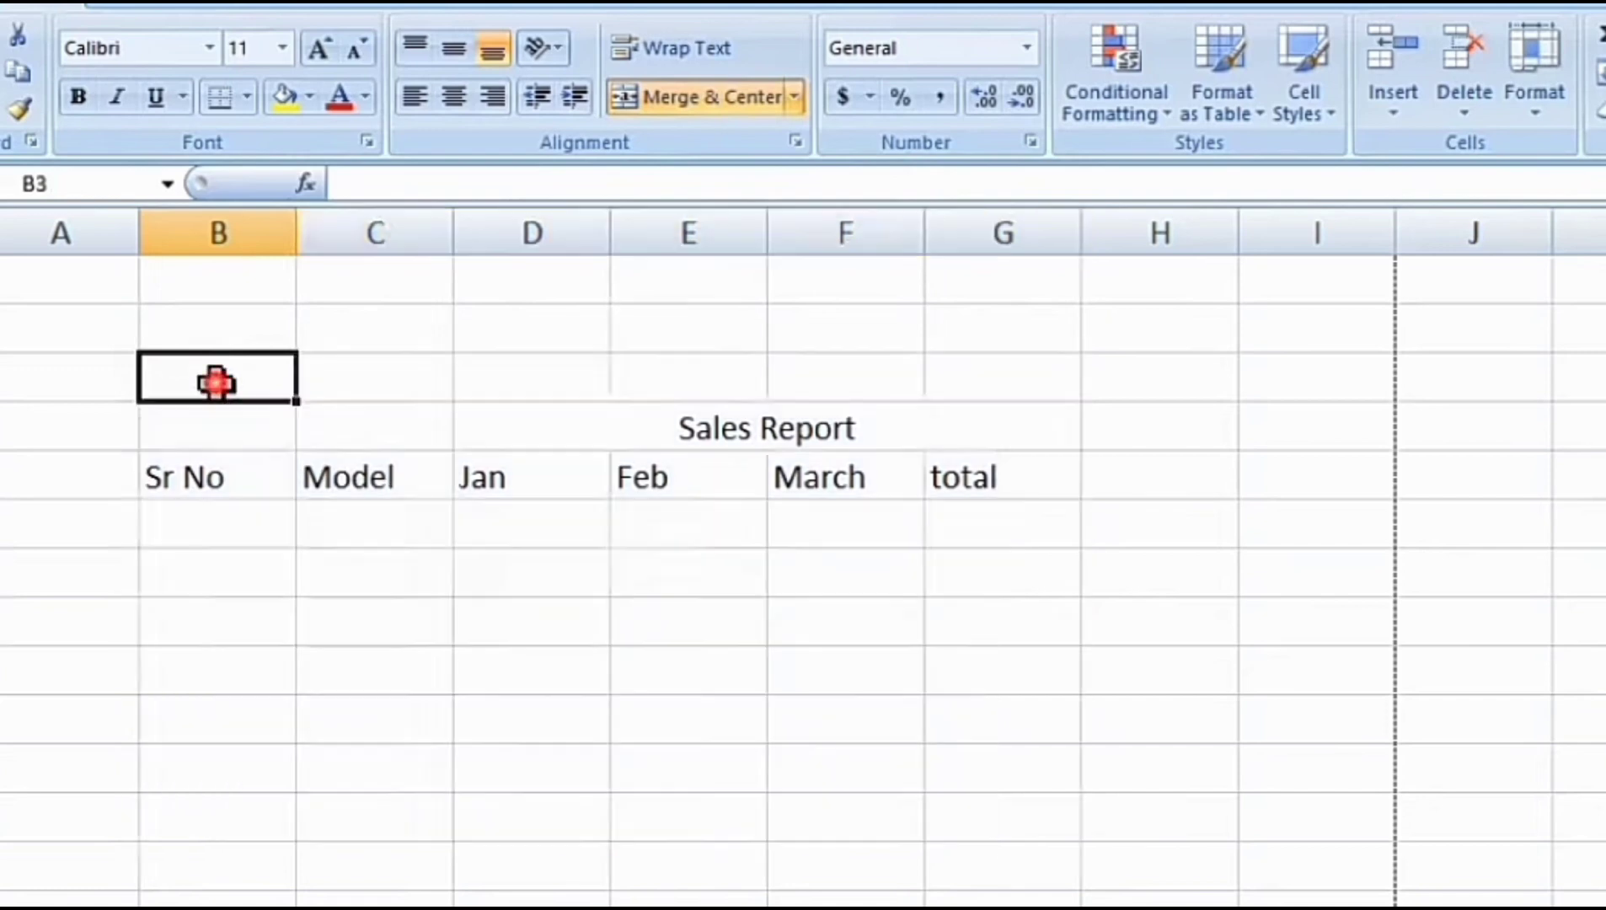
mouse_move(215, 376)
mouse_down()
mouse_move(922, 400)
mouse_move(1003, 388)
mouse_up()
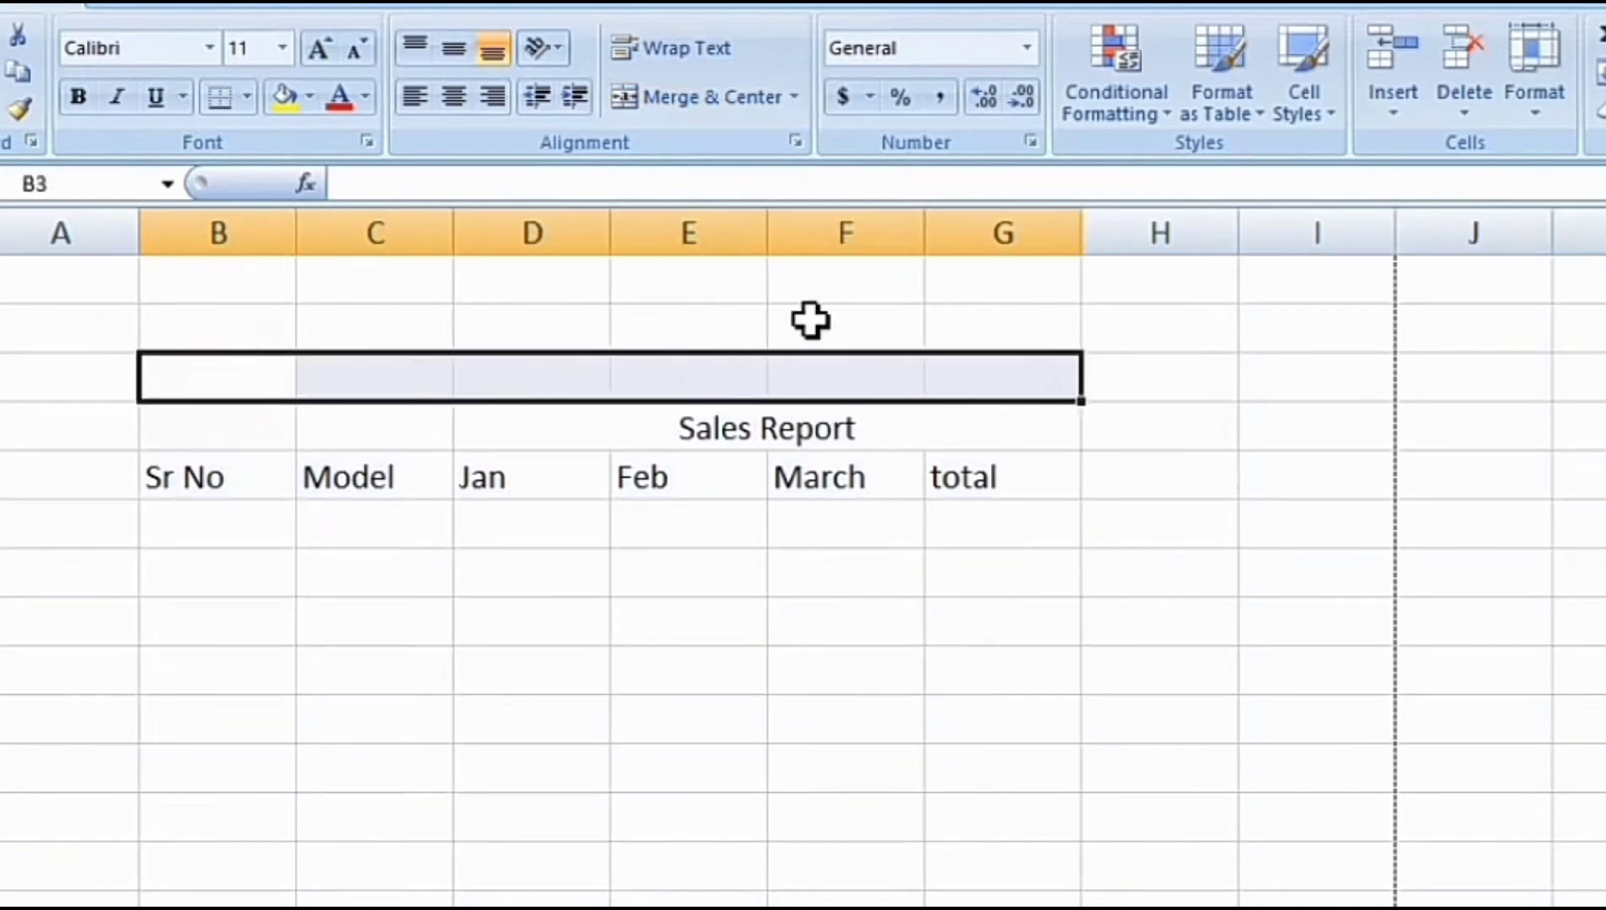
click(691, 95)
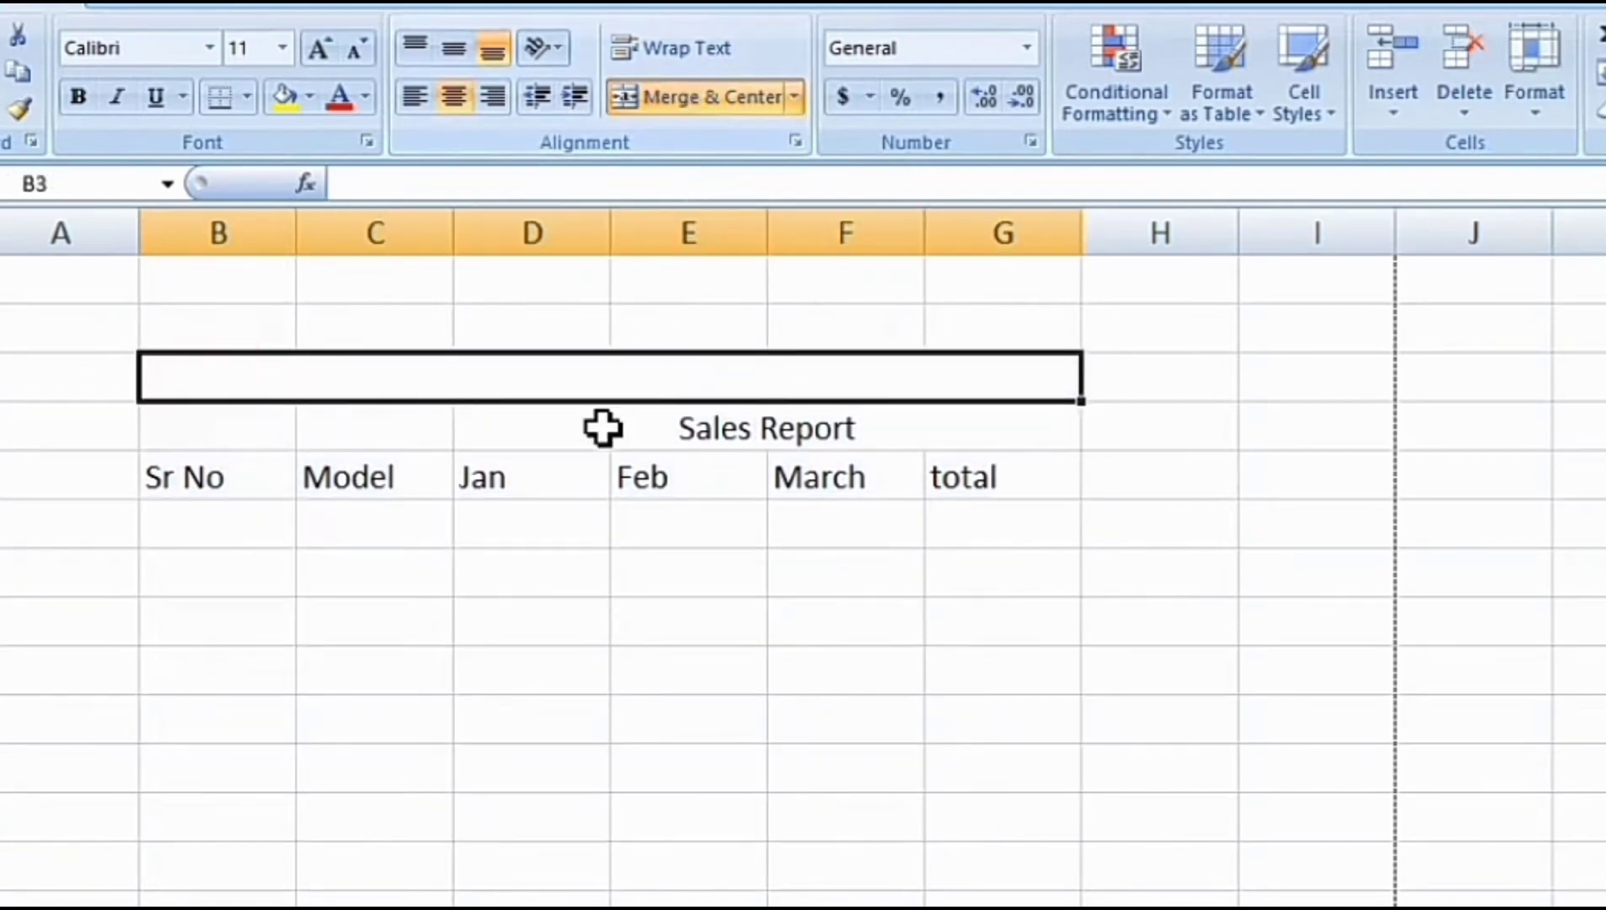
Step: Type the title 'Aone Mobile Shop Pvt Ltd', fixing the last letter
text(Aone)
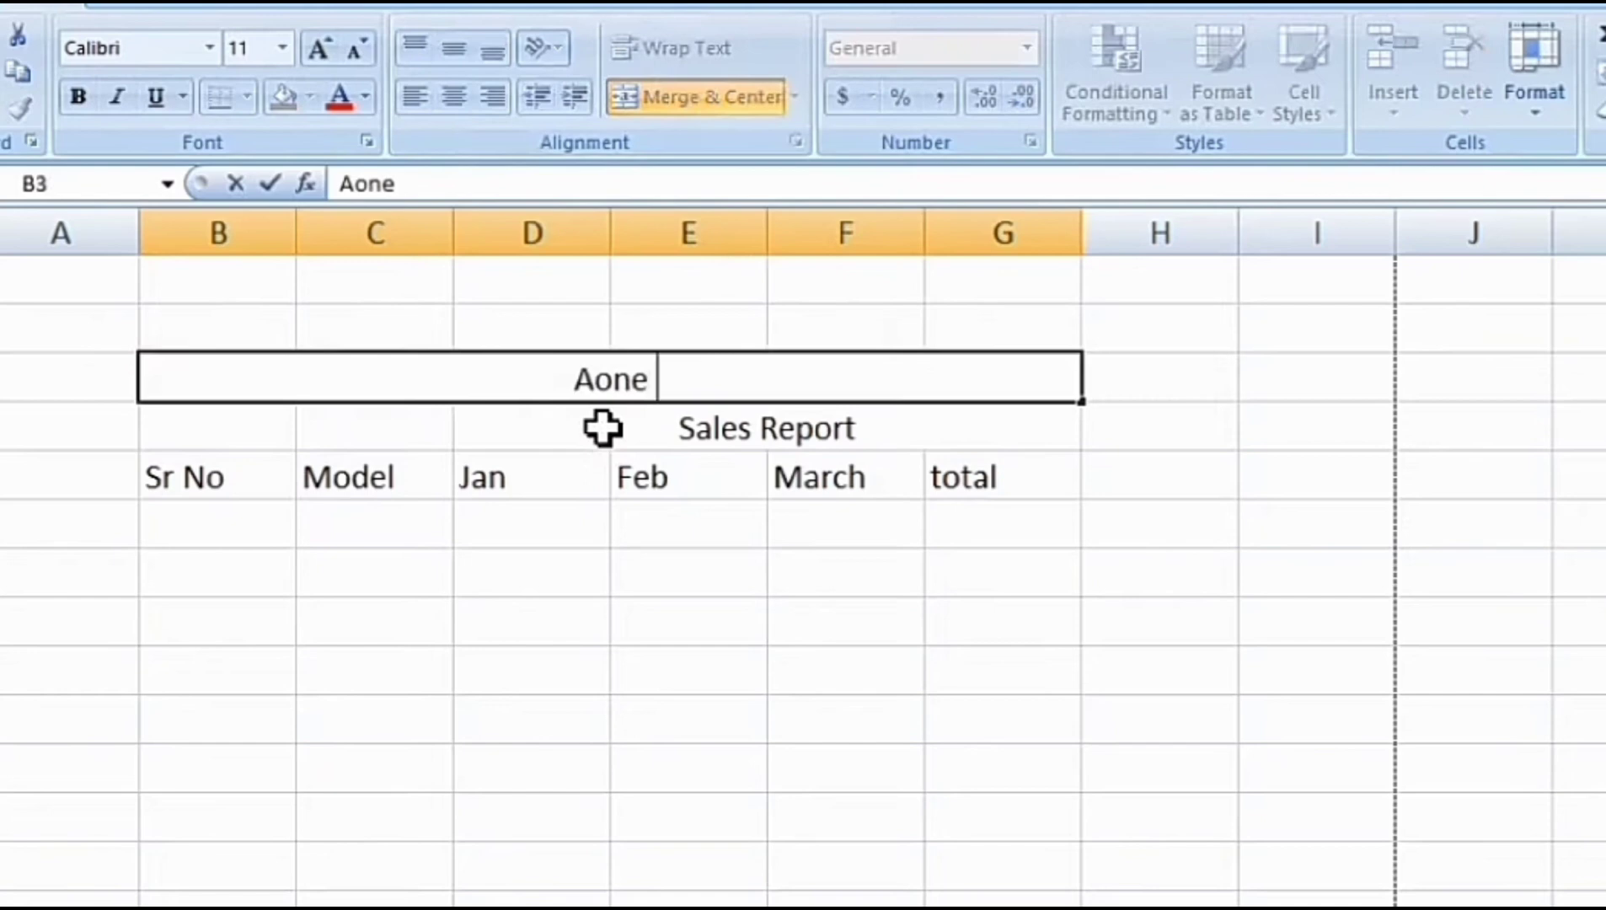
text( M)
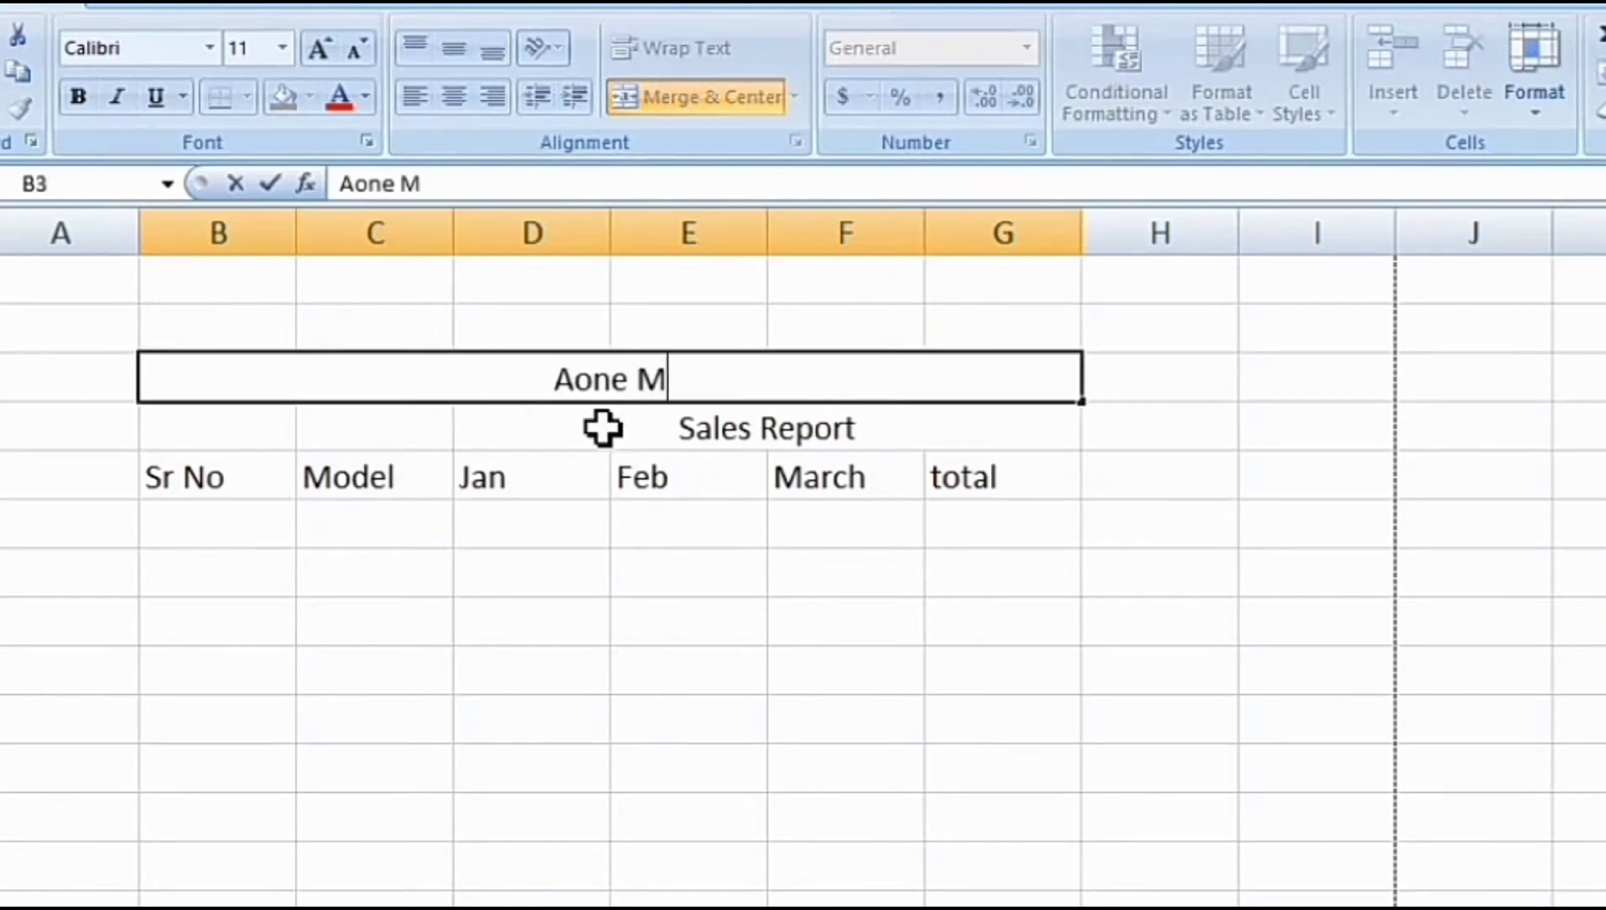
text(obile Sho)
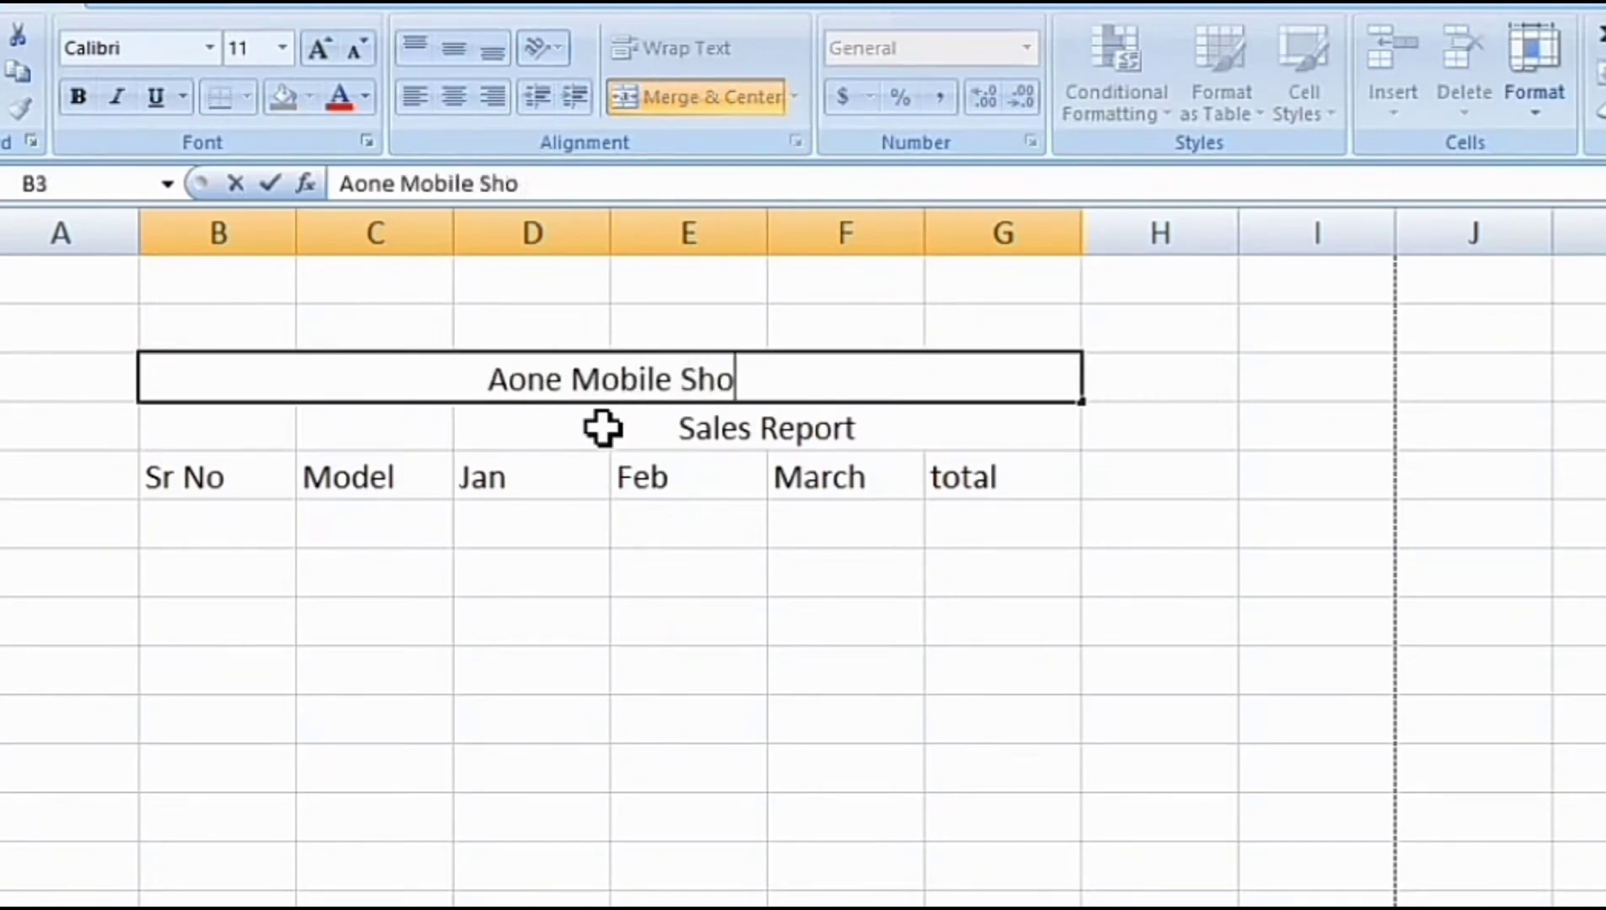
text(p Pvt L)
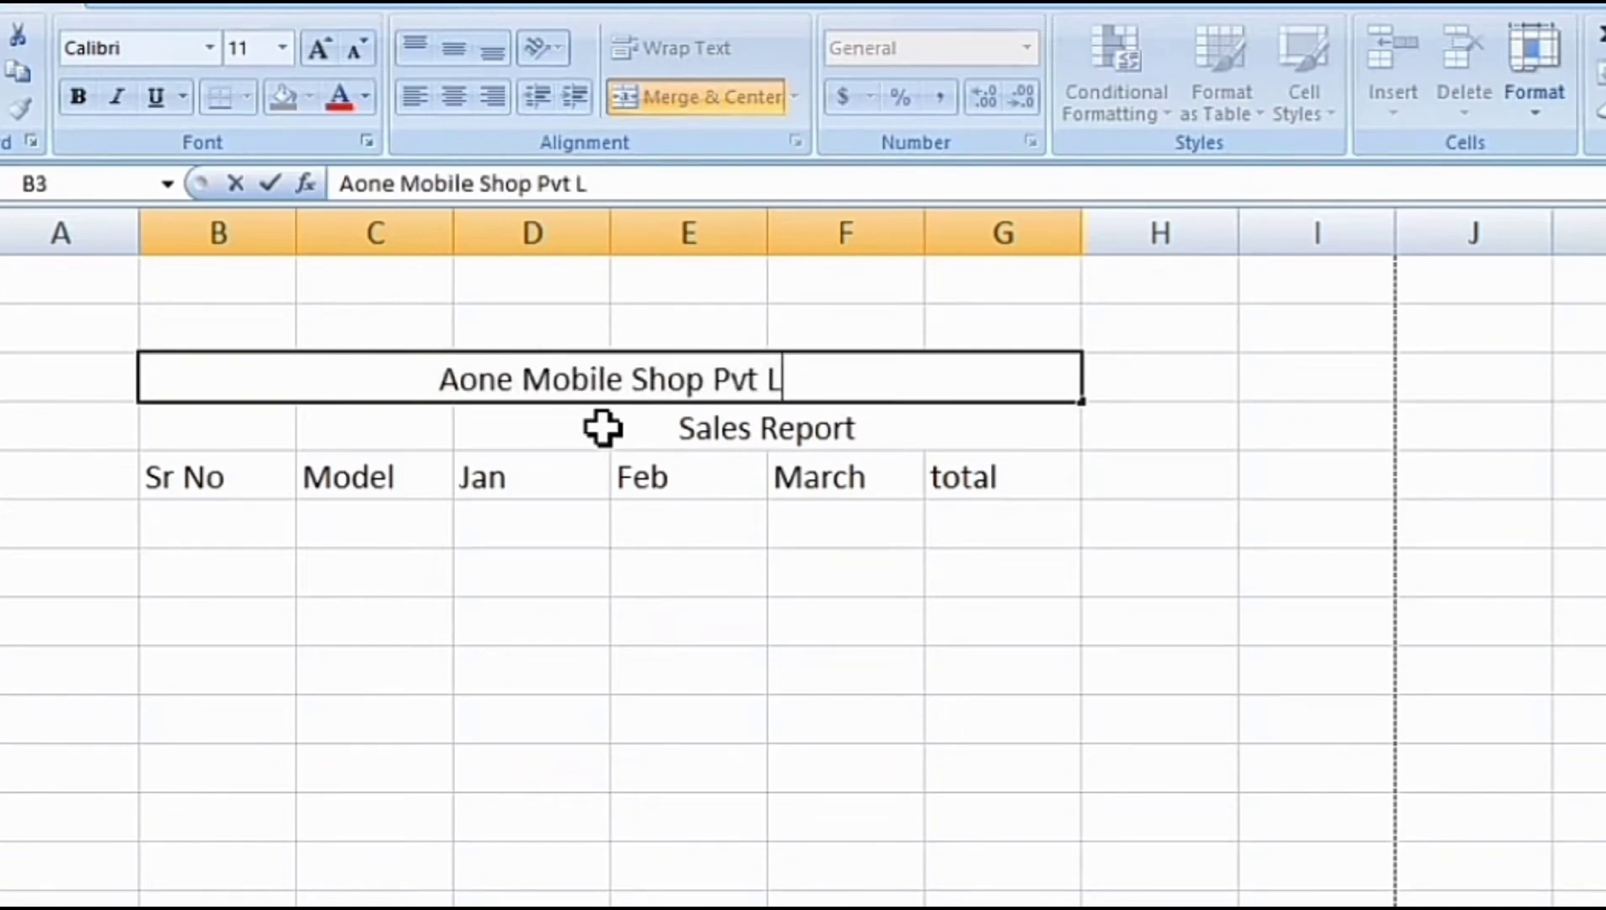
text(tf)
key(BackSpace)
text(d)
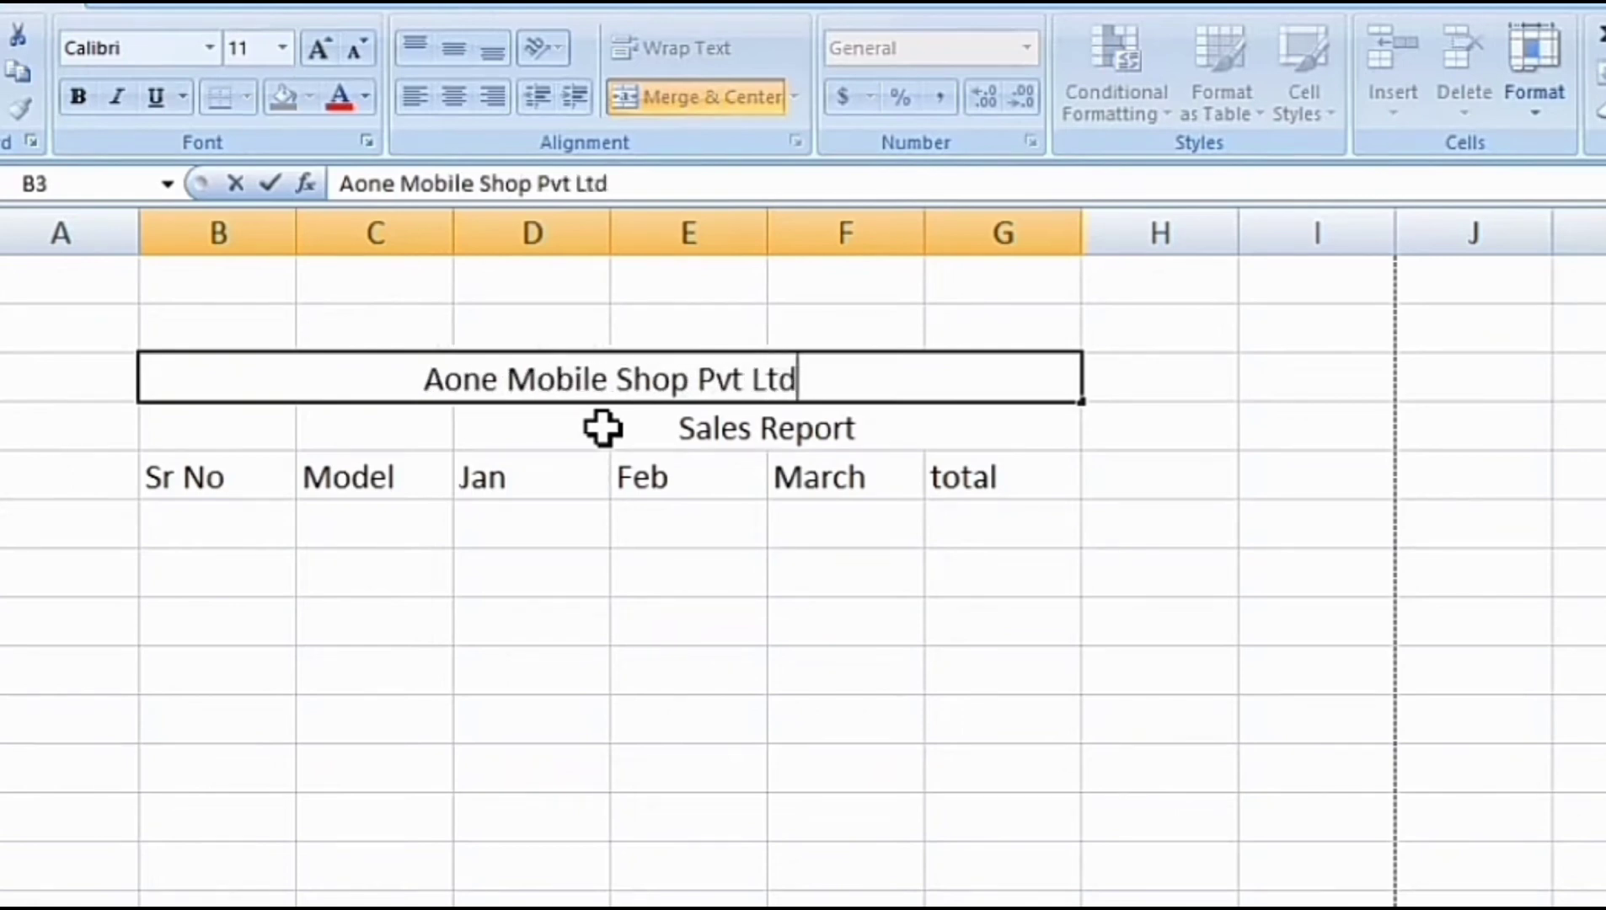
key(Return)
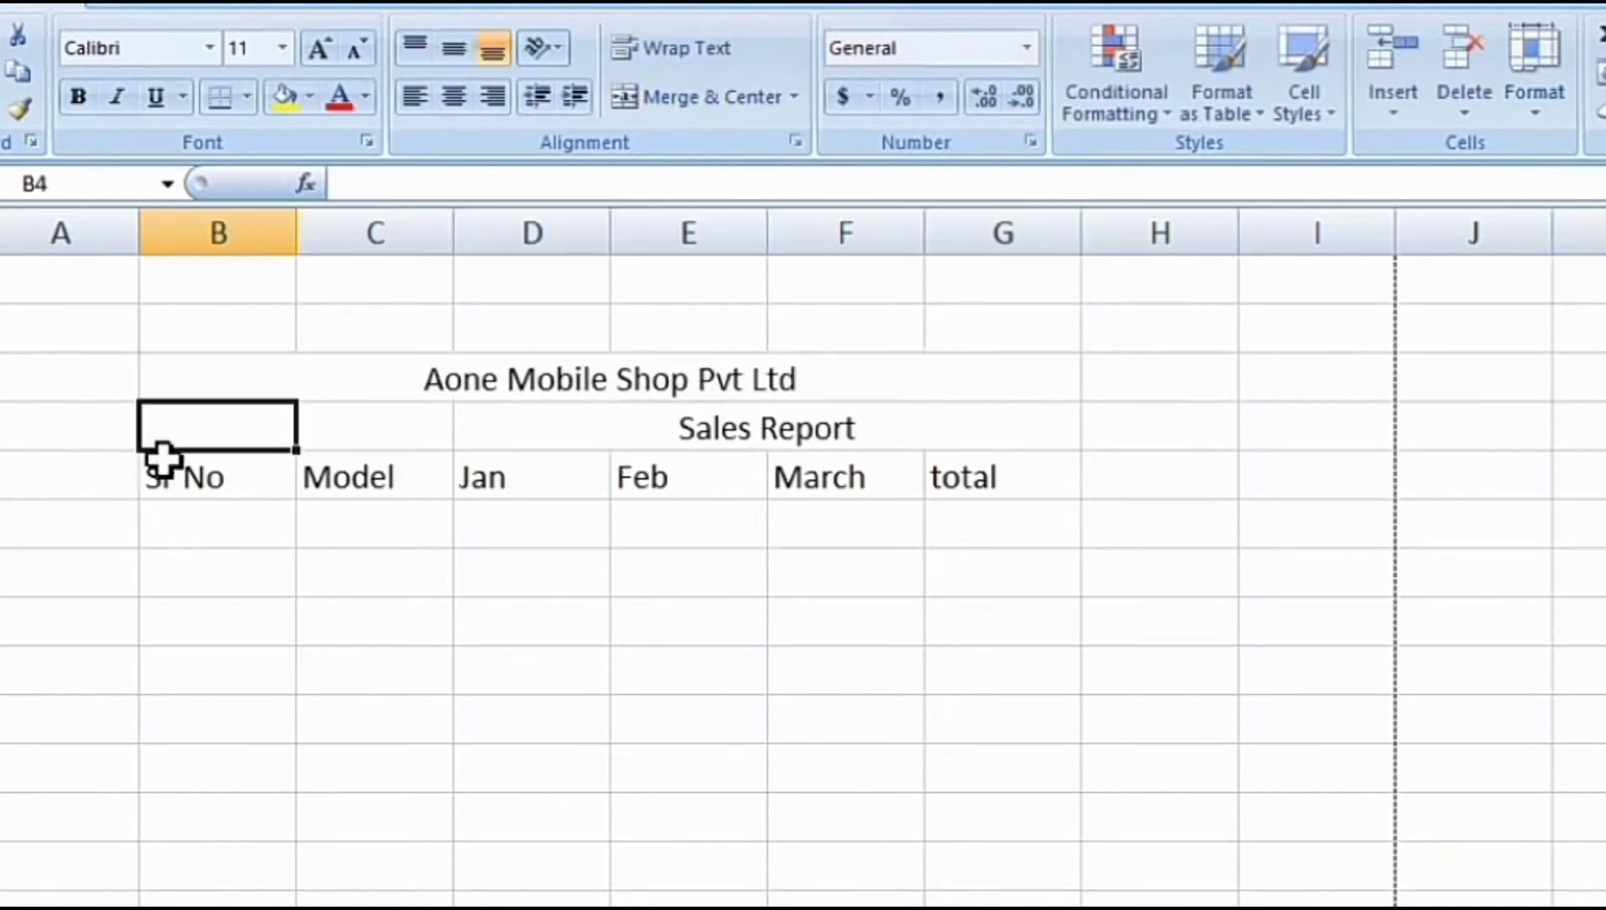
drag(170, 478, 338, 475)
click(482, 477)
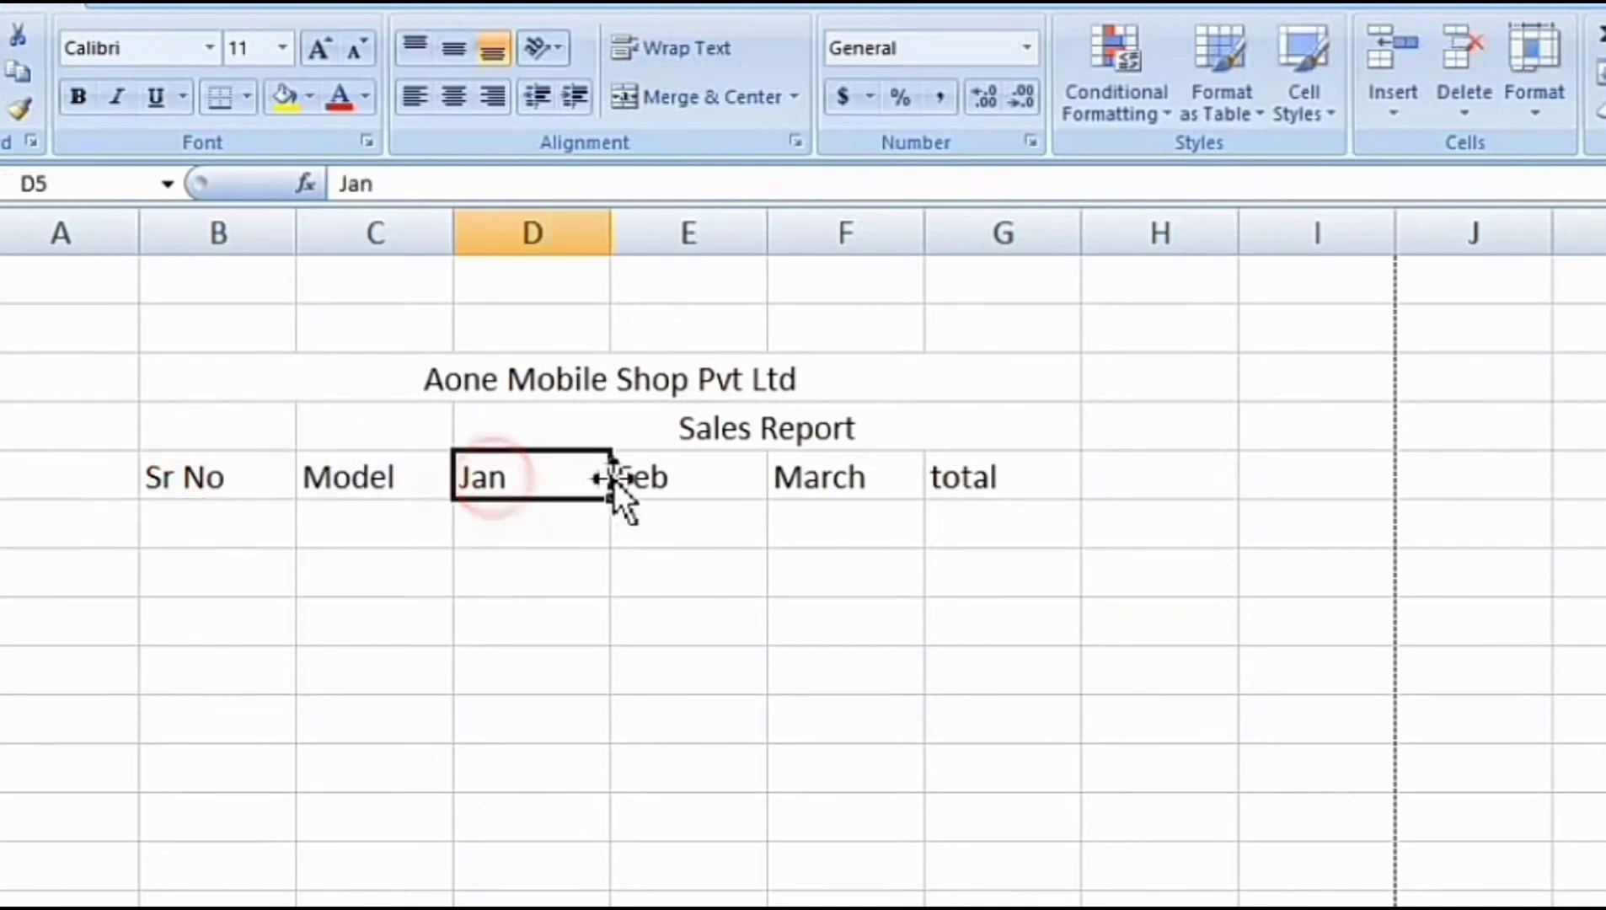
click(689, 484)
click(816, 477)
click(974, 482)
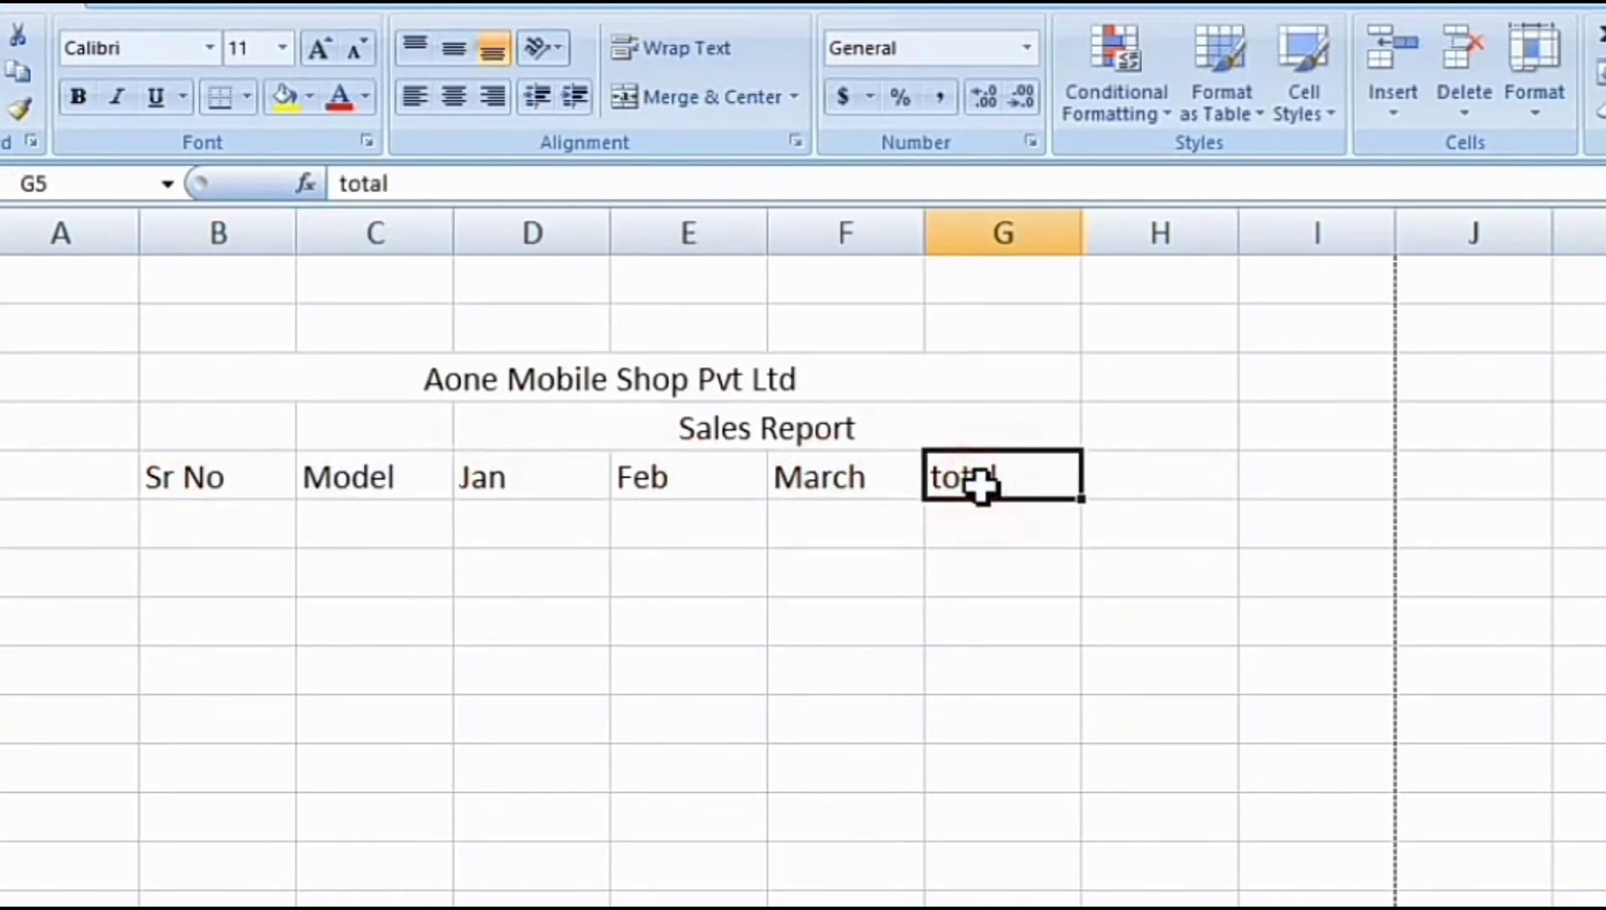
drag(185, 477, 949, 472)
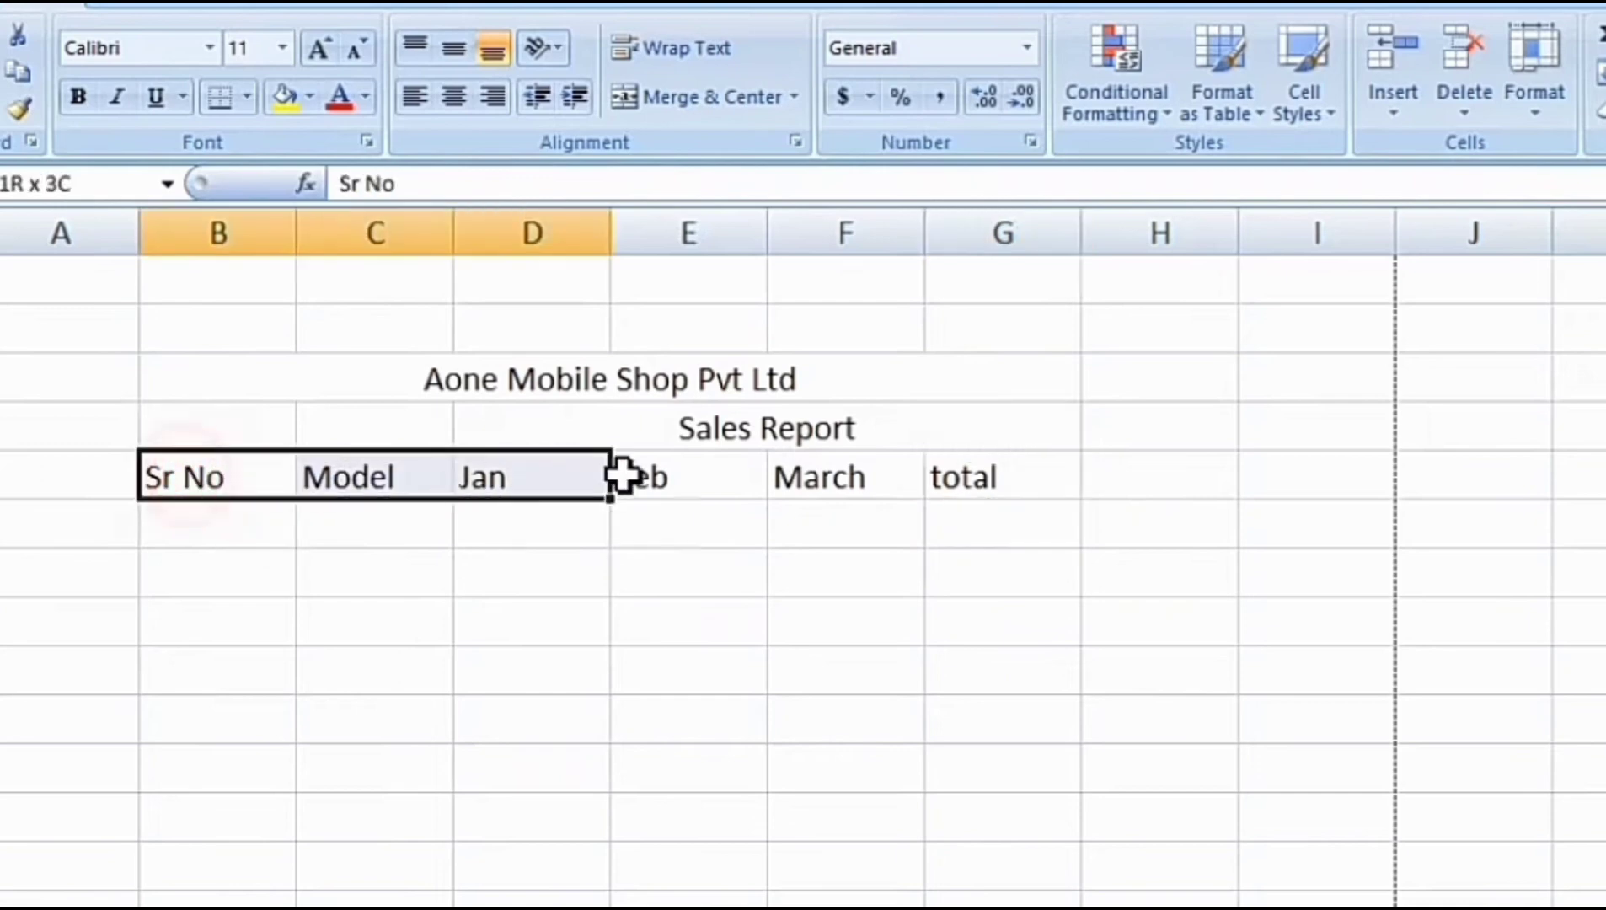
click(995, 475)
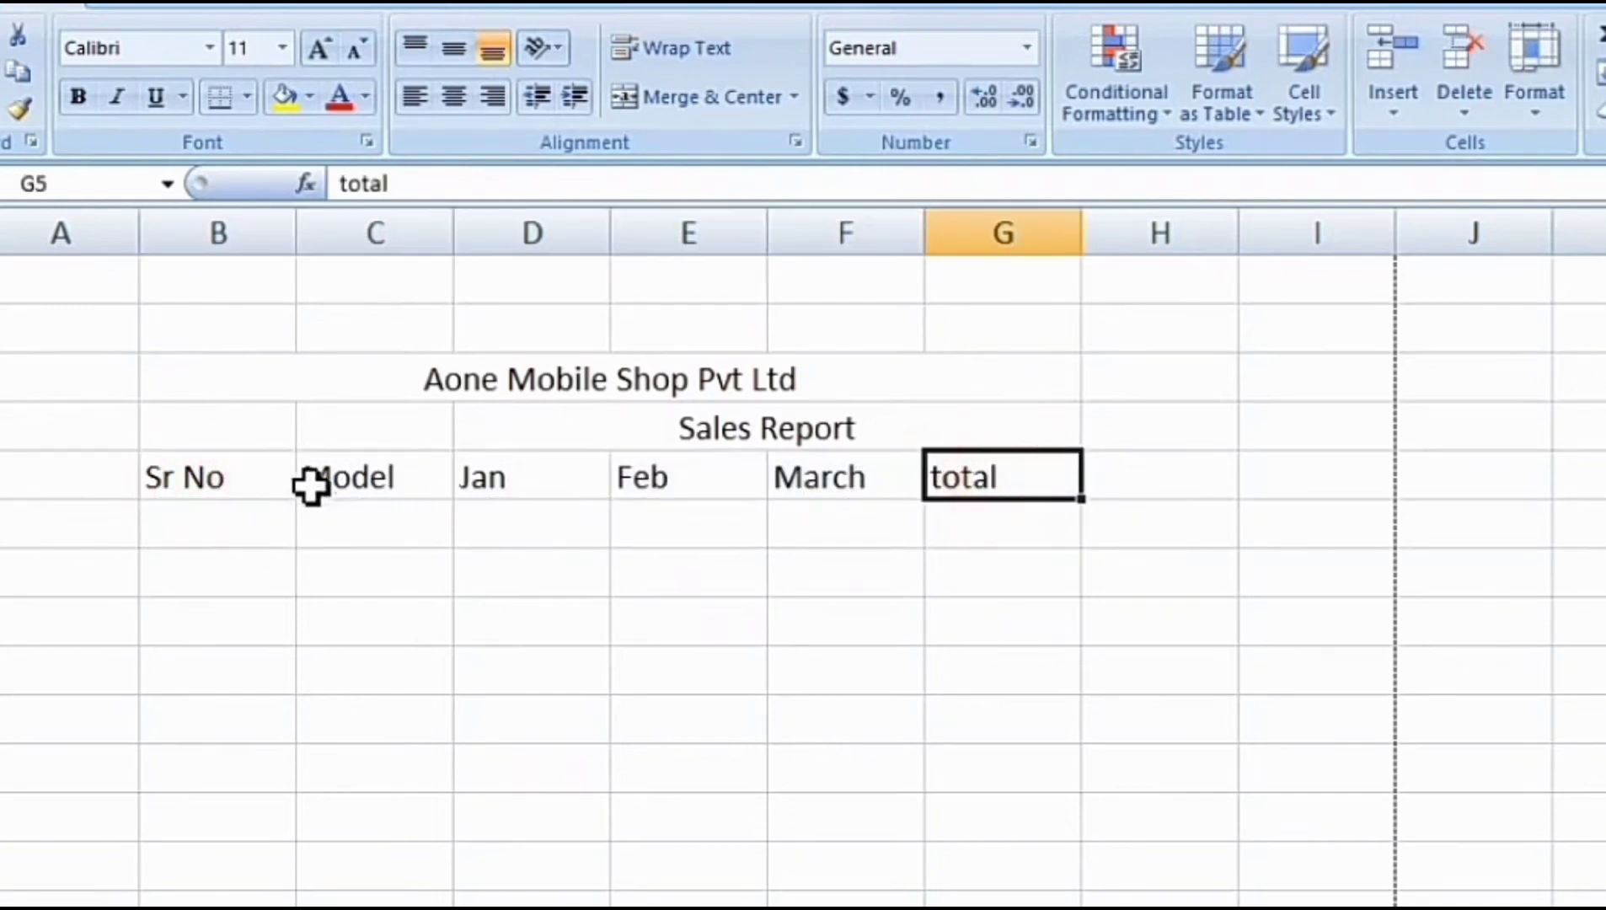
click(186, 477)
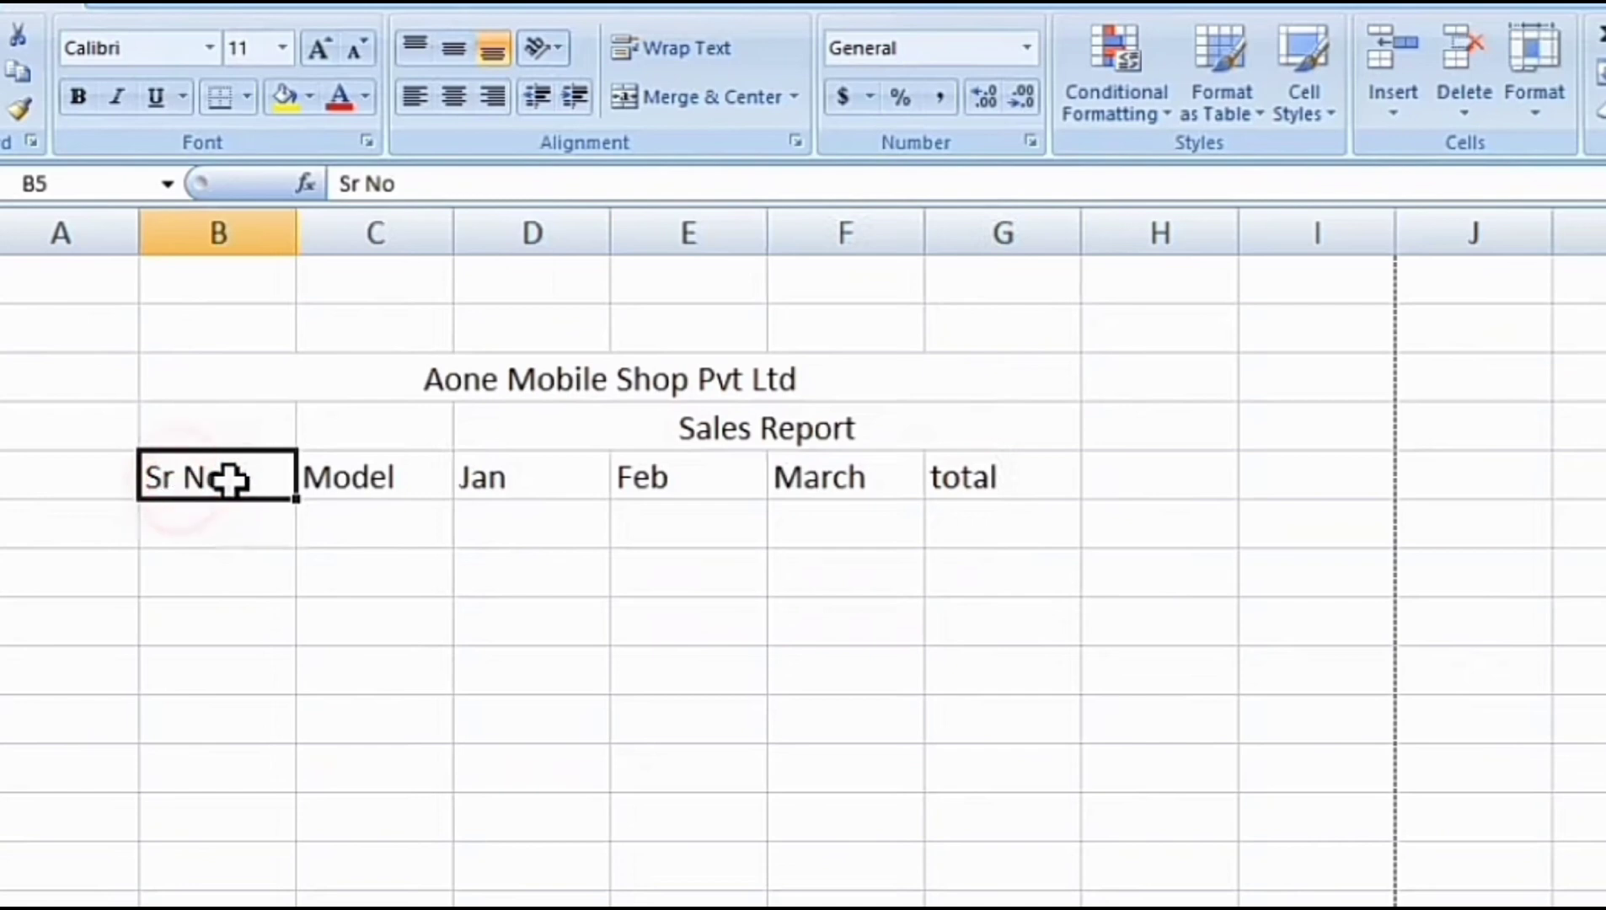
click(1010, 481)
drag(200, 481, 961, 469)
click(209, 477)
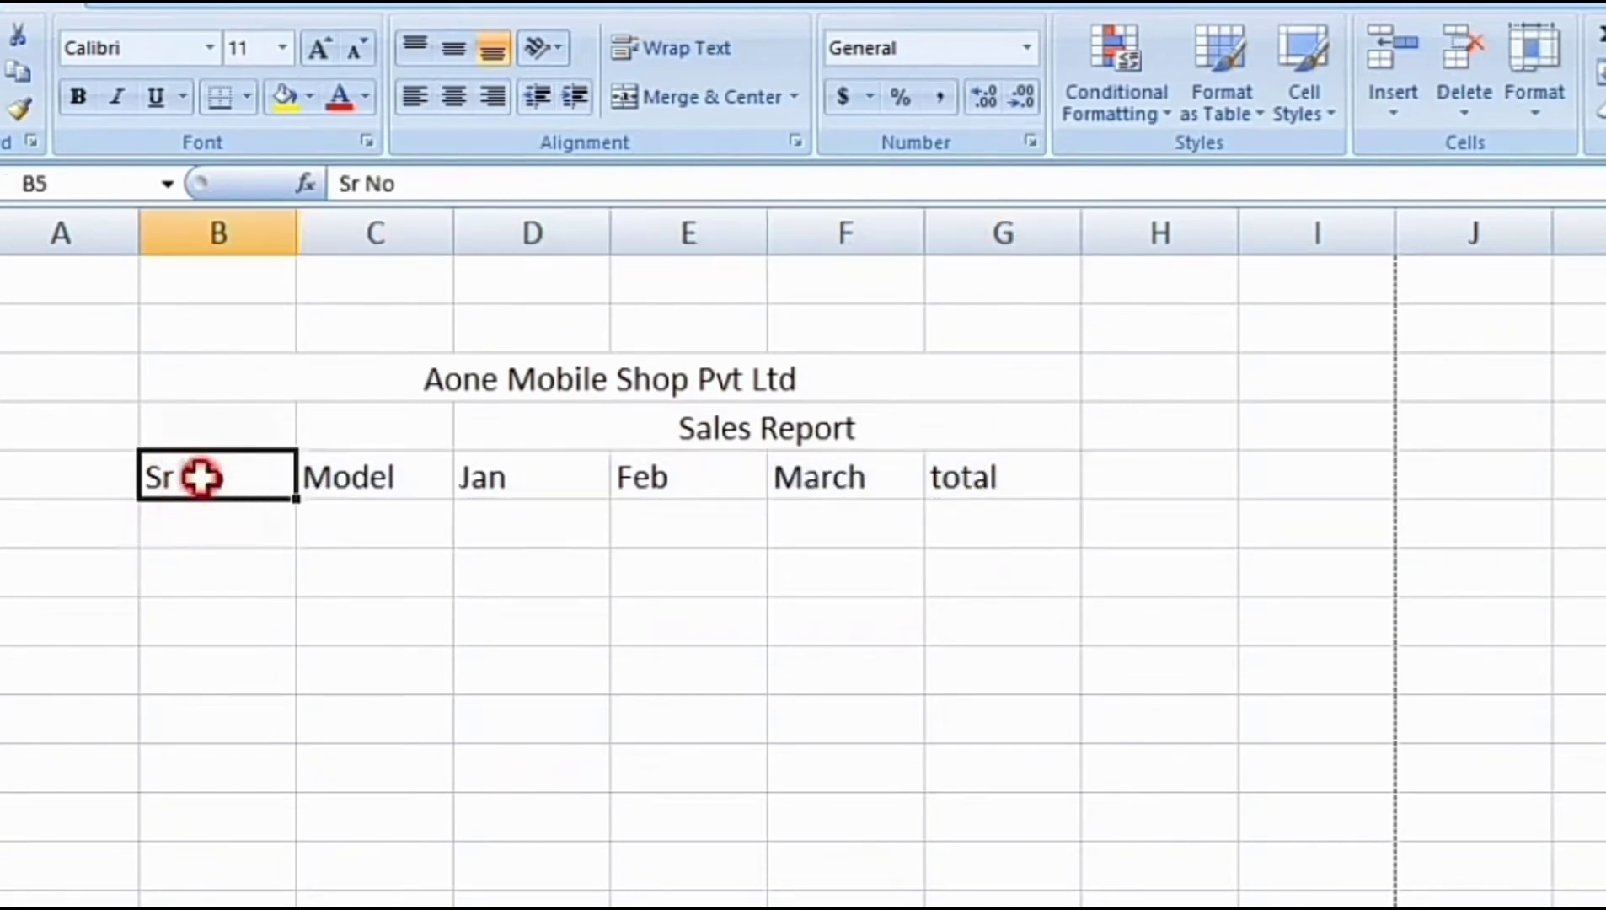
click(986, 480)
drag(992, 480, 214, 462)
click(201, 367)
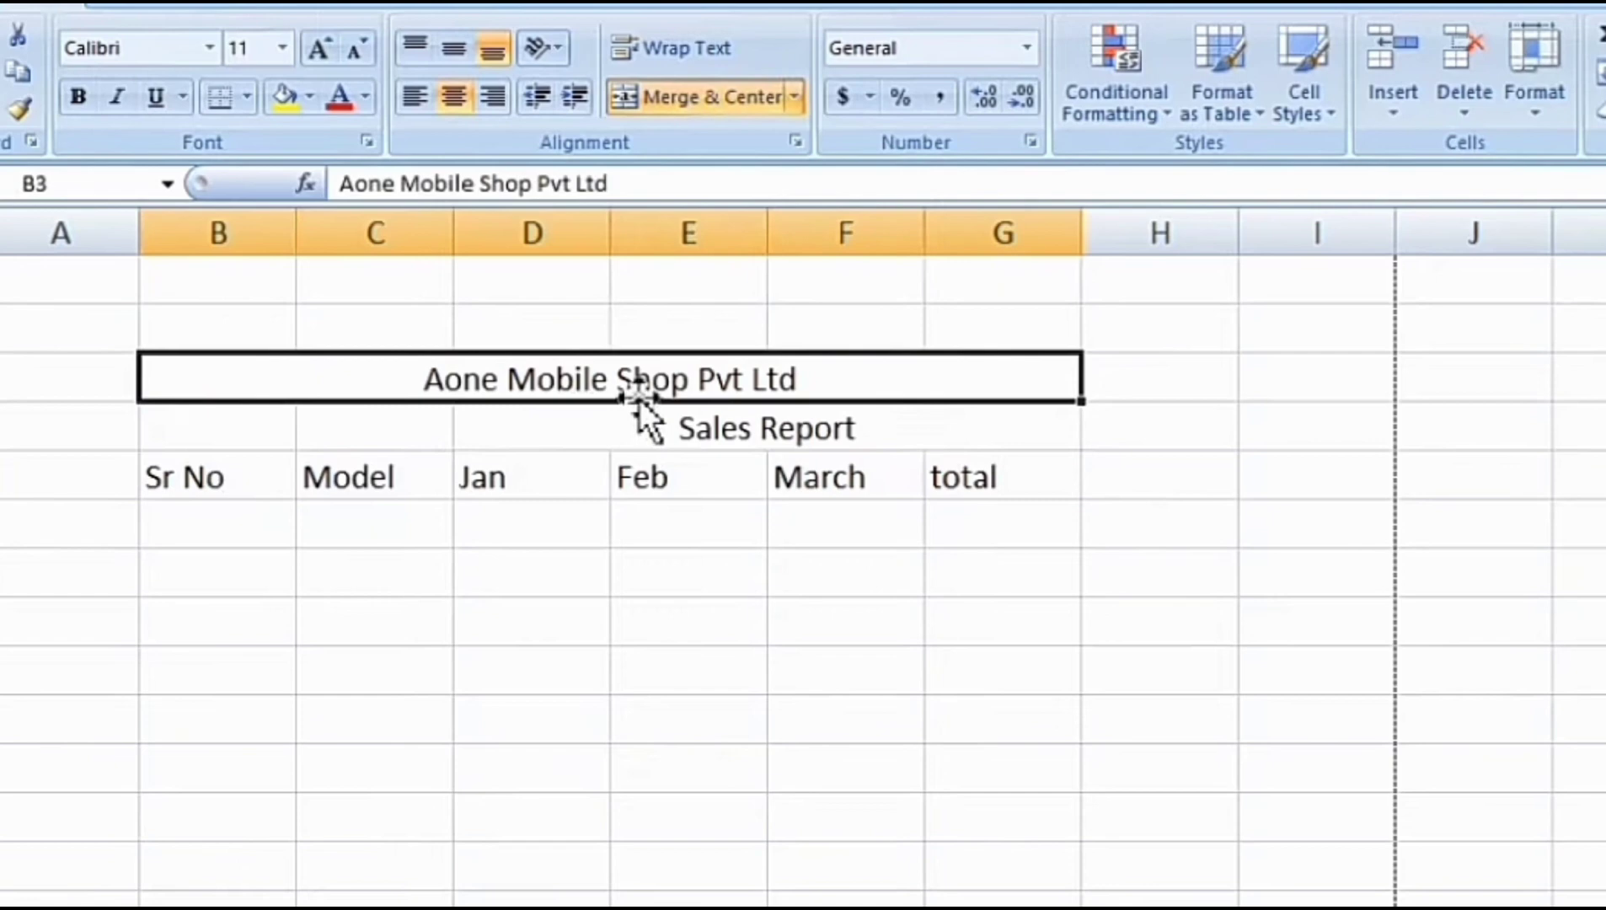
click(208, 524)
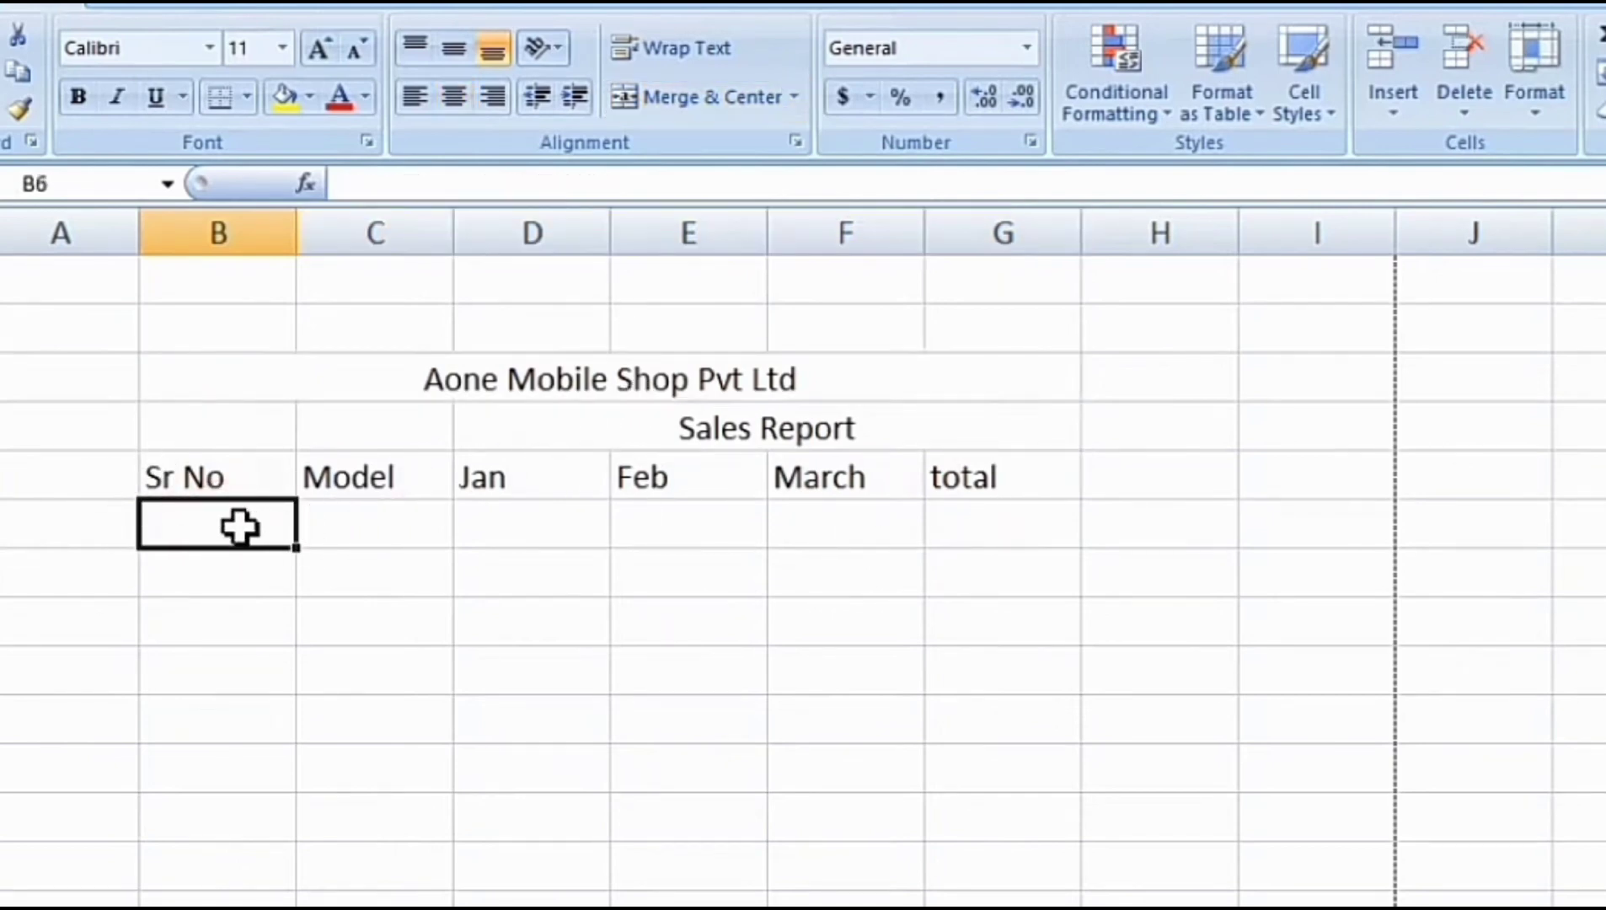
Step: Enter 1 and 2 in B6:B7 and fill the series down to 4 in B9
text(1)
key(Return)
text(2)
key(Return)
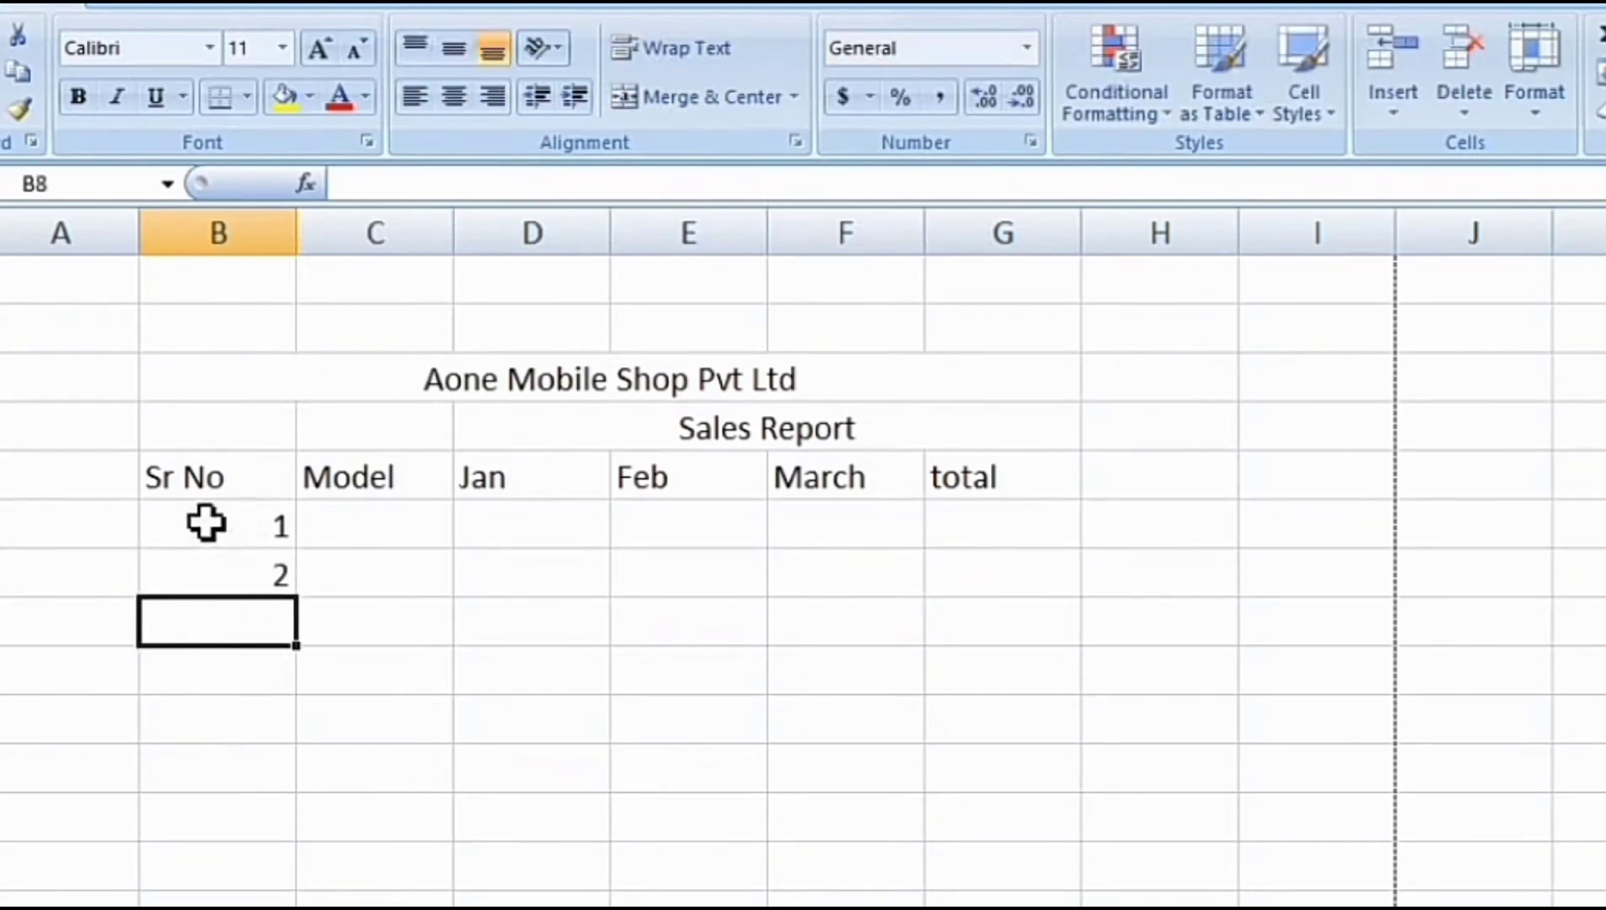
drag(208, 524, 208, 573)
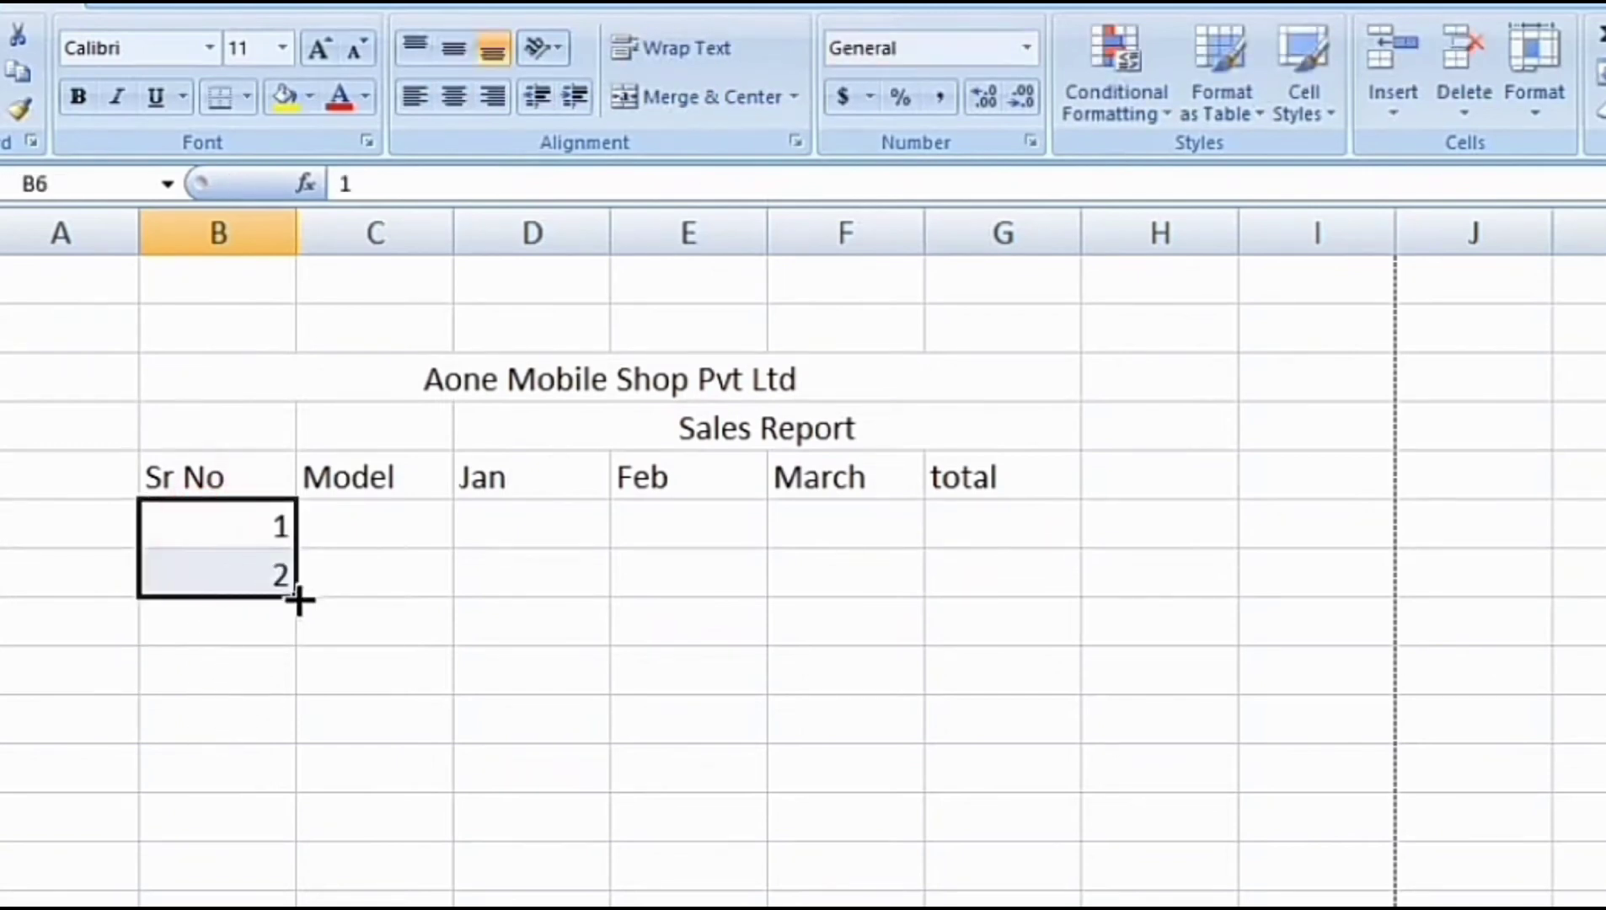
drag(299, 600, 295, 695)
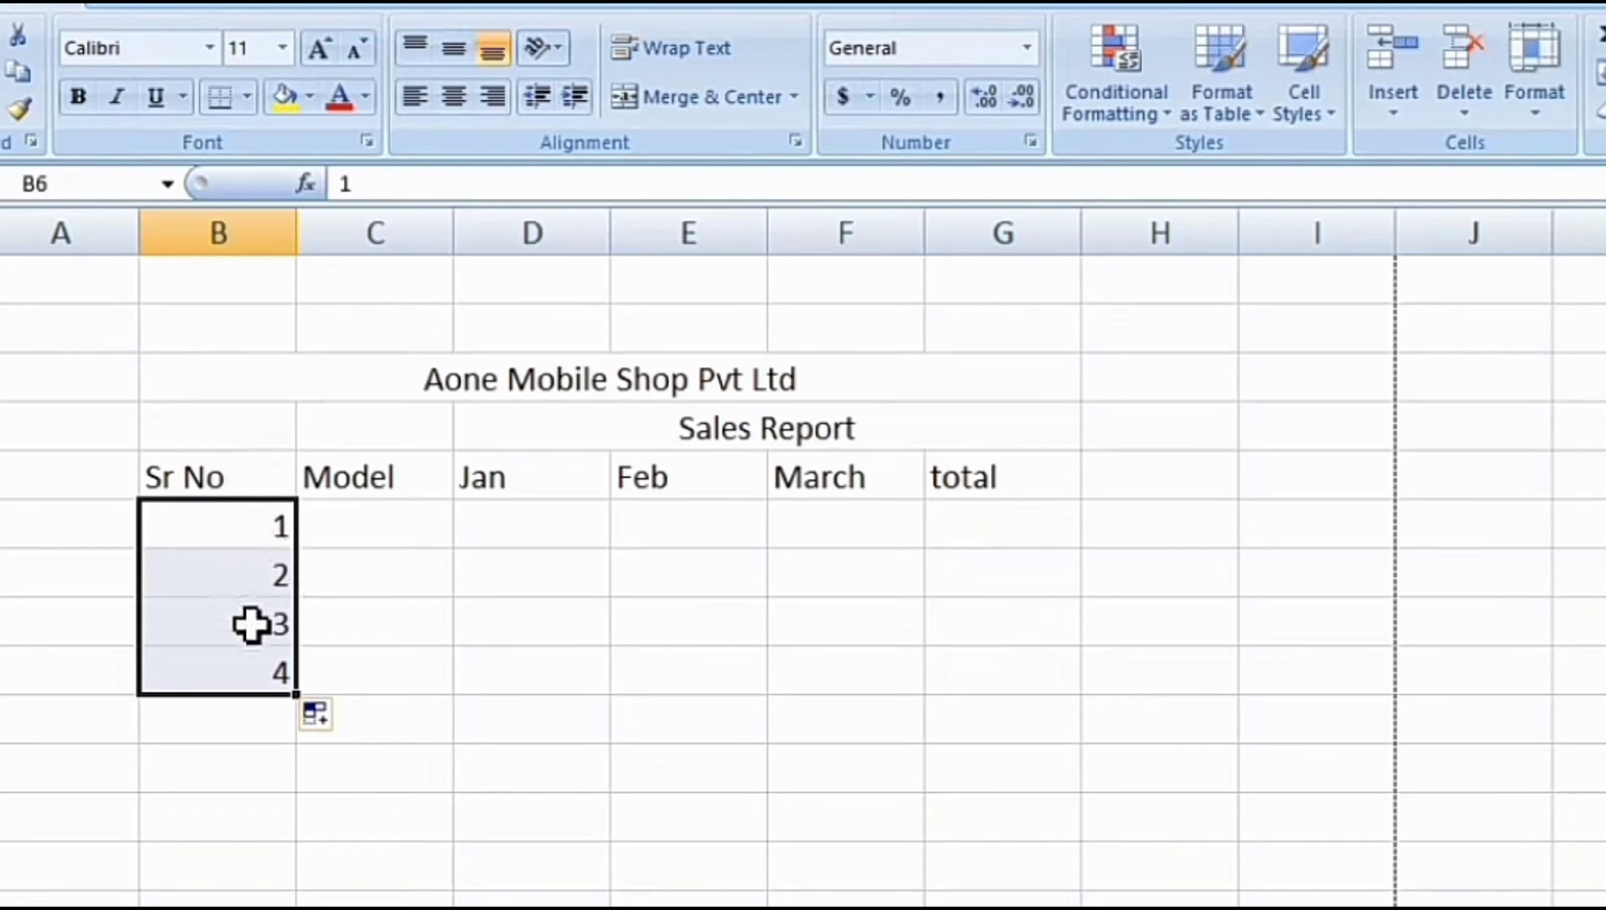
click(344, 716)
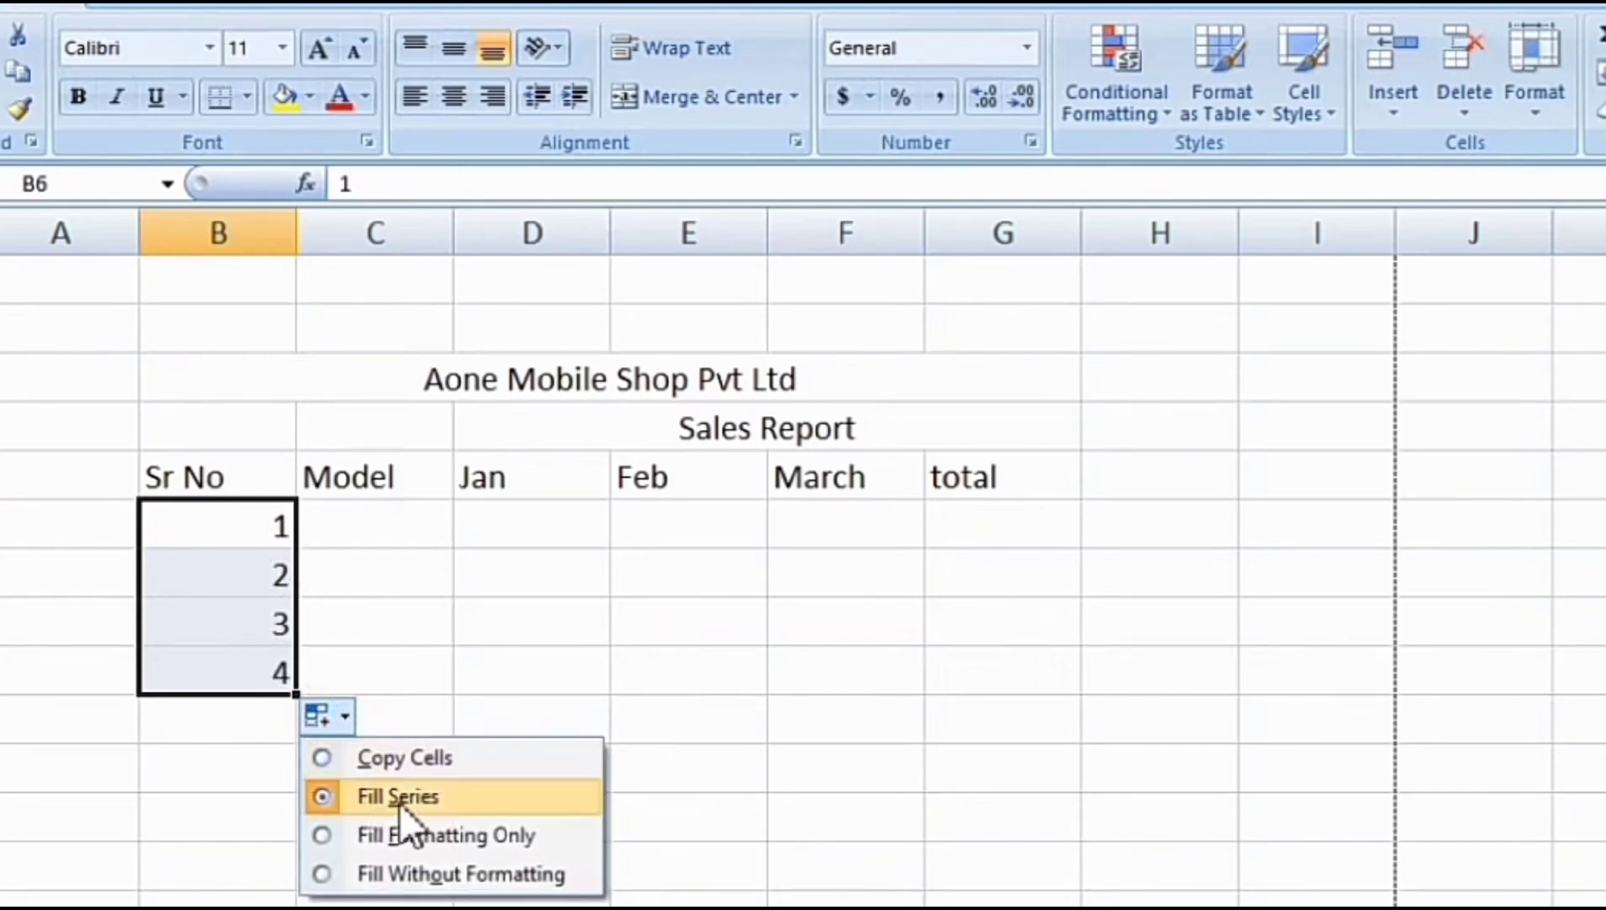
click(228, 538)
Step: Check the filled values in B8 and B9, then select the title rows
click(236, 620)
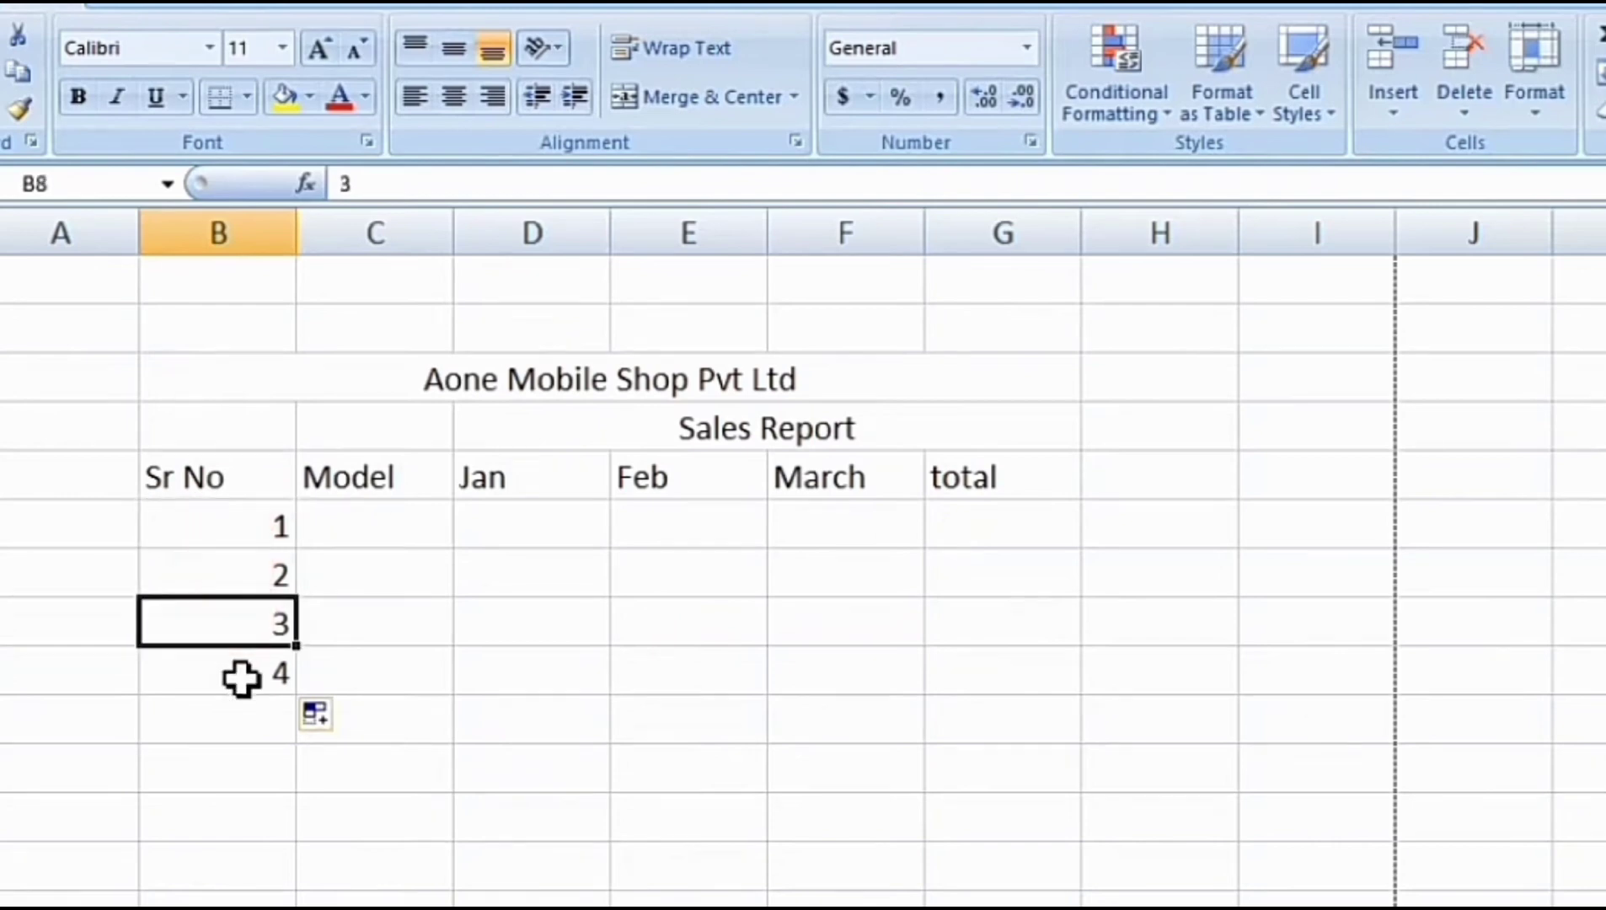
click(242, 679)
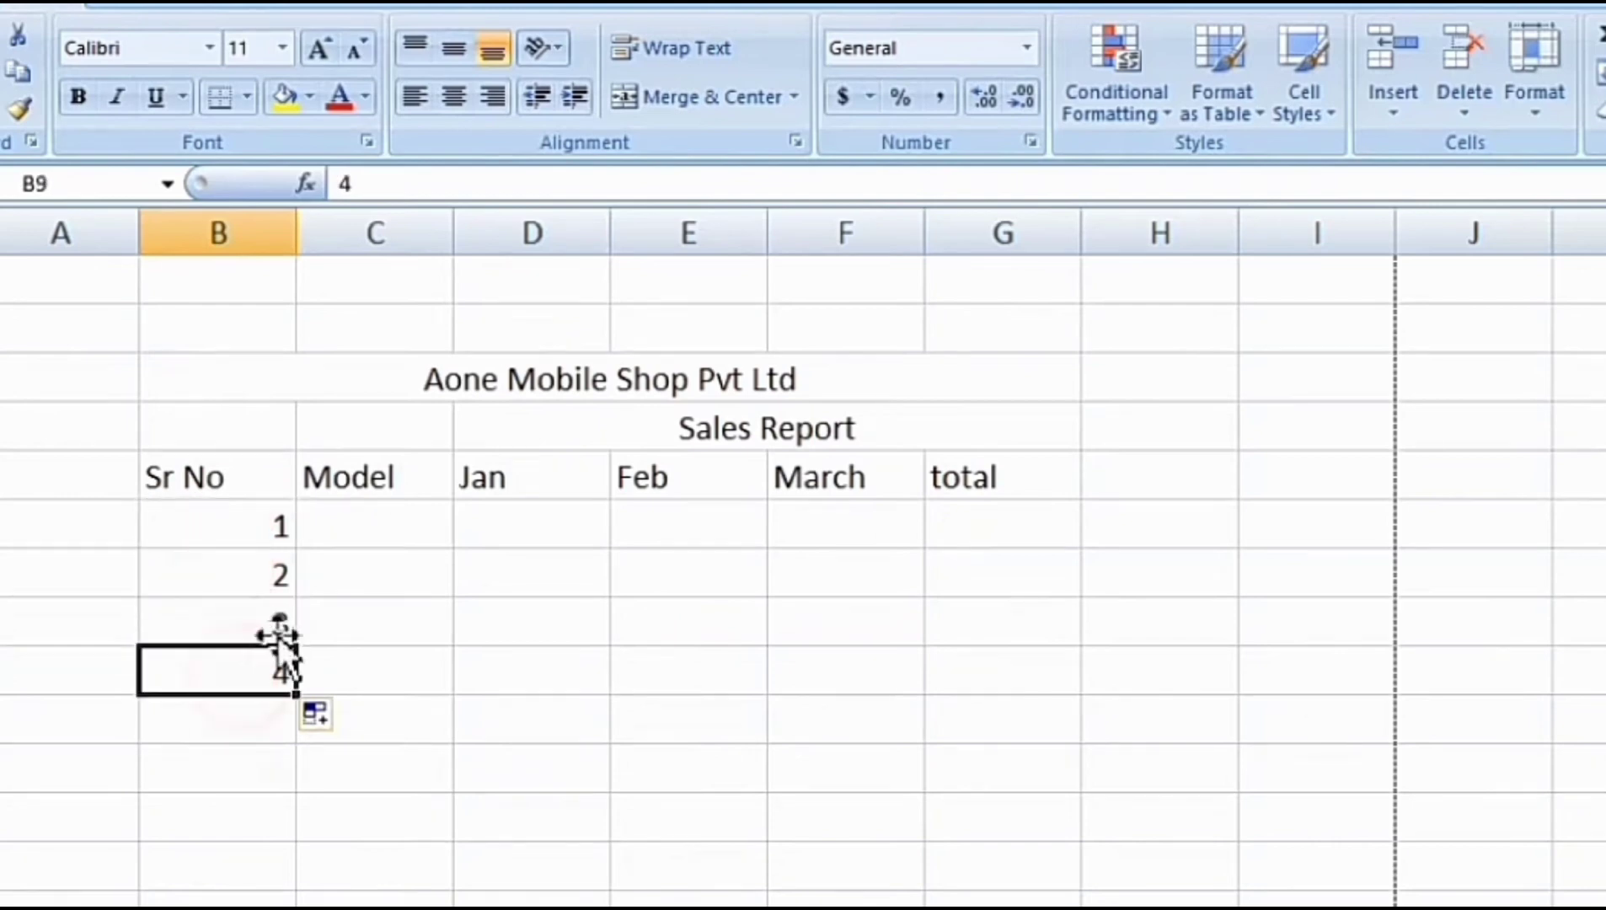
click(344, 526)
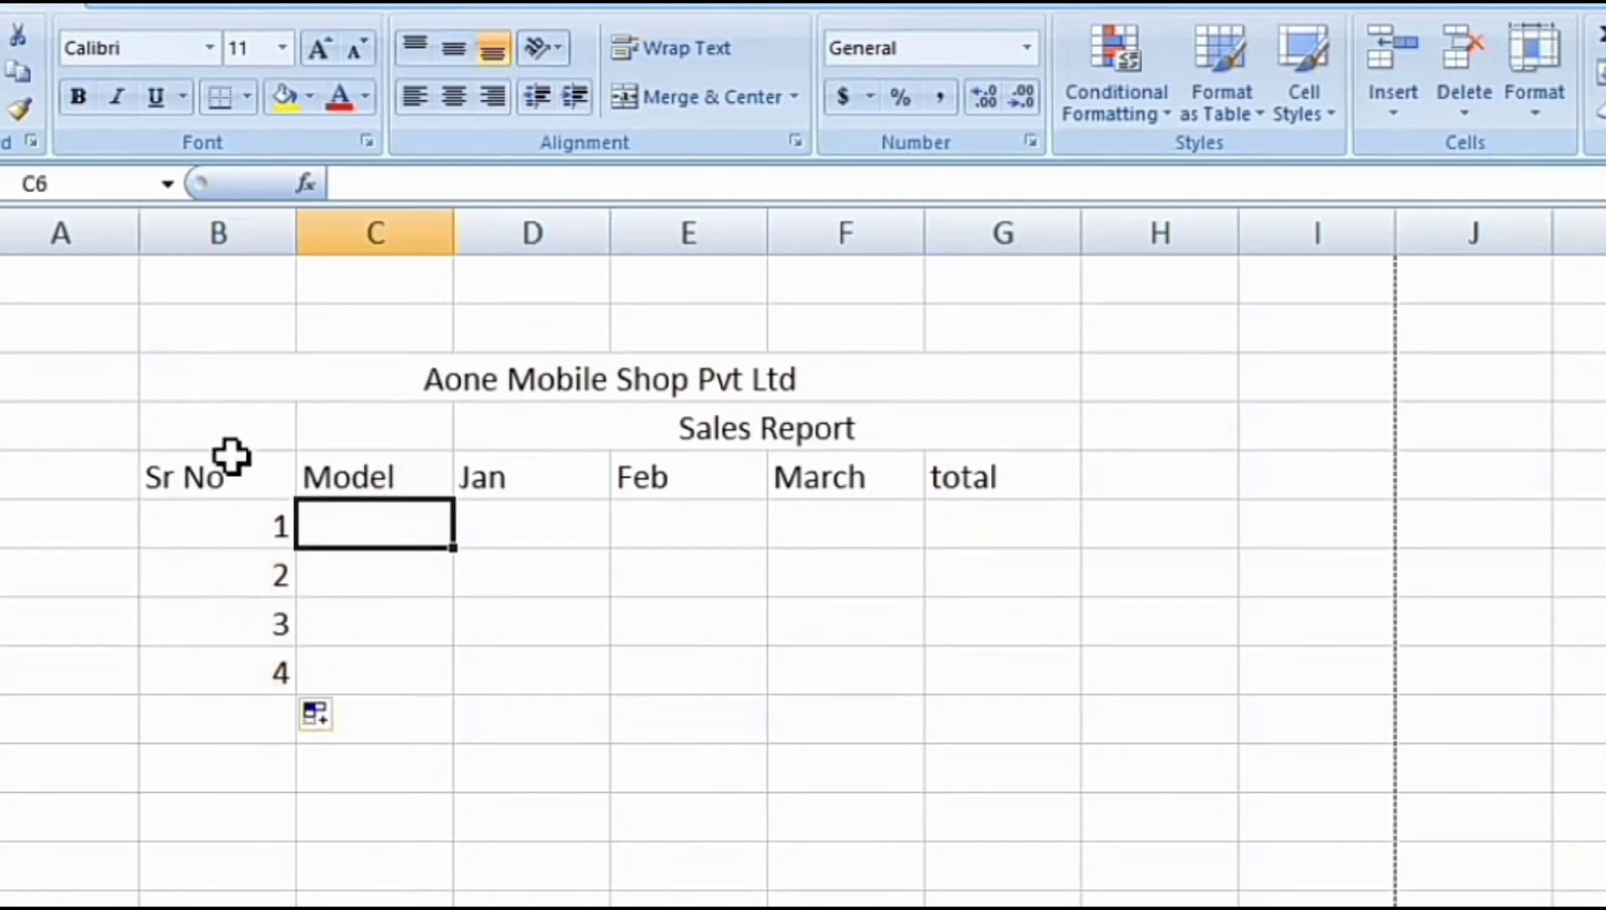
drag(240, 372, 617, 434)
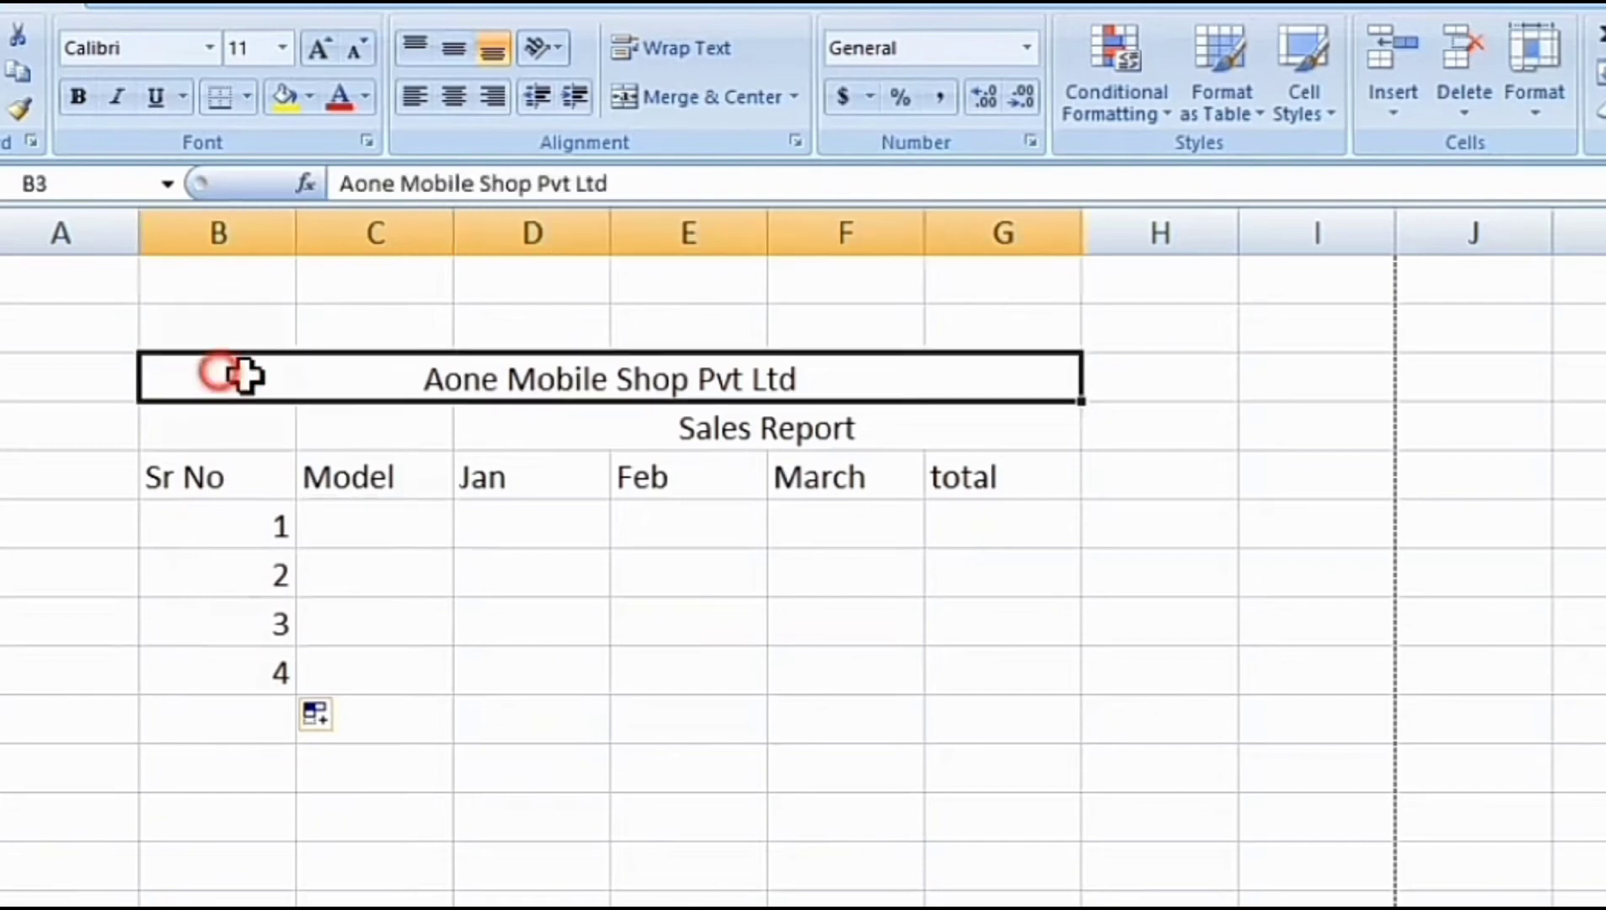
Step: Apply All Borders to the report table B3:G10
click(431, 499)
click(164, 370)
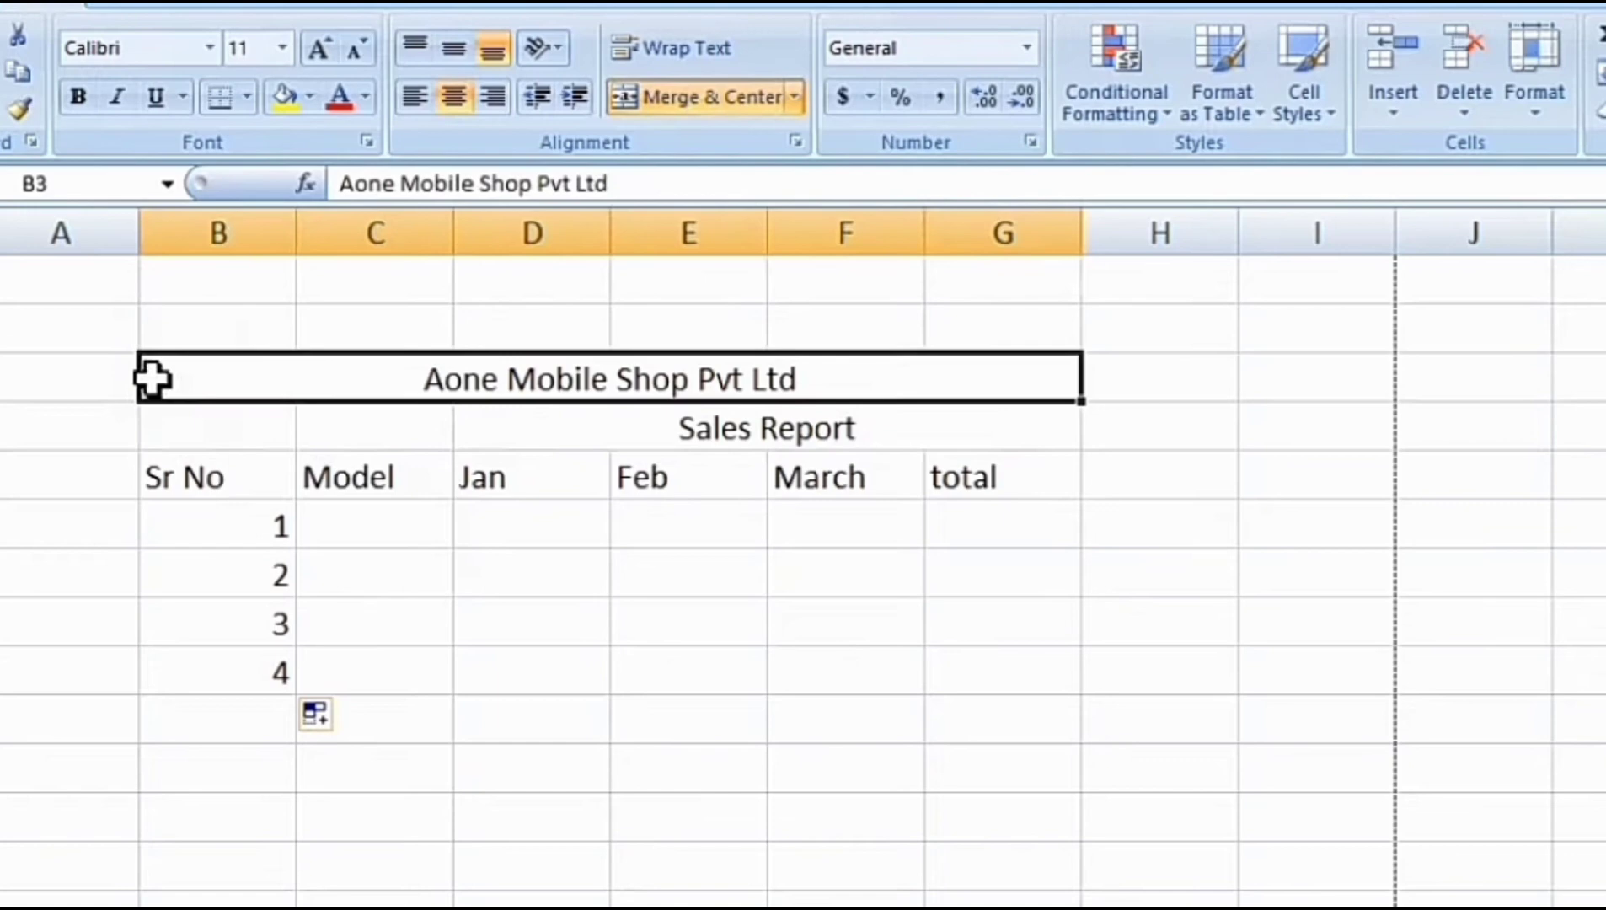
mouse_move(150, 379)
mouse_down()
mouse_move(766, 537)
mouse_move(806, 753)
mouse_move(814, 730)
mouse_up()
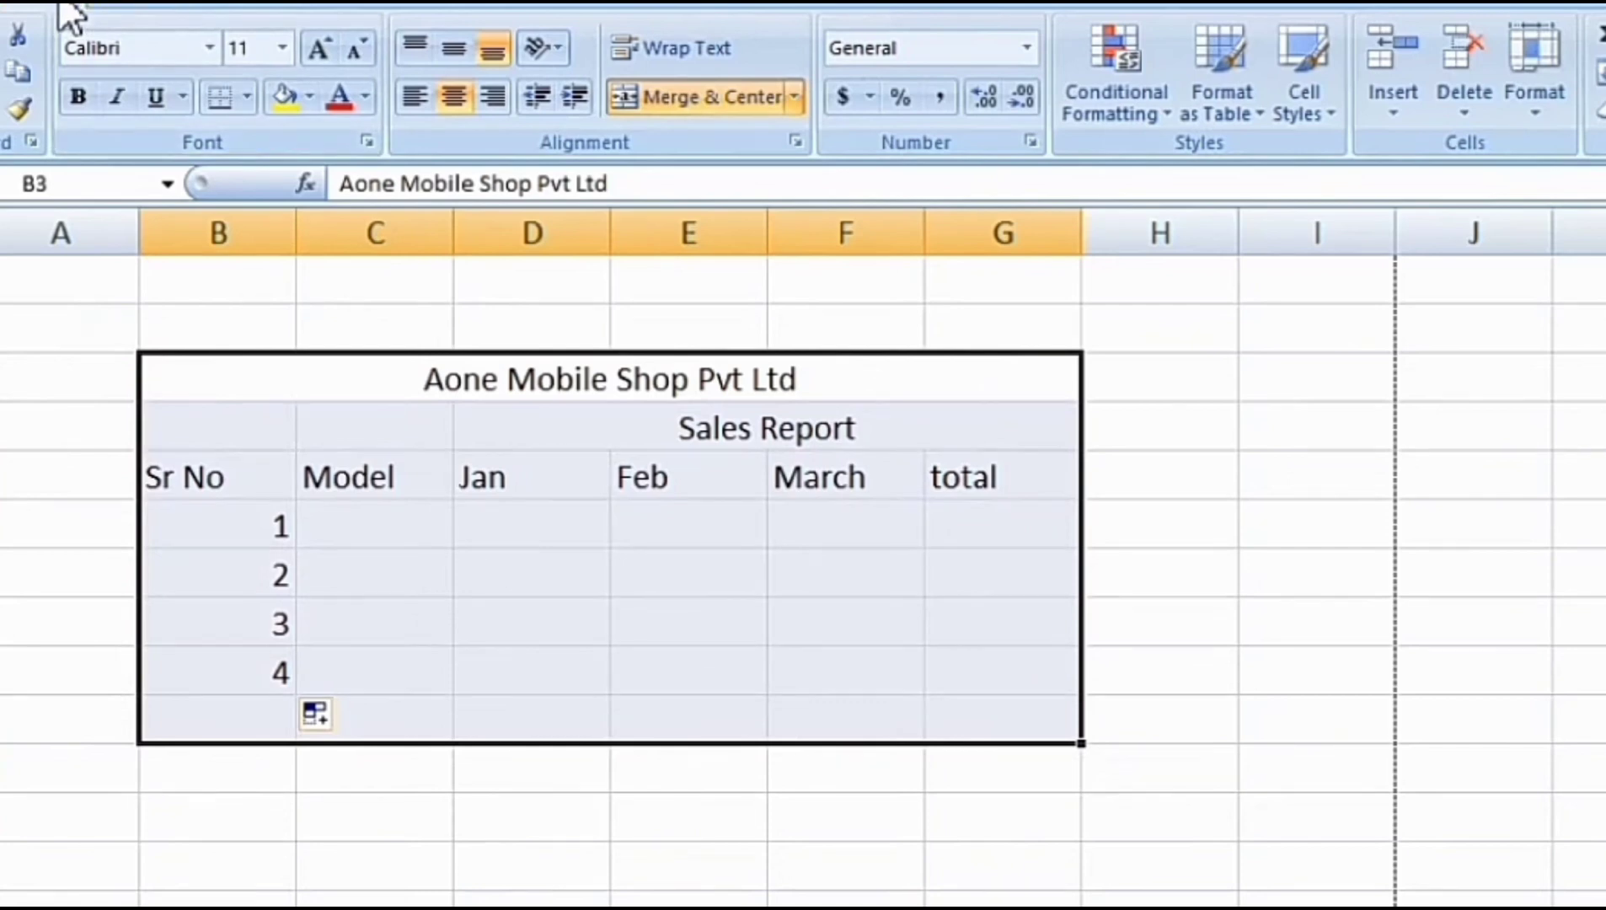
click(254, 89)
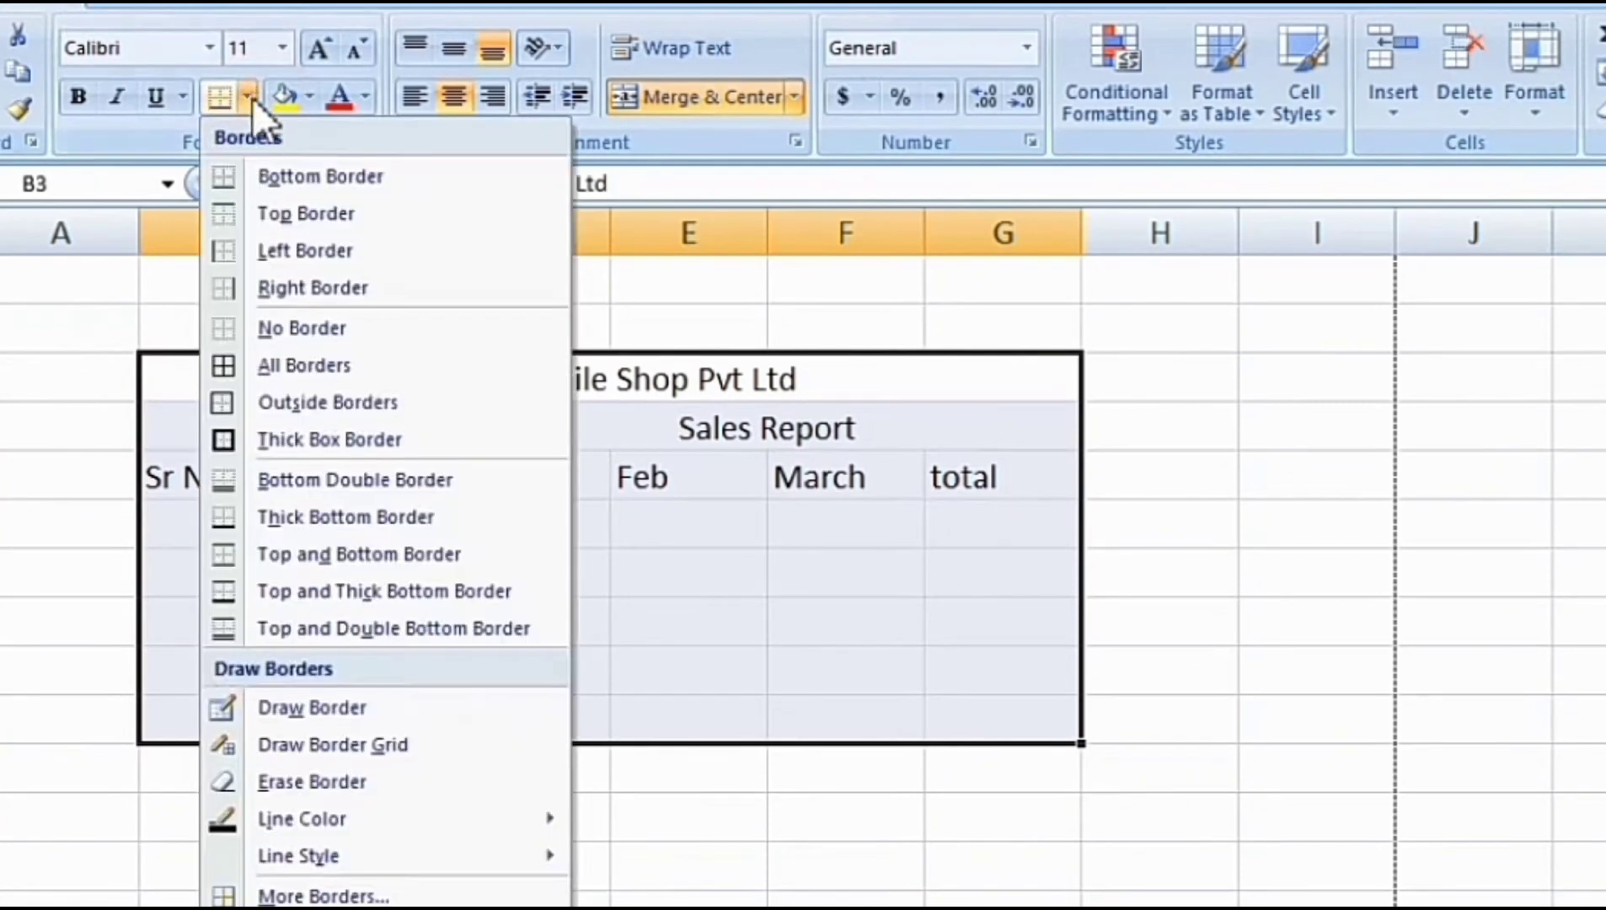
click(297, 365)
Step: Merge B4:B5 so the Sr No heading spans both header rows
click(628, 590)
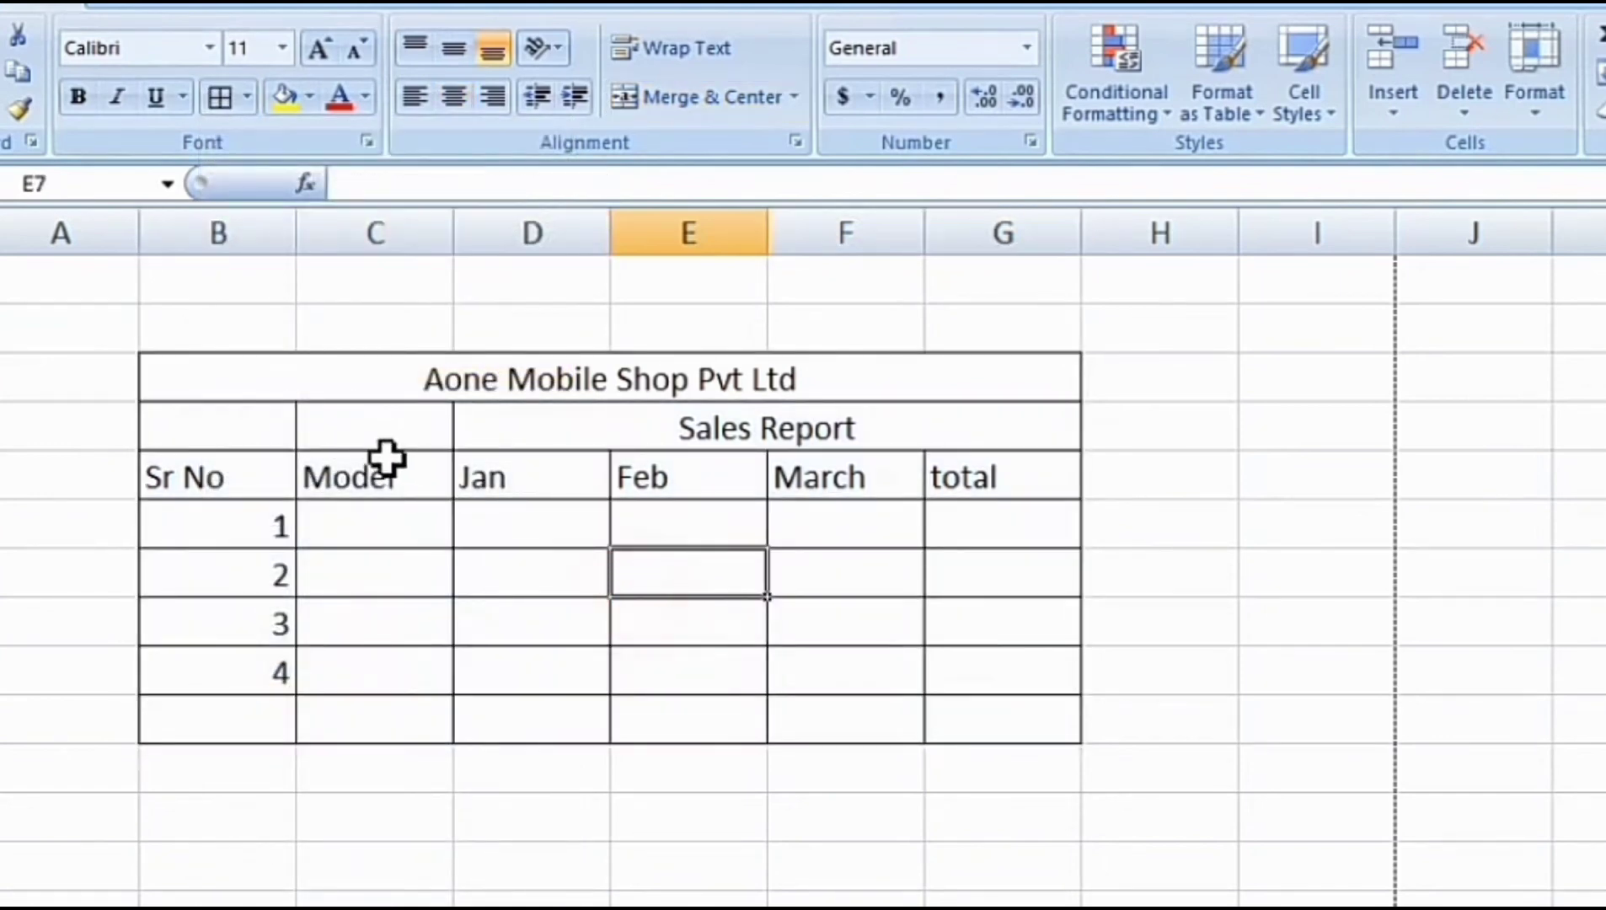
drag(209, 466, 210, 666)
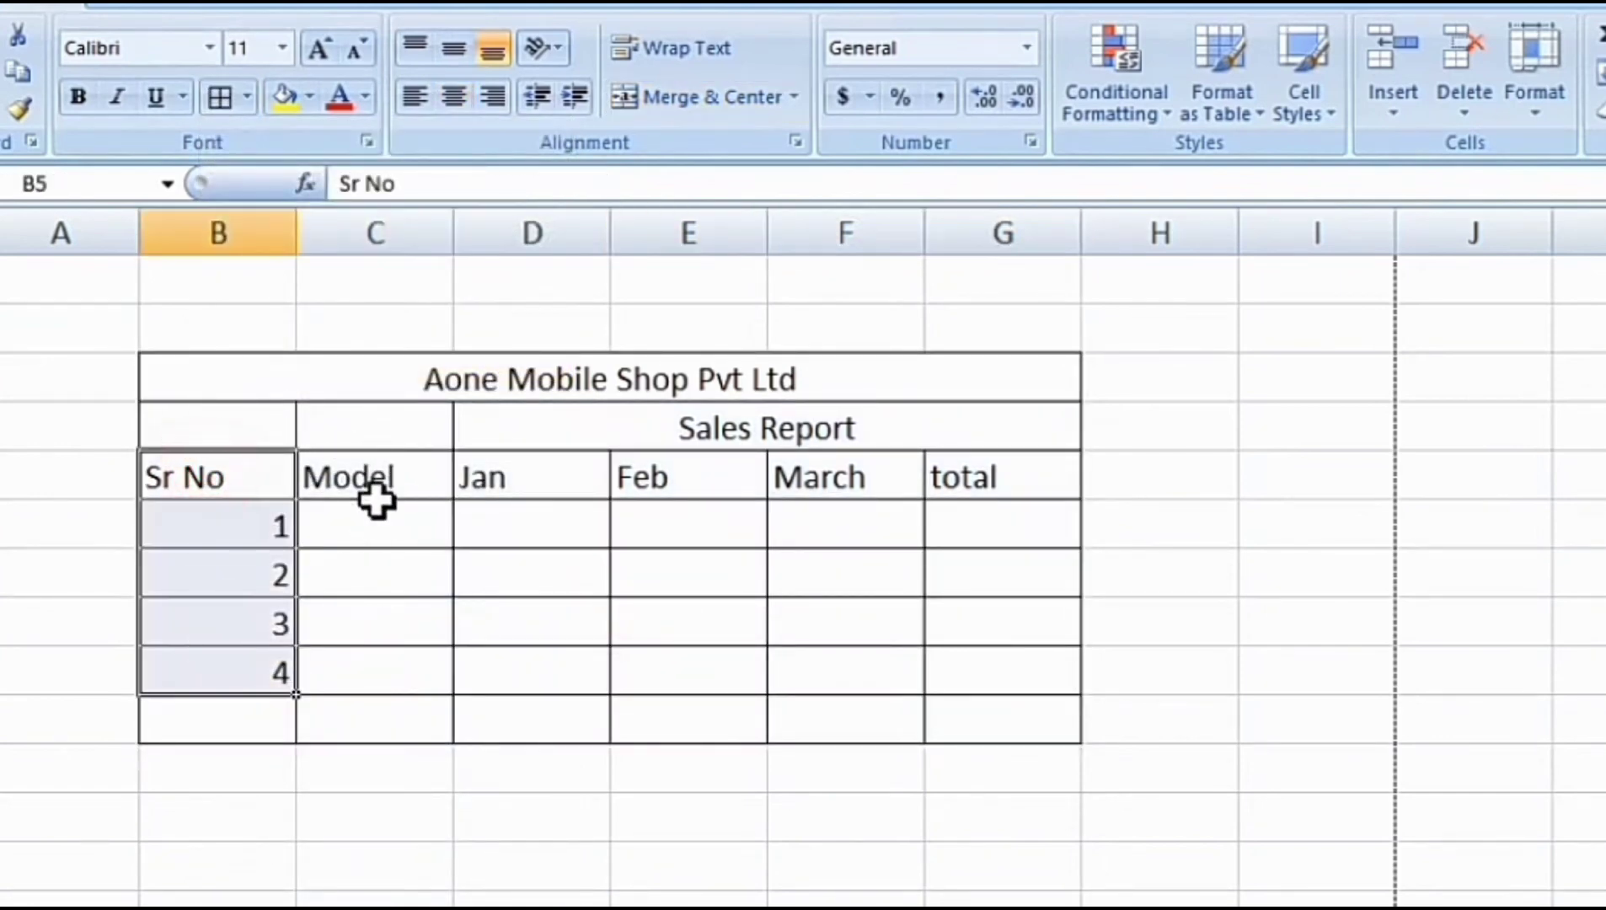
drag(377, 469, 875, 689)
click(824, 726)
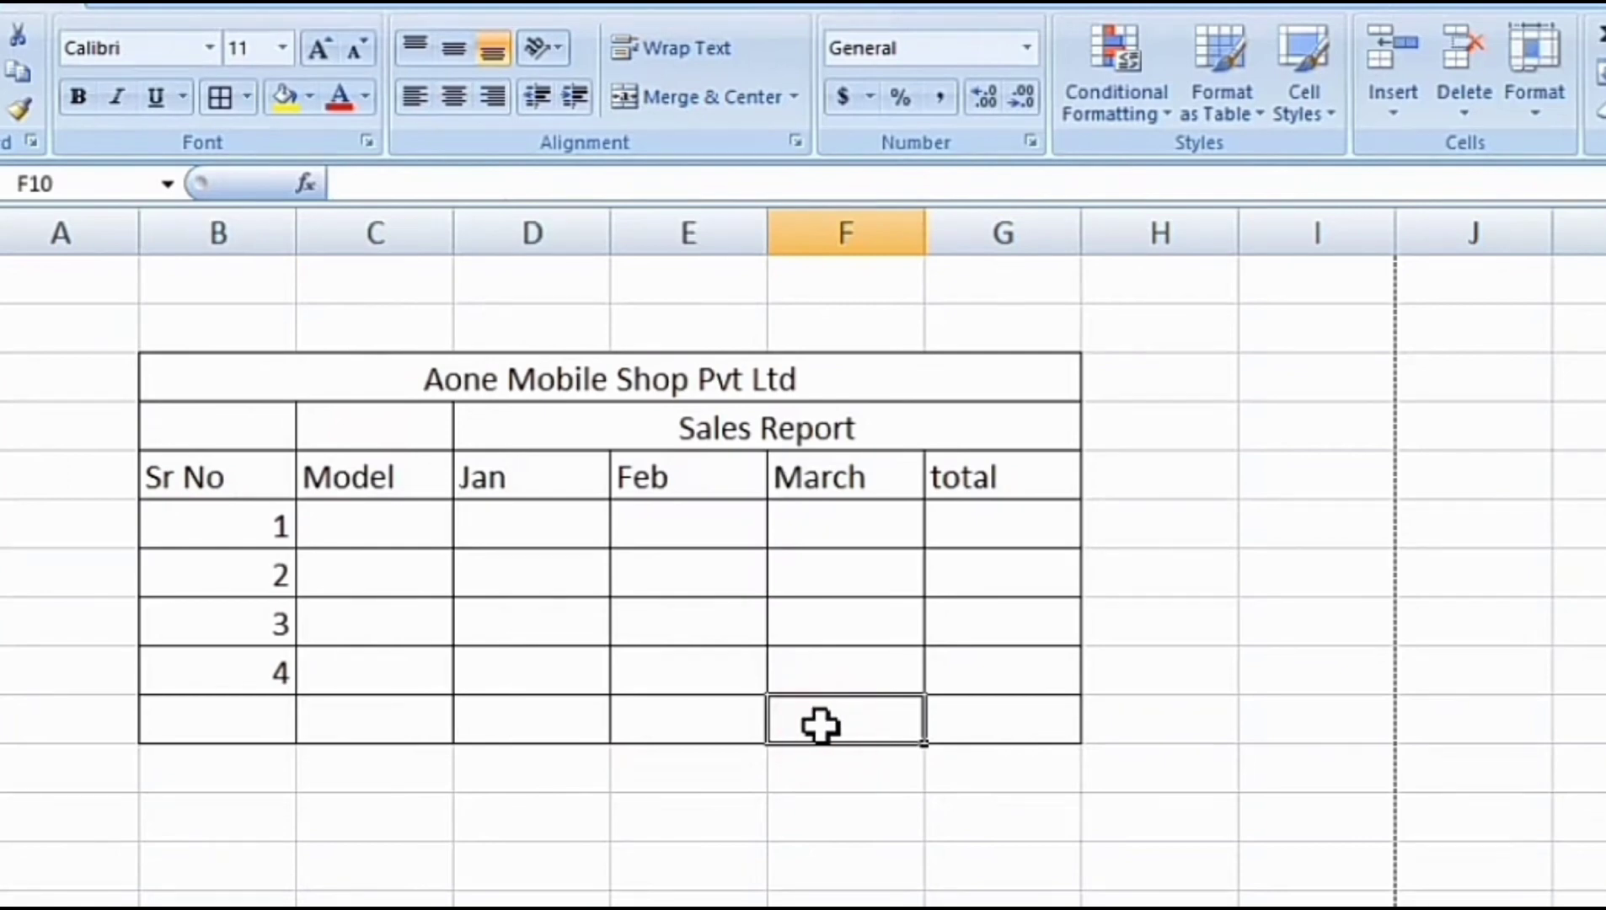
click(693, 431)
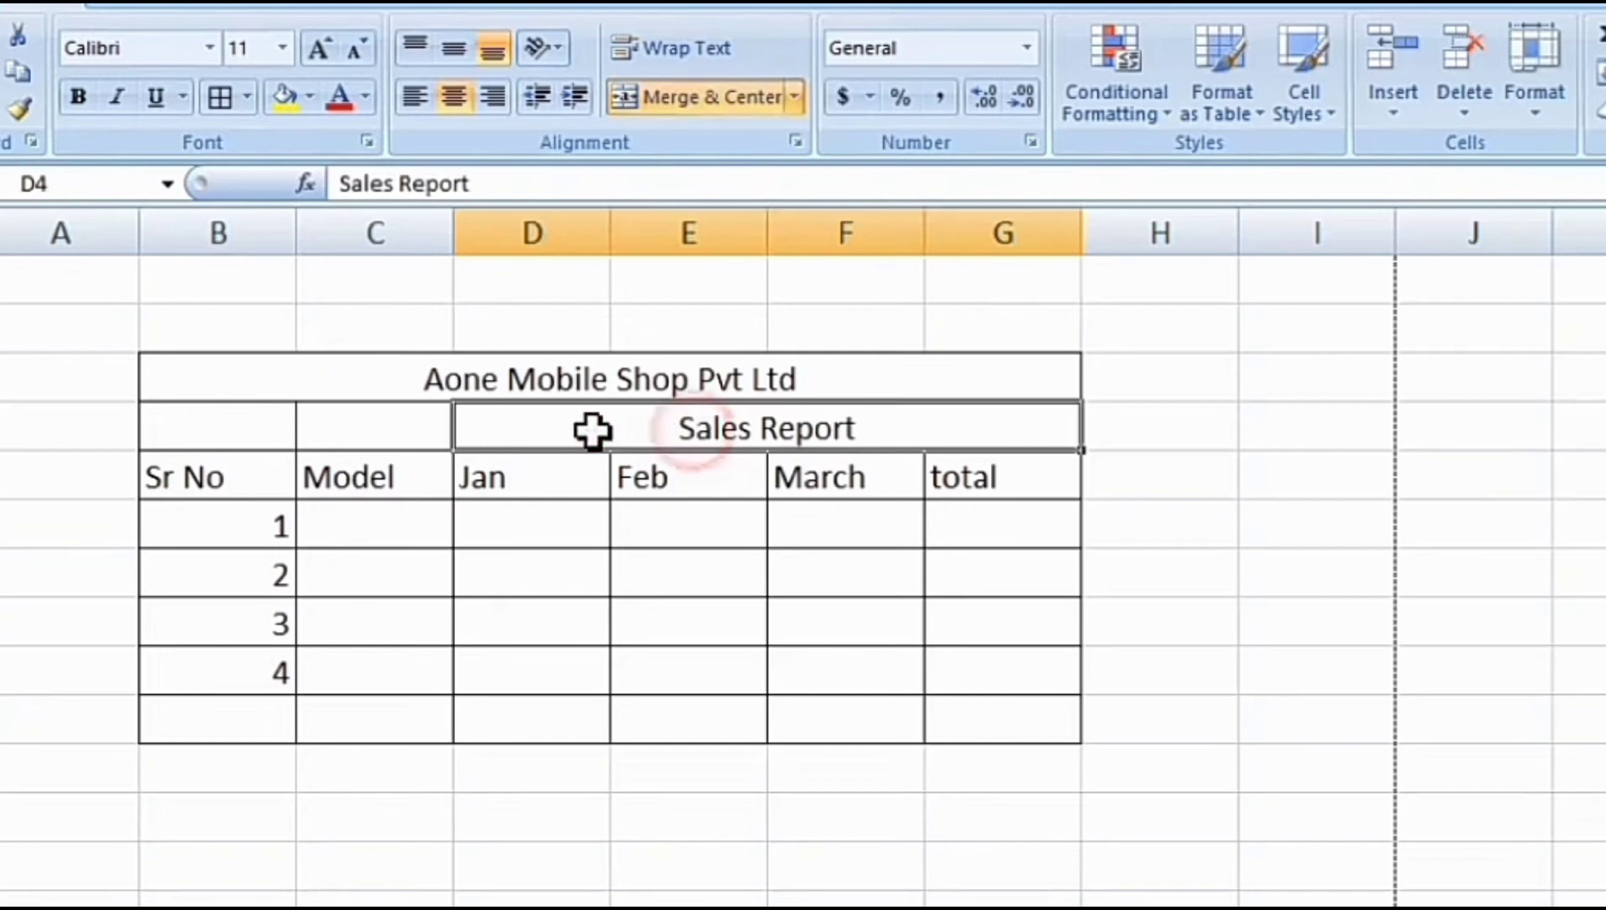
click(220, 445)
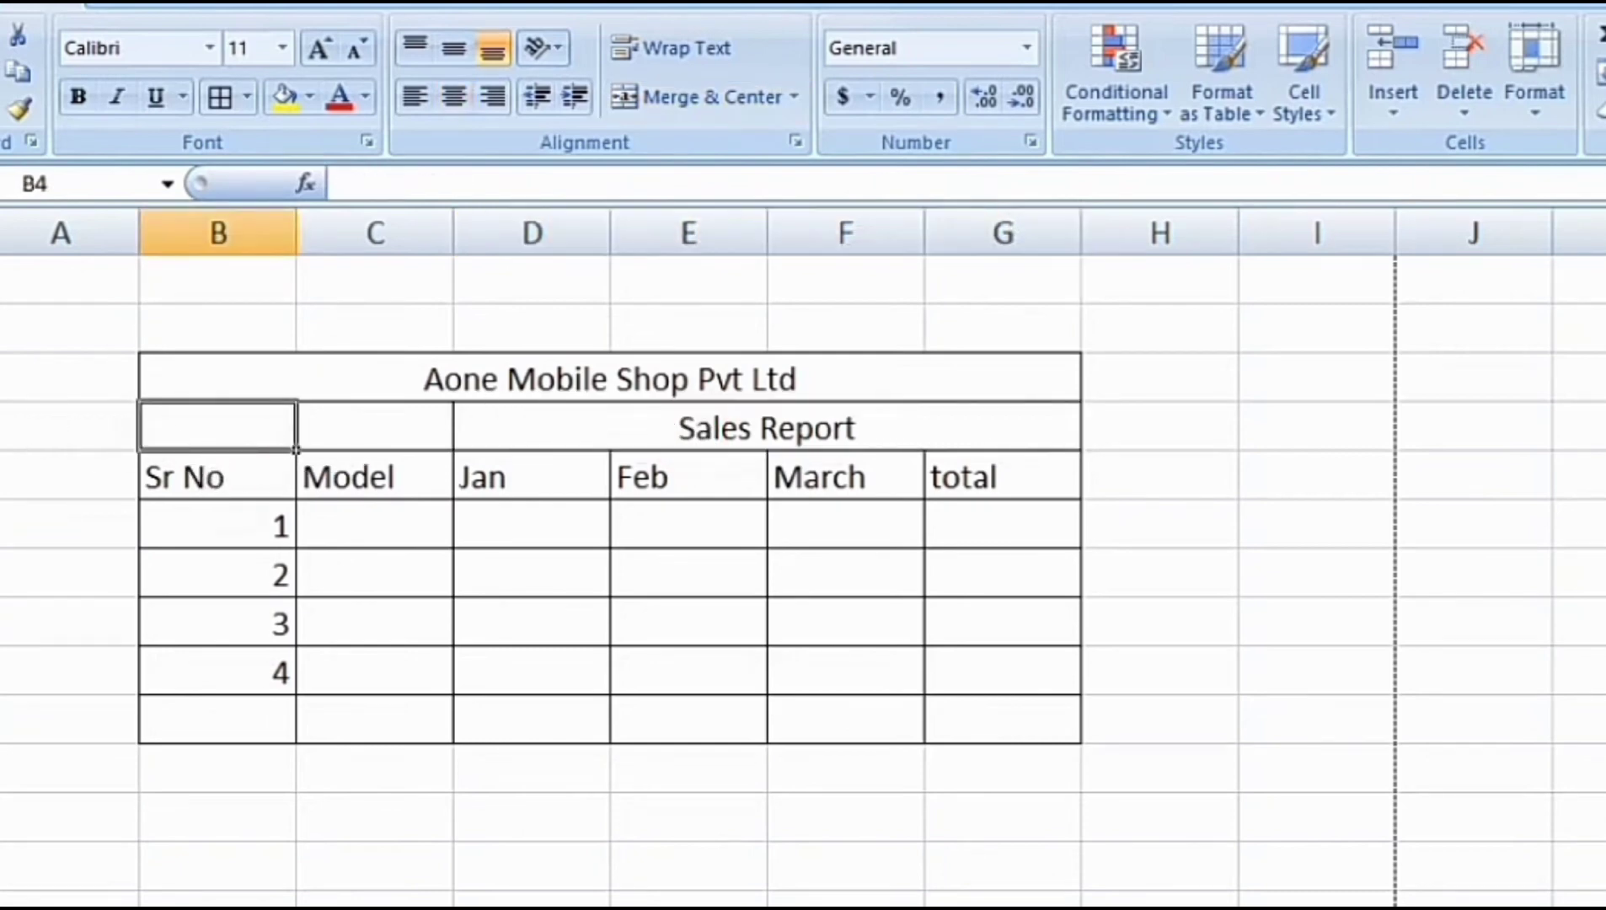
click(3, 428)
click(2, 476)
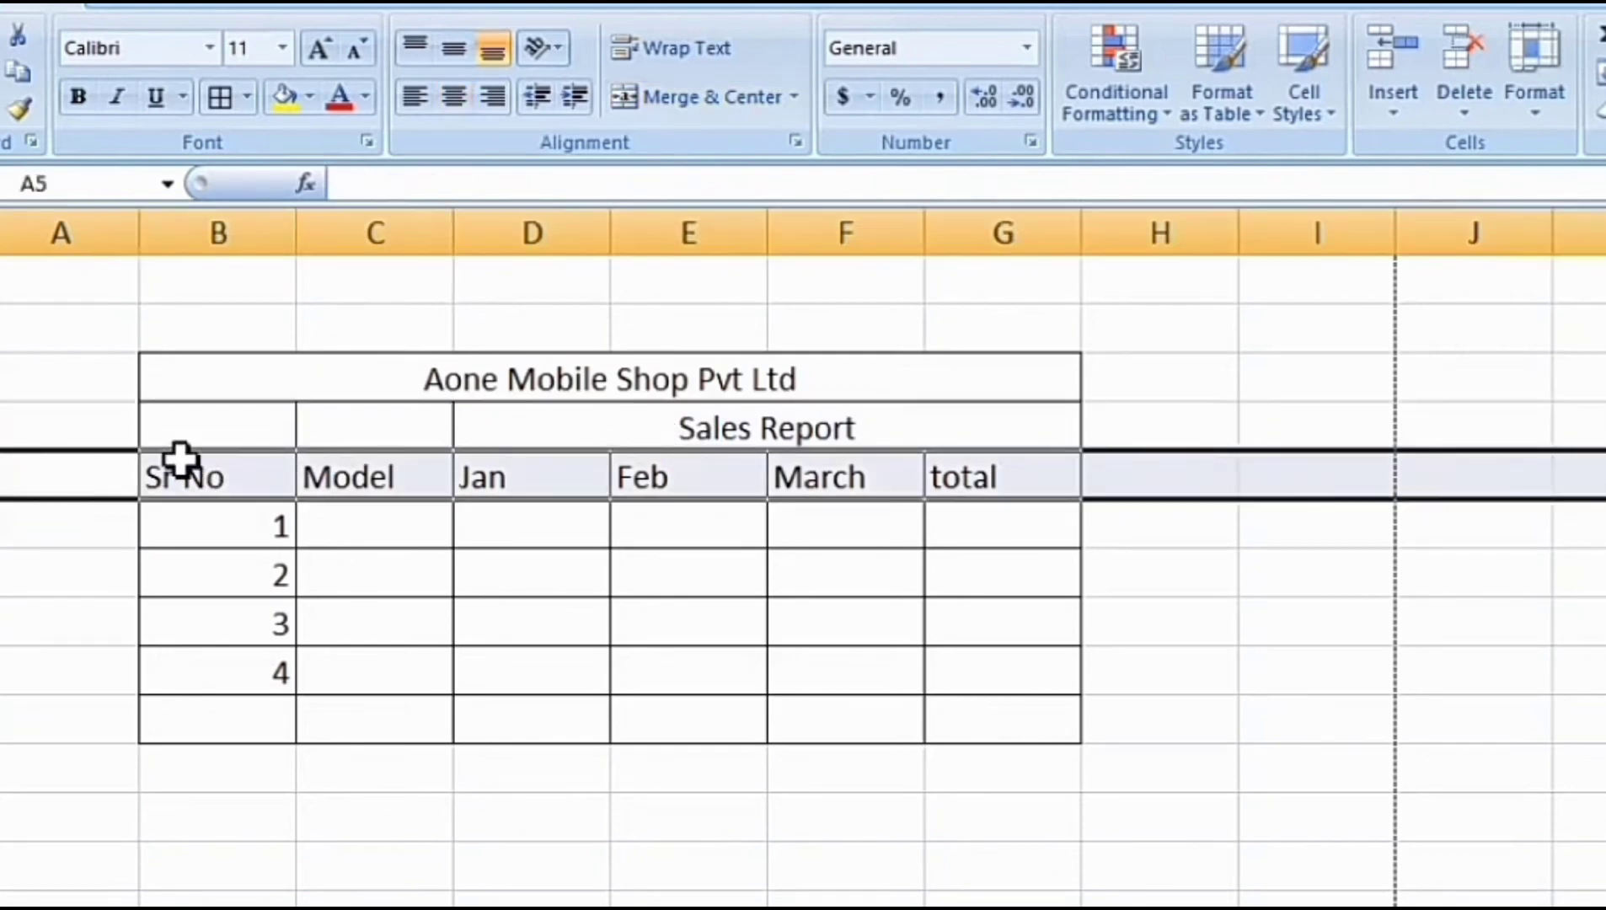
drag(207, 427, 208, 462)
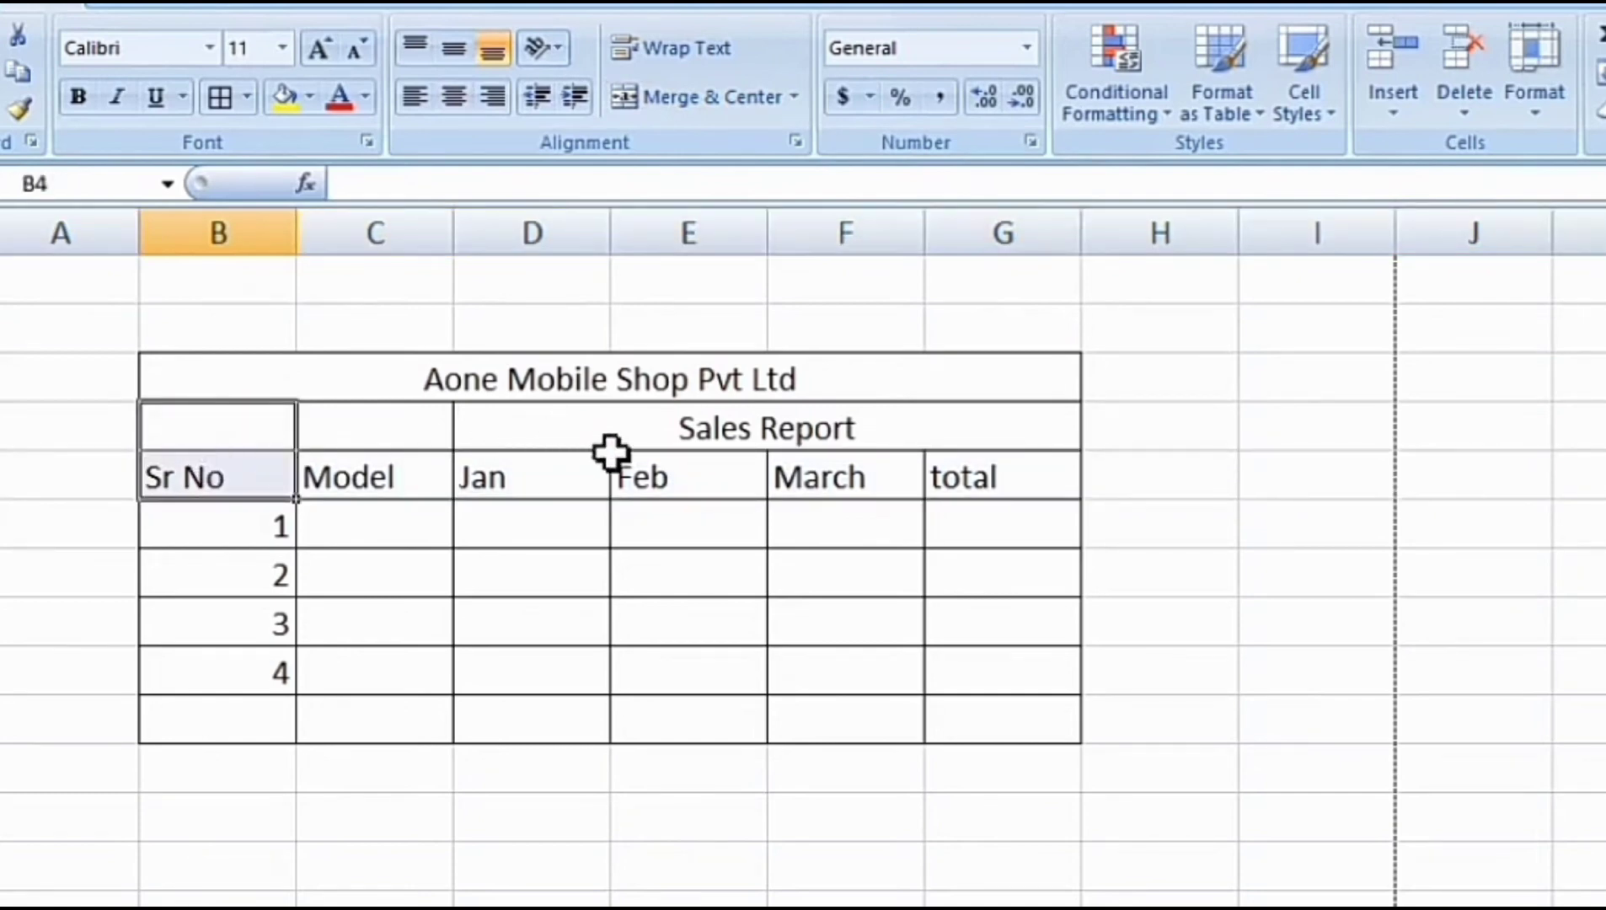
click(196, 459)
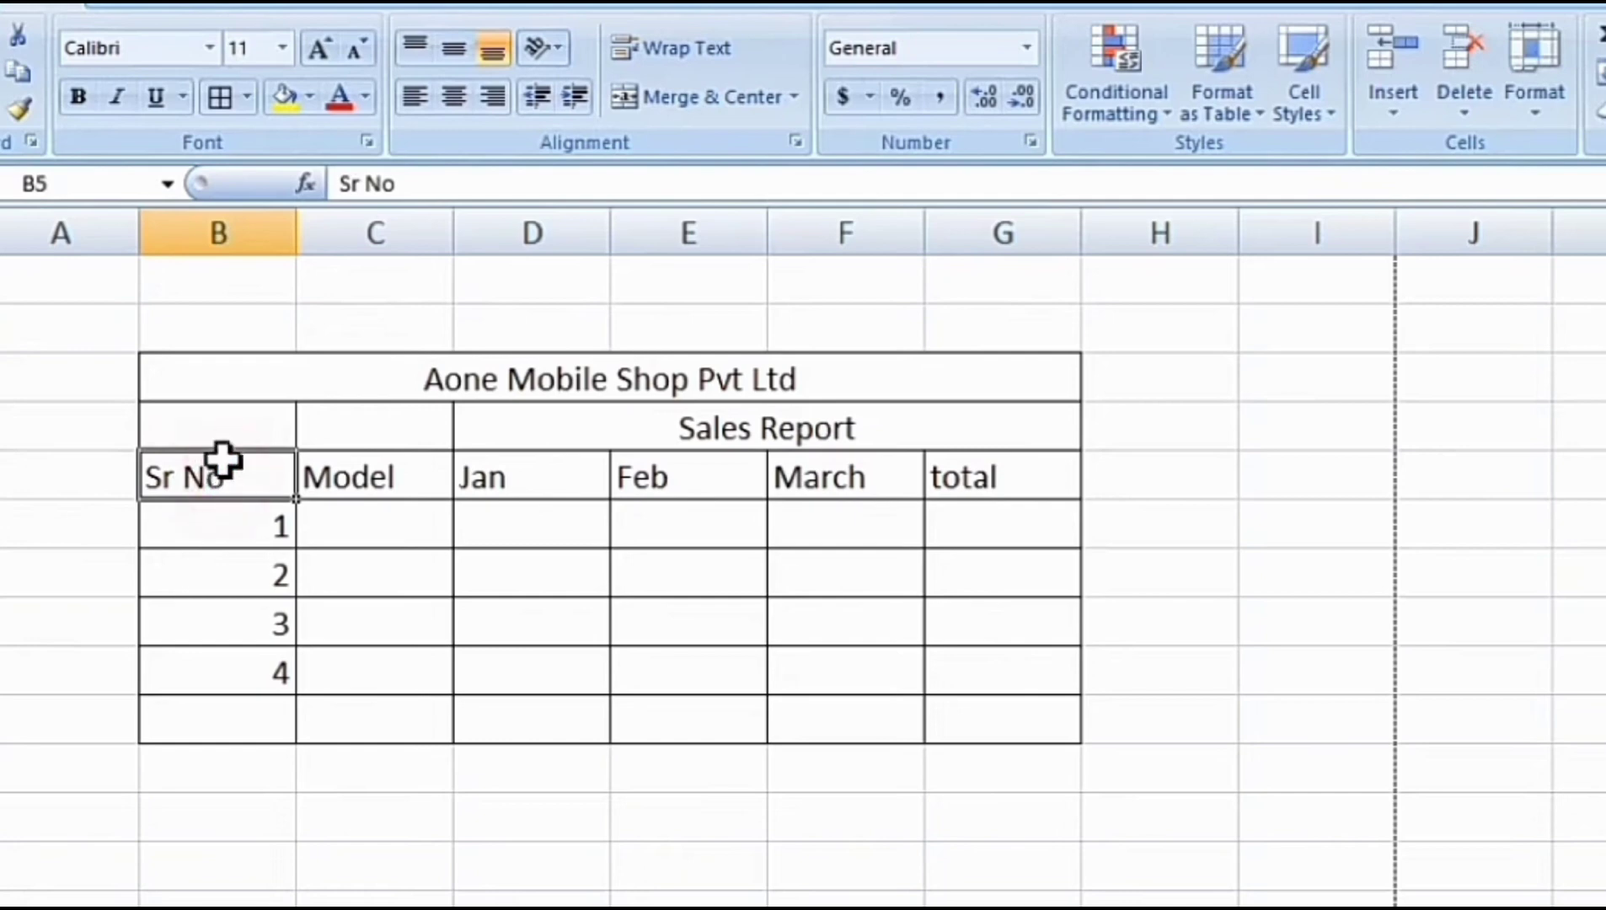
drag(222, 458, 192, 431)
click(666, 98)
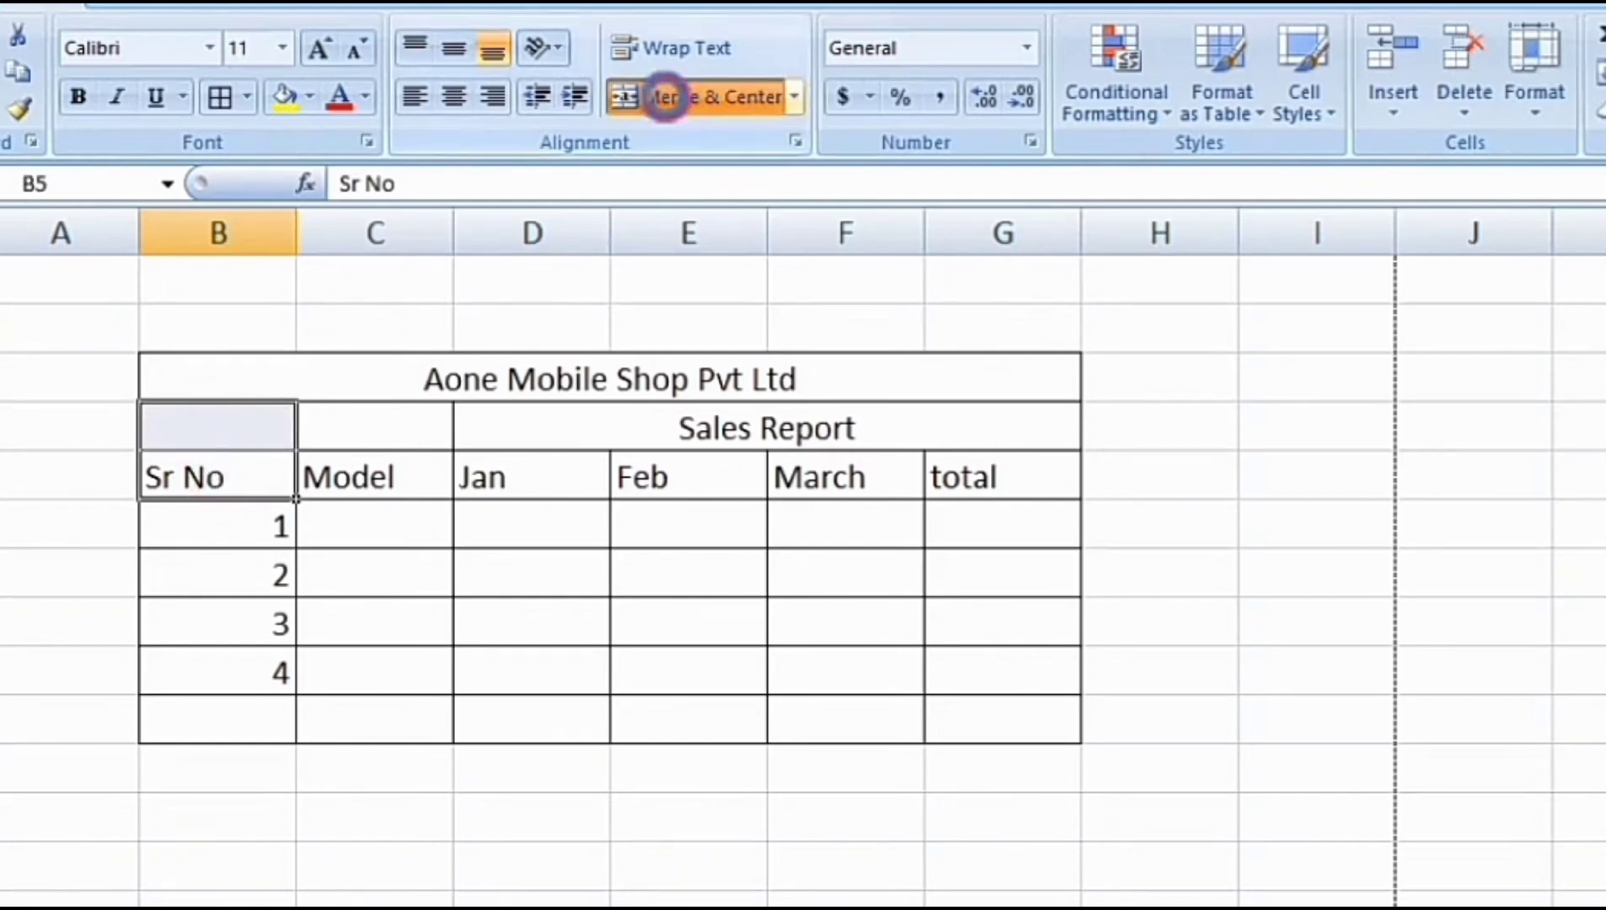
Step: Merge C4:C5 so the Model heading spans both header rows
mouse_move(388, 423)
mouse_down()
mouse_move(377, 473)
mouse_move(412, 409)
mouse_up()
click(289, 464)
click(358, 475)
click(677, 96)
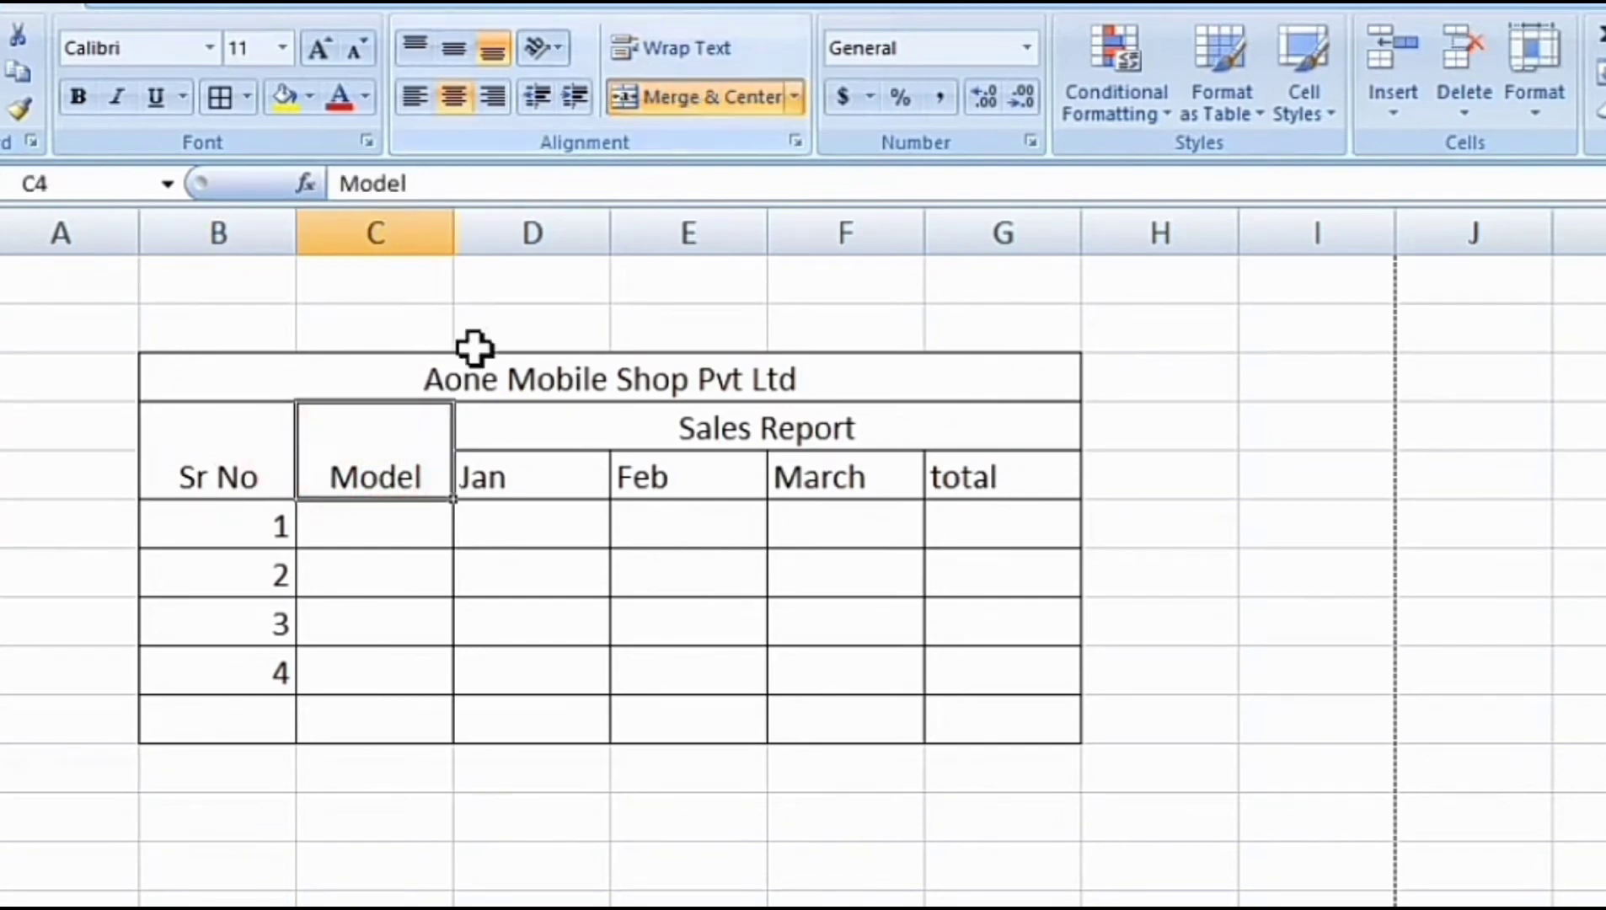
Step: Make the B4:G5 header labels middle-aligned, centred and bold
drag(202, 454, 894, 448)
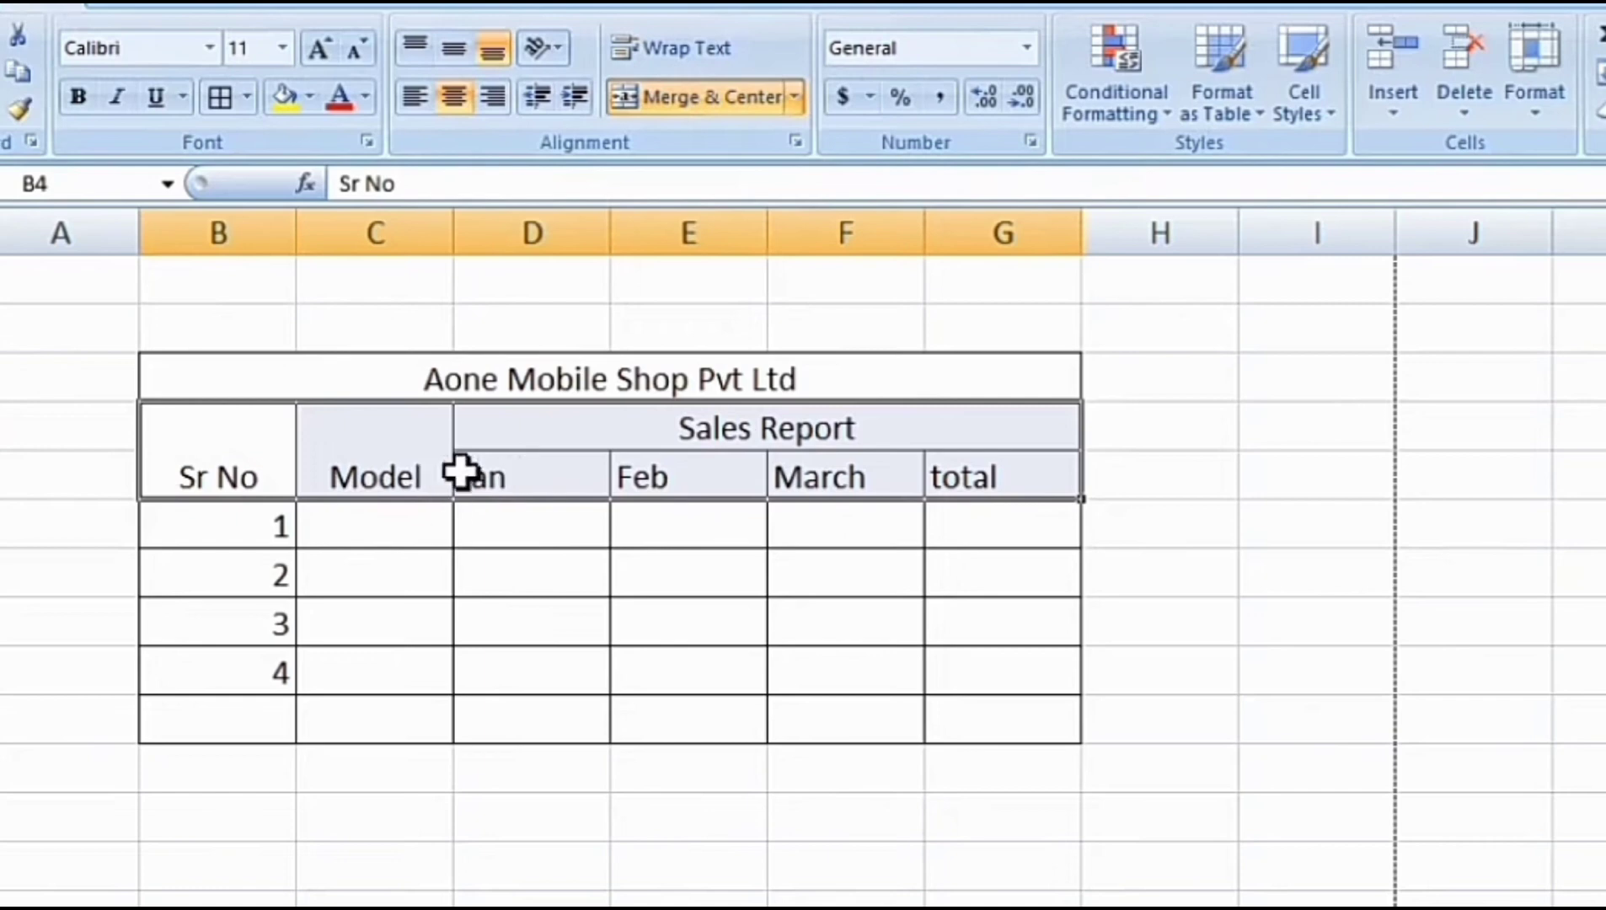
click(458, 54)
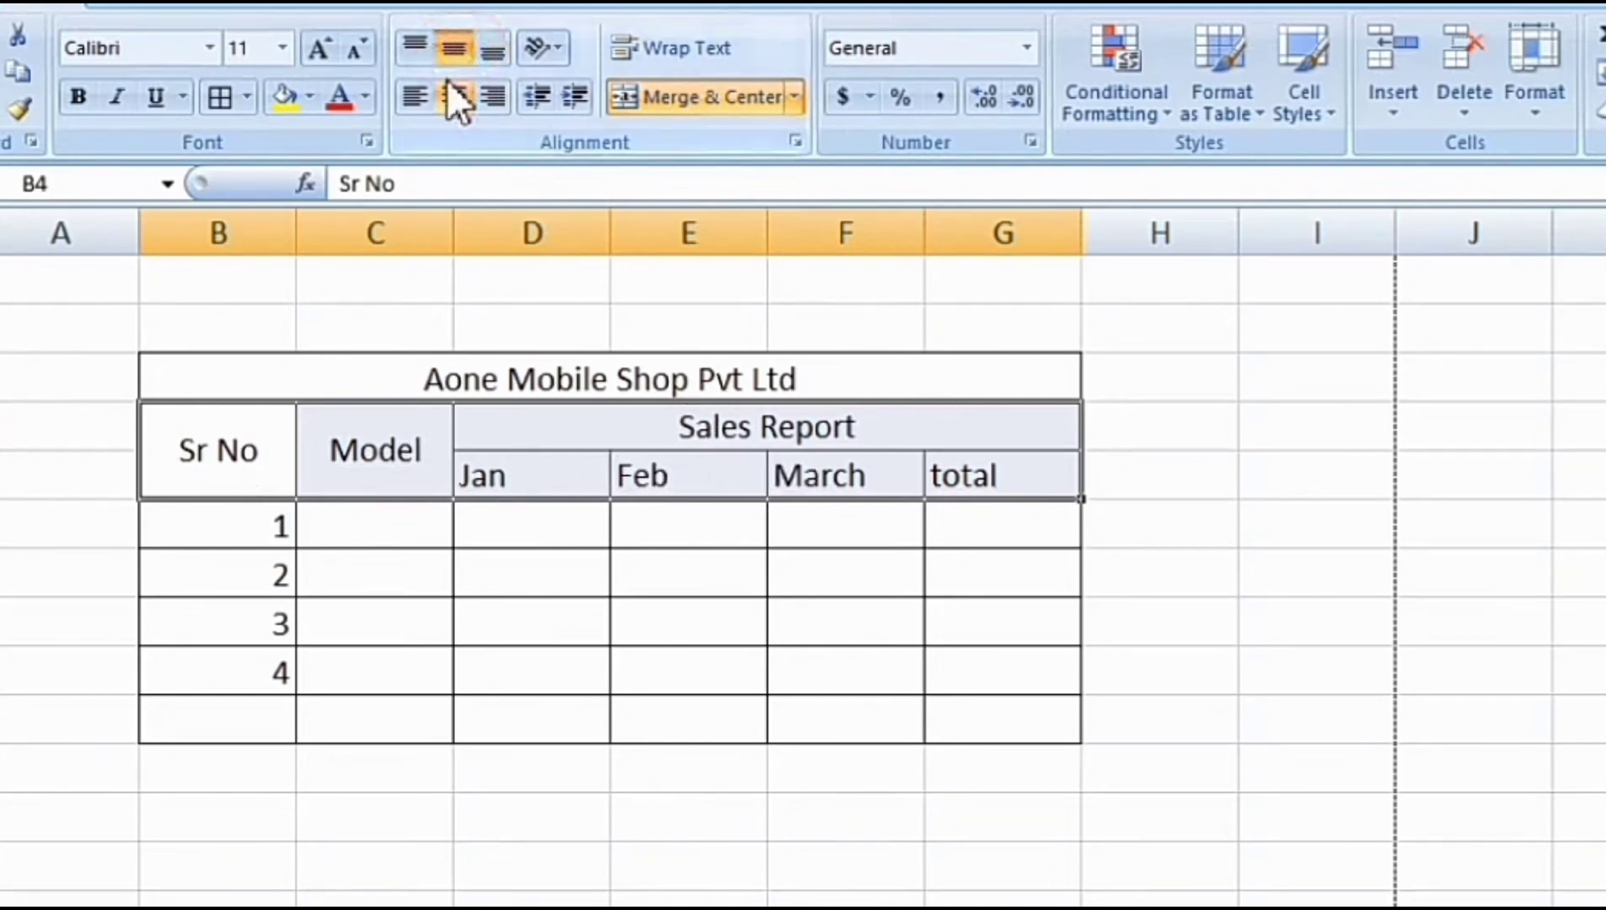
click(448, 47)
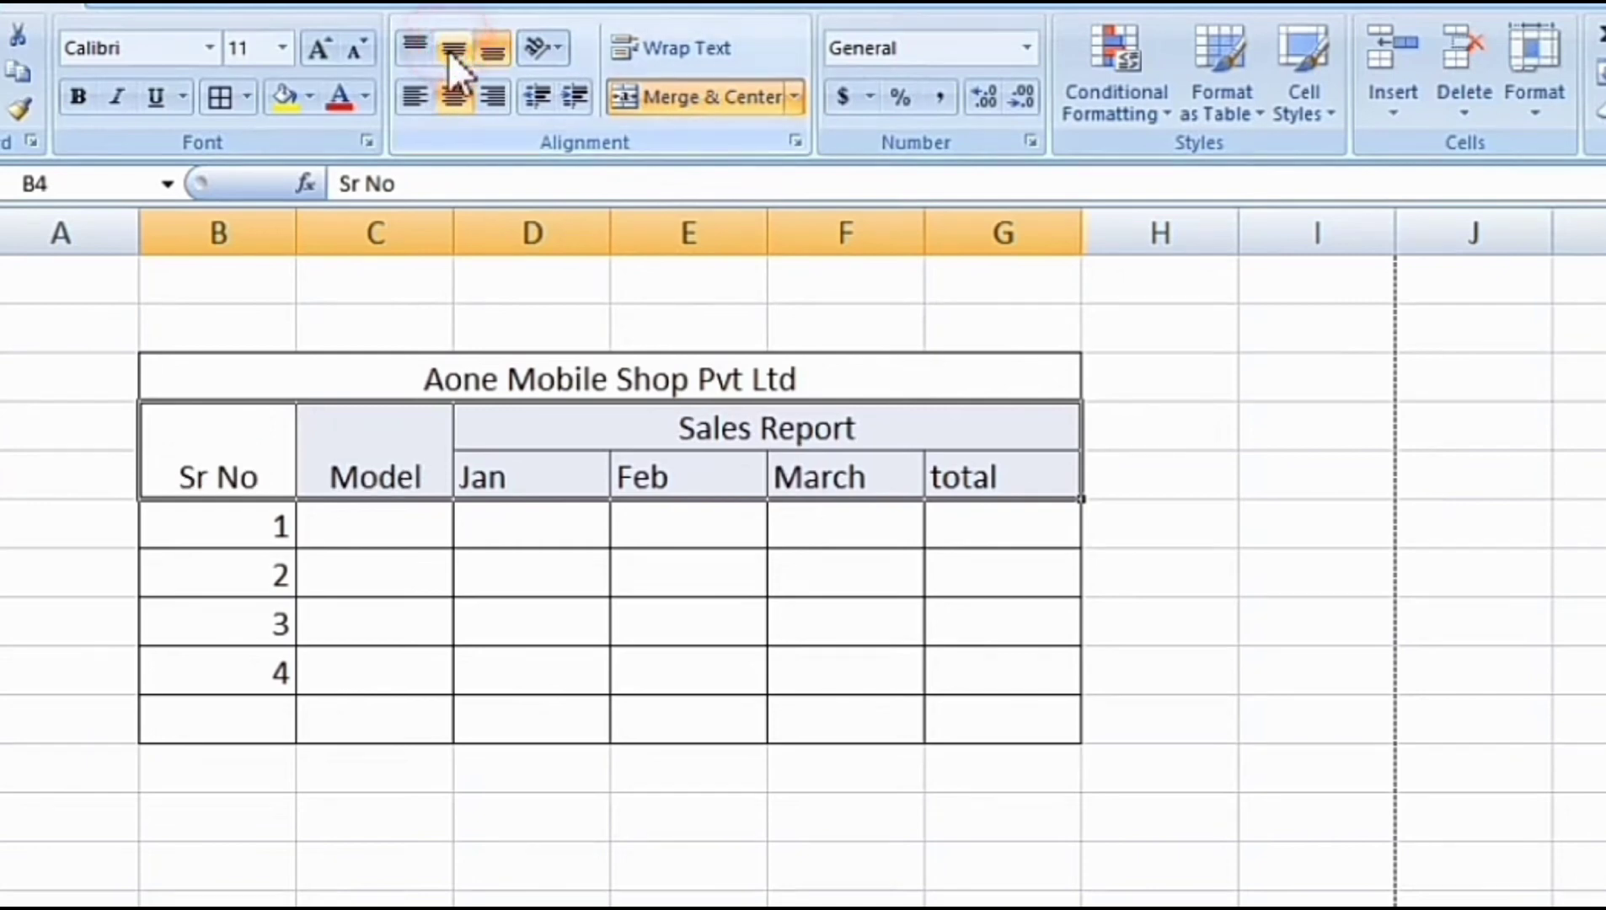
click(456, 52)
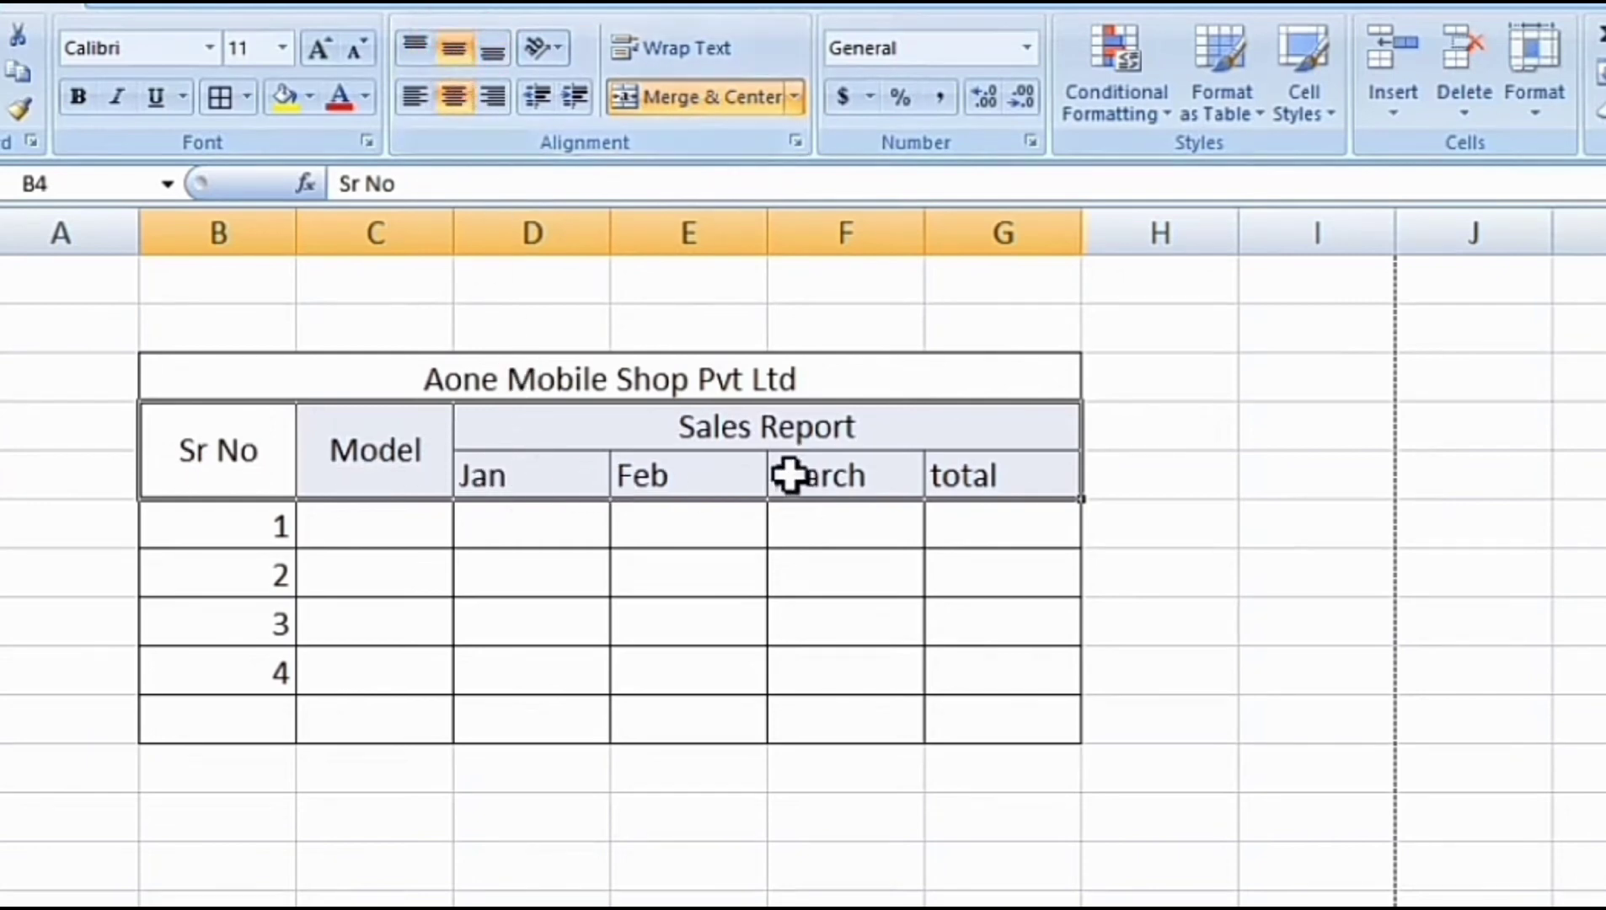
click(453, 92)
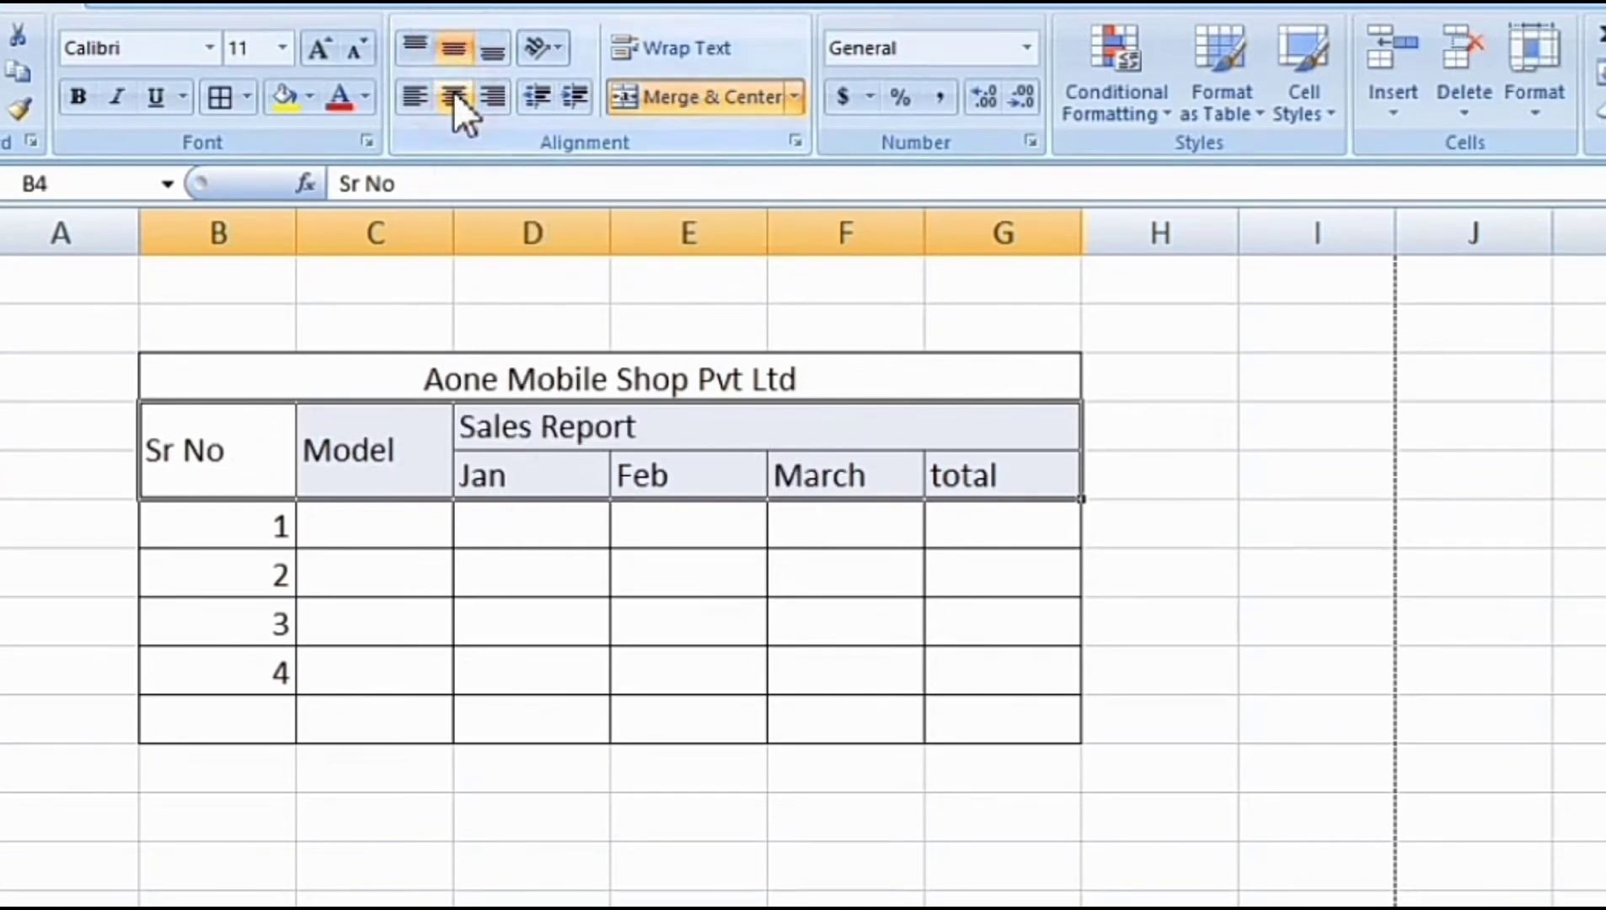
click(453, 92)
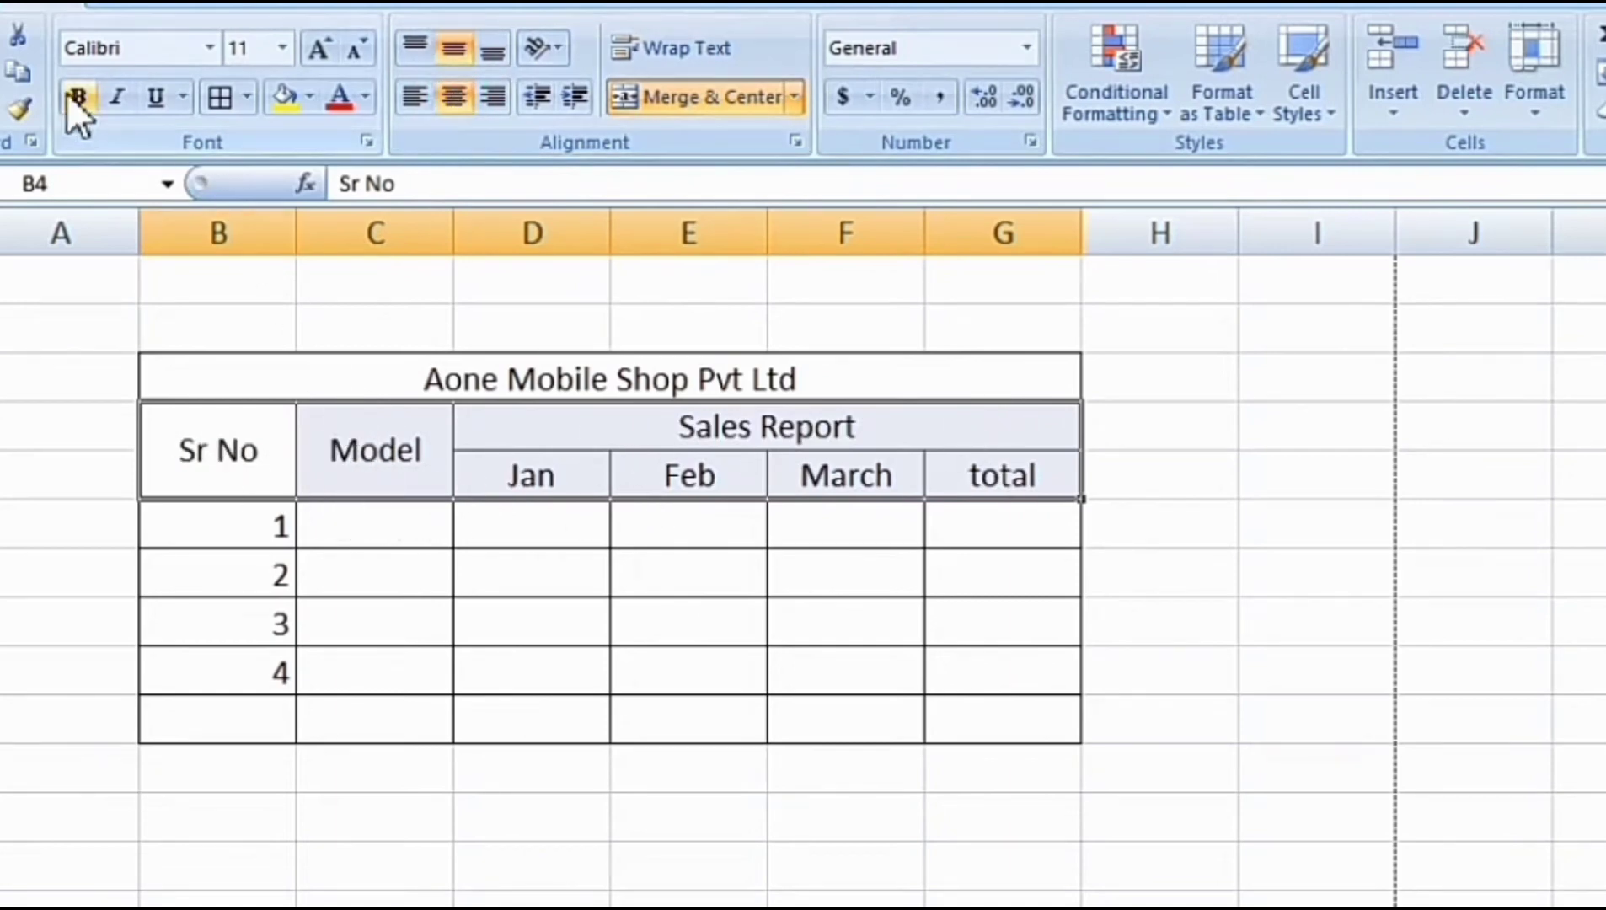
click(78, 98)
Step: Narrow column B to fit the serial numbers
click(272, 574)
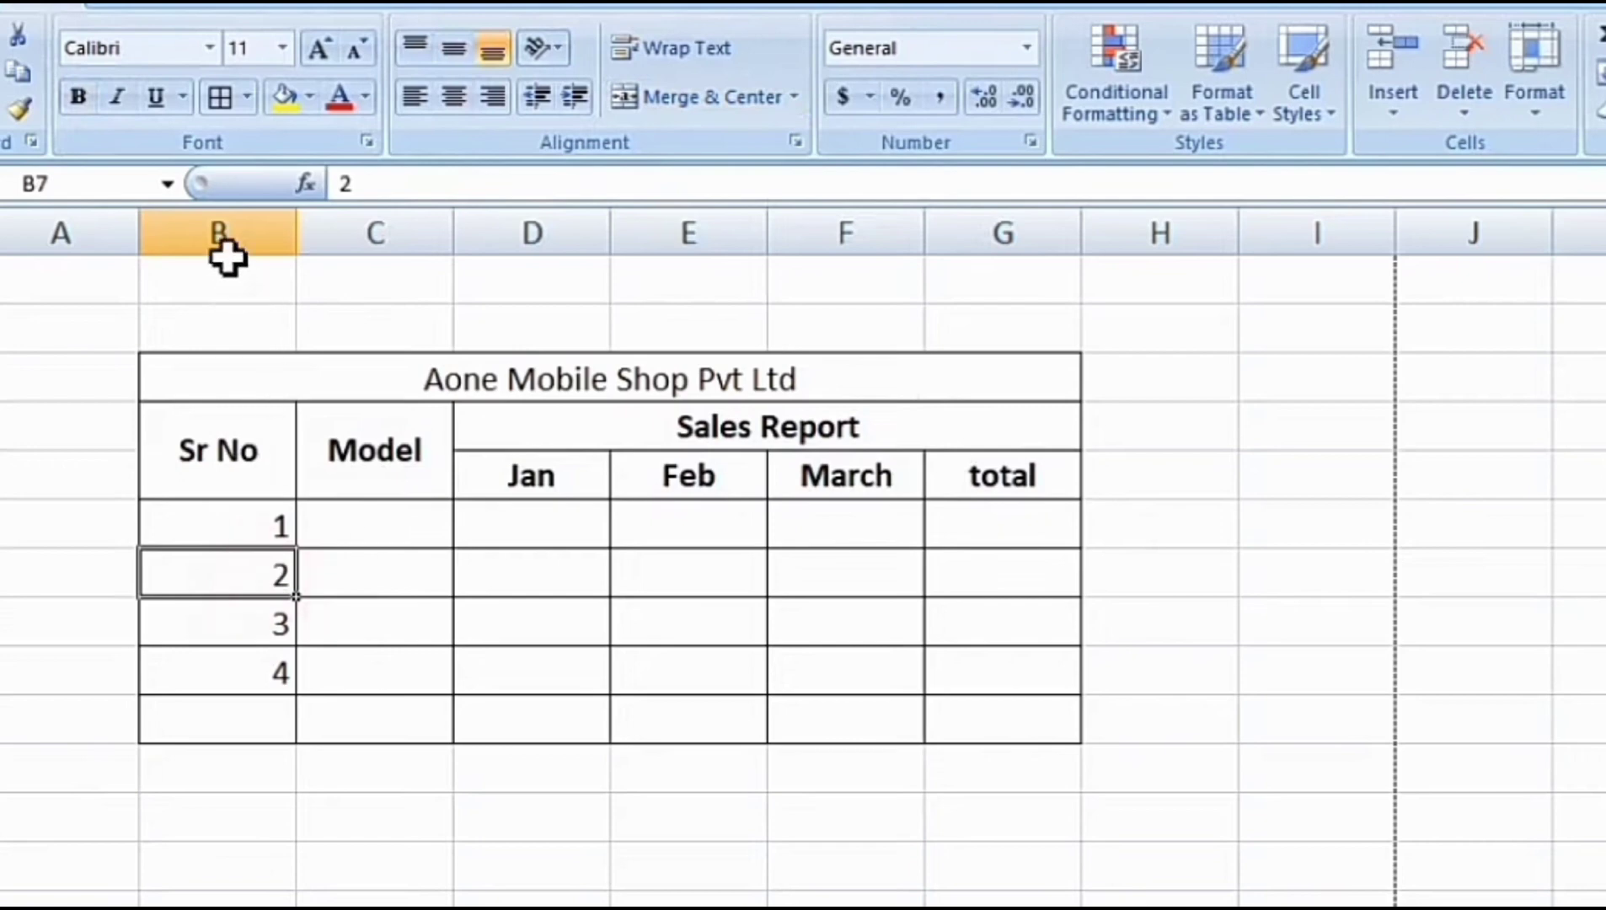
drag(230, 399, 222, 581)
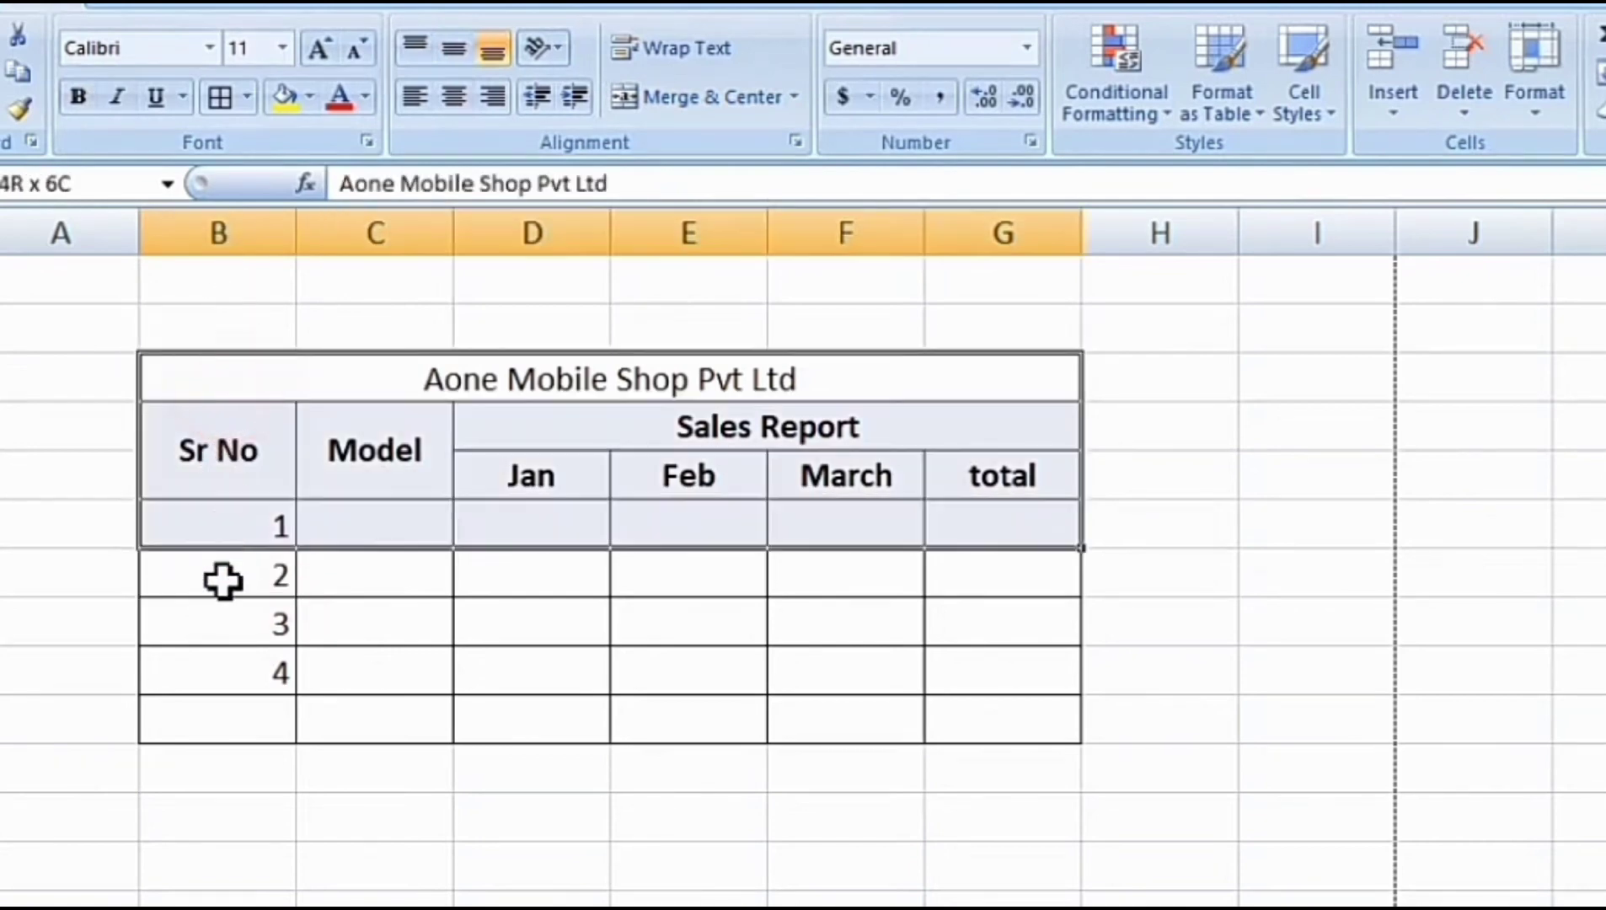
click(230, 570)
drag(230, 455, 204, 739)
click(205, 739)
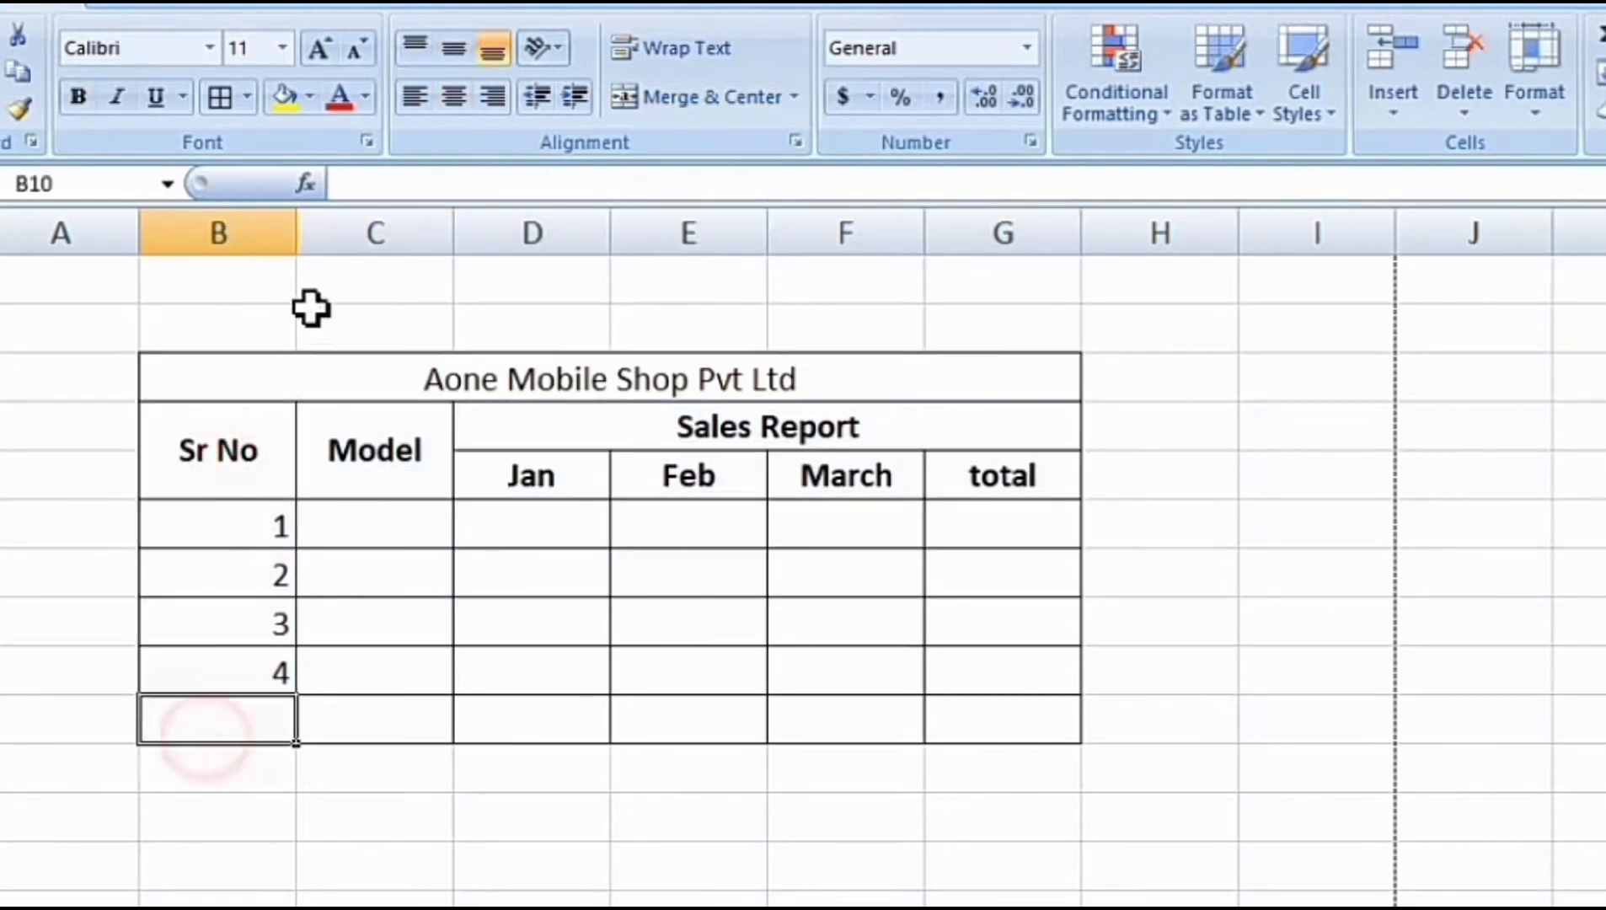
drag(295, 221, 239, 221)
click(326, 552)
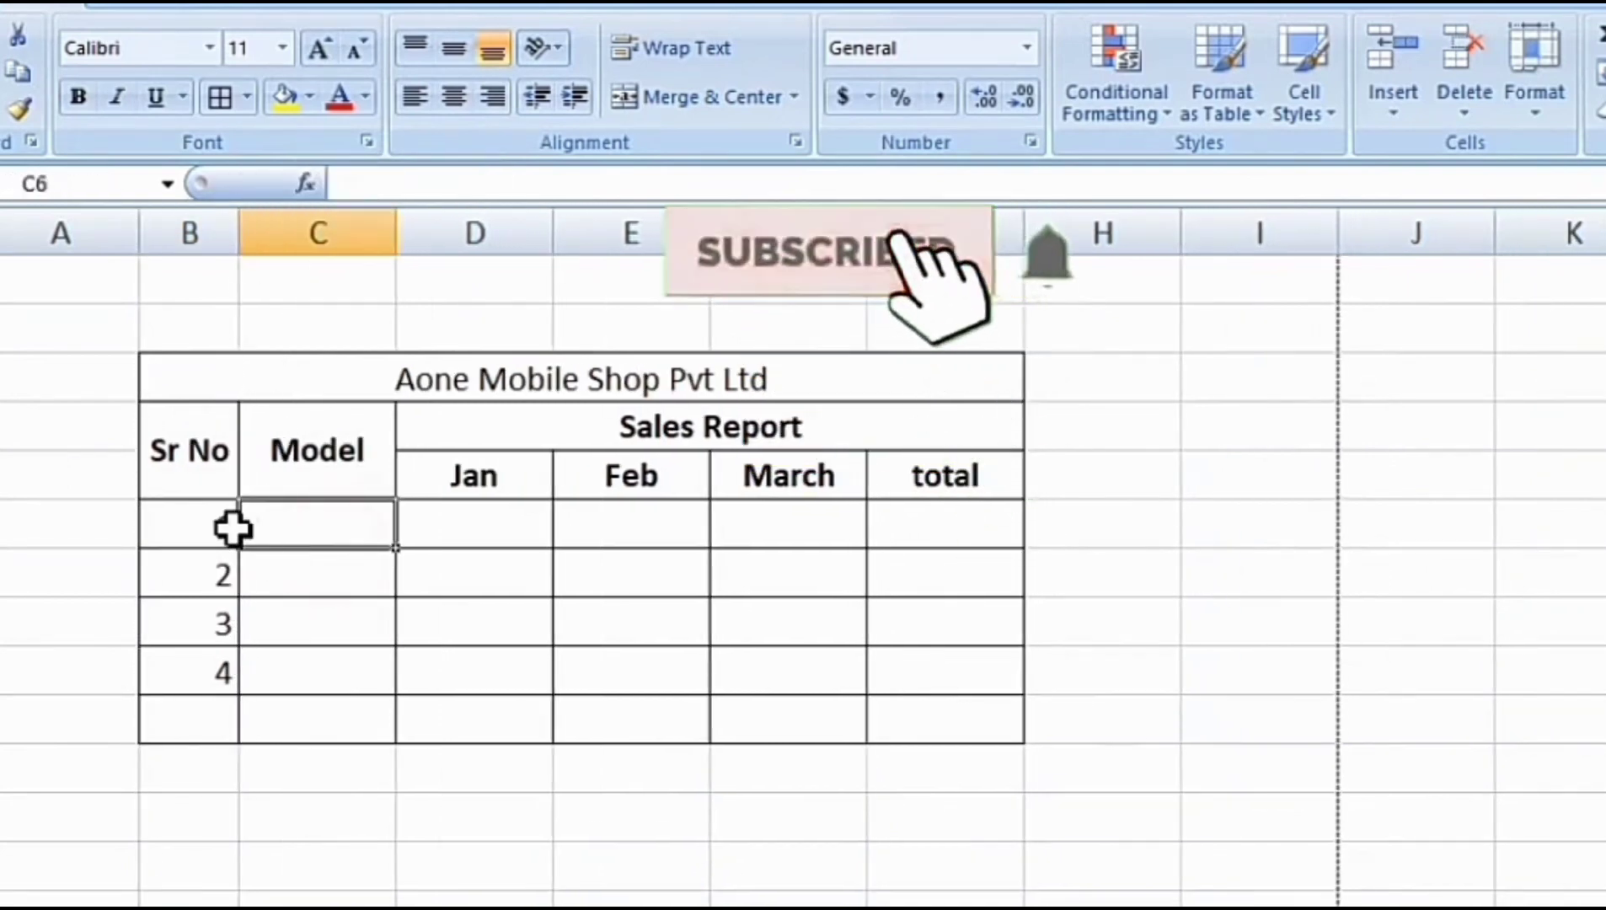
drag(202, 527, 190, 685)
Step: Centre the serial numbers in column B and make the 'Aone Mobile Shop Pvt Ltd' title bold
click(176, 234)
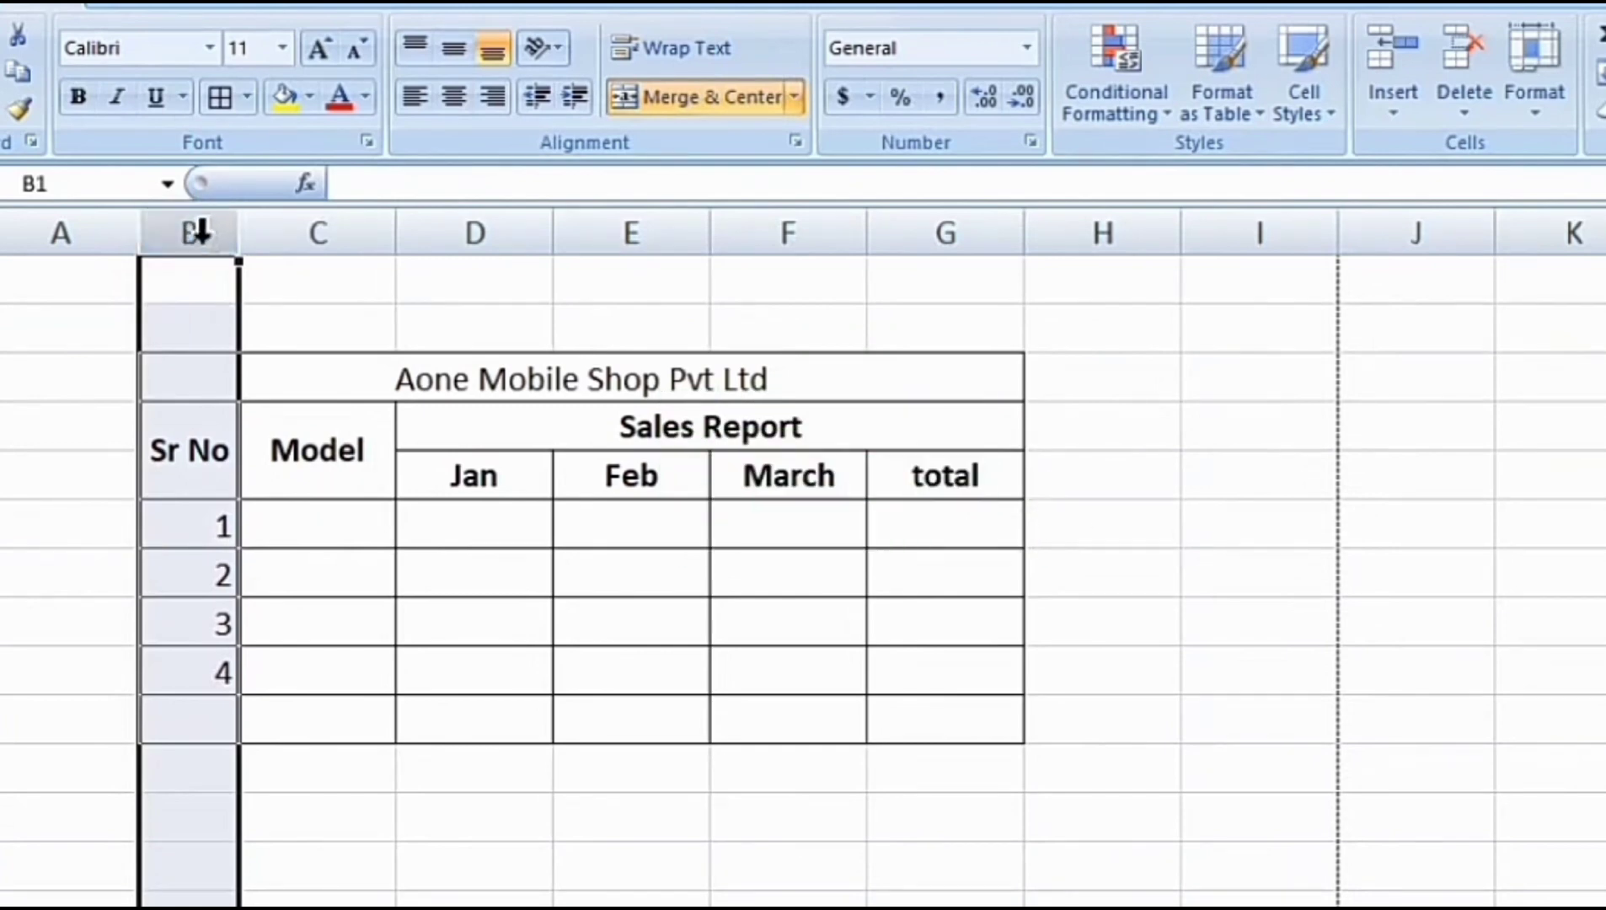
click(198, 227)
click(453, 99)
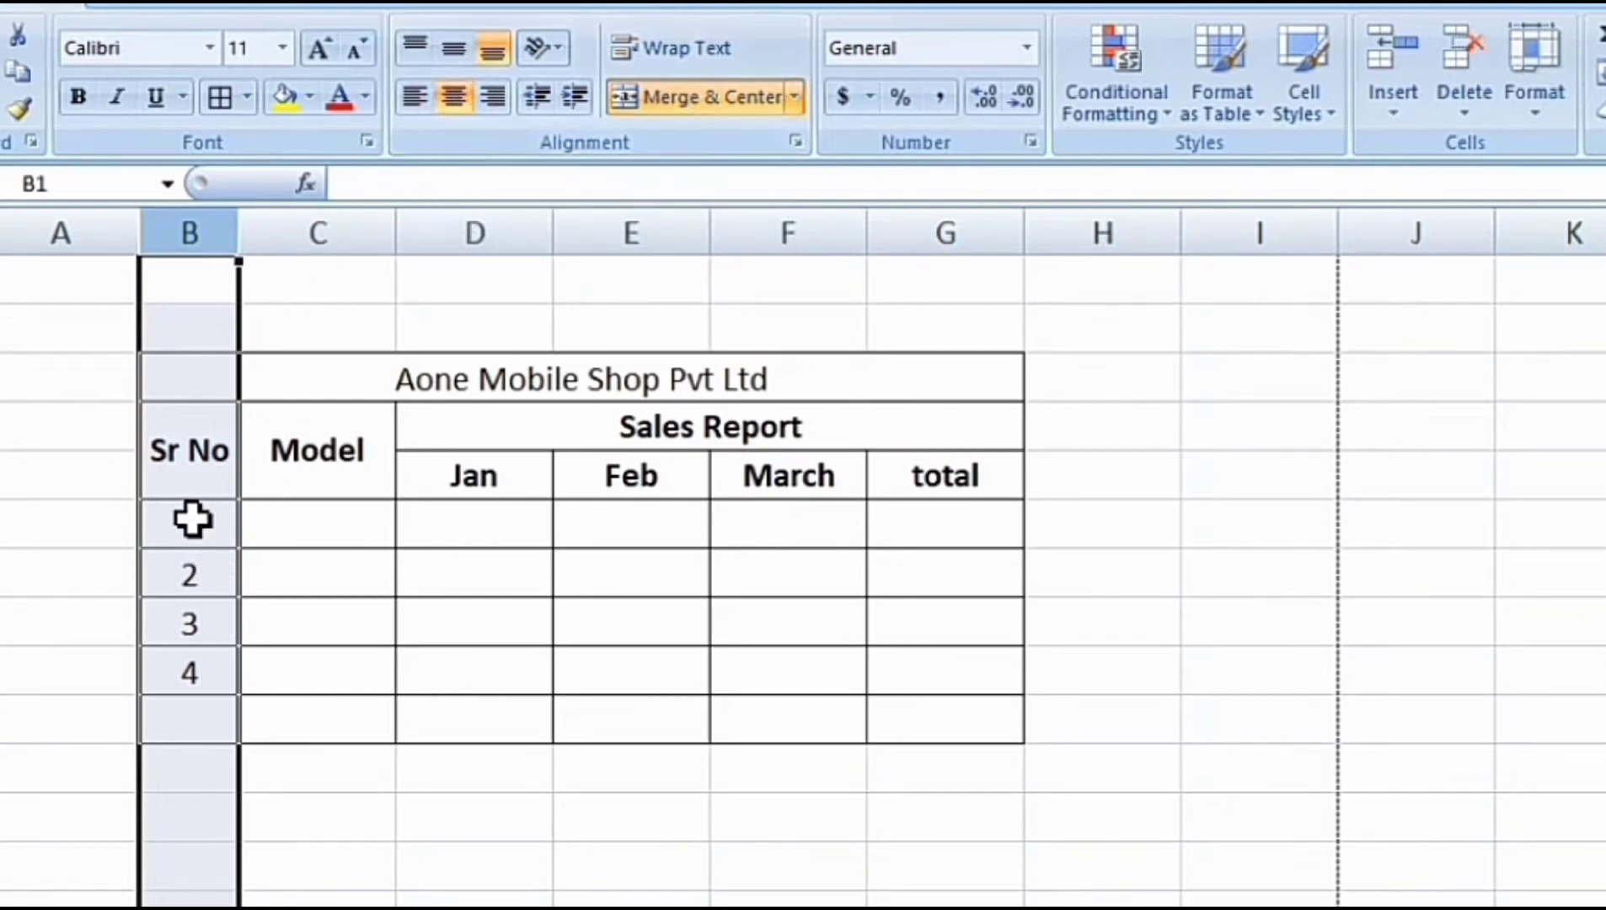
drag(192, 520, 185, 674)
click(326, 645)
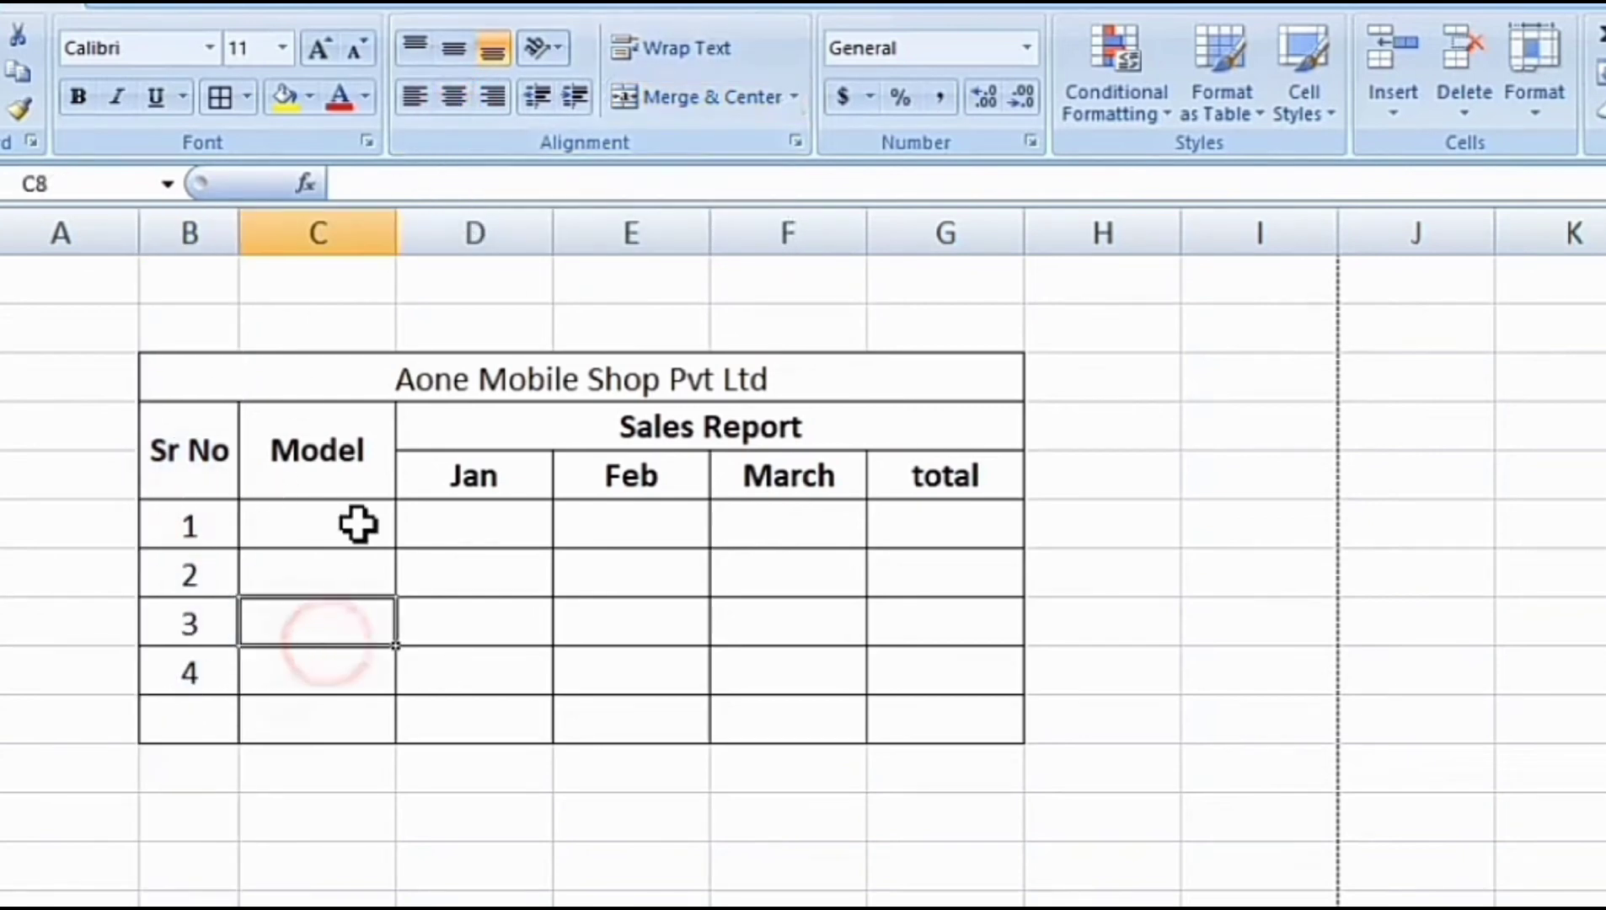
click(358, 524)
click(438, 371)
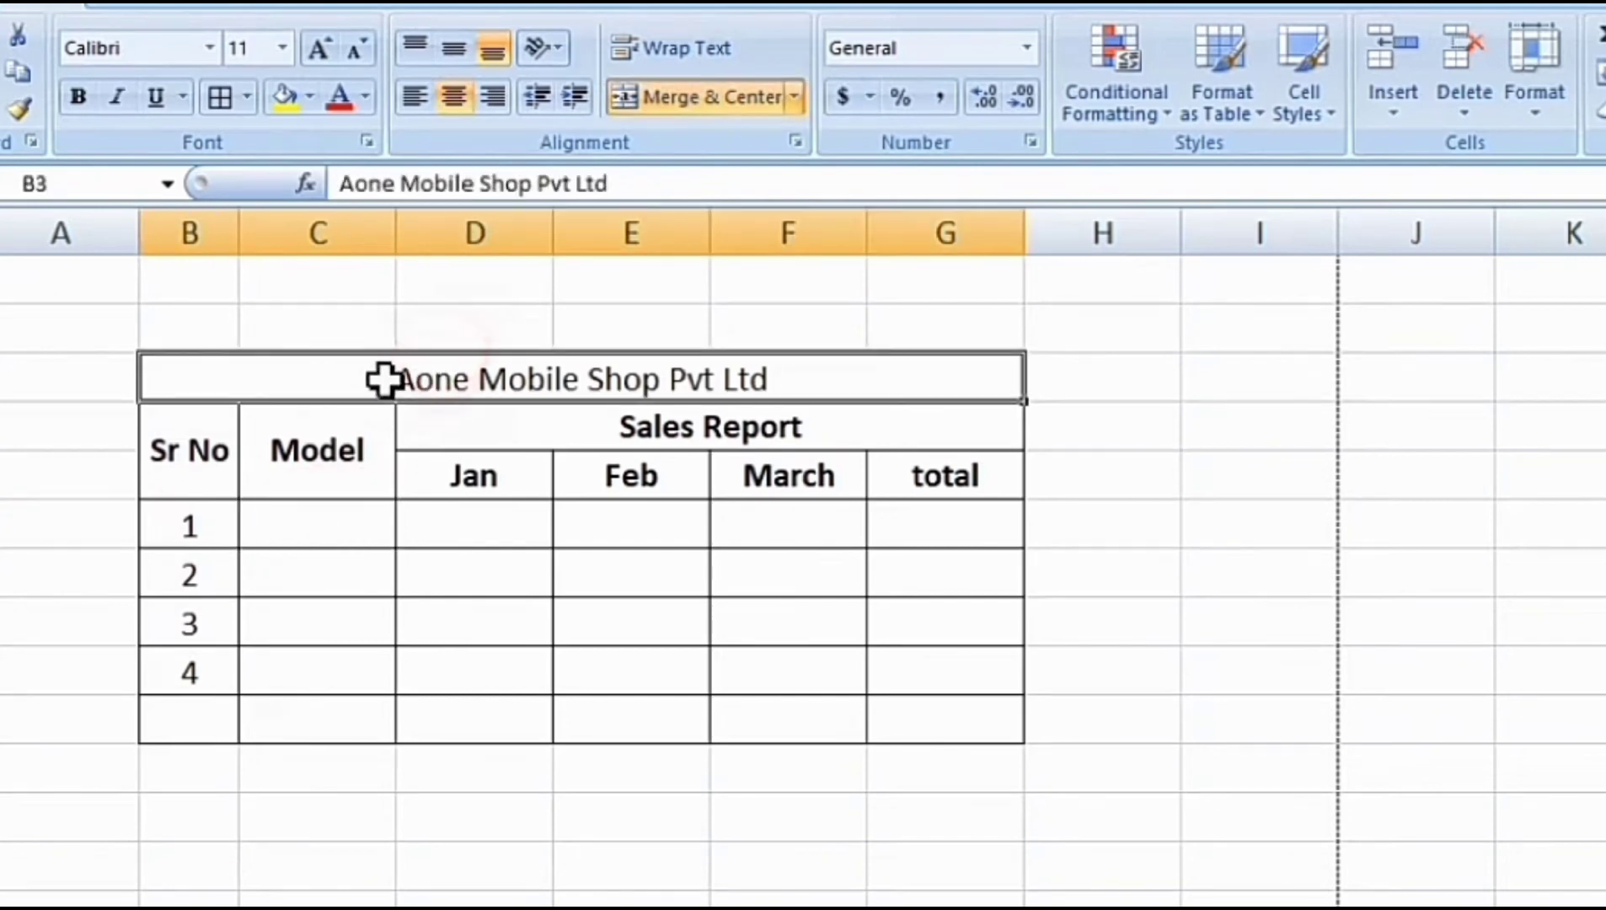
click(78, 97)
Step: Set the whole table, from the title through row 10, to 12-point text
click(483, 556)
drag(251, 373, 713, 706)
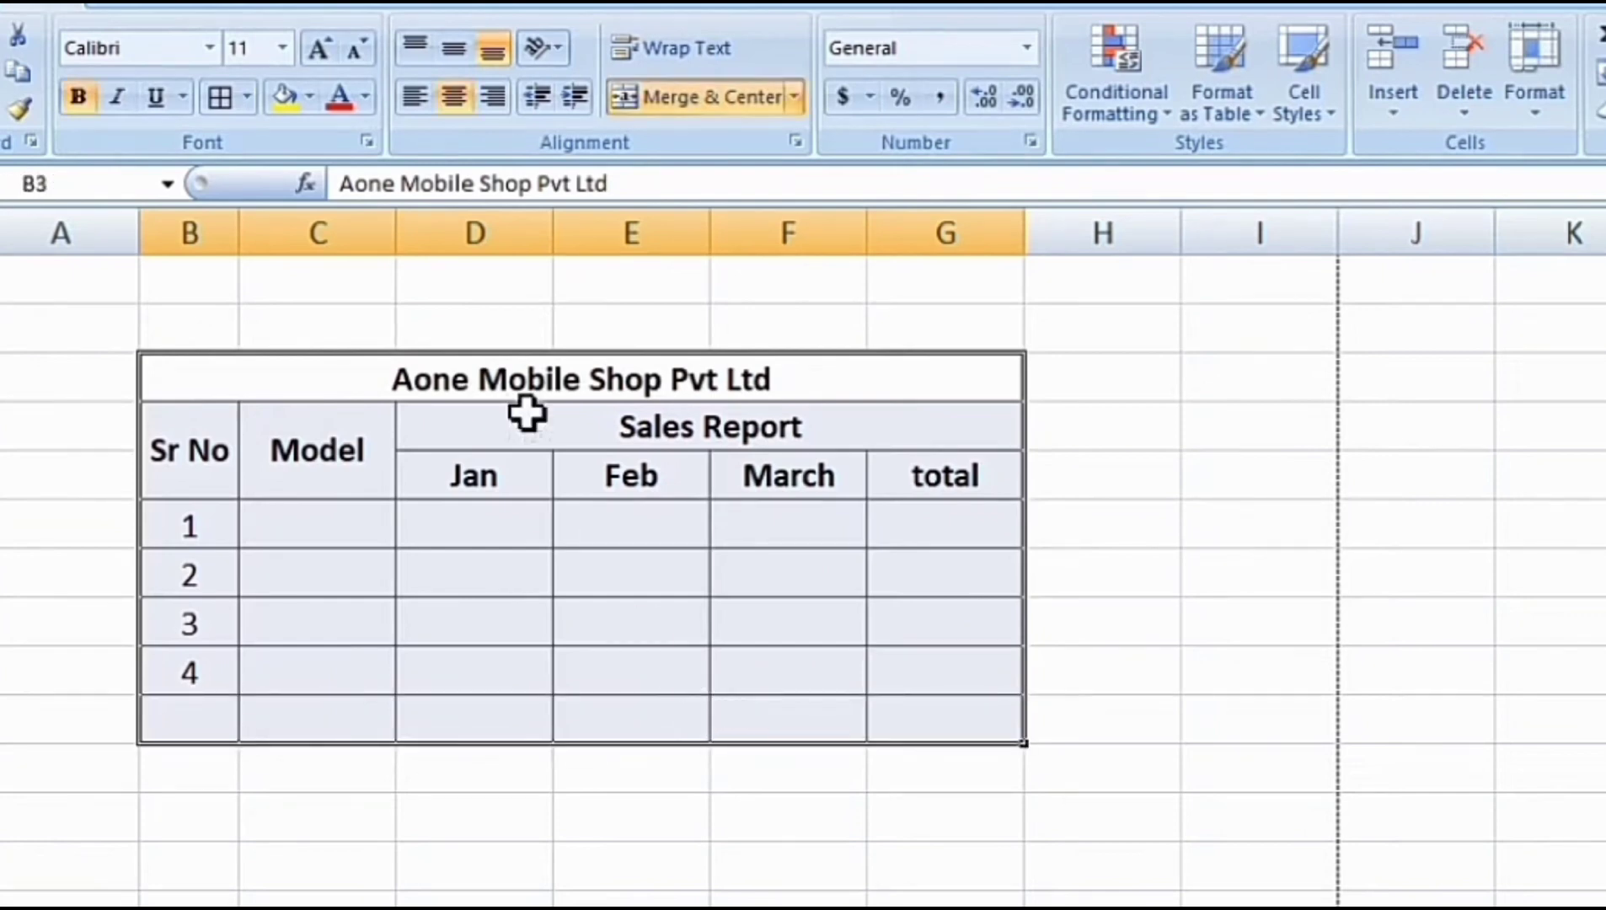
click(270, 59)
text(1)
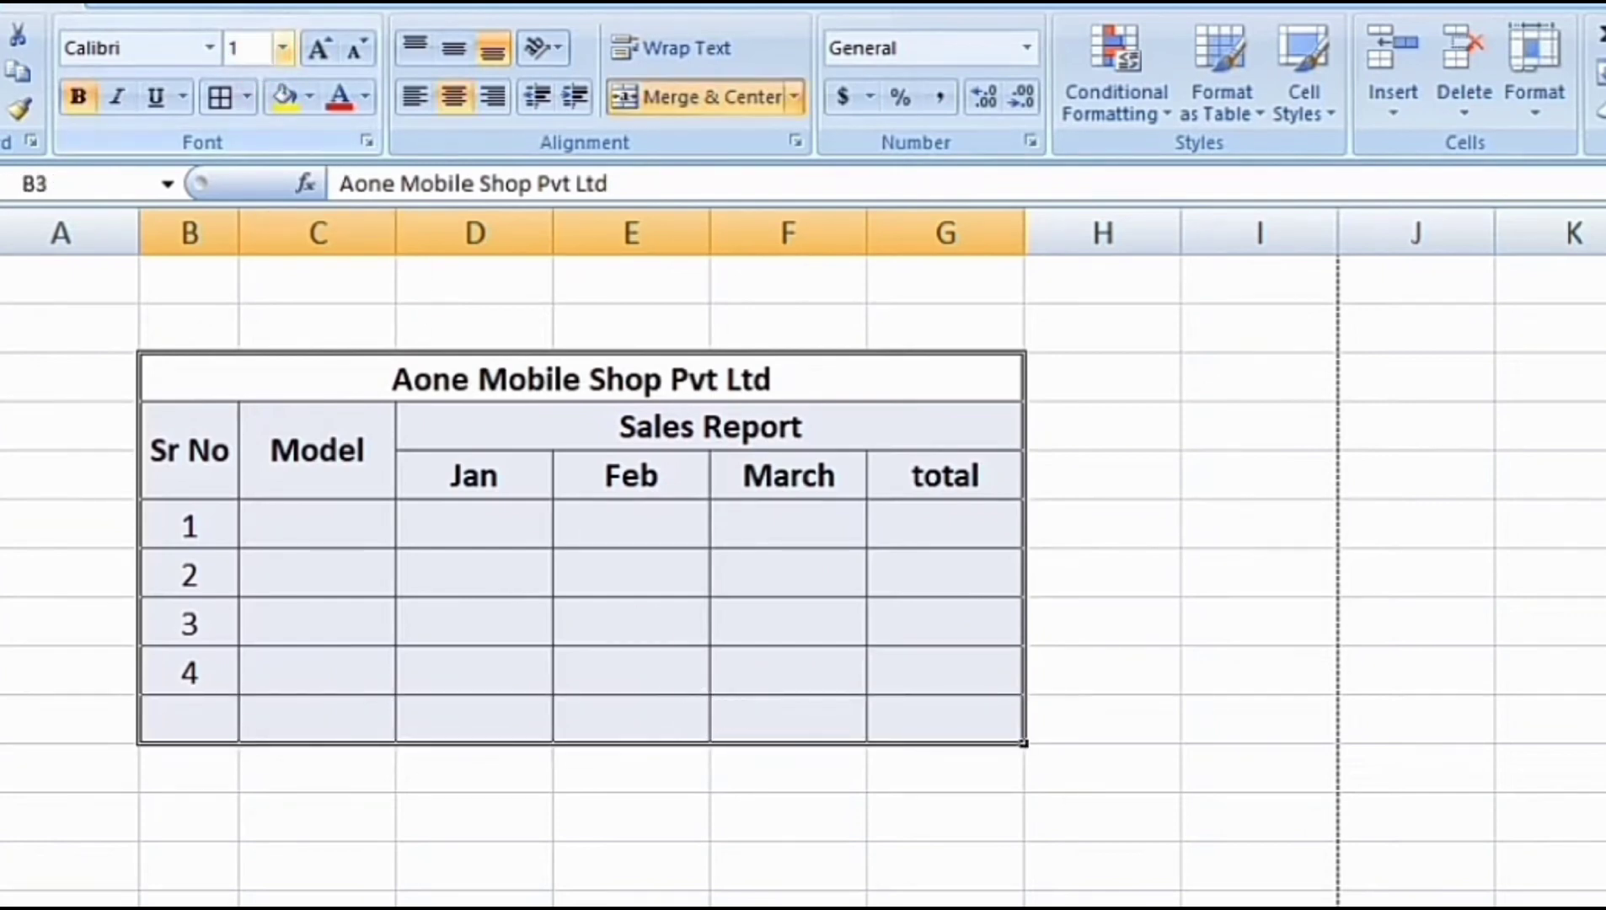
text(2)
key(Return)
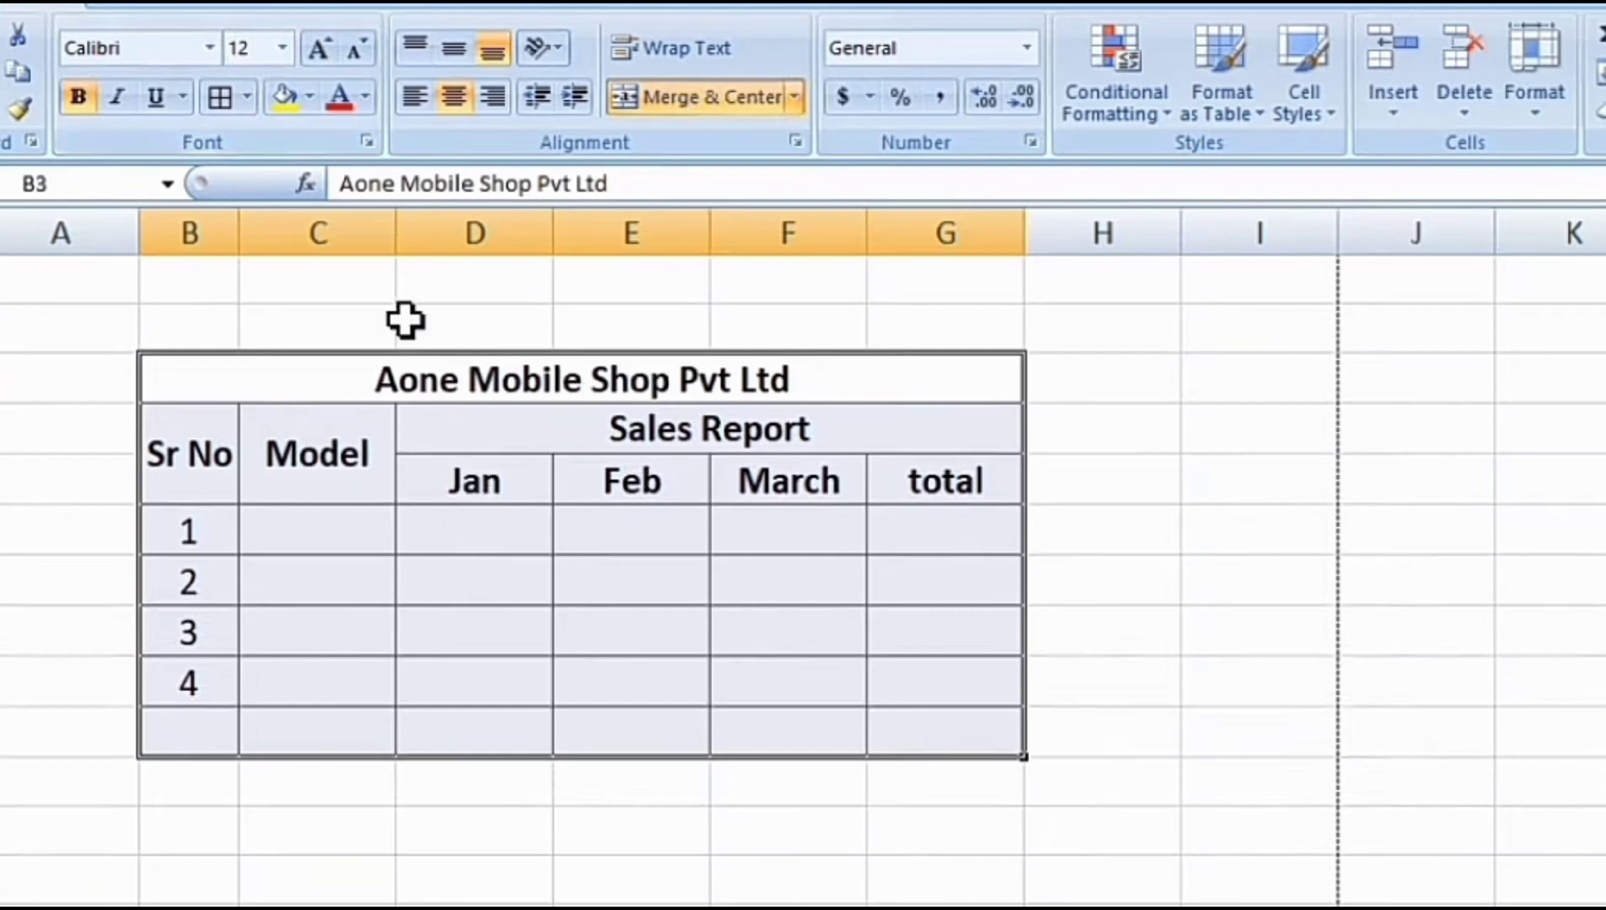
click(208, 49)
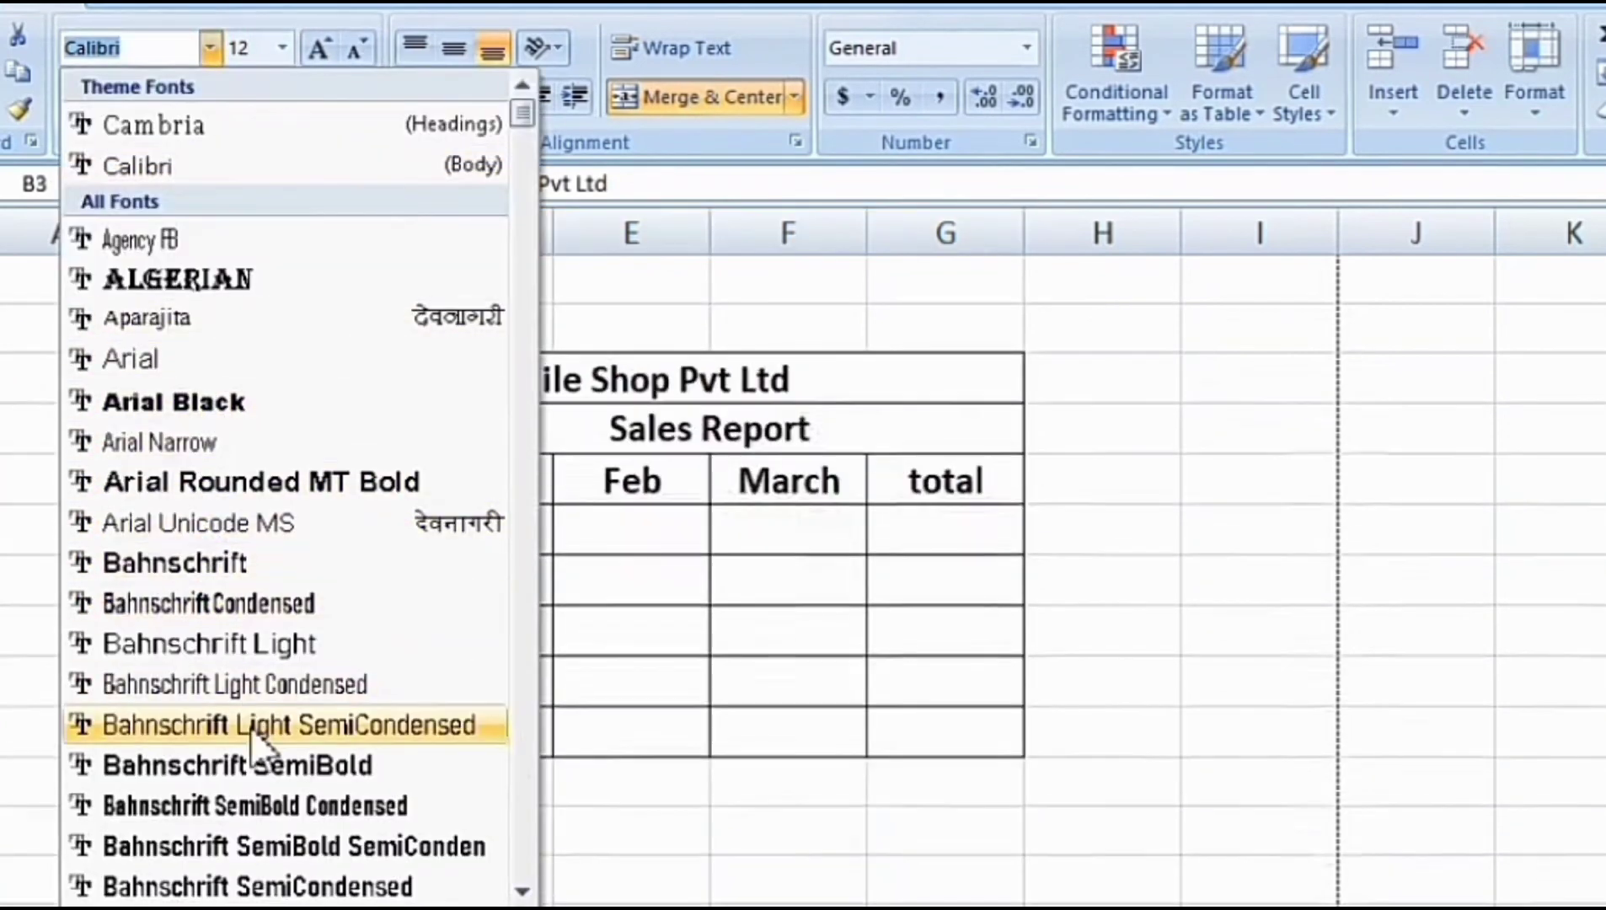
click(954, 616)
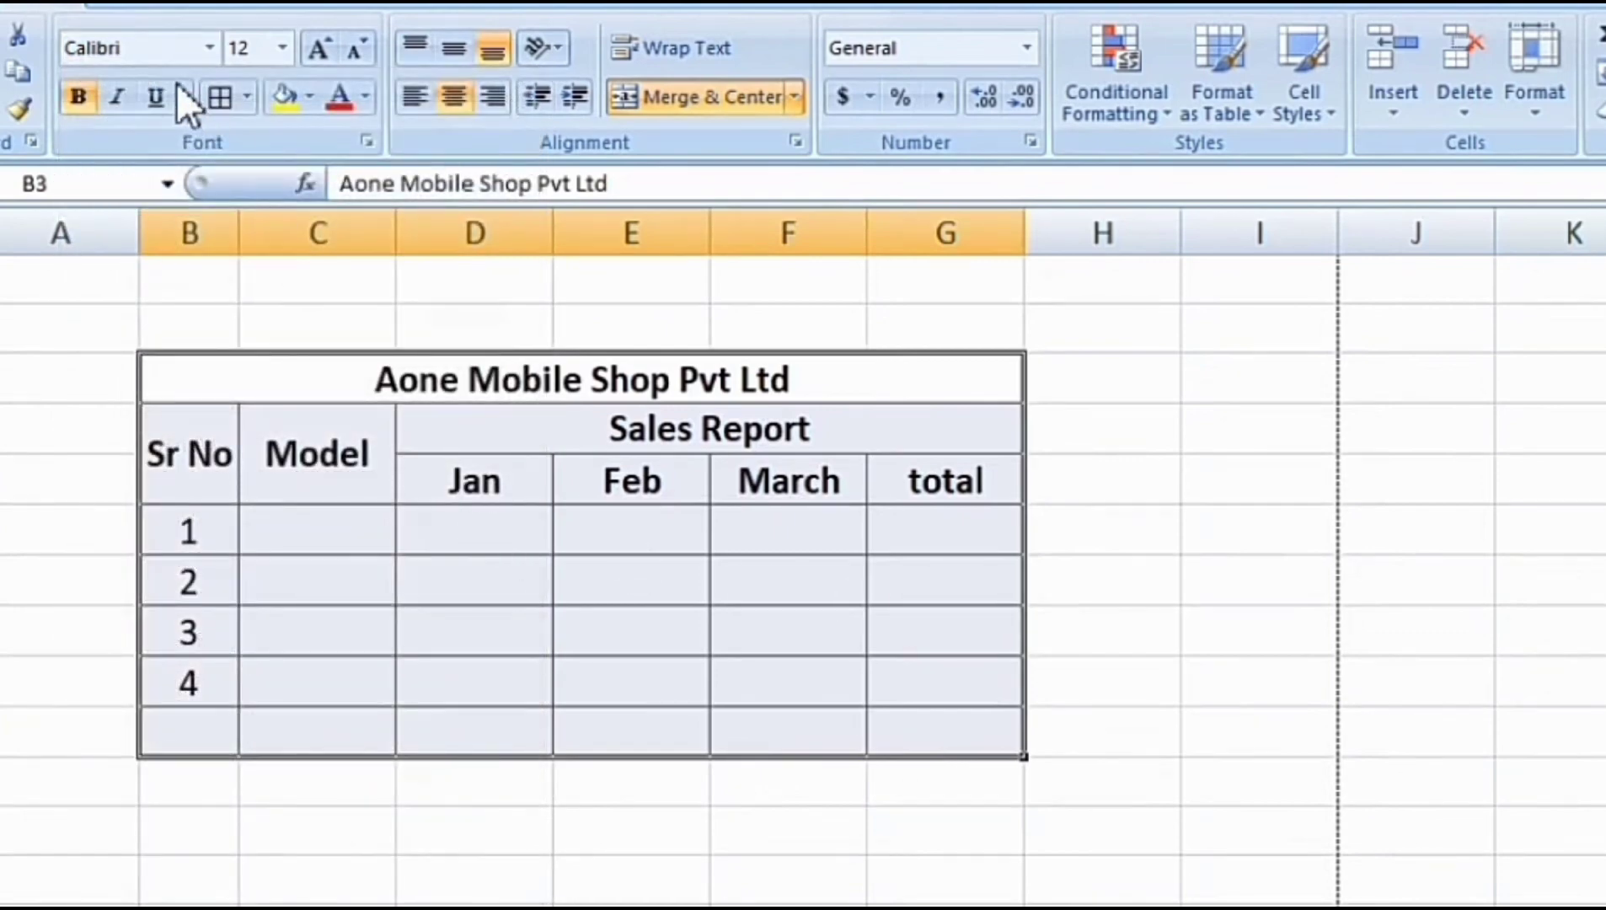
click(453, 582)
click(678, 620)
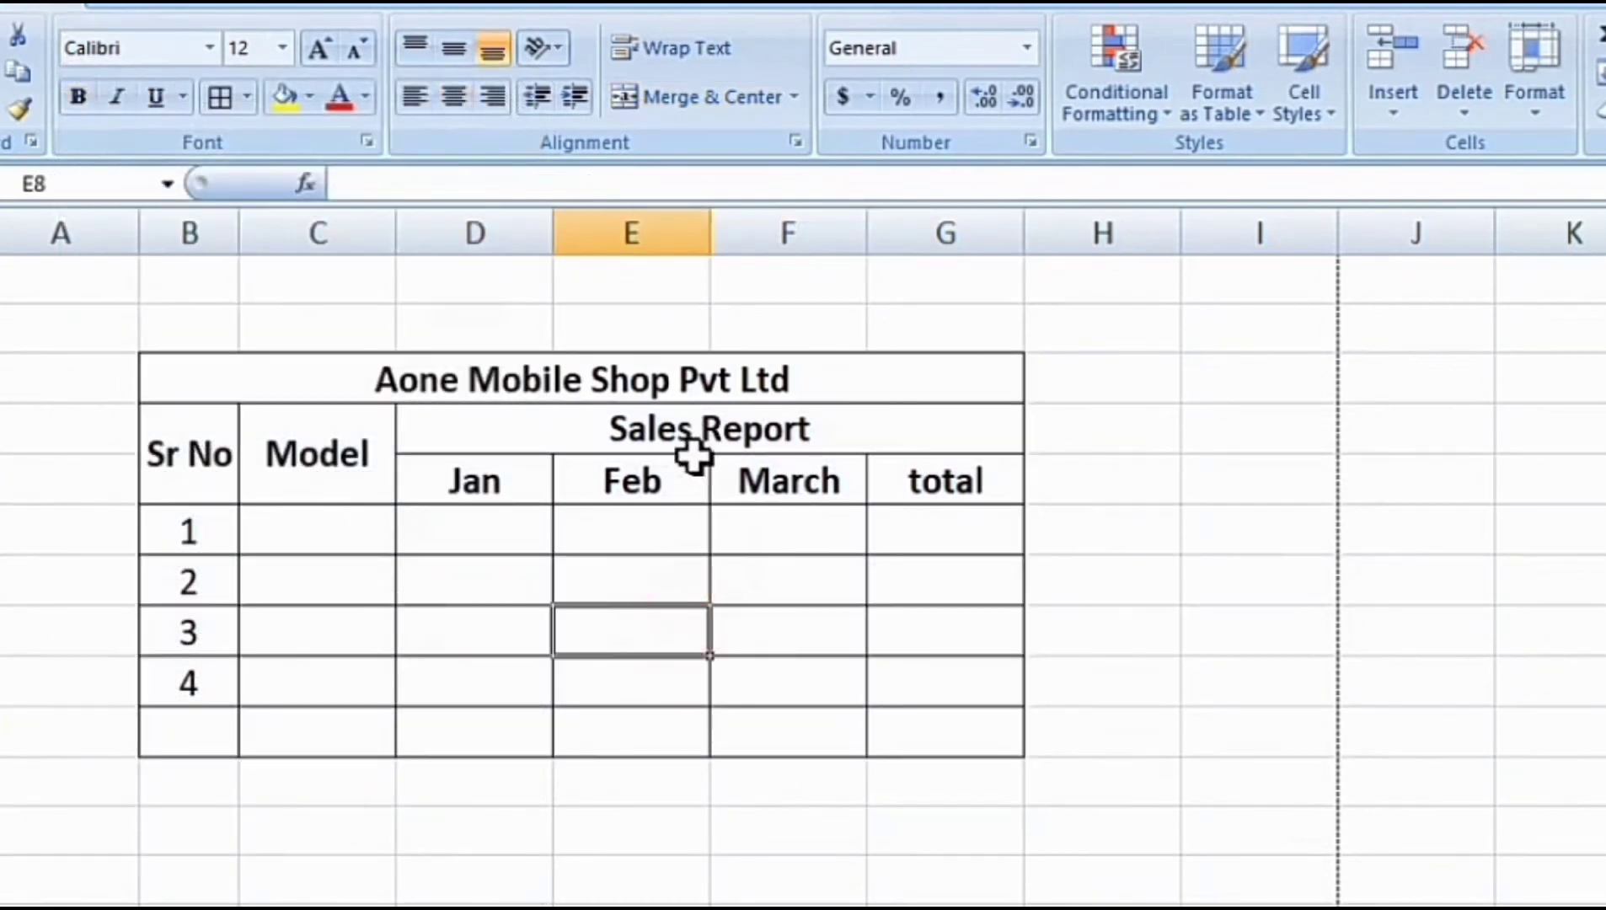
Step: Enter model Vivo Y15 with a January sales figure of 45000
click(323, 524)
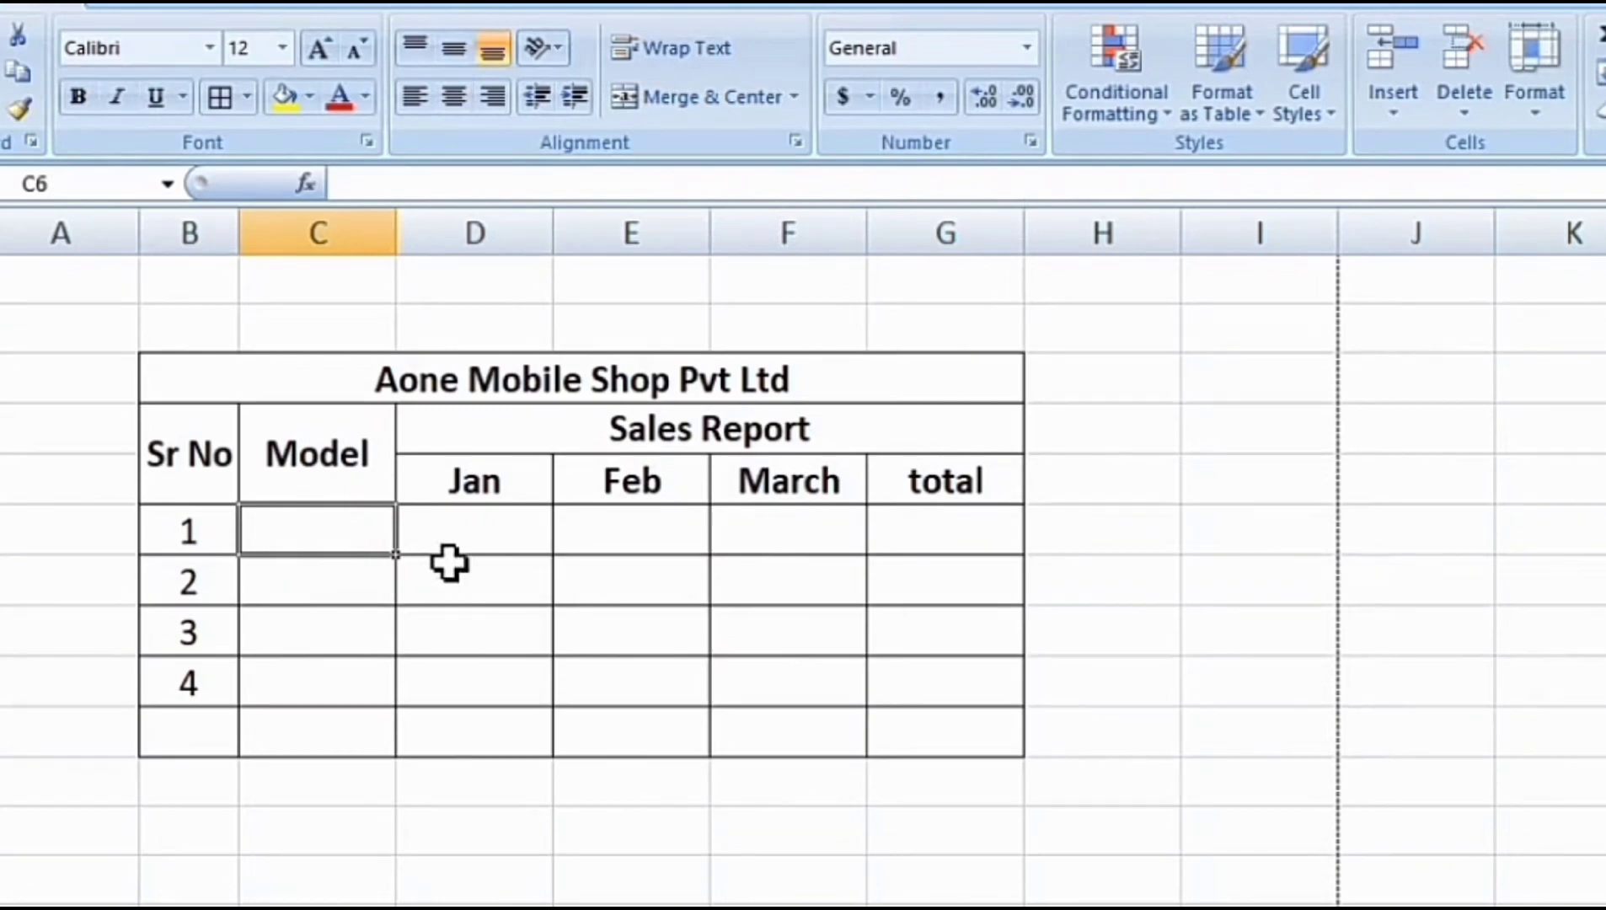
text(Vivo Y15)
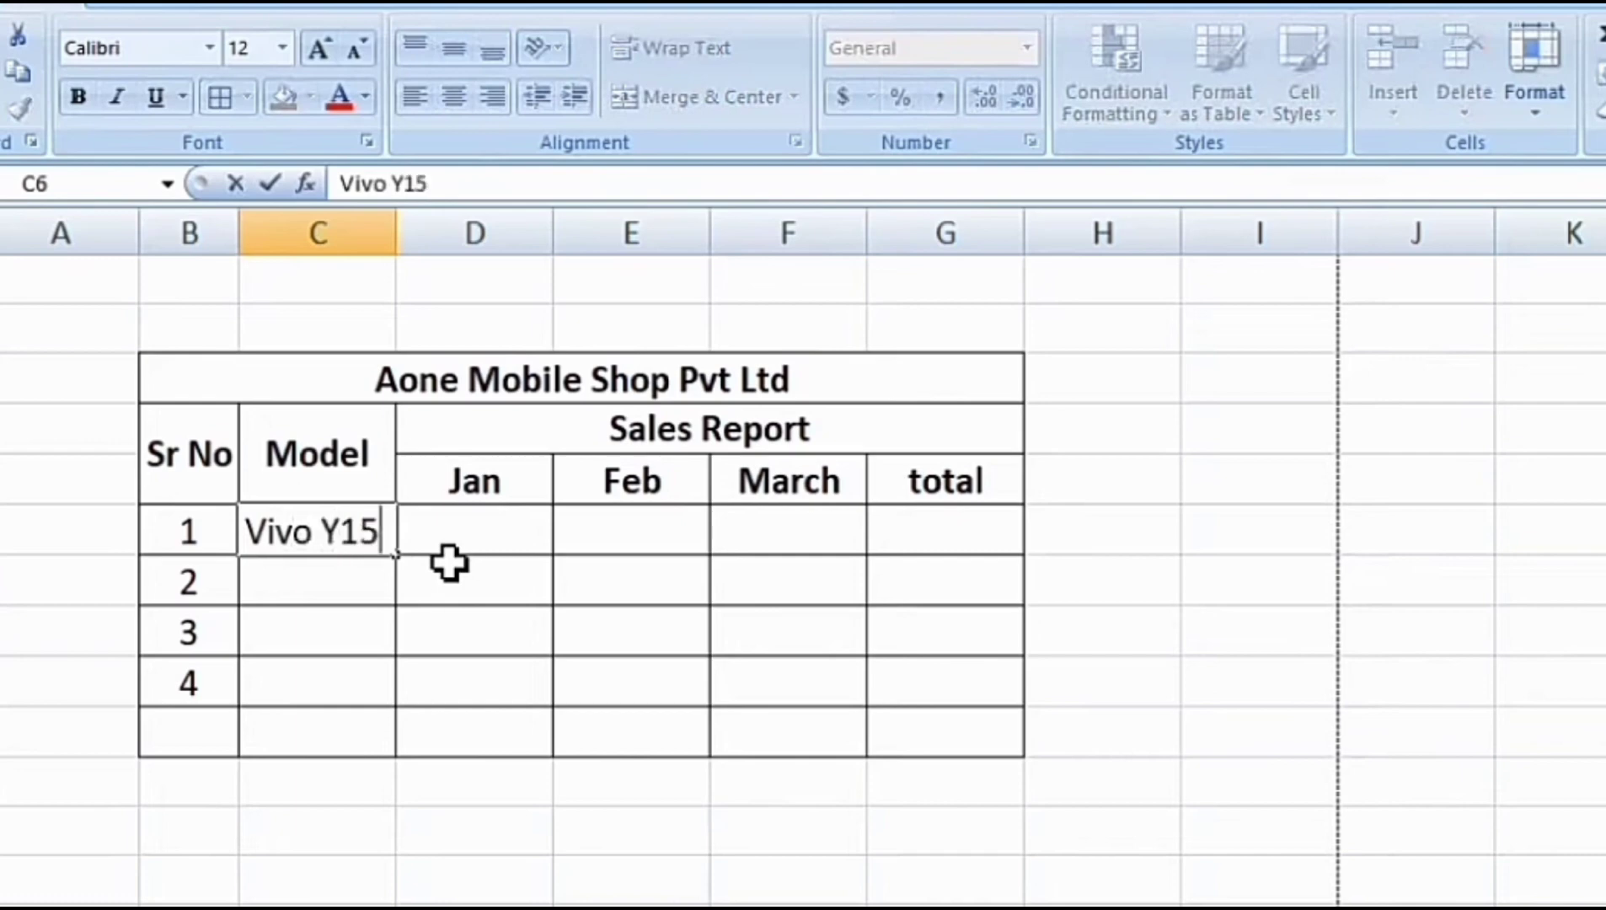
key(Tab)
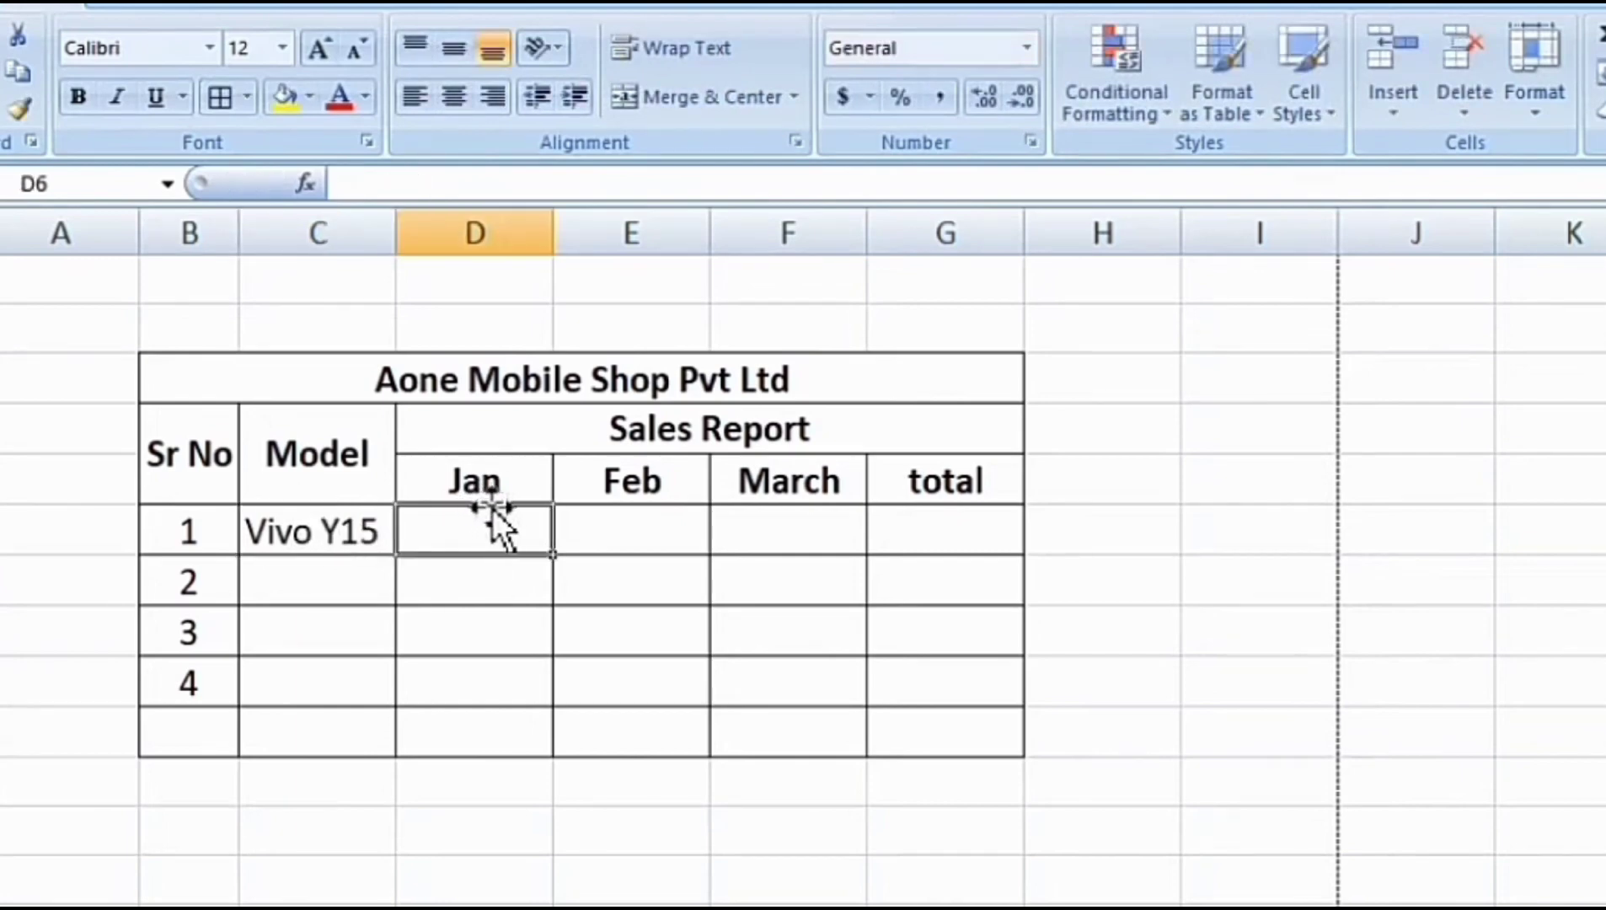
text(450)
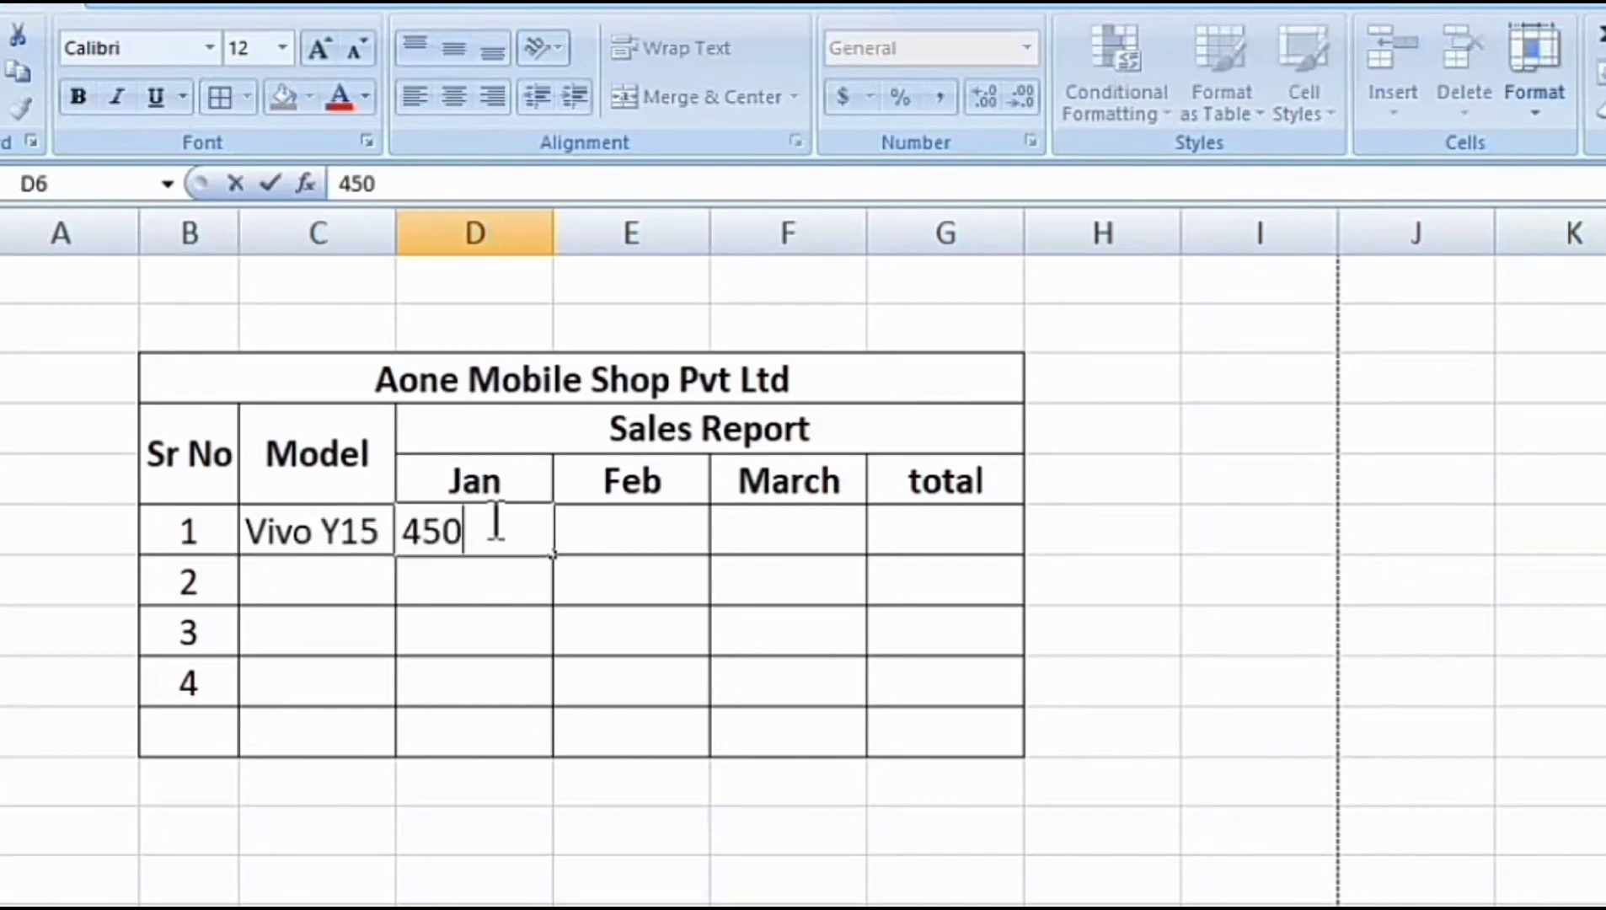
text(00)
key(Return)
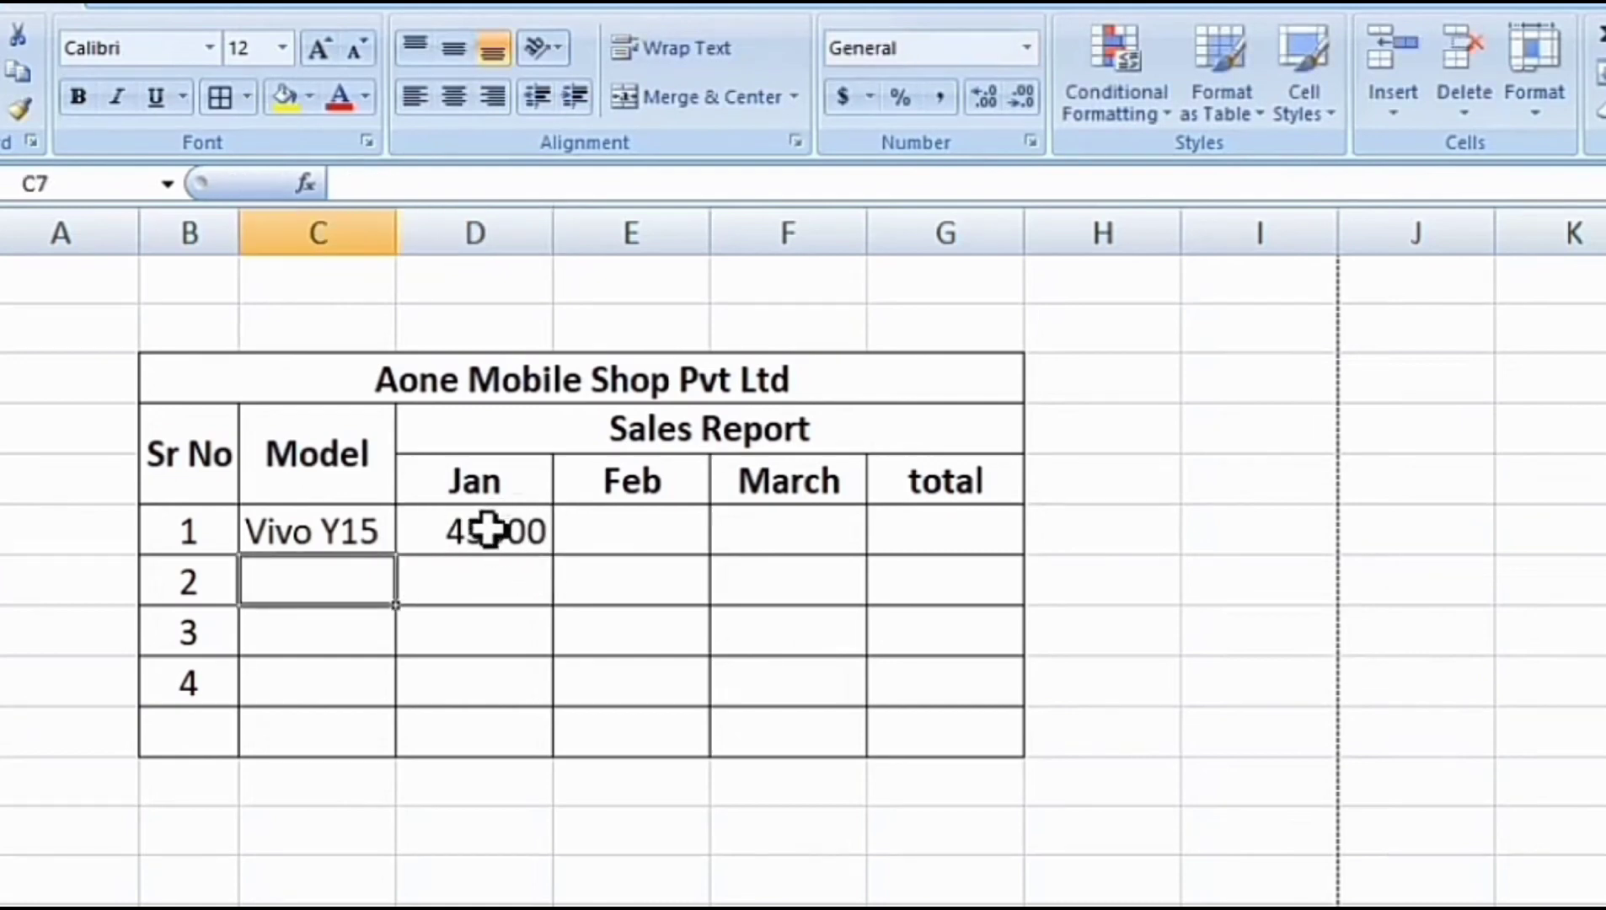
Step: Fill in Vivo Y15's Feb figure 35622 and March figure 20000
click(489, 529)
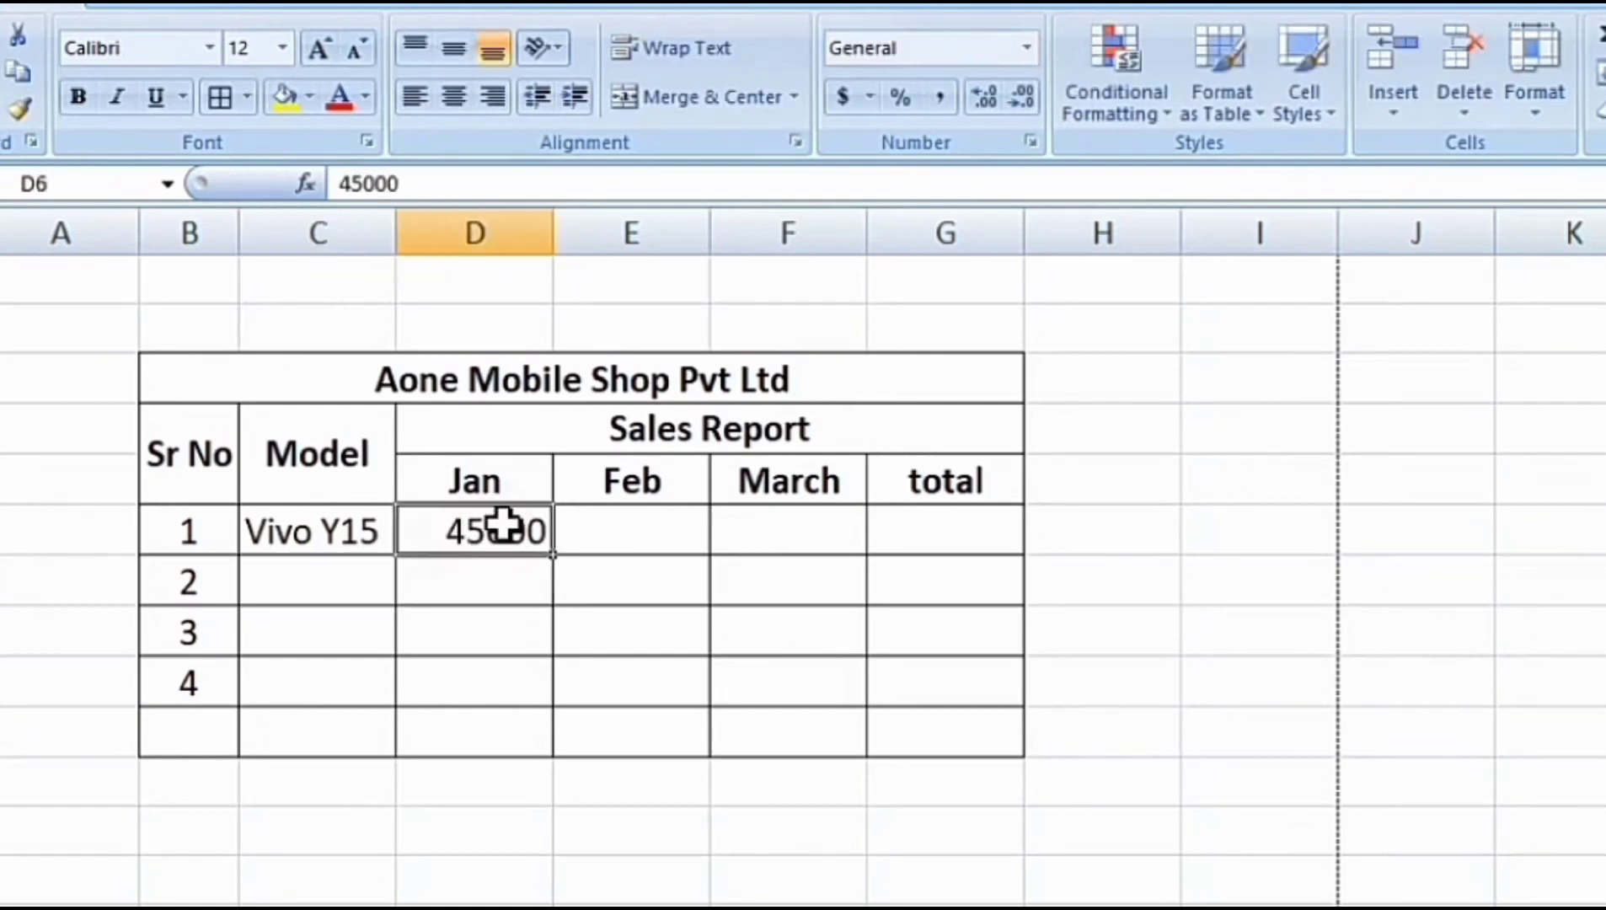
key(Tab)
text(35622)
key(Return)
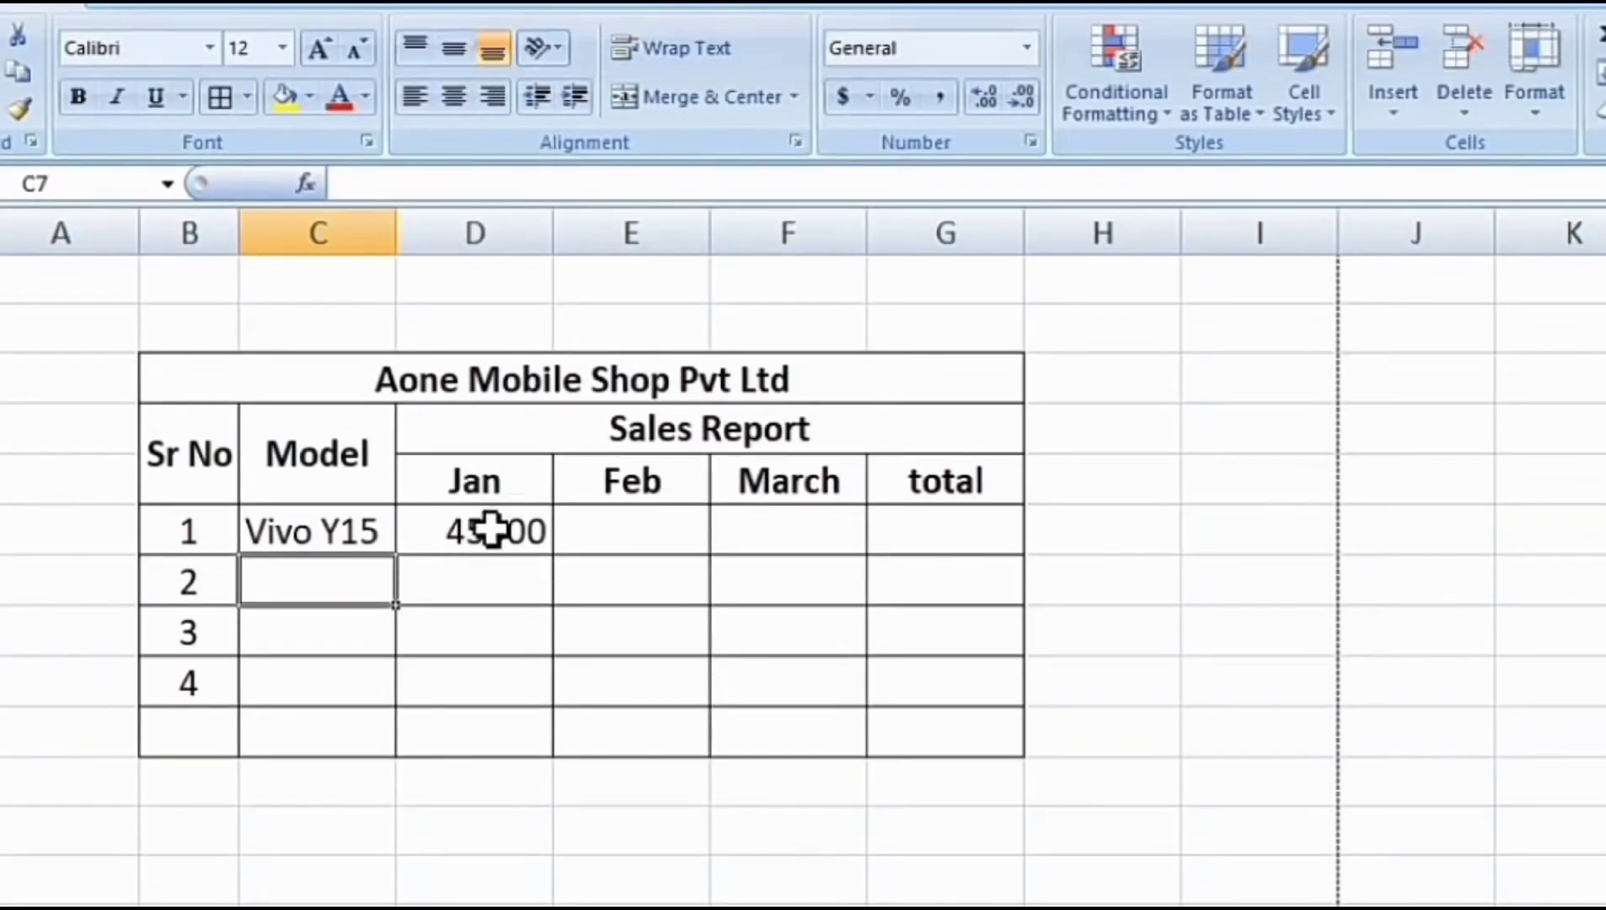
click(488, 529)
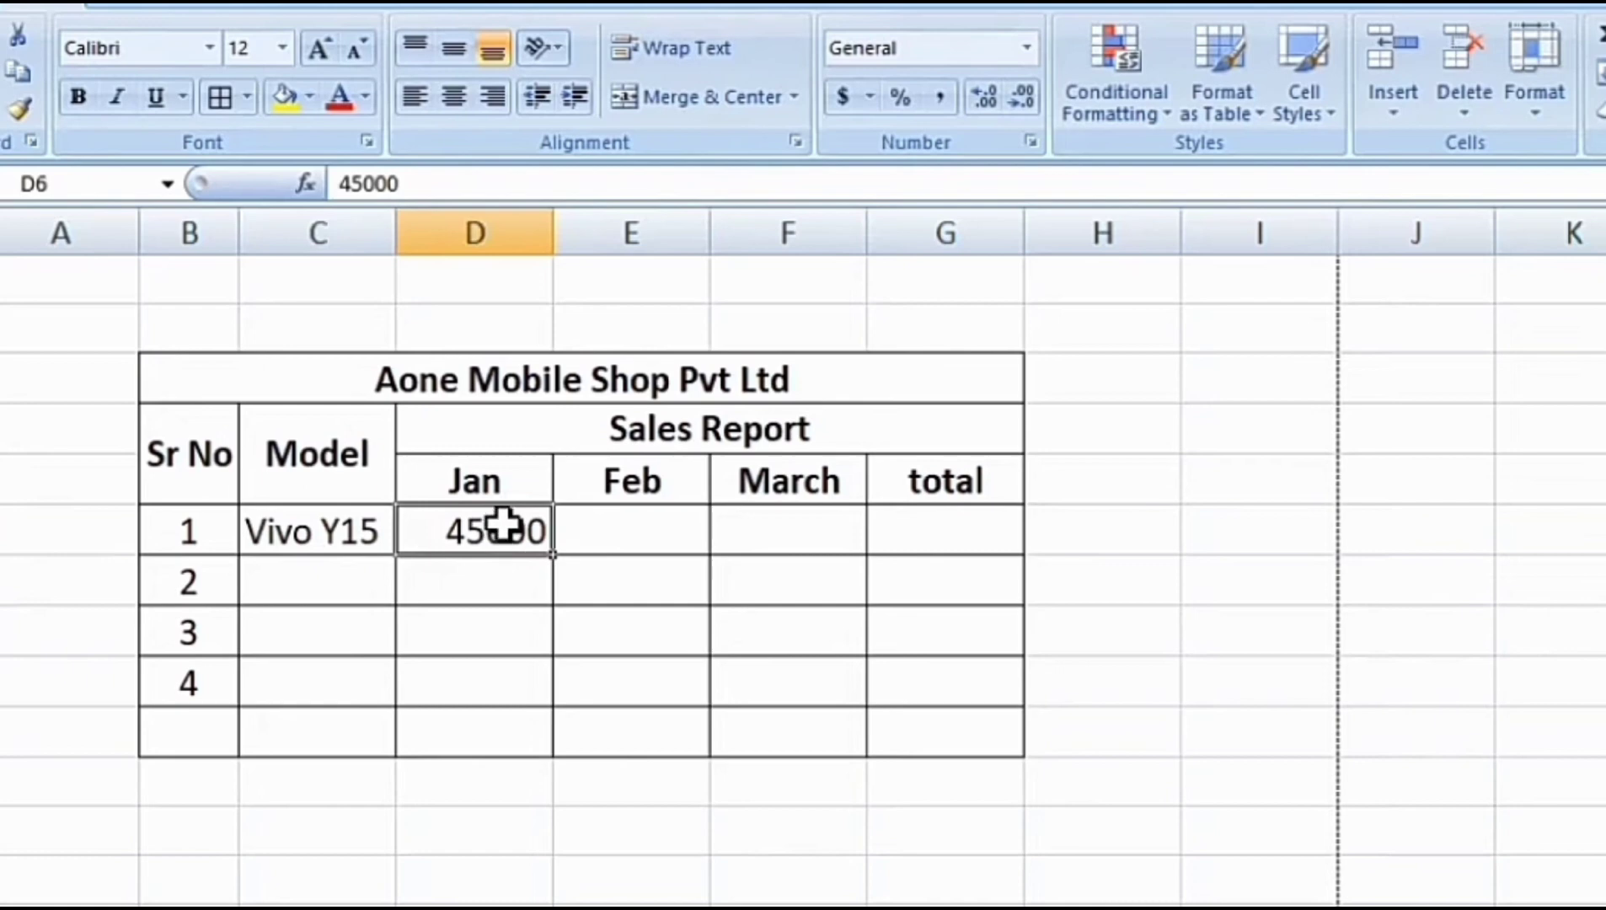
key(Tab)
text(3)
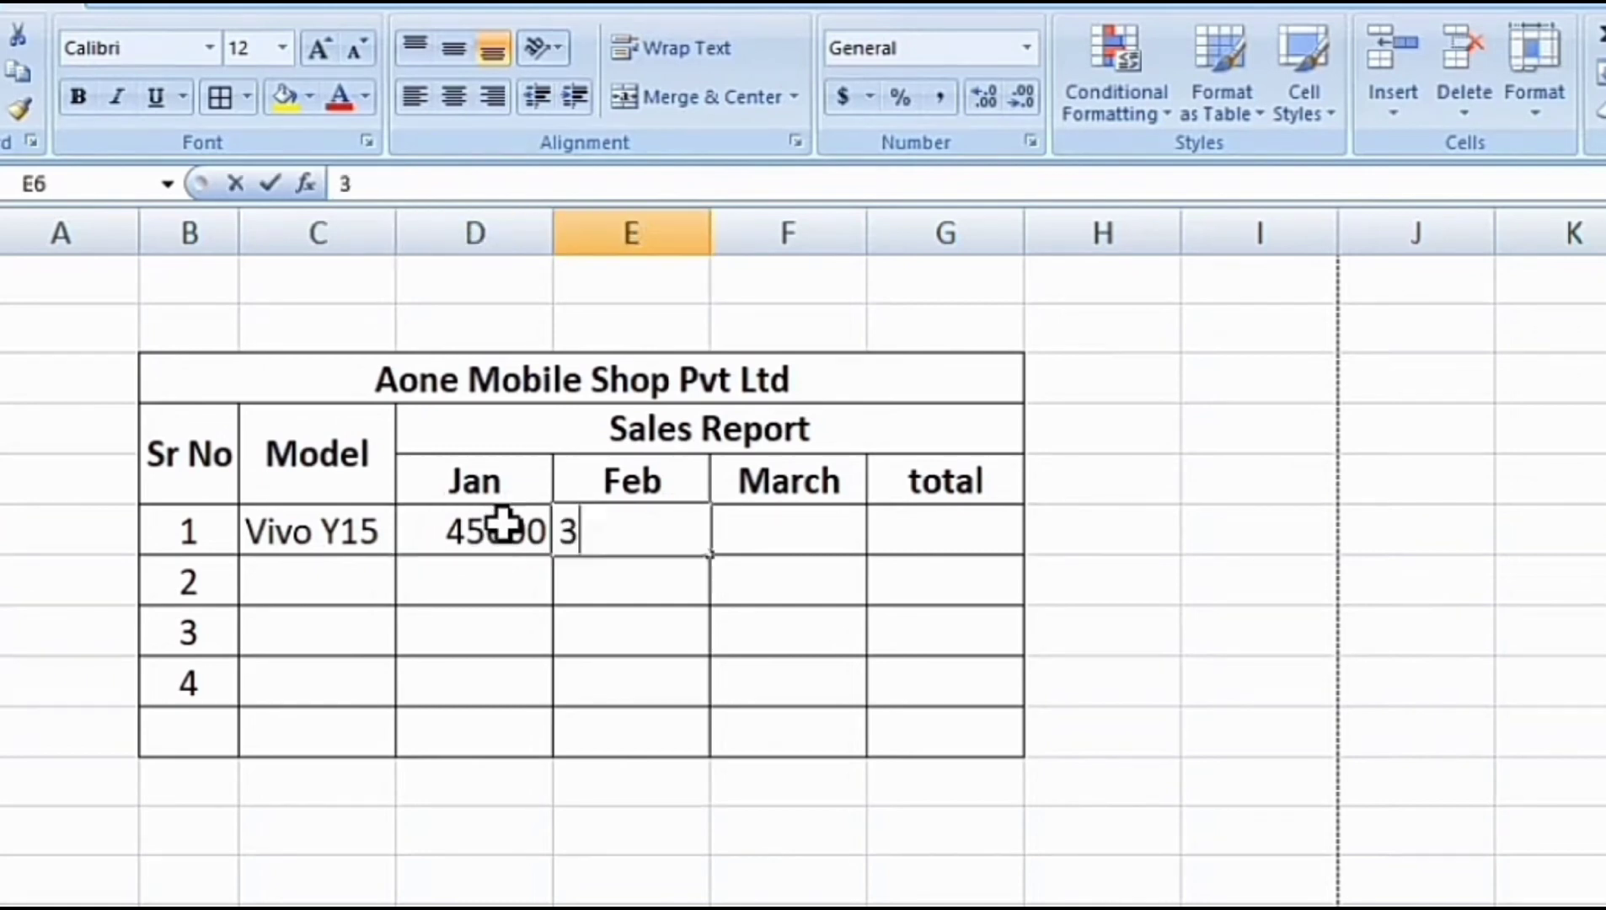
text(5622)
key(Return)
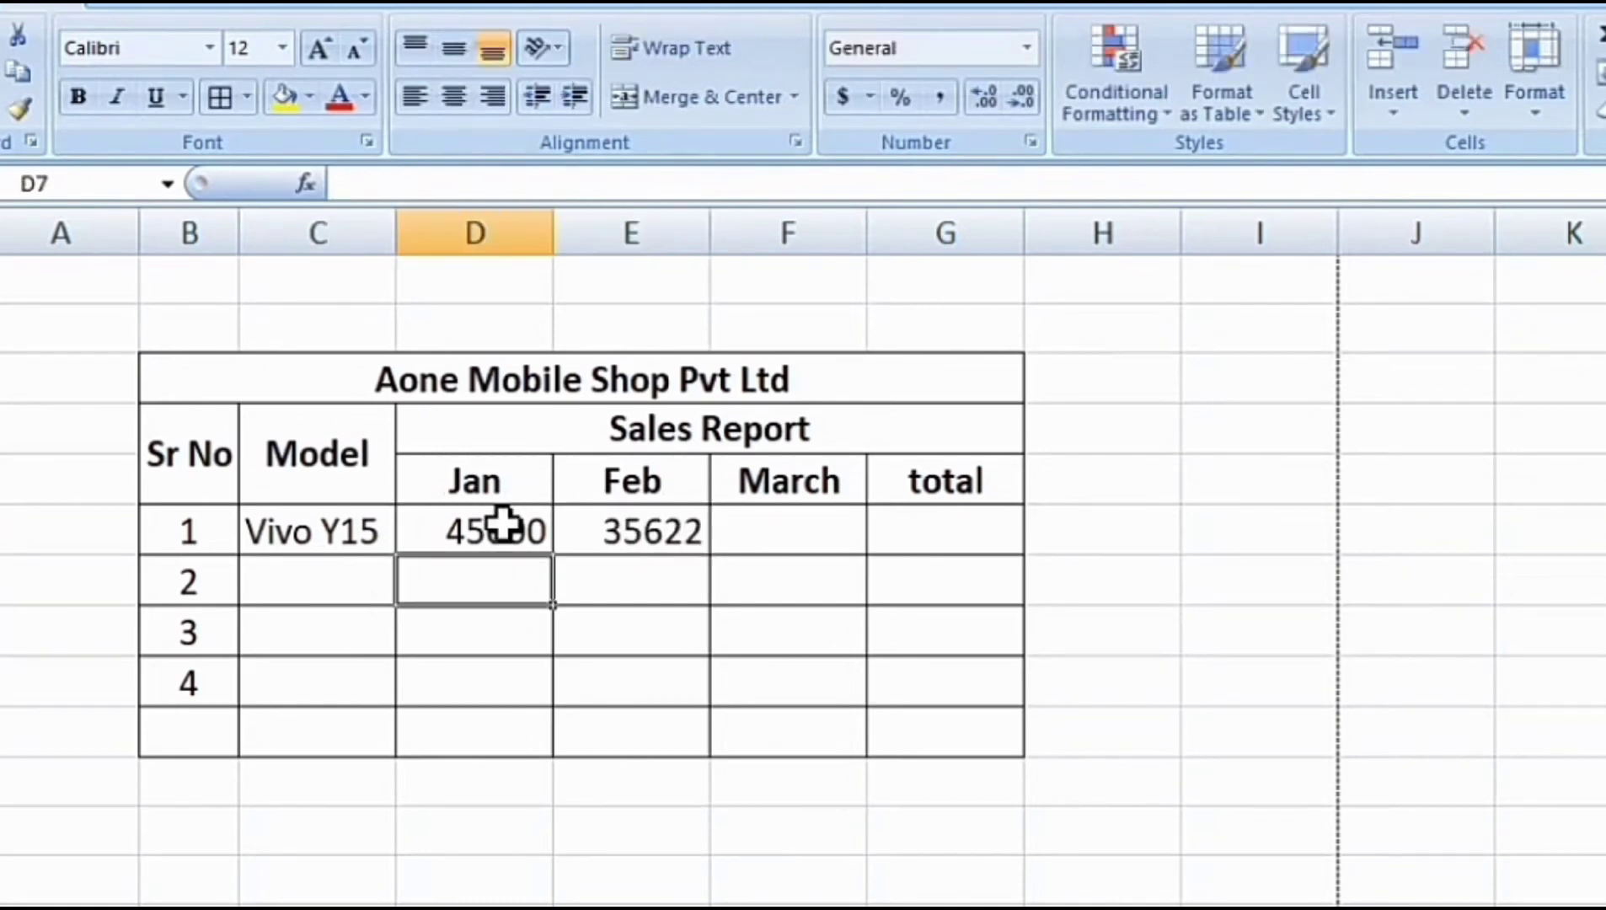
key(Up)
key(Right)
key(Right)
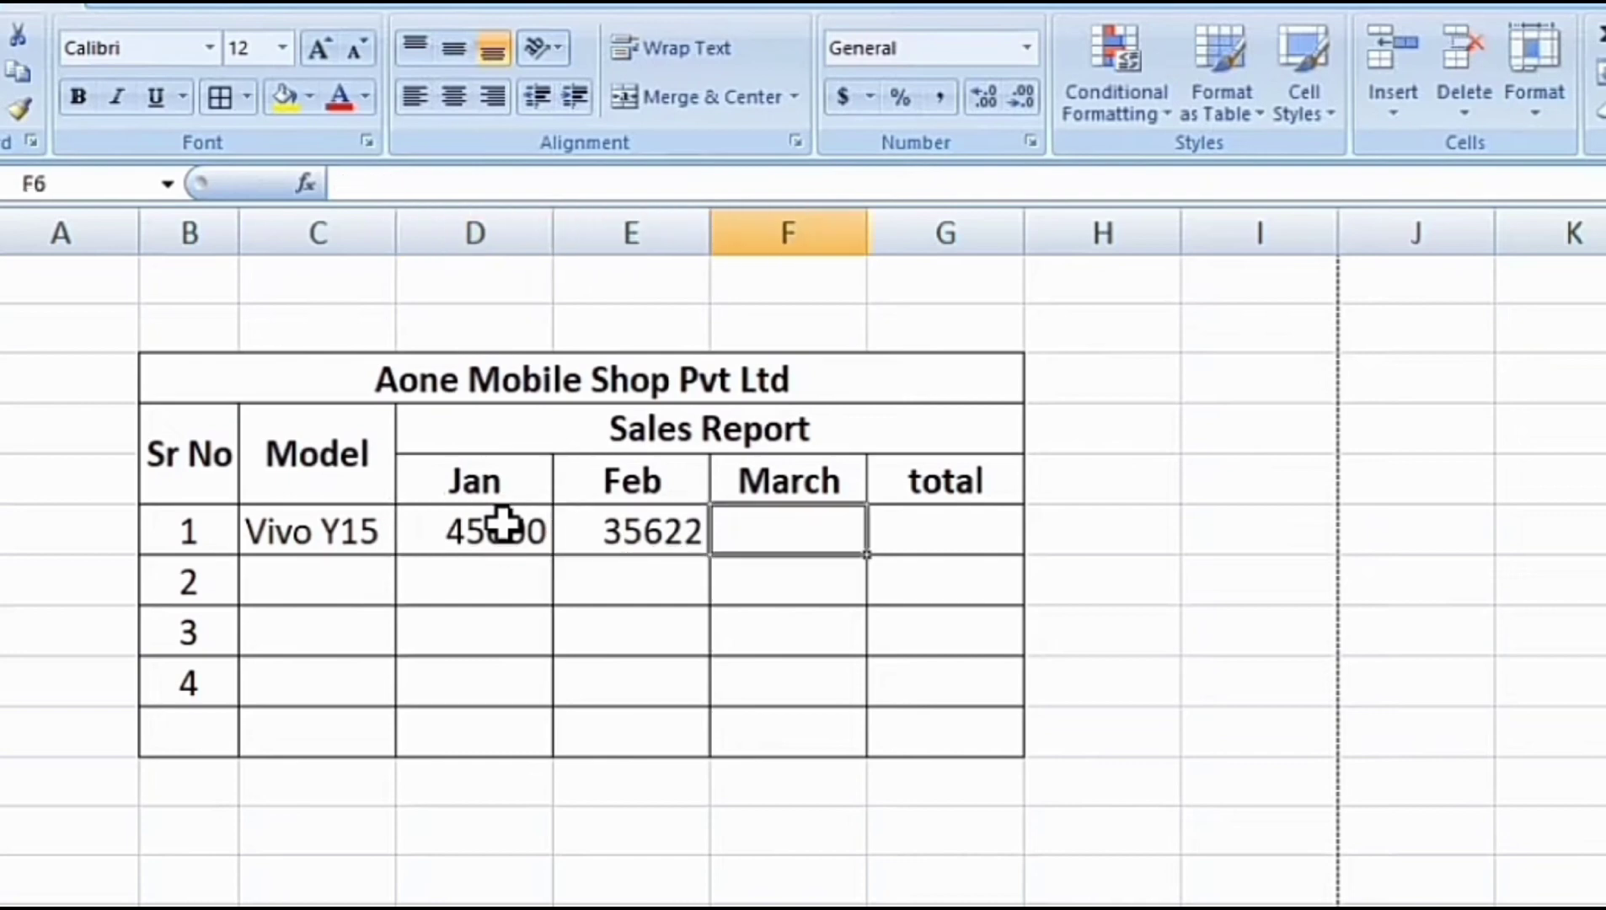
text(20000)
key(Return)
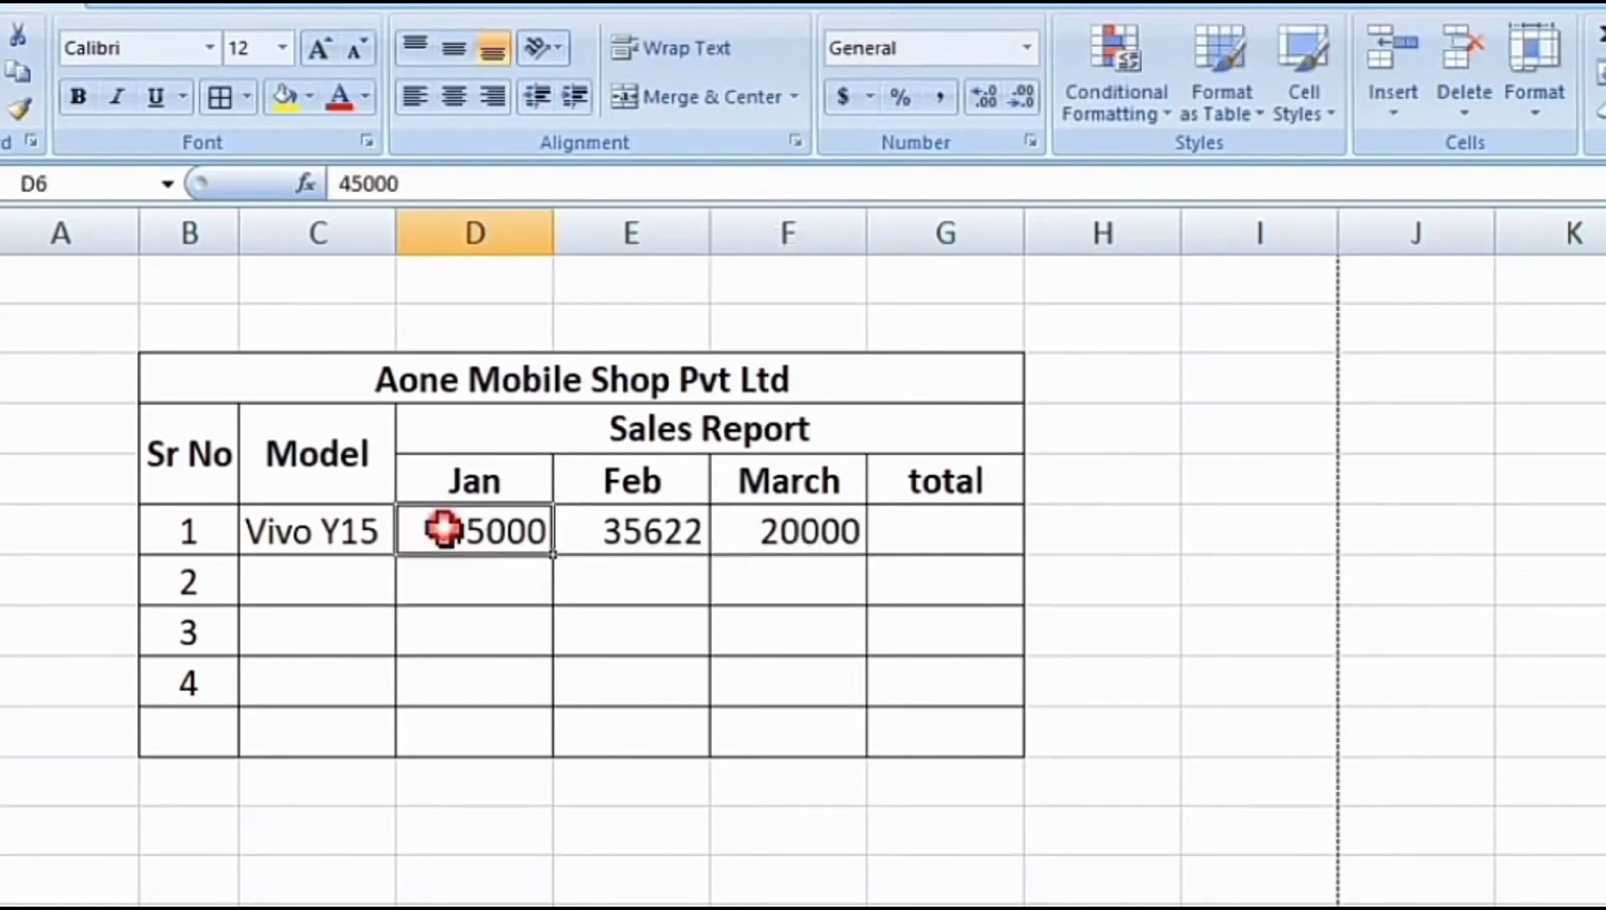
Step: Review Vivo Y15's three monthly figures and select its empty total cell G6
drag(439, 530, 734, 530)
click(487, 530)
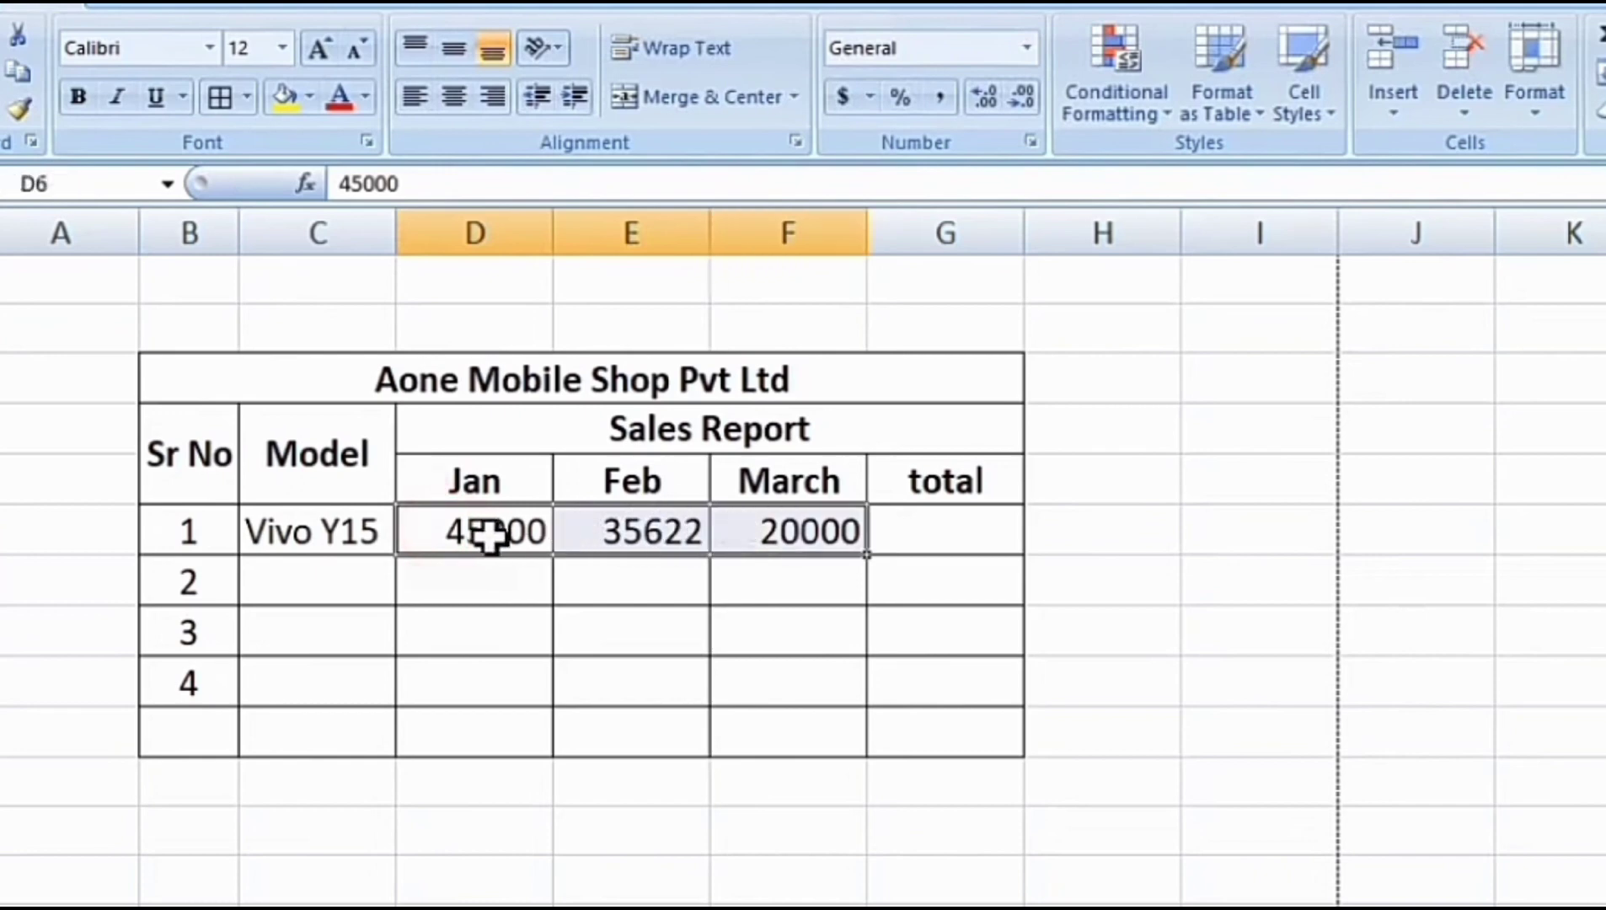
click(662, 531)
click(819, 532)
click(960, 521)
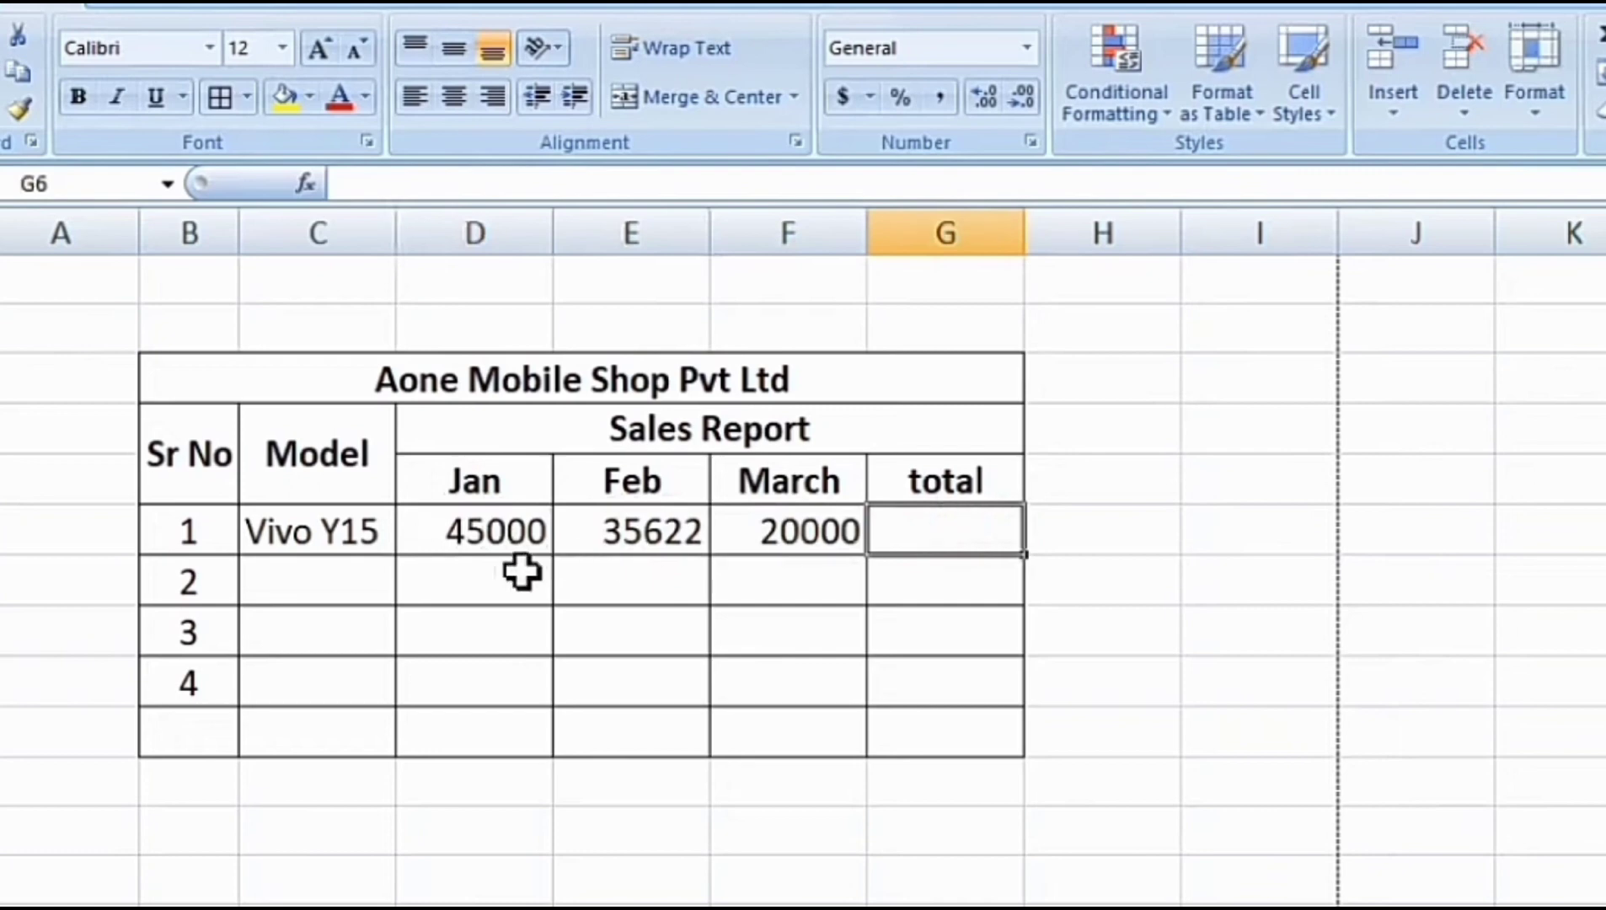
click(310, 529)
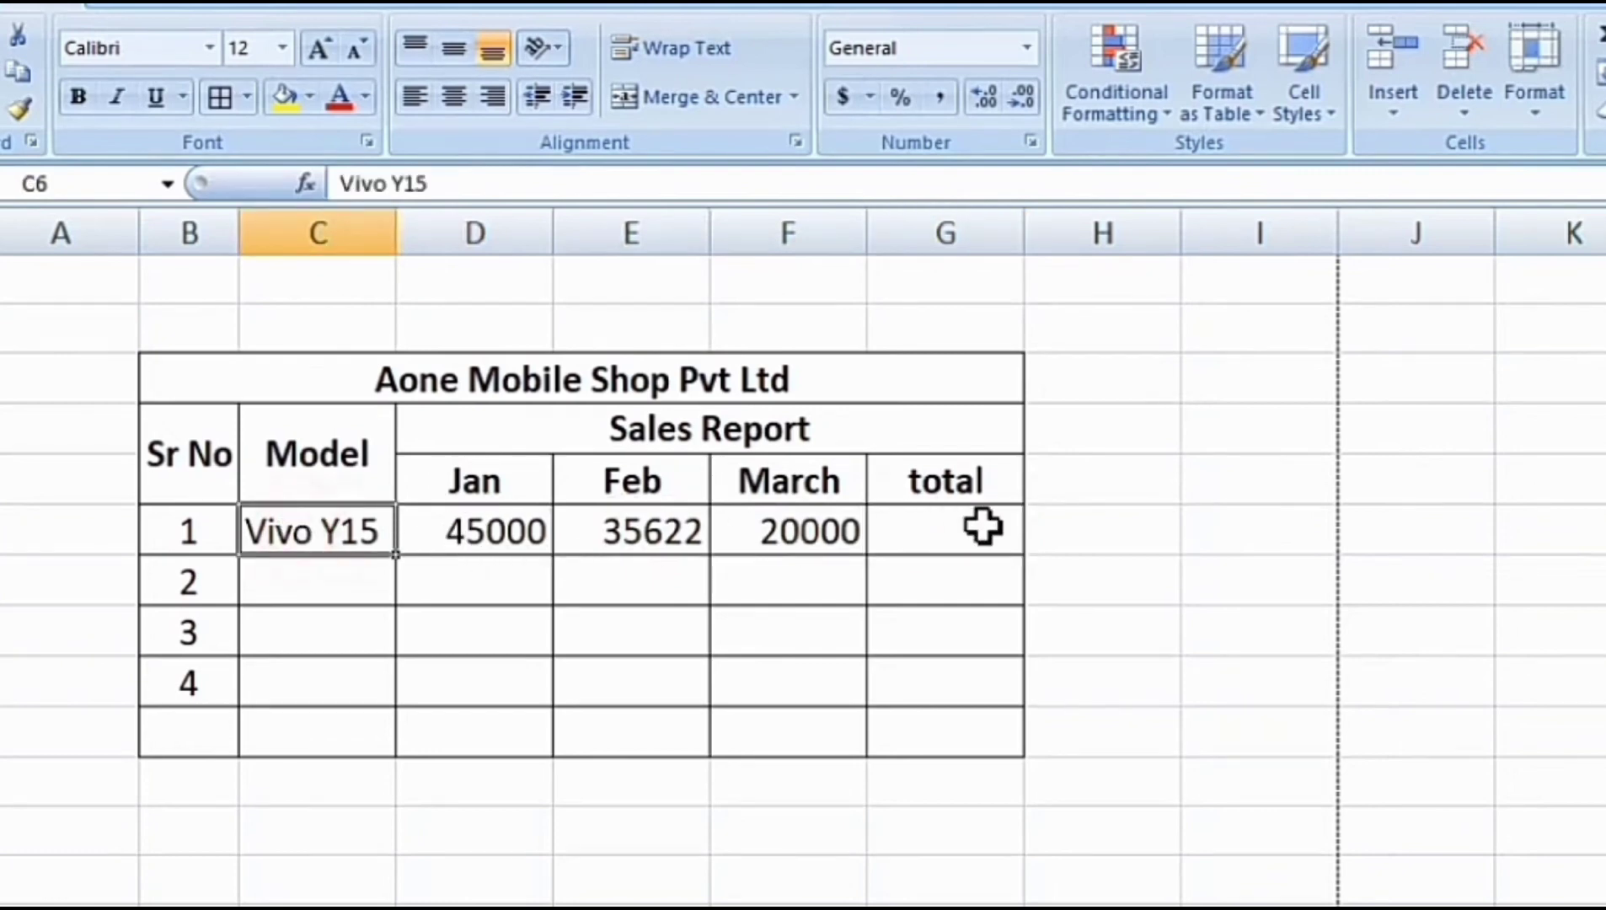
click(973, 527)
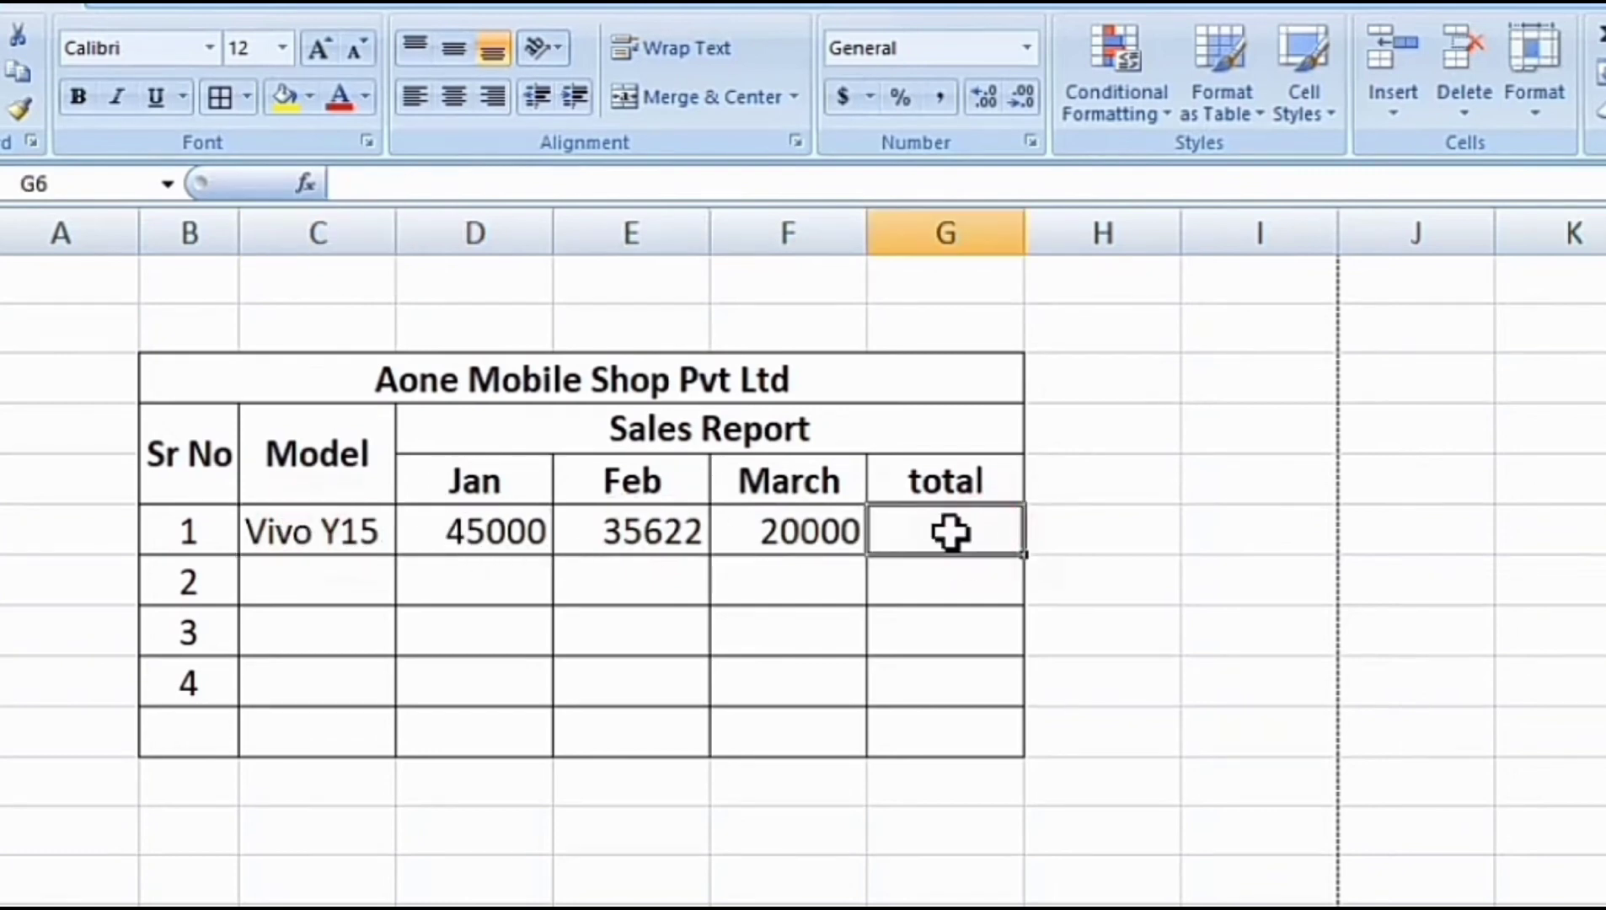
Step: Total Vivo Y15's Jan through March sales in G6 with a SUM formula
text(=sum)
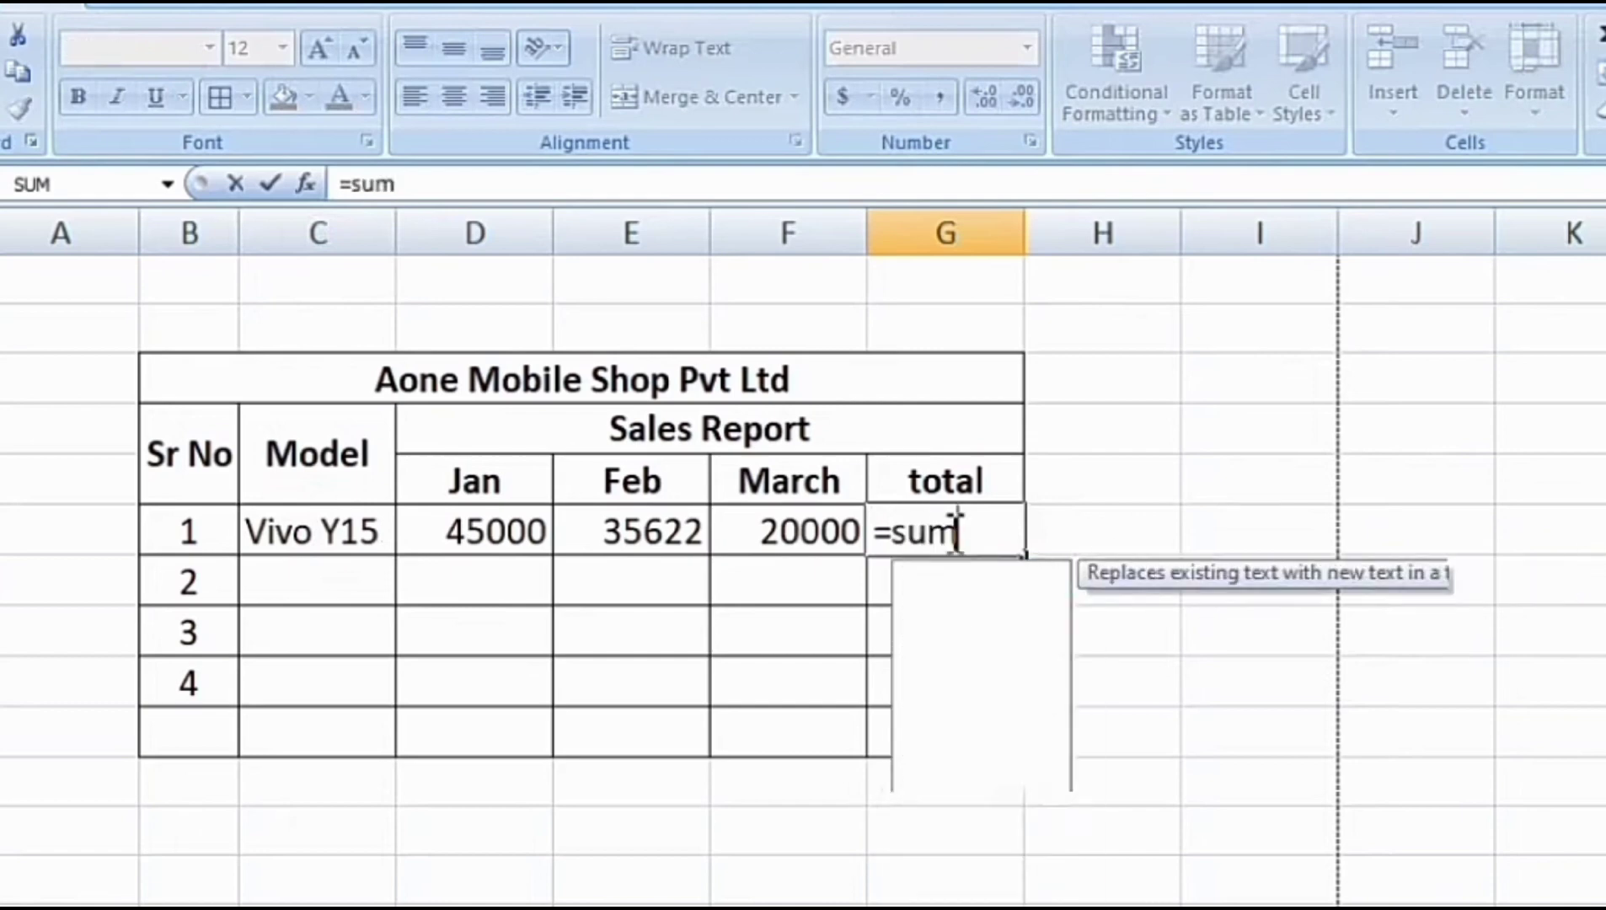
key(Tab)
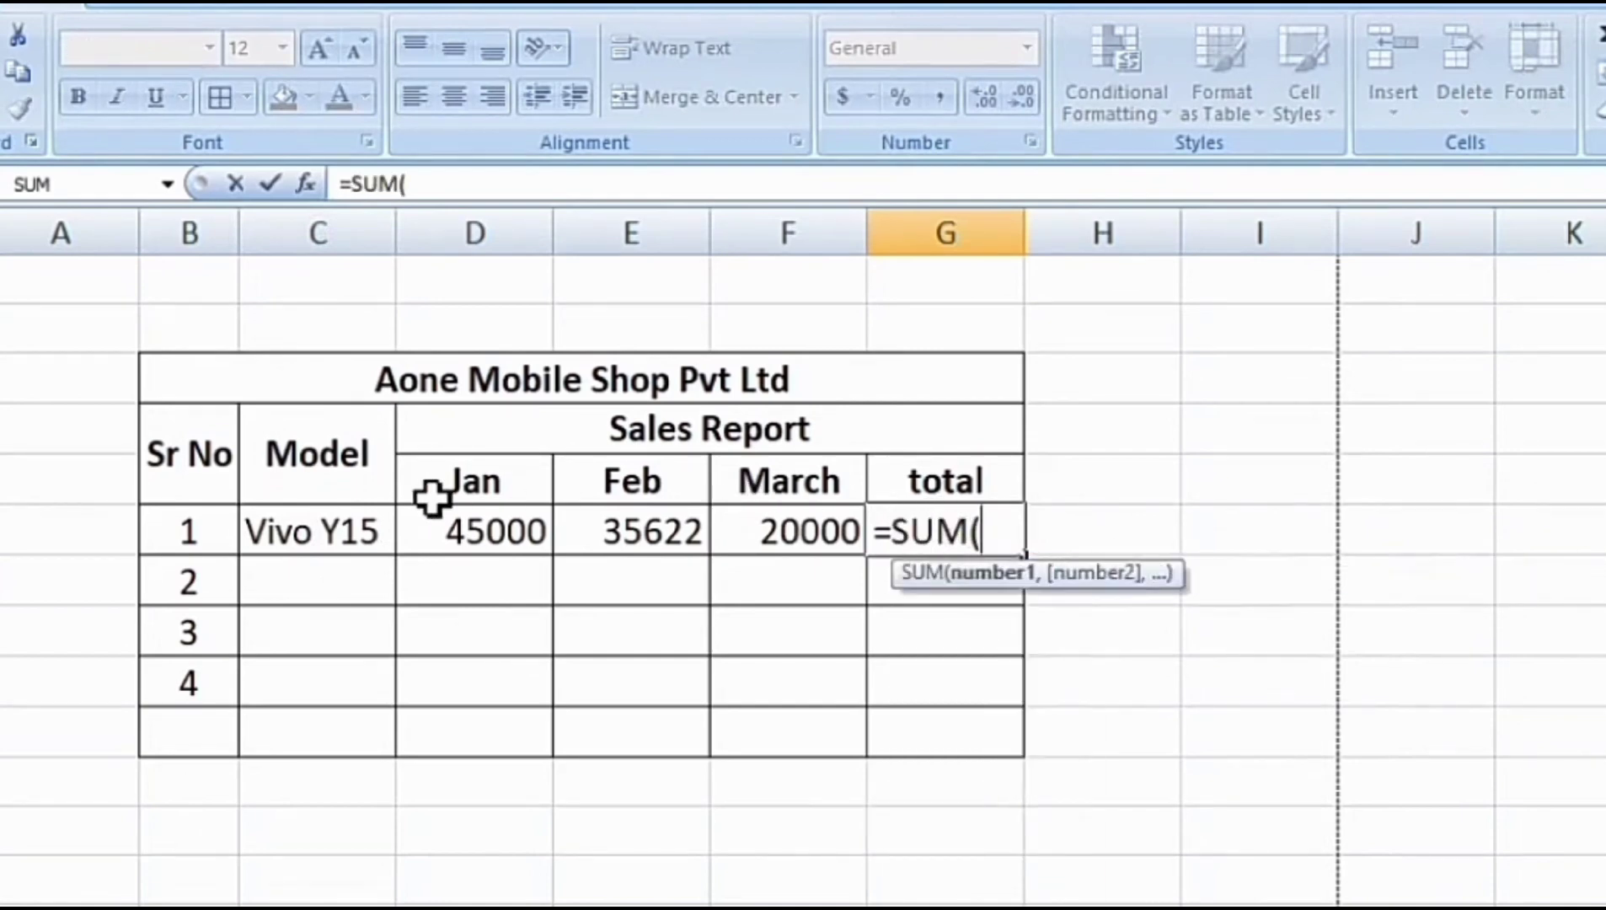
drag(434, 523, 782, 529)
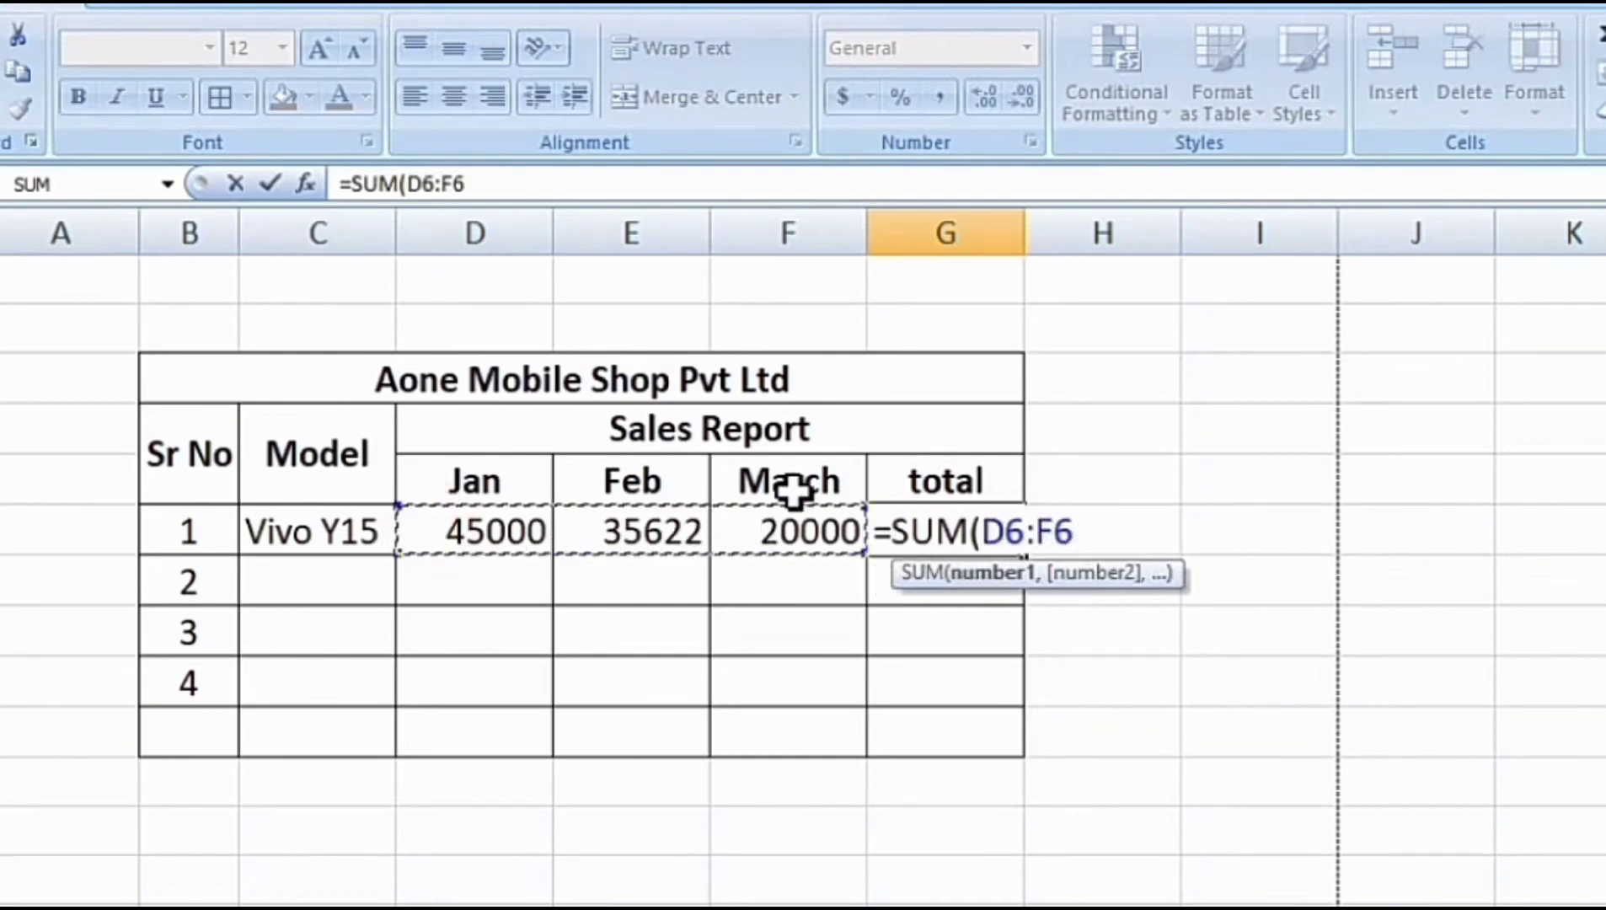
key(Return)
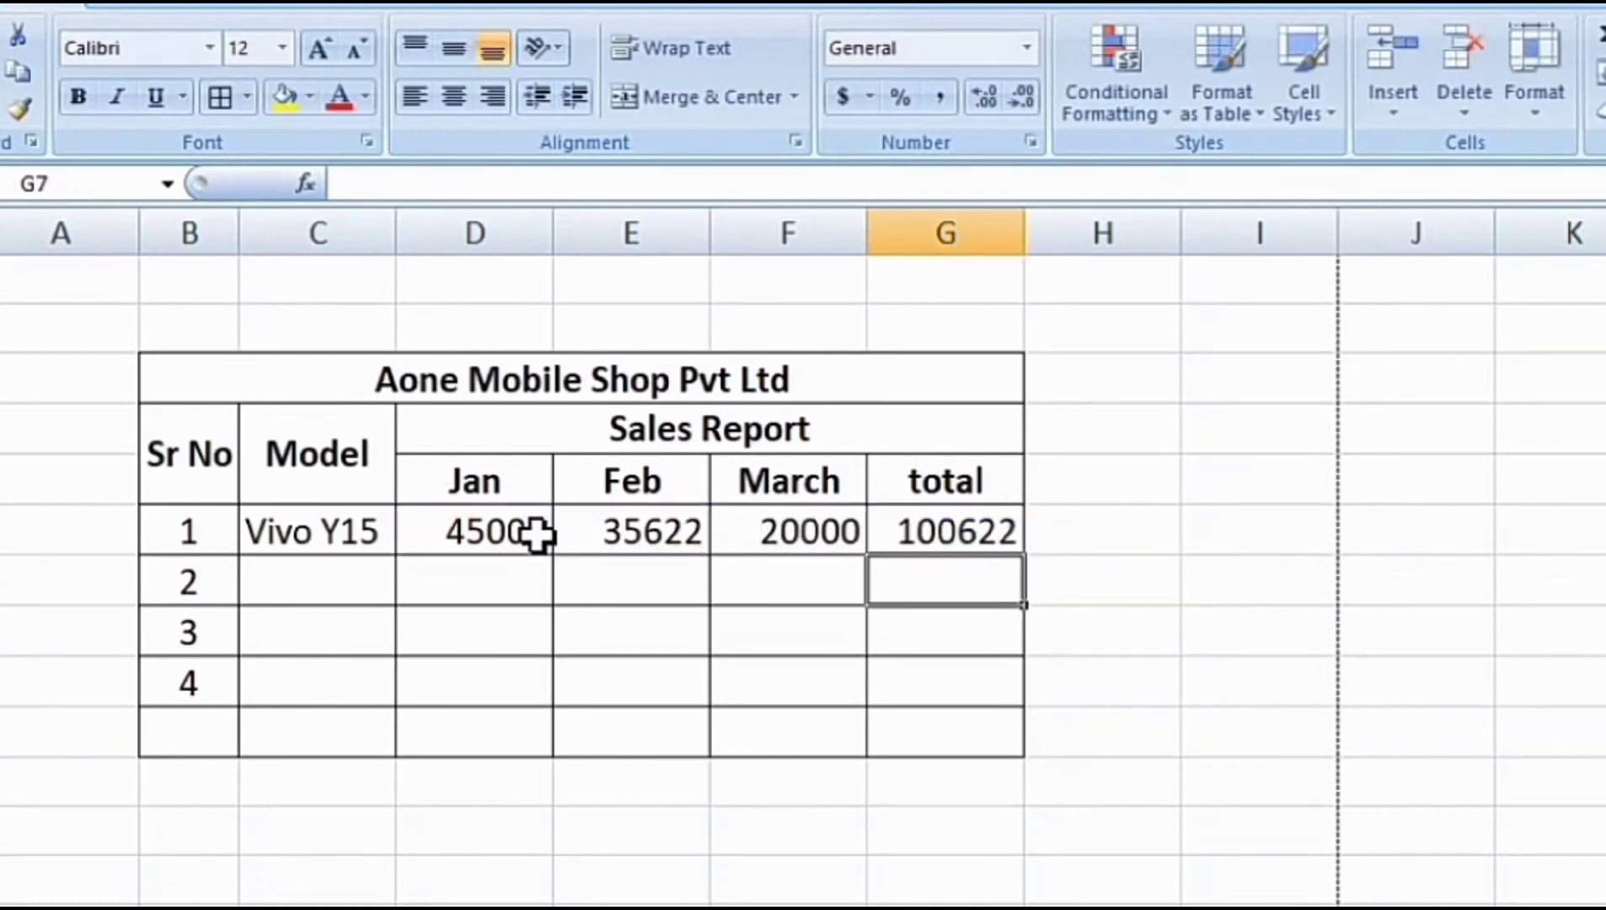
click(1000, 531)
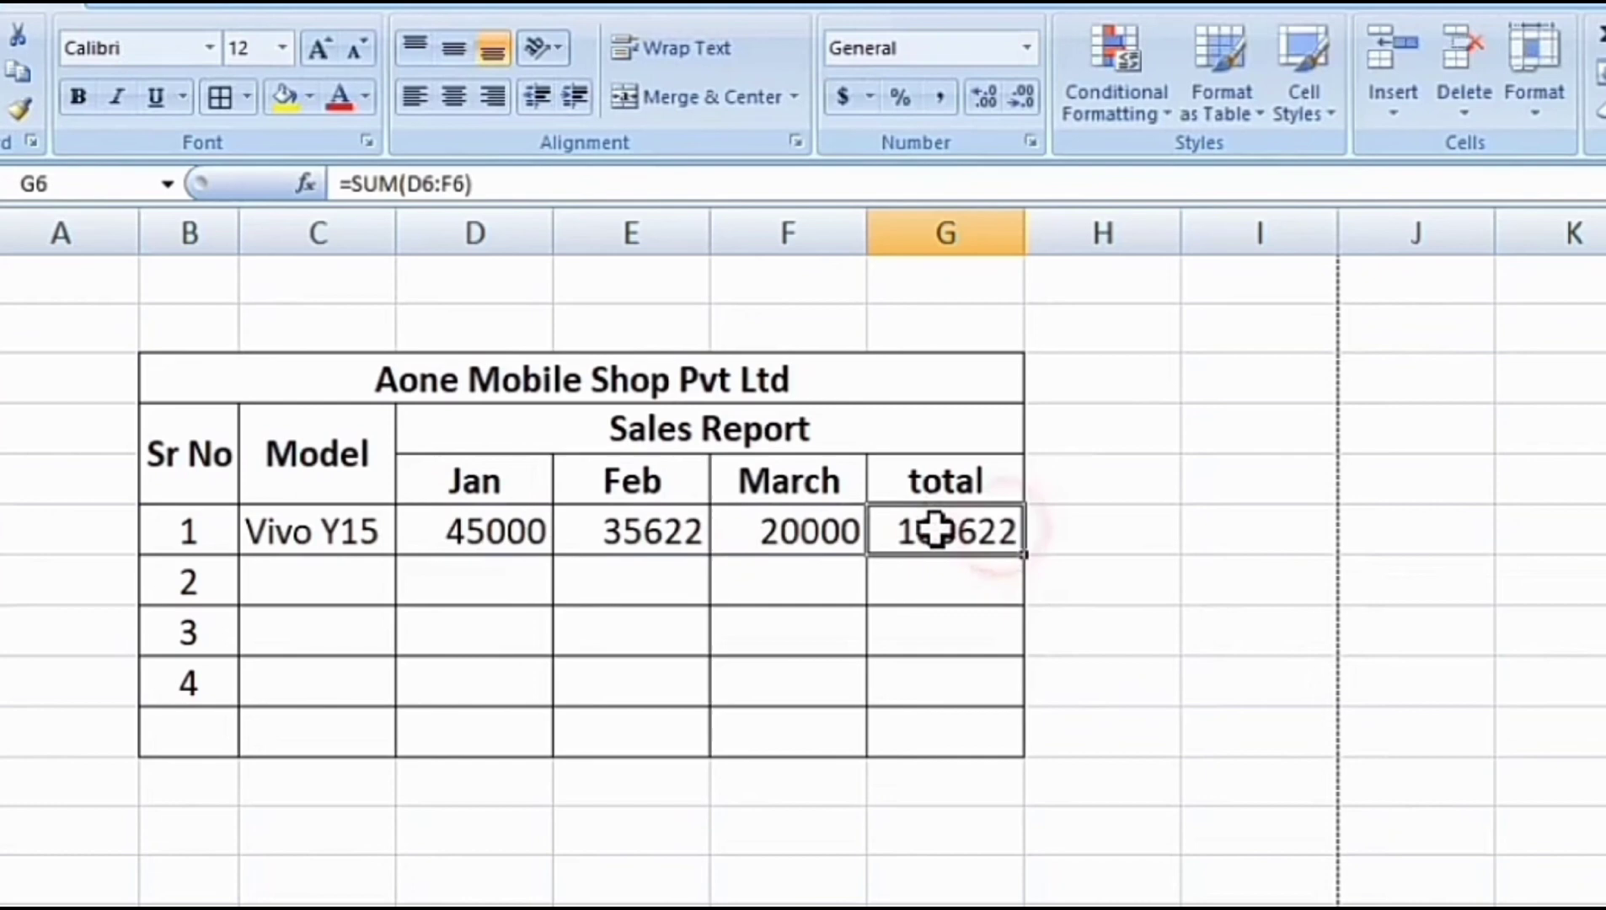
Step: Correct Vivo Y15's Feb figure to 35000 so its total reads 100000
click(654, 531)
double_click(656, 531)
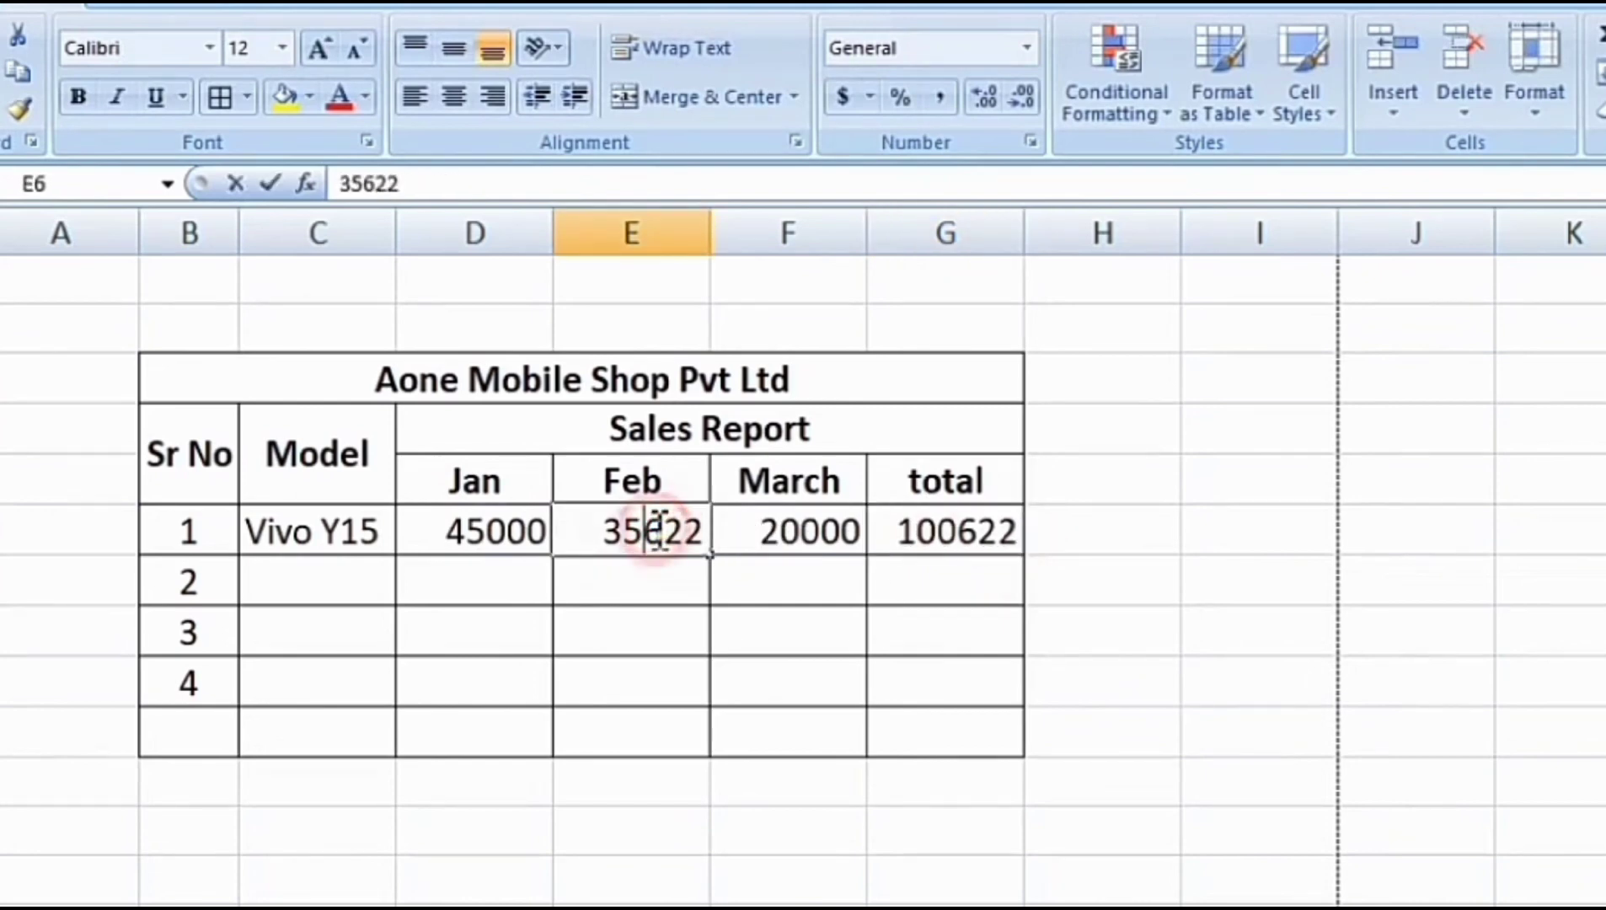
key(BackSpace)
key(Delete)
key(Delete)
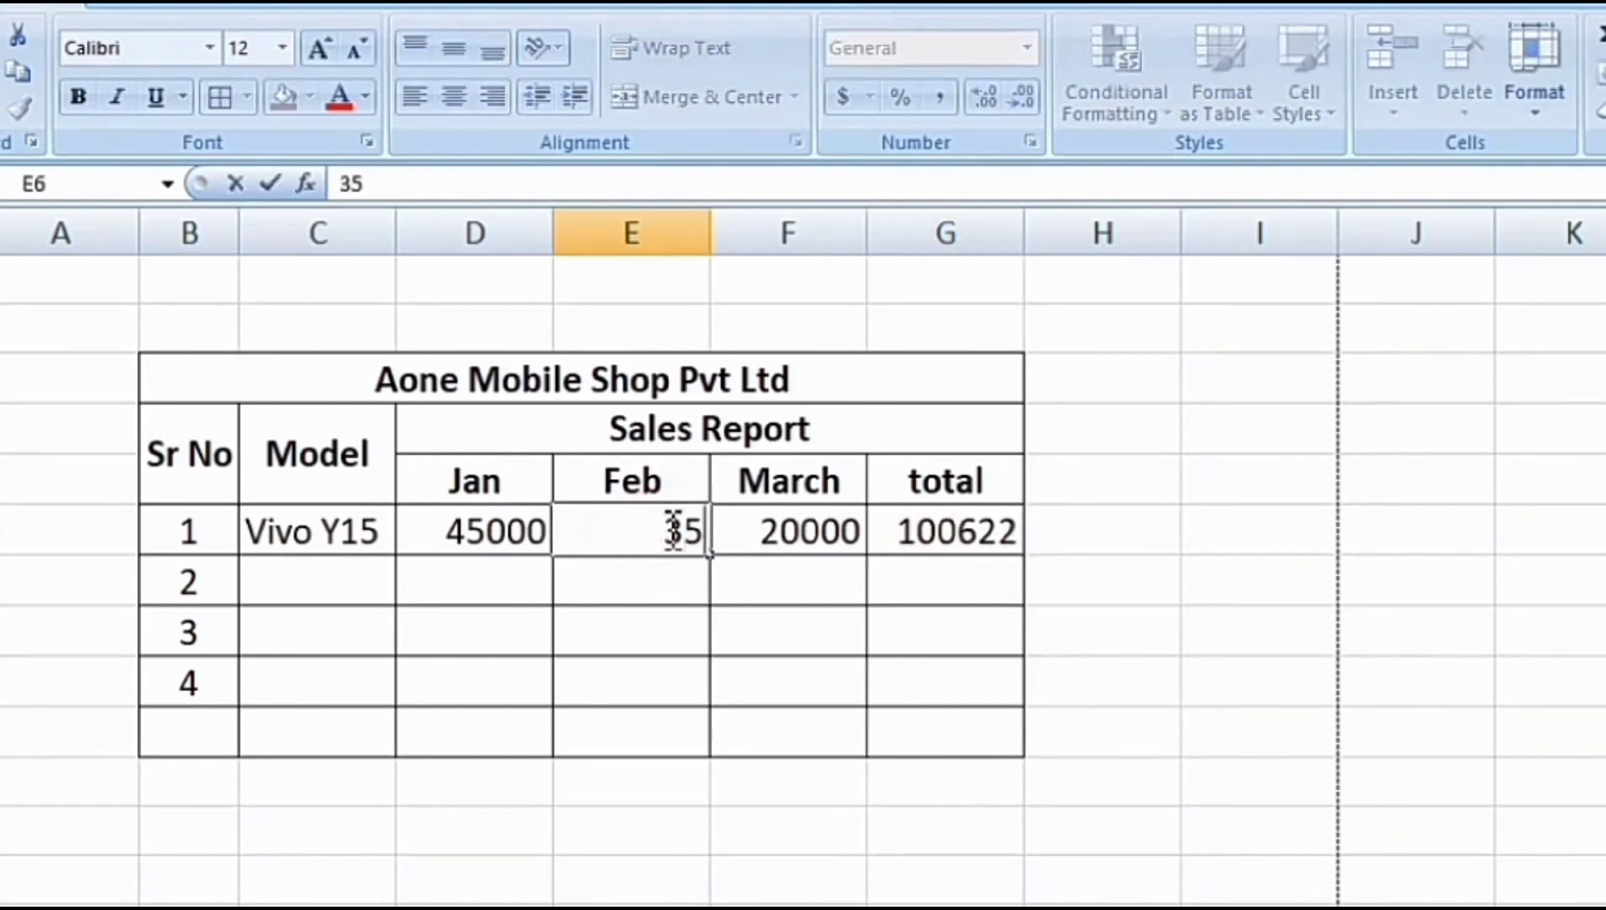
text(00)
key(Return)
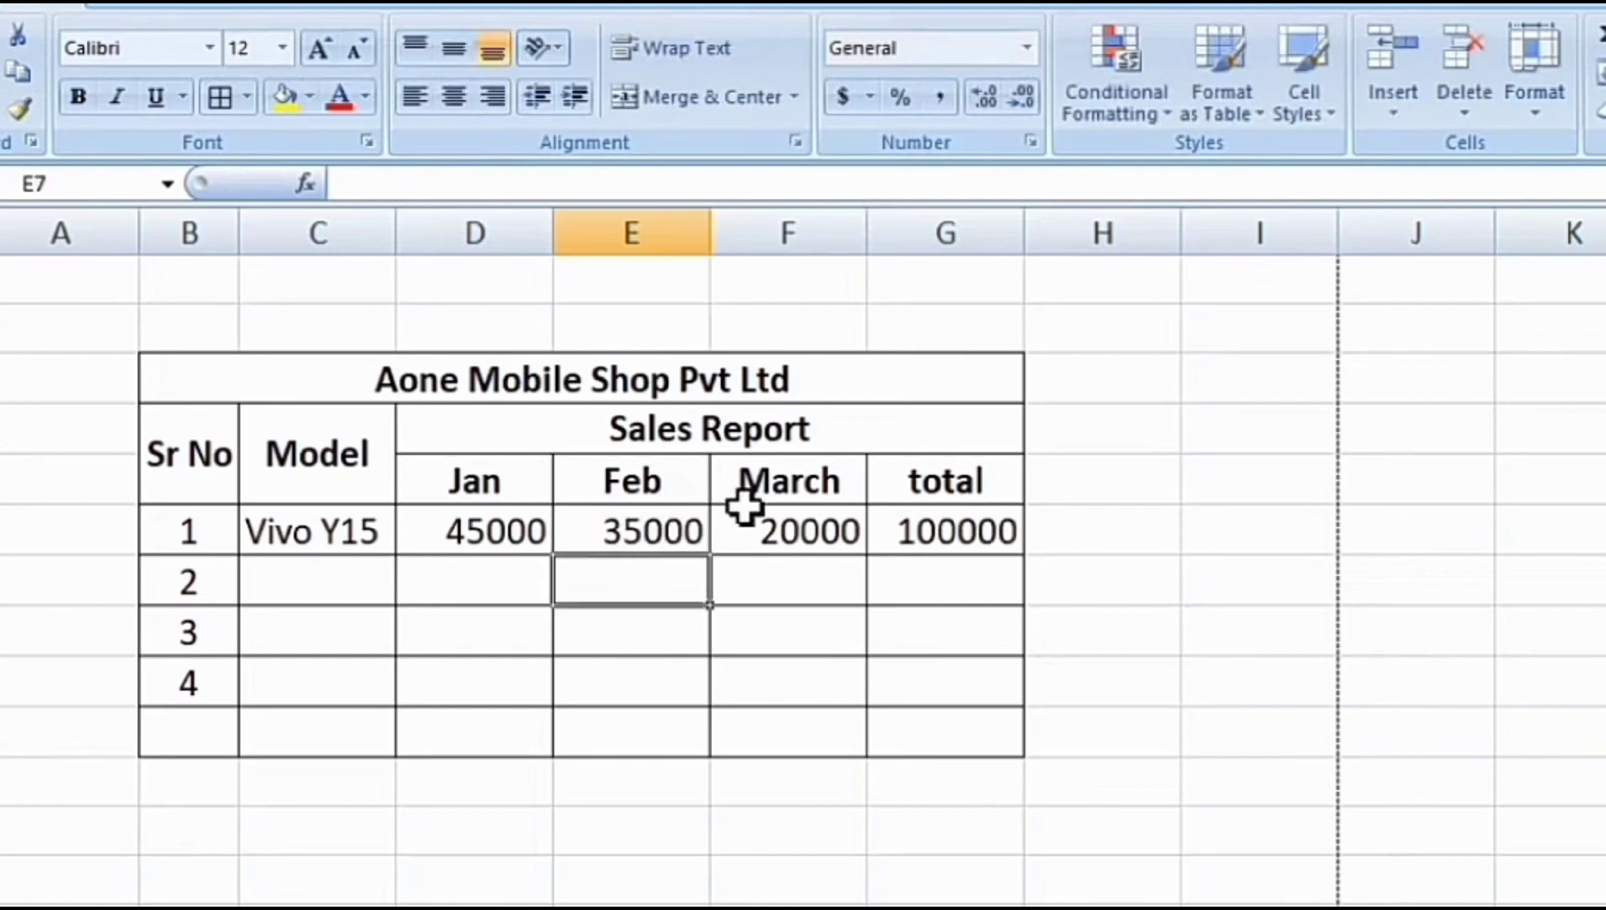
click(959, 533)
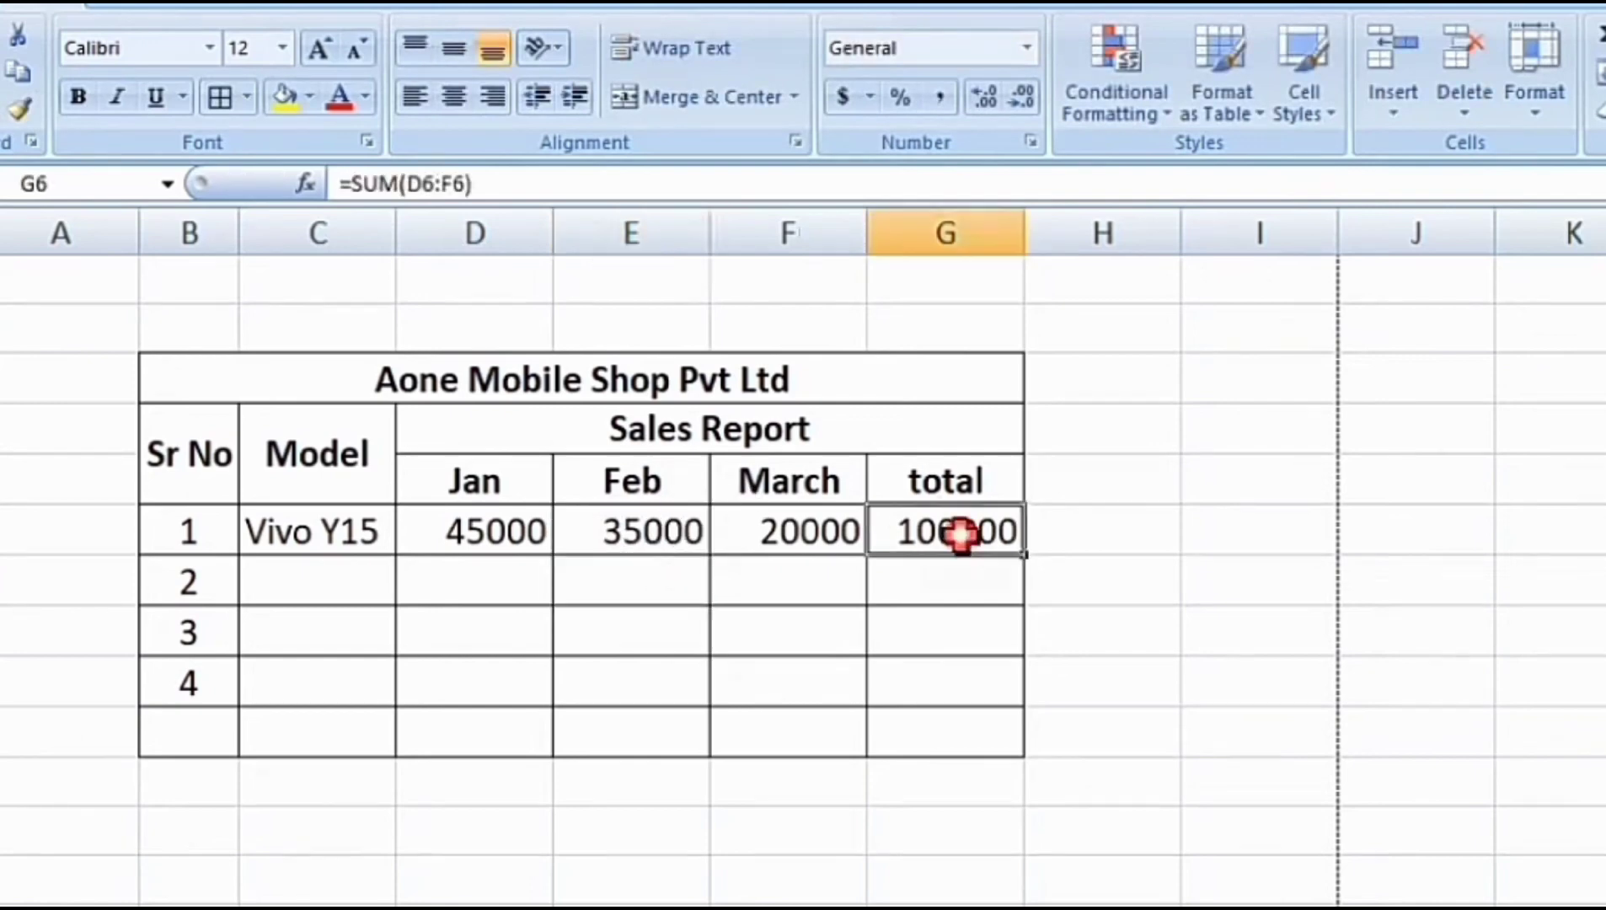
Step: Add Vivo Y51 with Jan 35000, Feb 65000 and March 45000
click(338, 577)
text(Vivo Y)
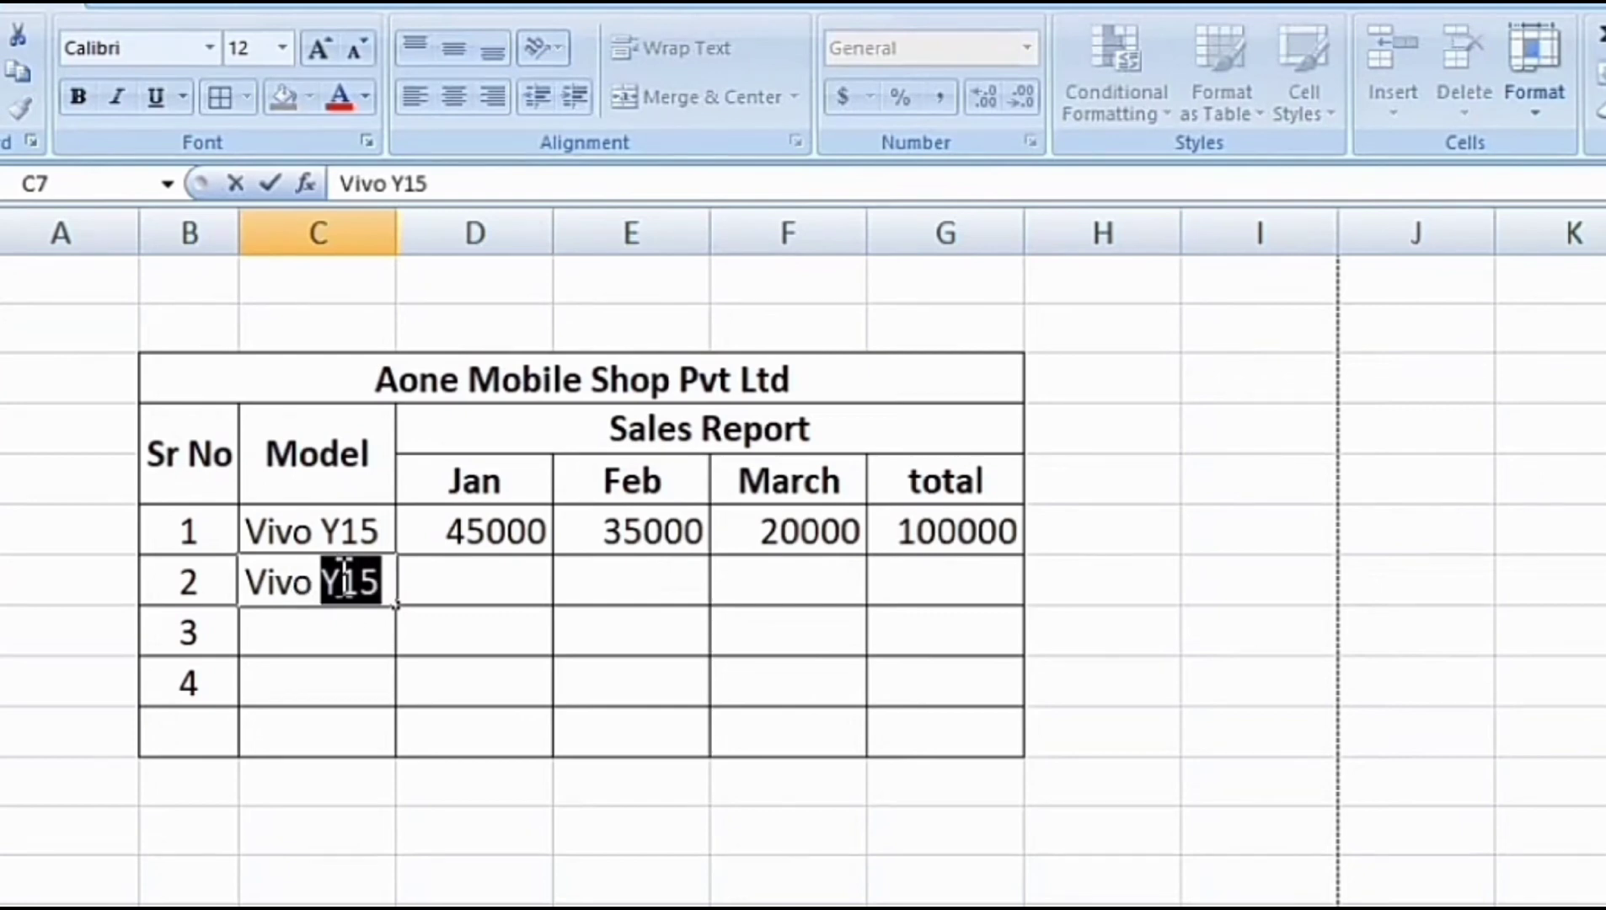
text(51)
key(Return)
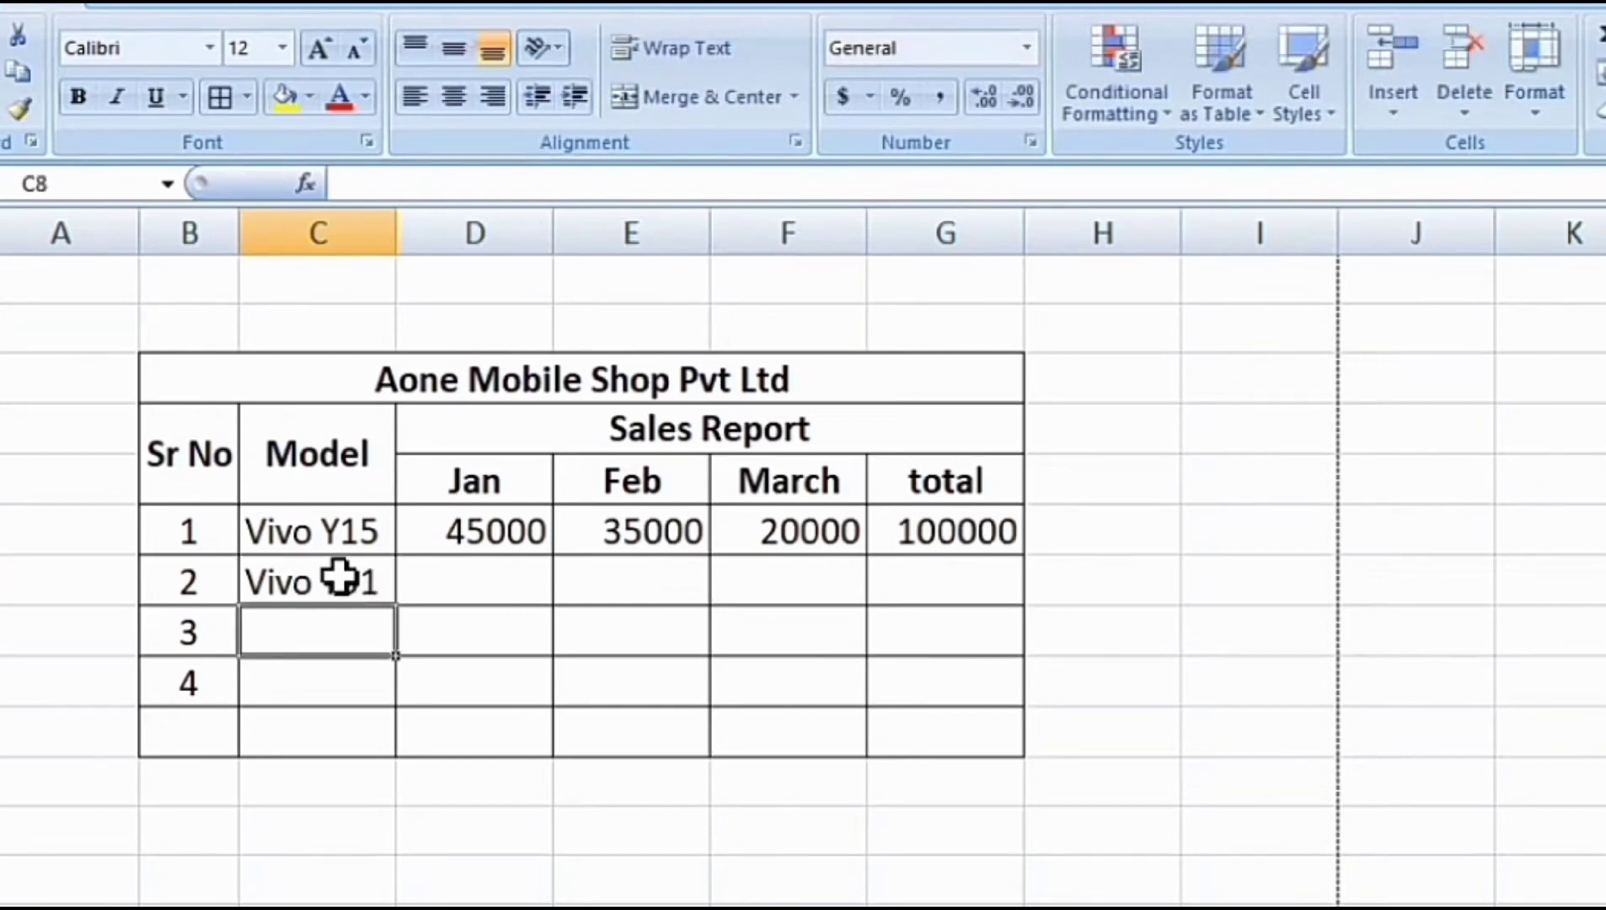
click(447, 577)
text(35000)
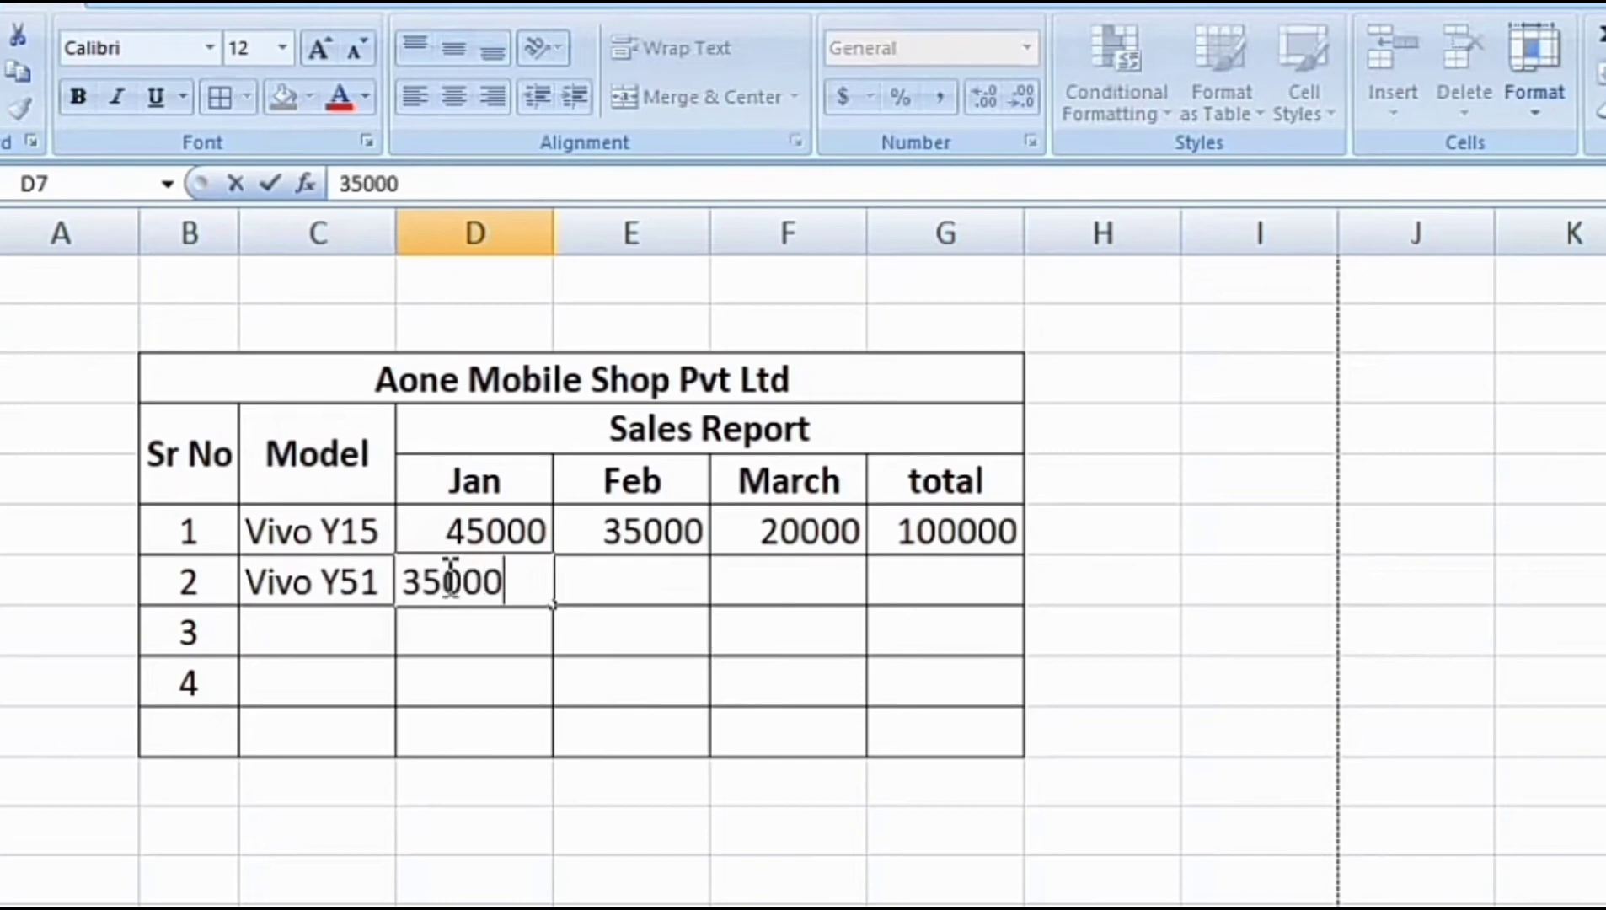
key(Return)
text(4500)
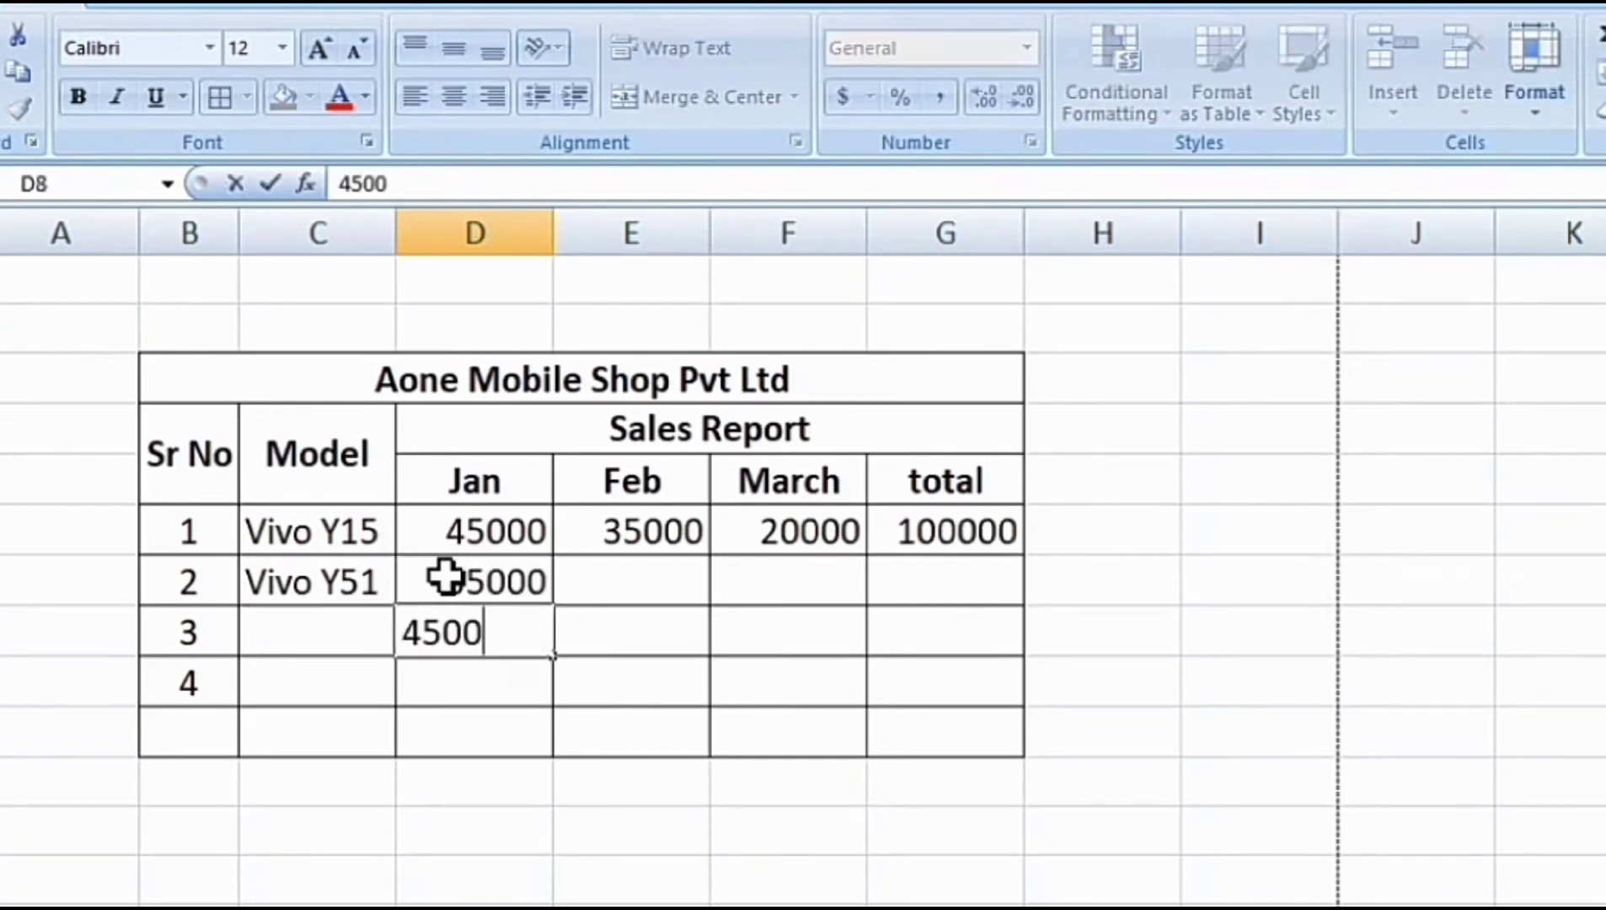
key(Return)
click(447, 576)
key(Right)
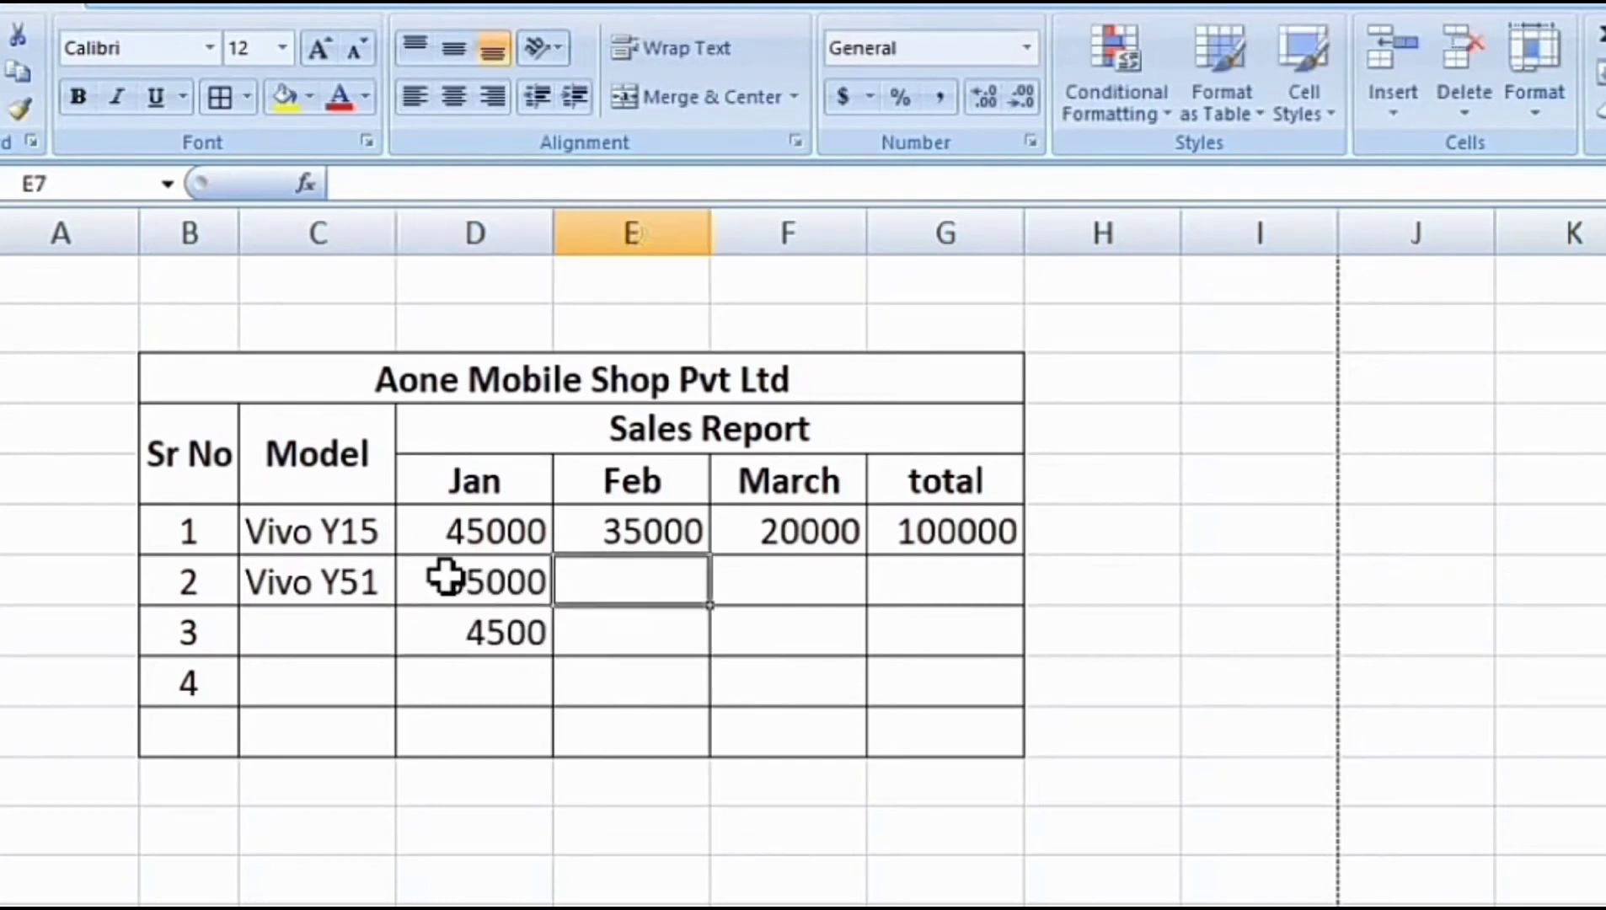
text(652)
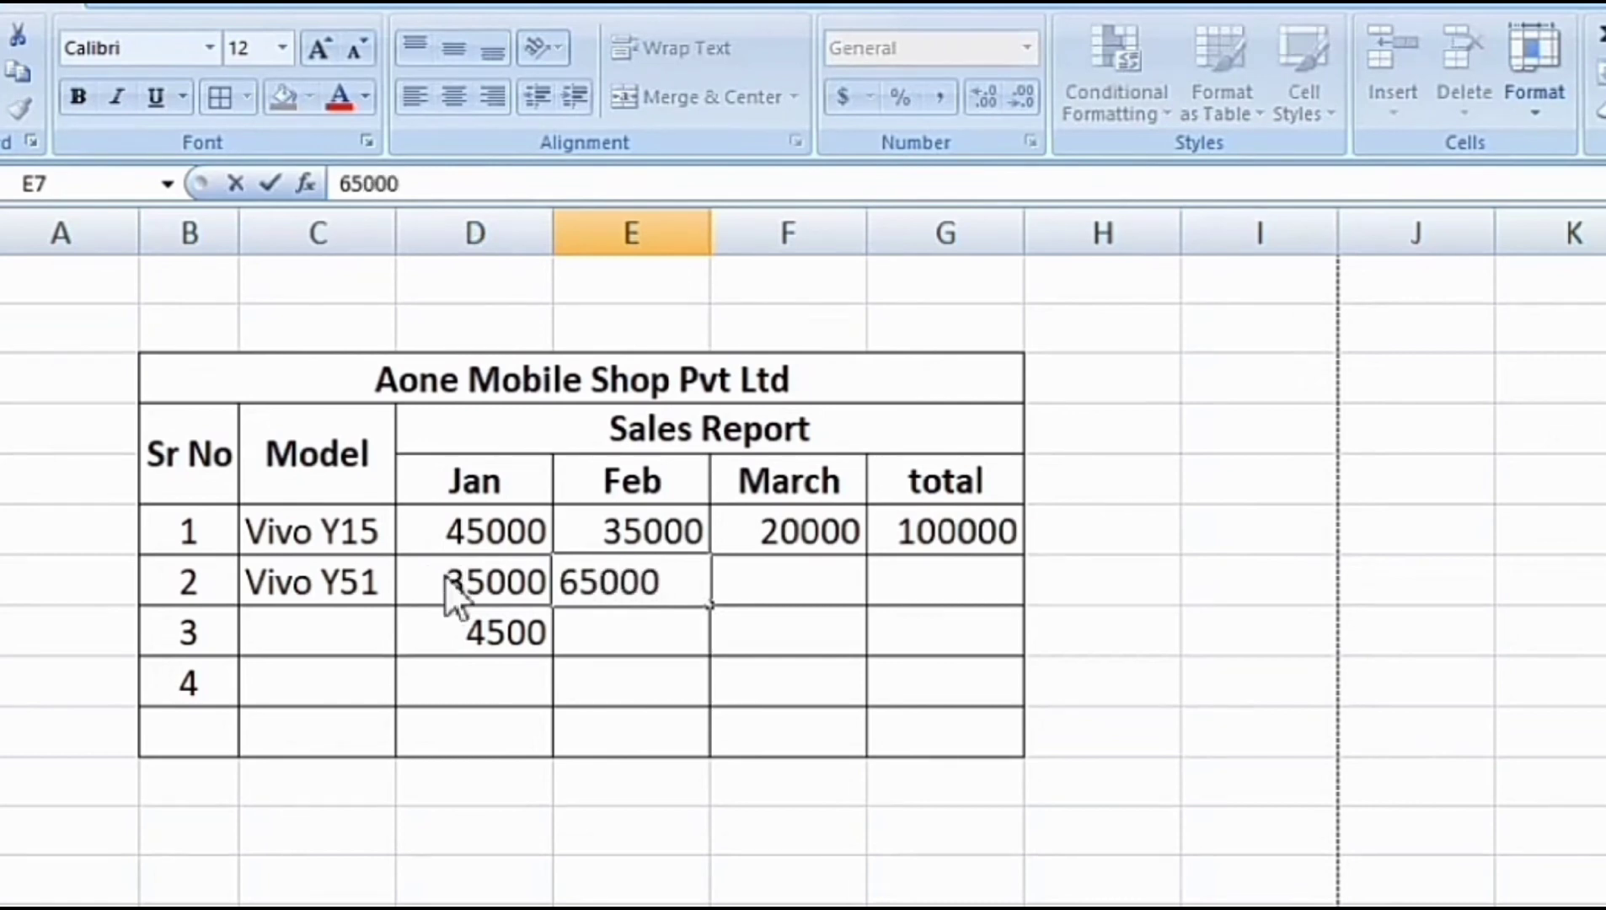
key(Right)
text(45)
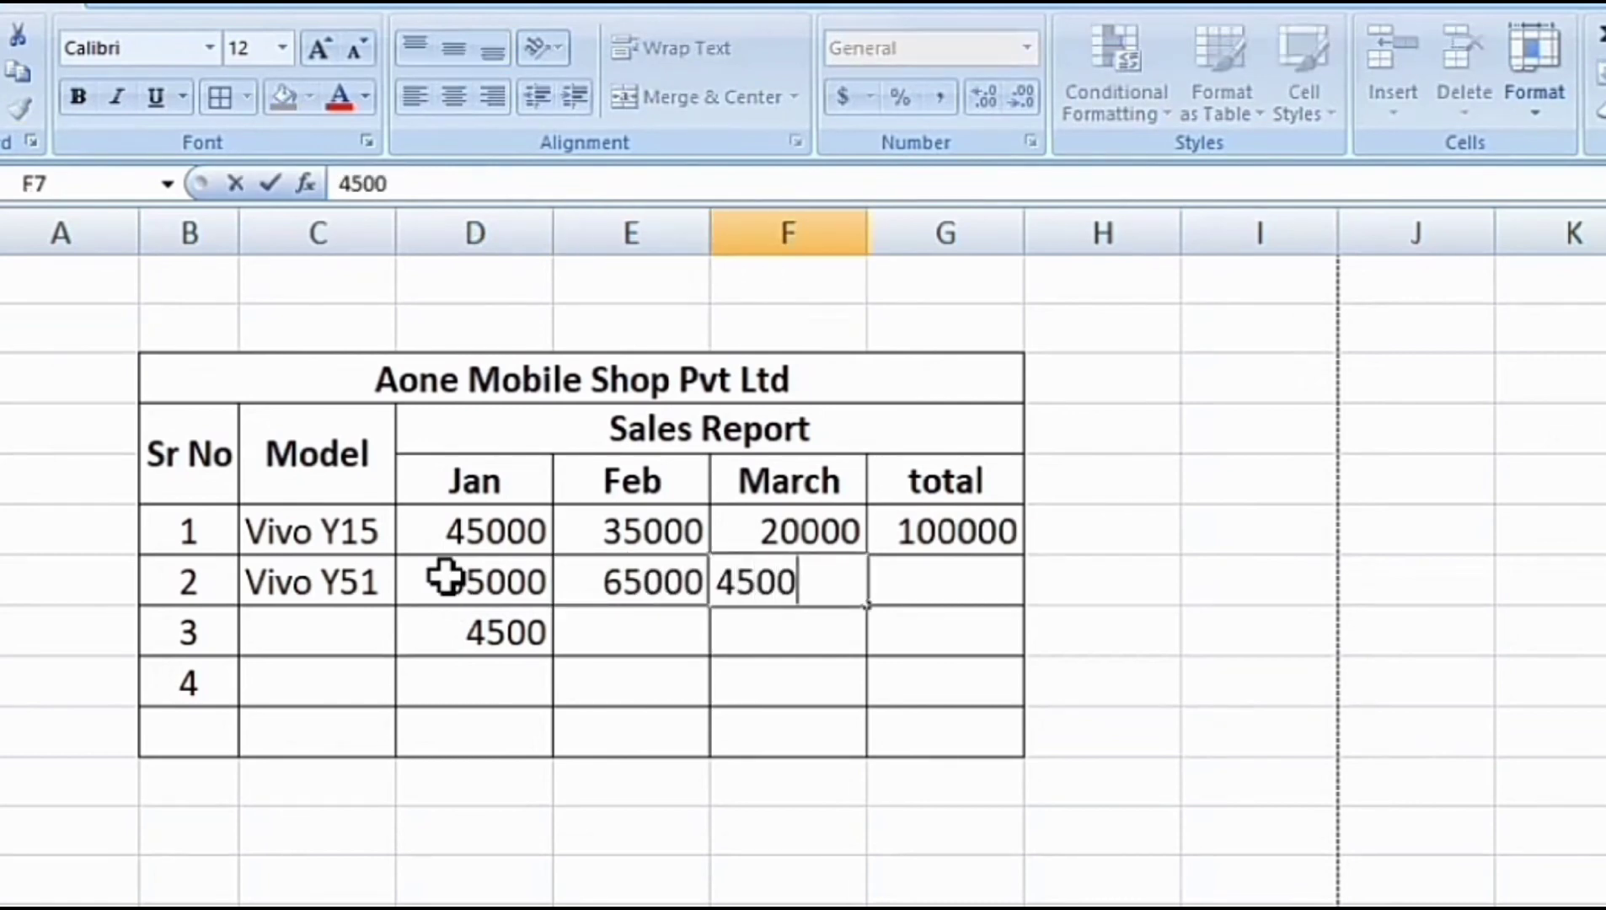
key(Return)
Step: Enter the third row's Feb figure 6300 and March figure 4500
key(Left)
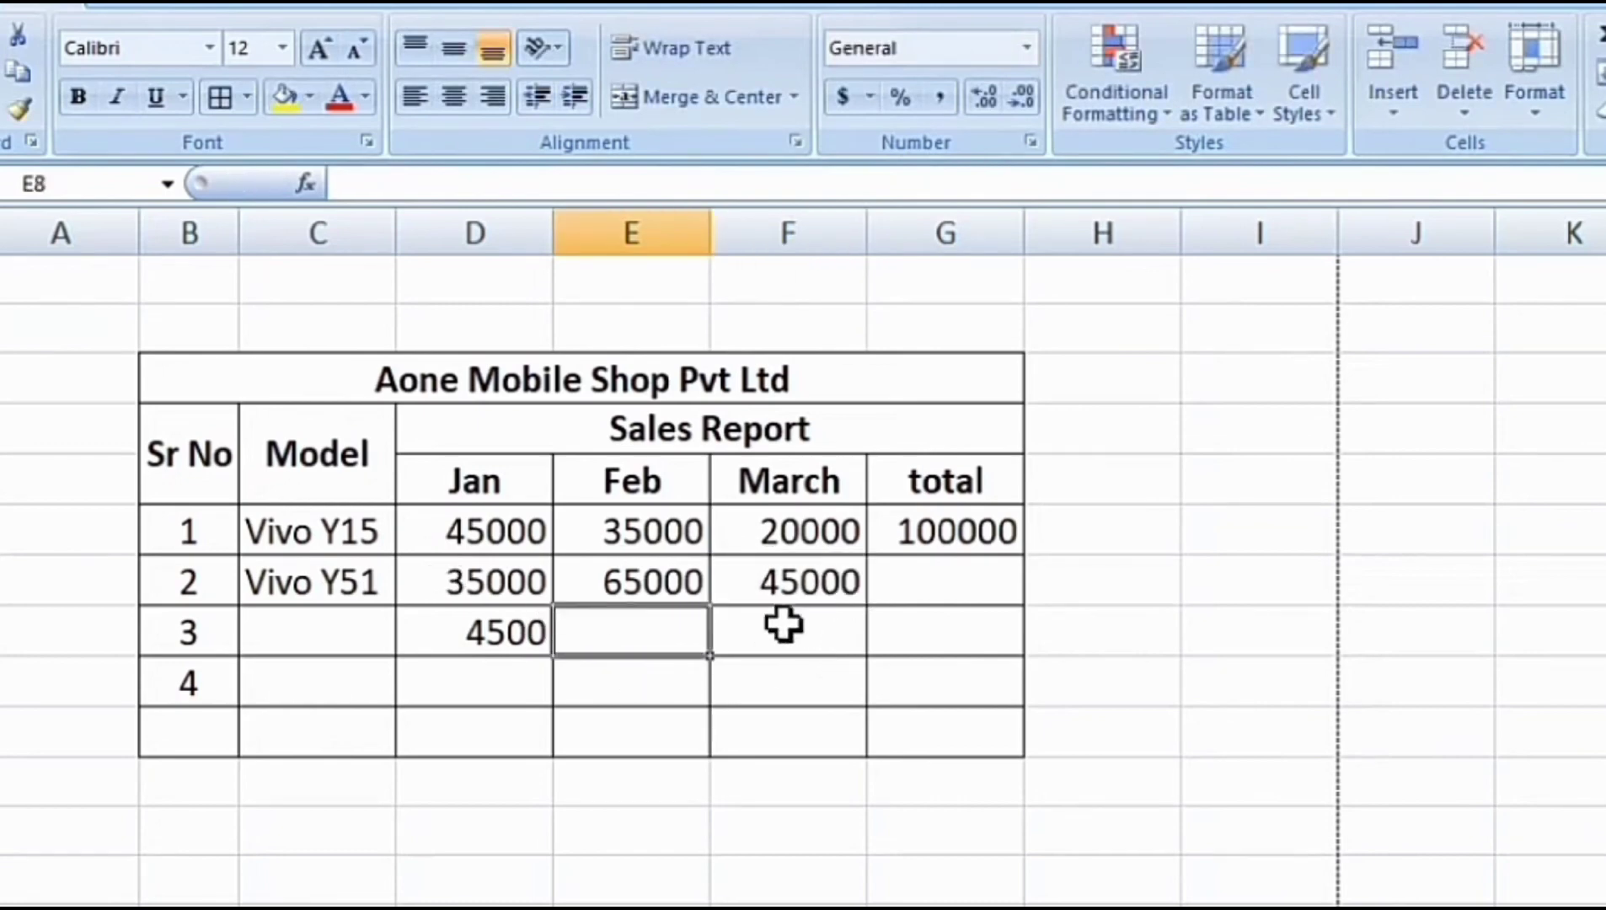
click(508, 626)
click(469, 530)
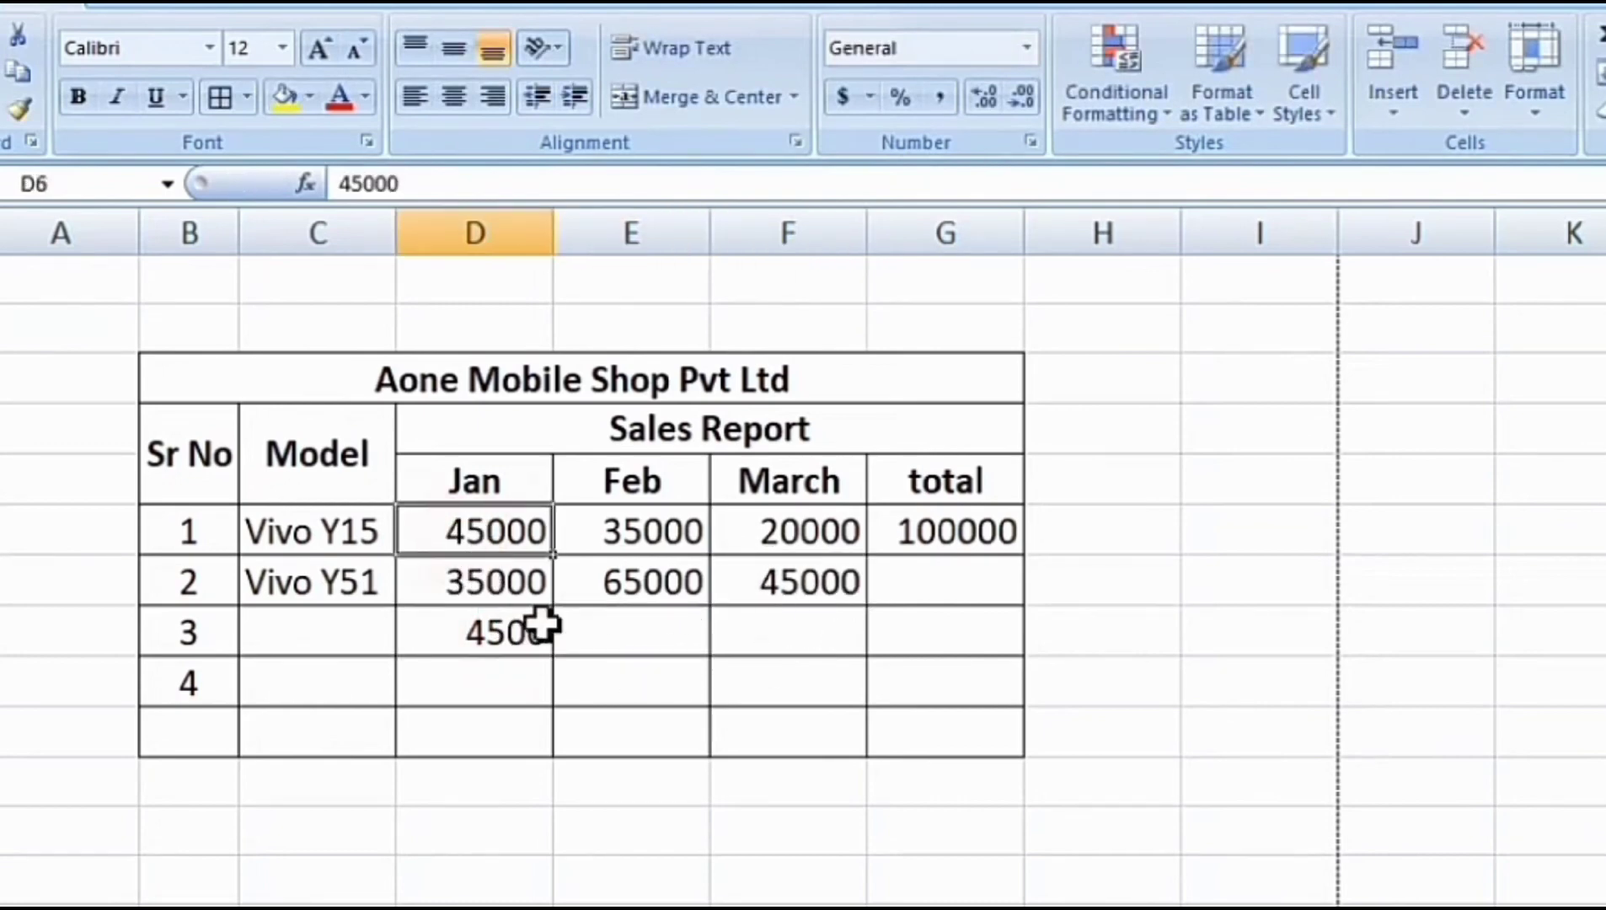
click(628, 634)
text(6350)
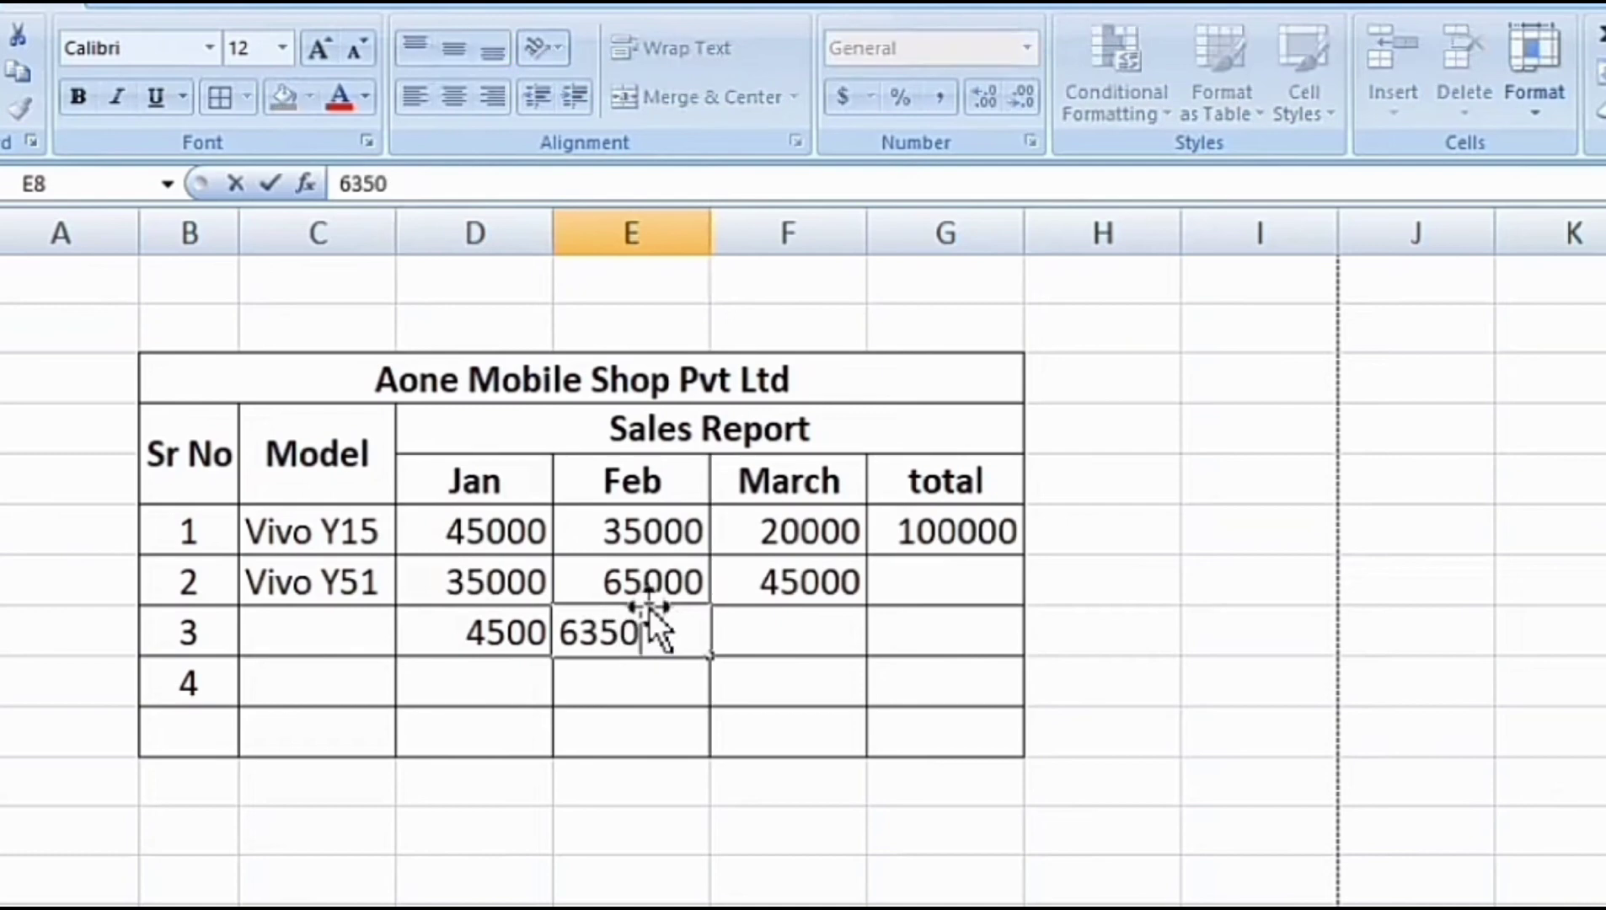
key(BackSpace)
key(BackSpace)
key(BackSpace)
key(BackSpace)
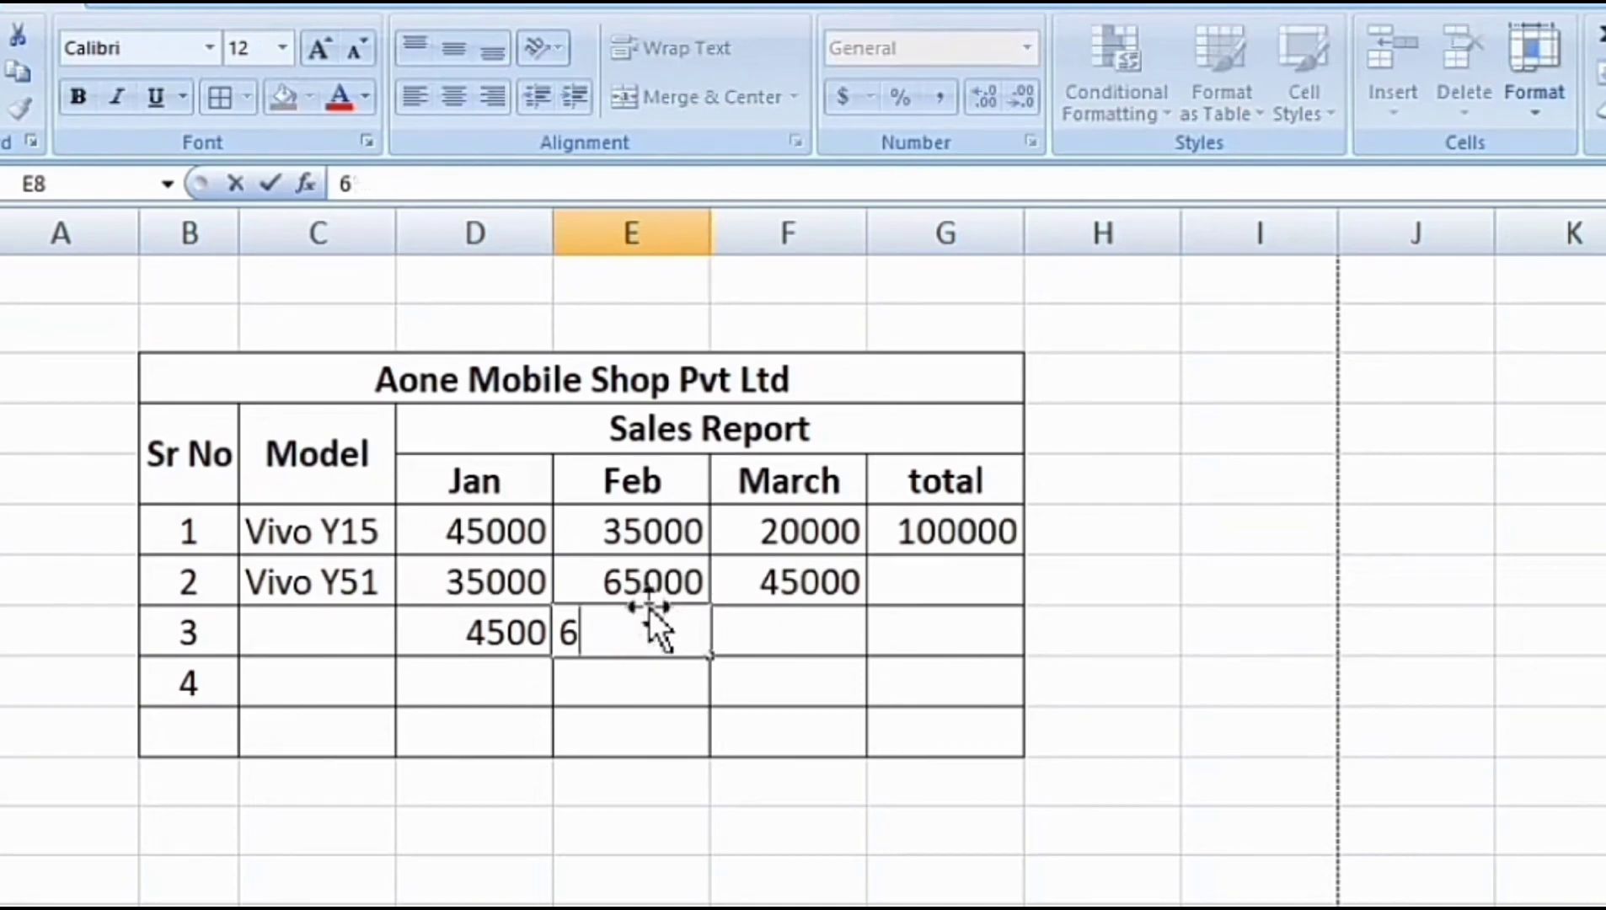
text(300)
key(Return)
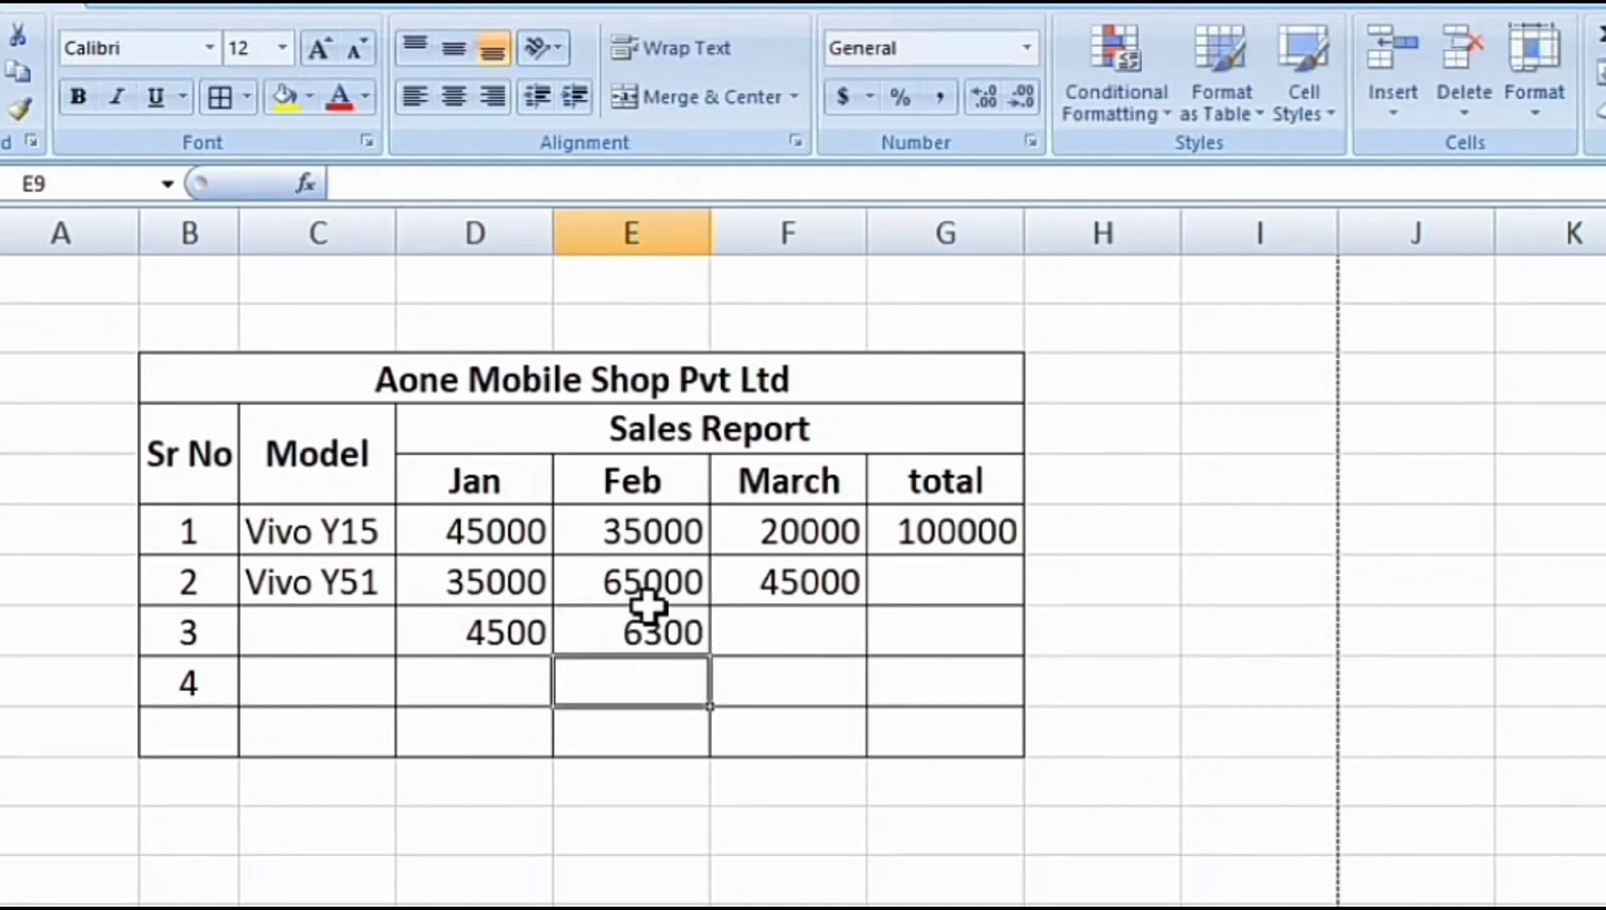
click(791, 628)
text(45)
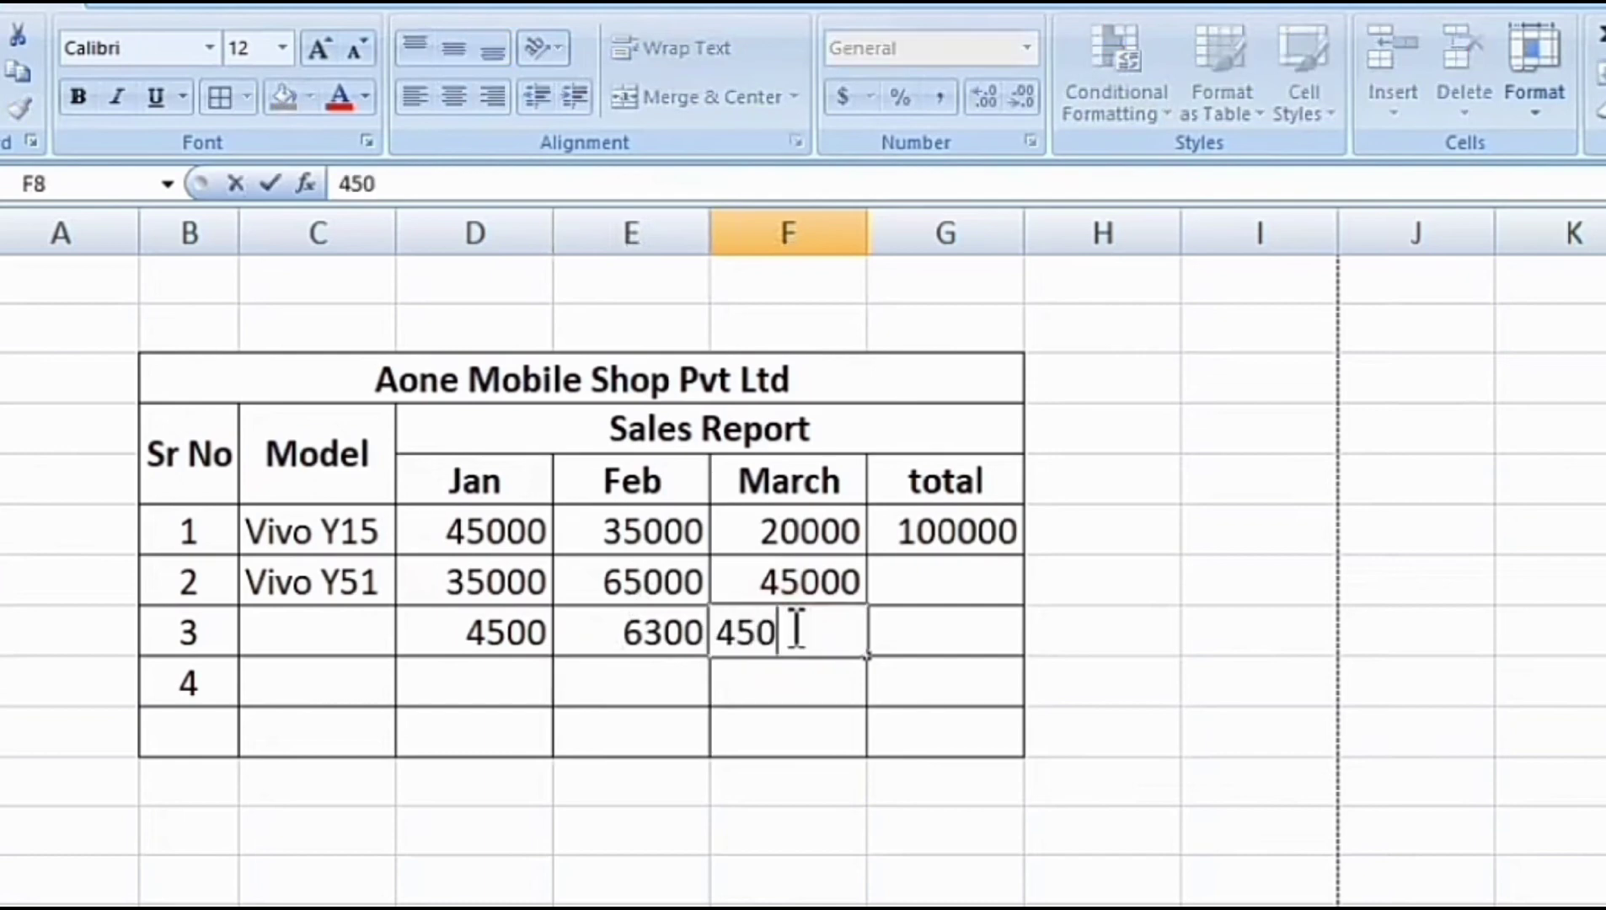
text(0)
key(Return)
Step: Name the third row's model Mi
click(303, 628)
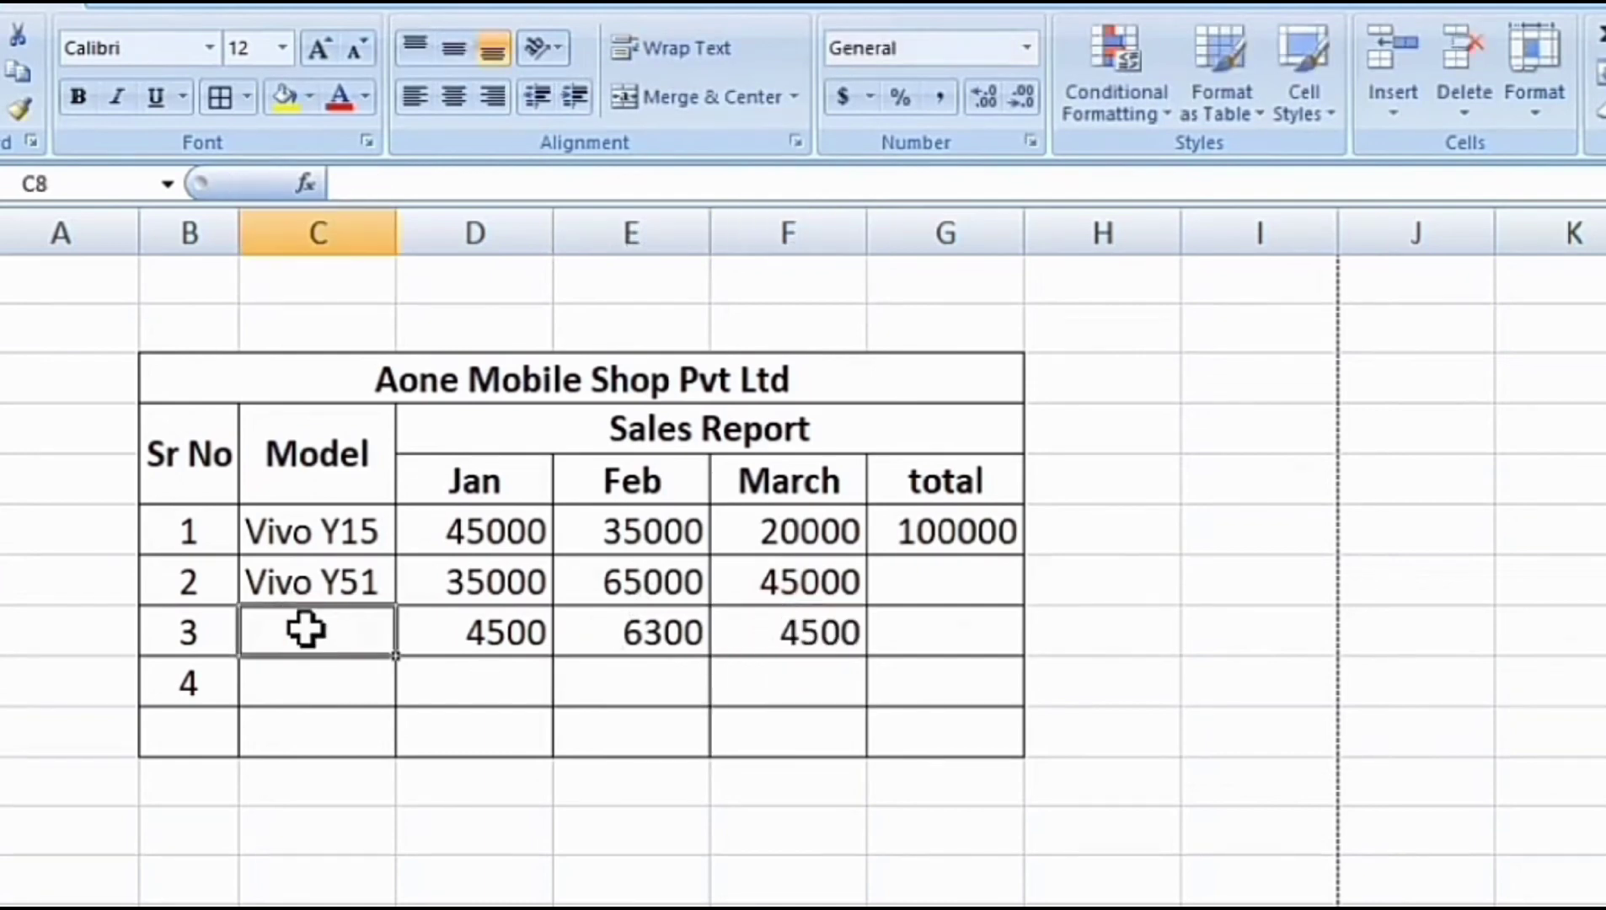
text(Mi)
key(BackSpace)
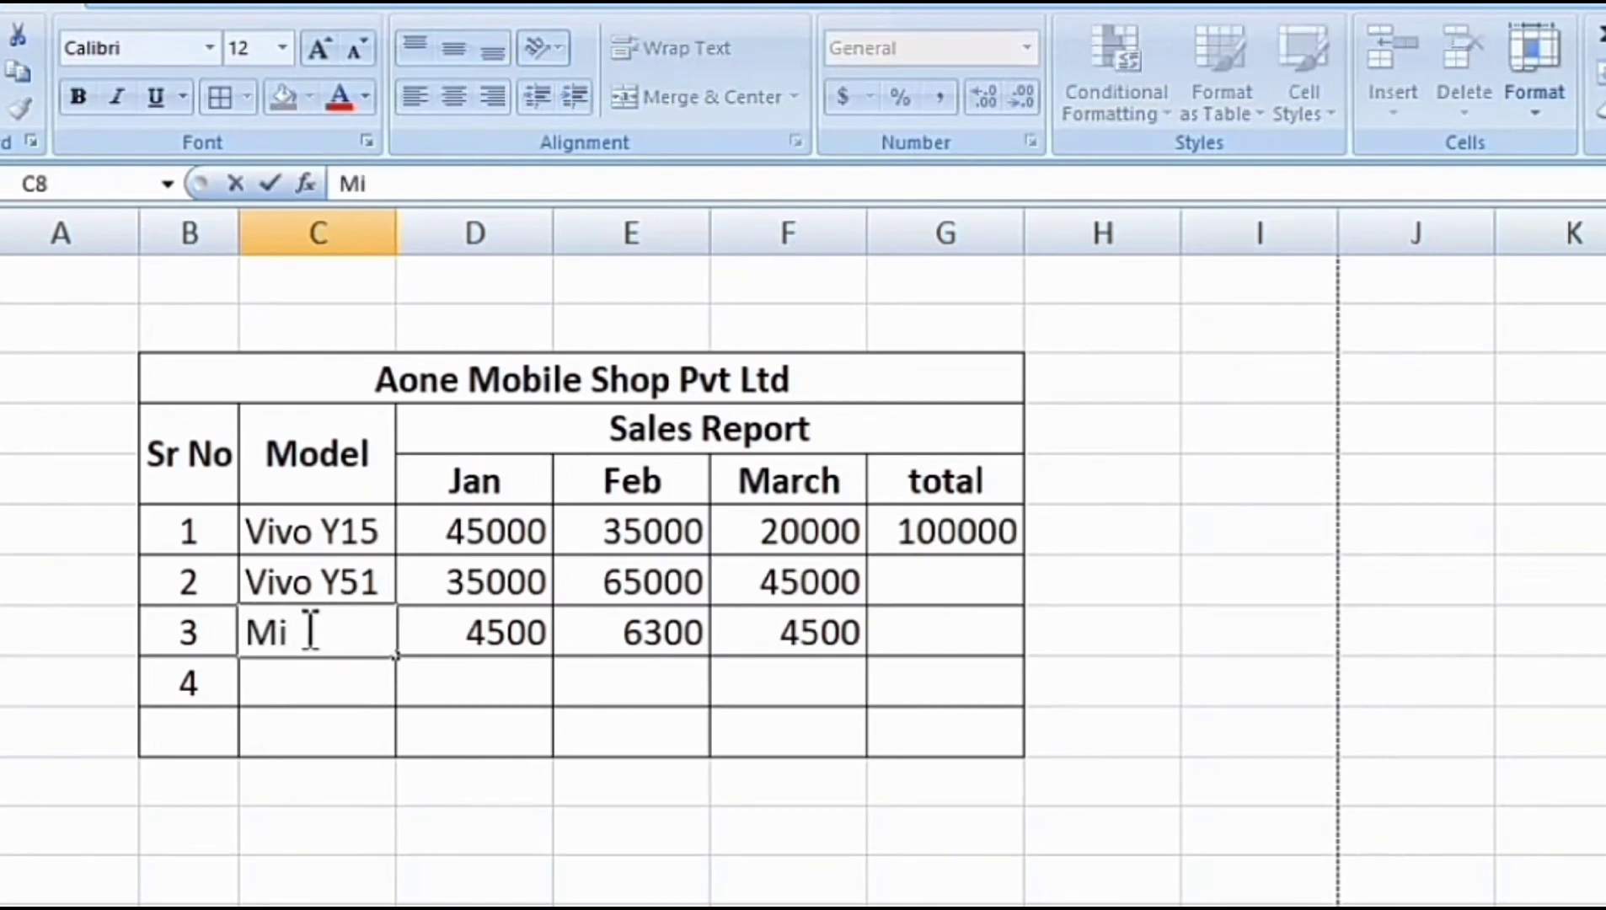
key(Tab)
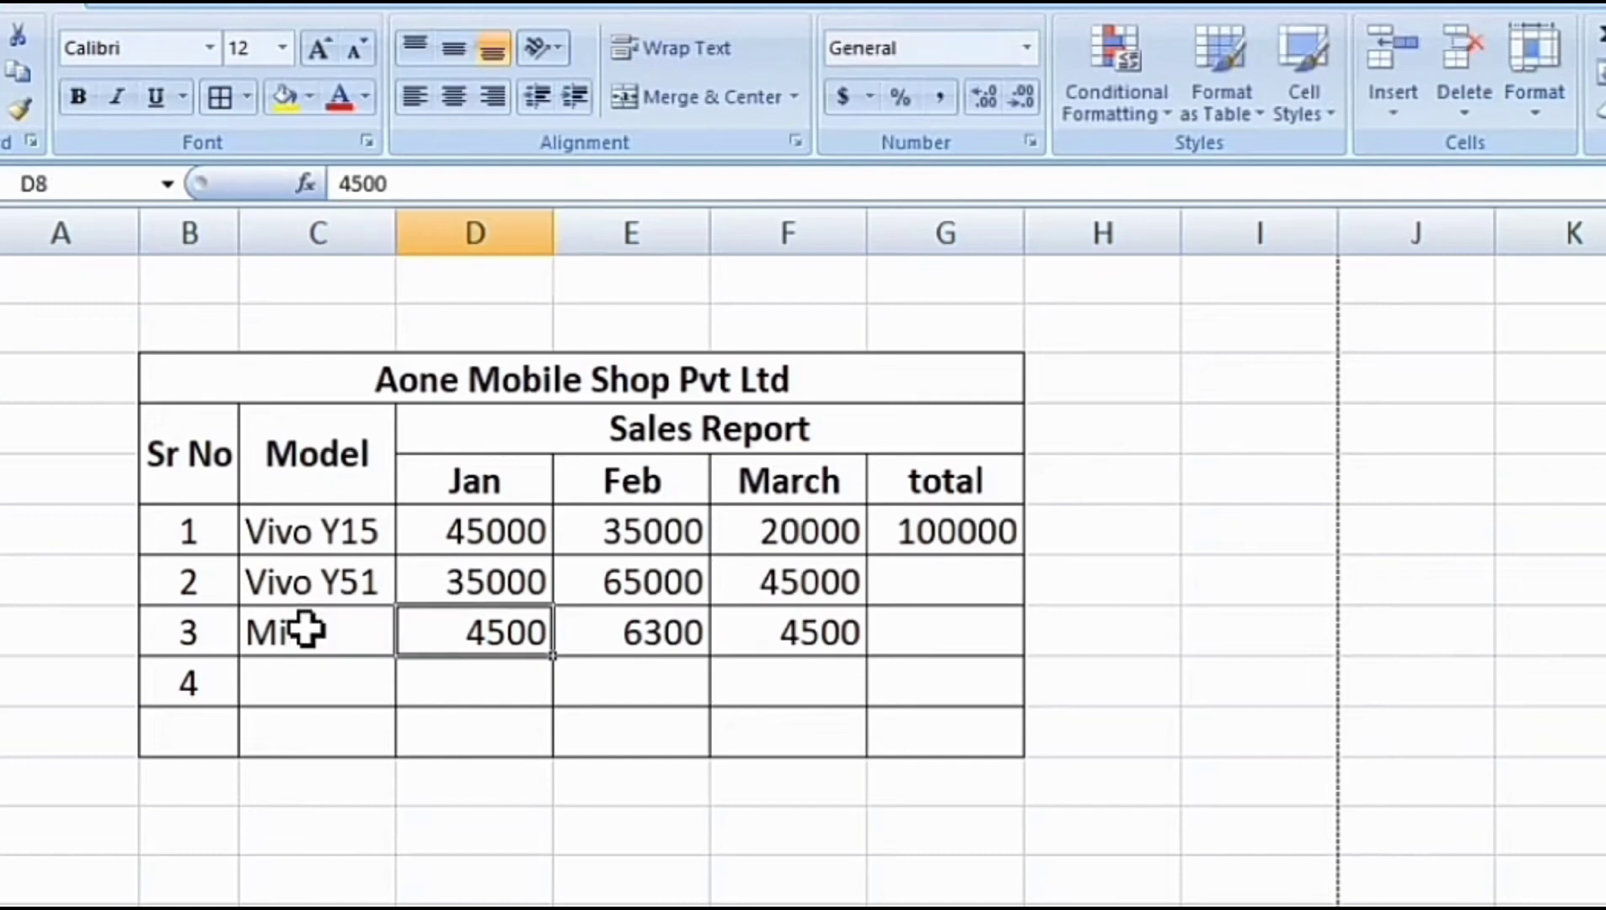
key(Tab)
key(Tab)
Step: Add Oppo with Jan 65000, Feb 45000 and March 6500
click(322, 689)
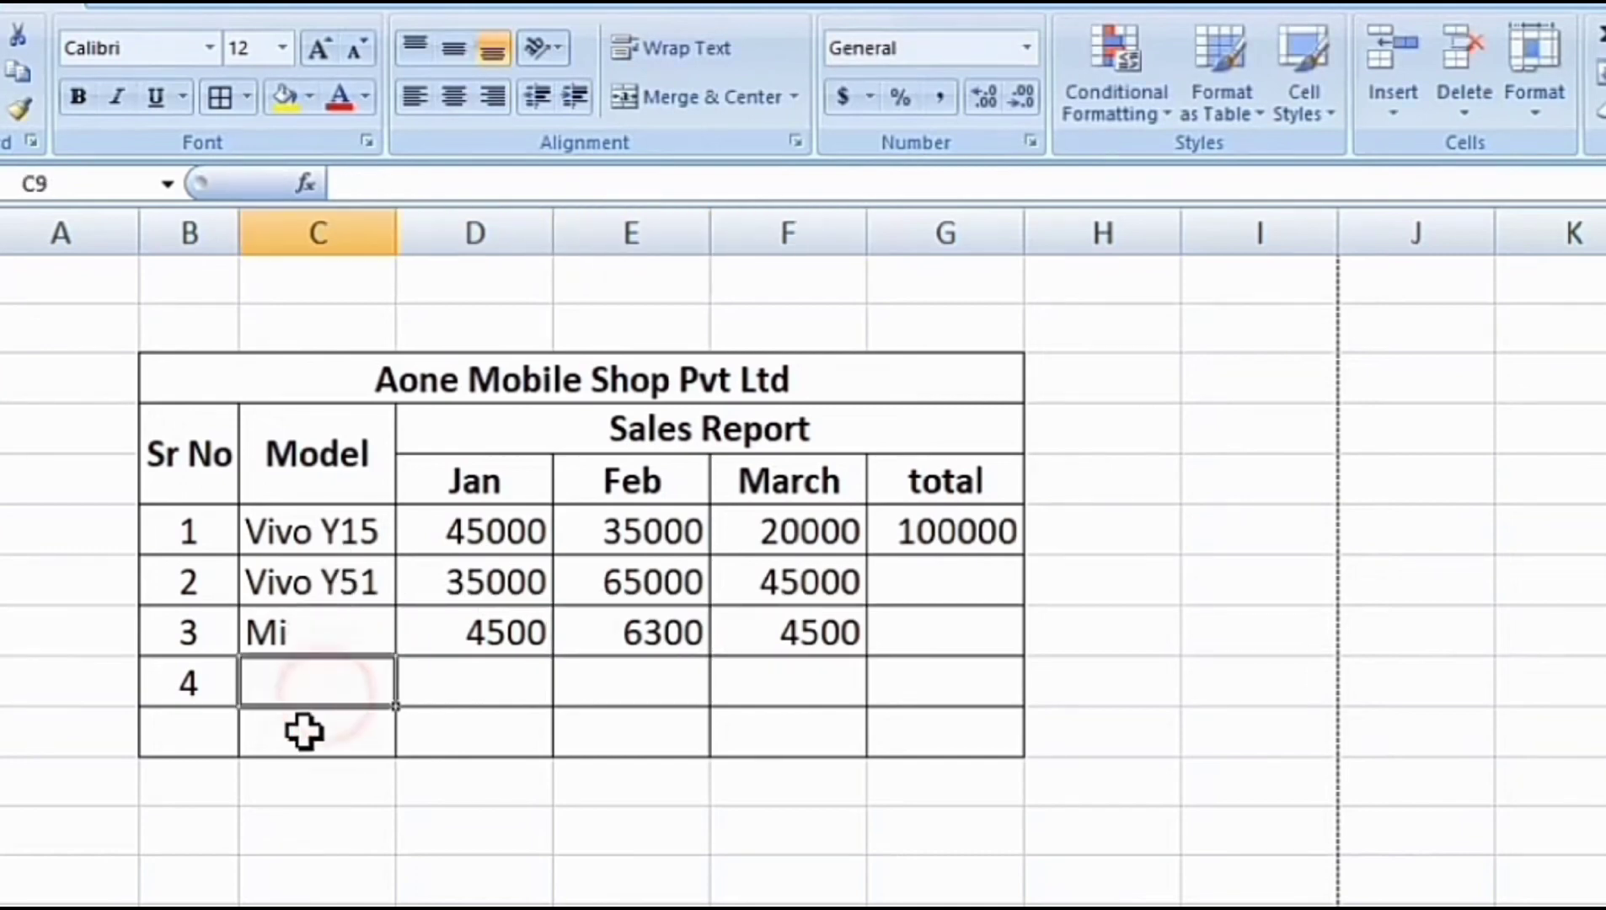
text(Oppo)
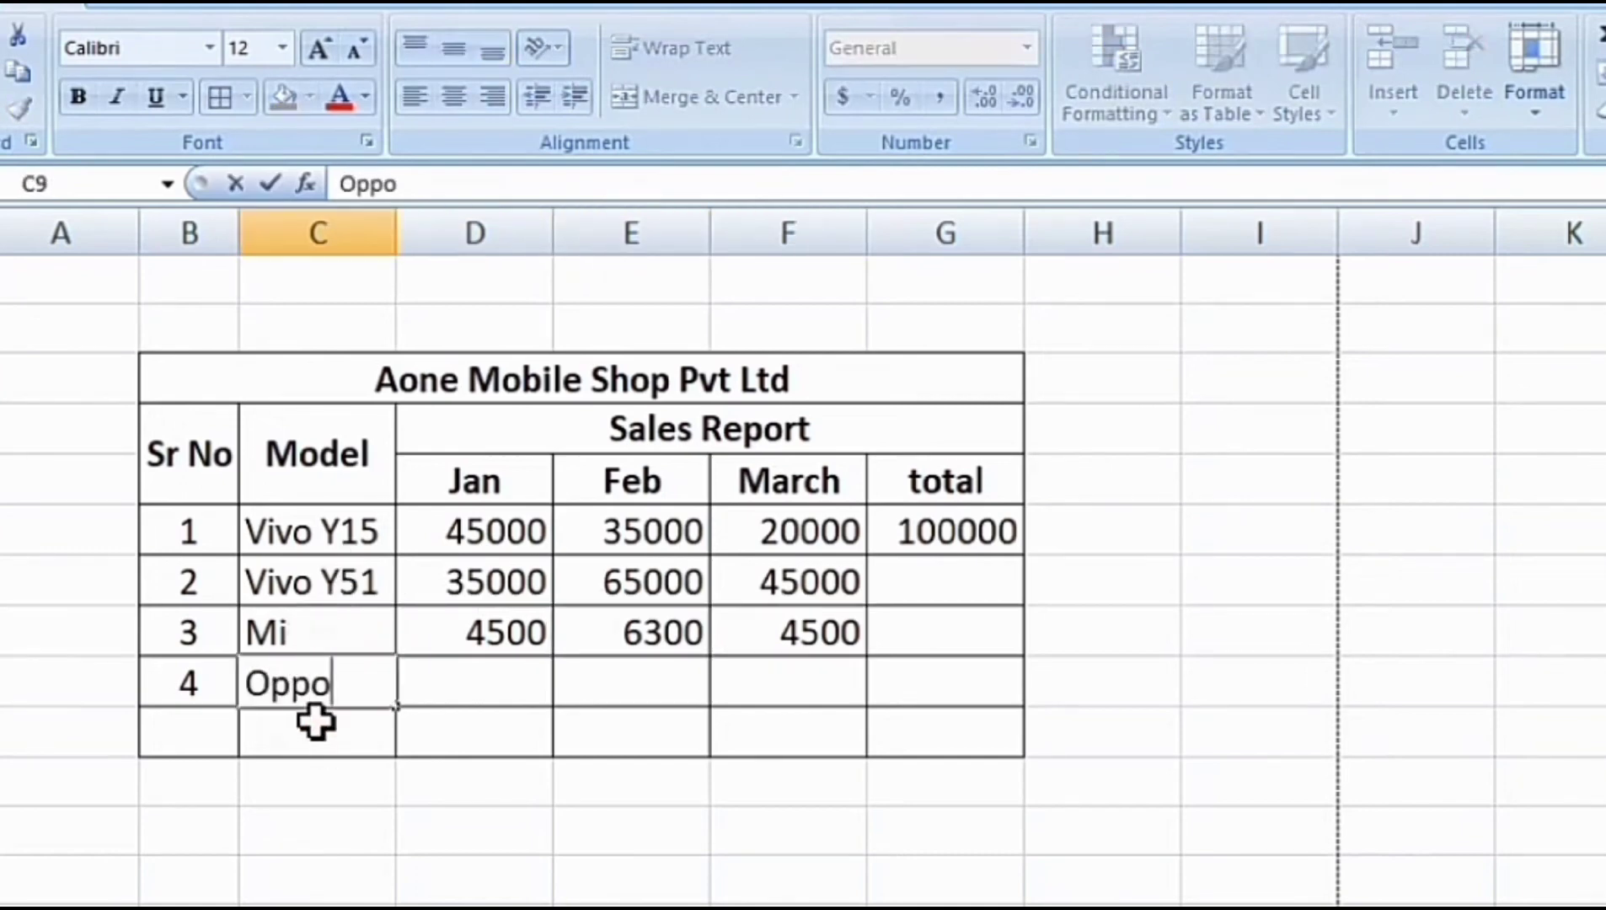
key(Tab)
text(650)
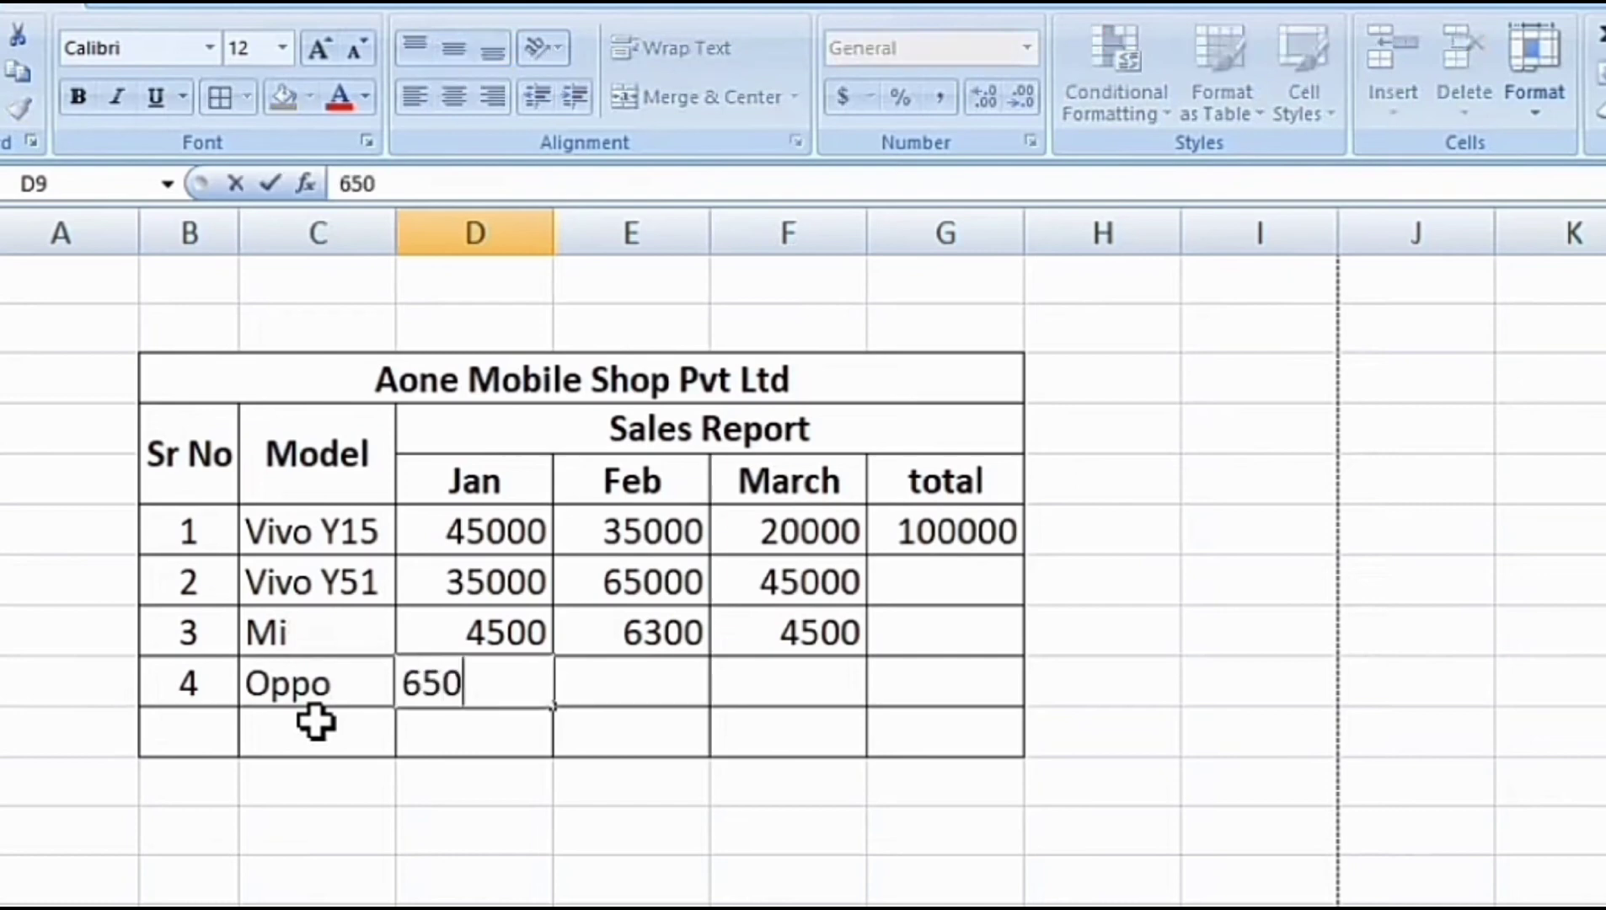
text(00)
key(Tab)
text(4)
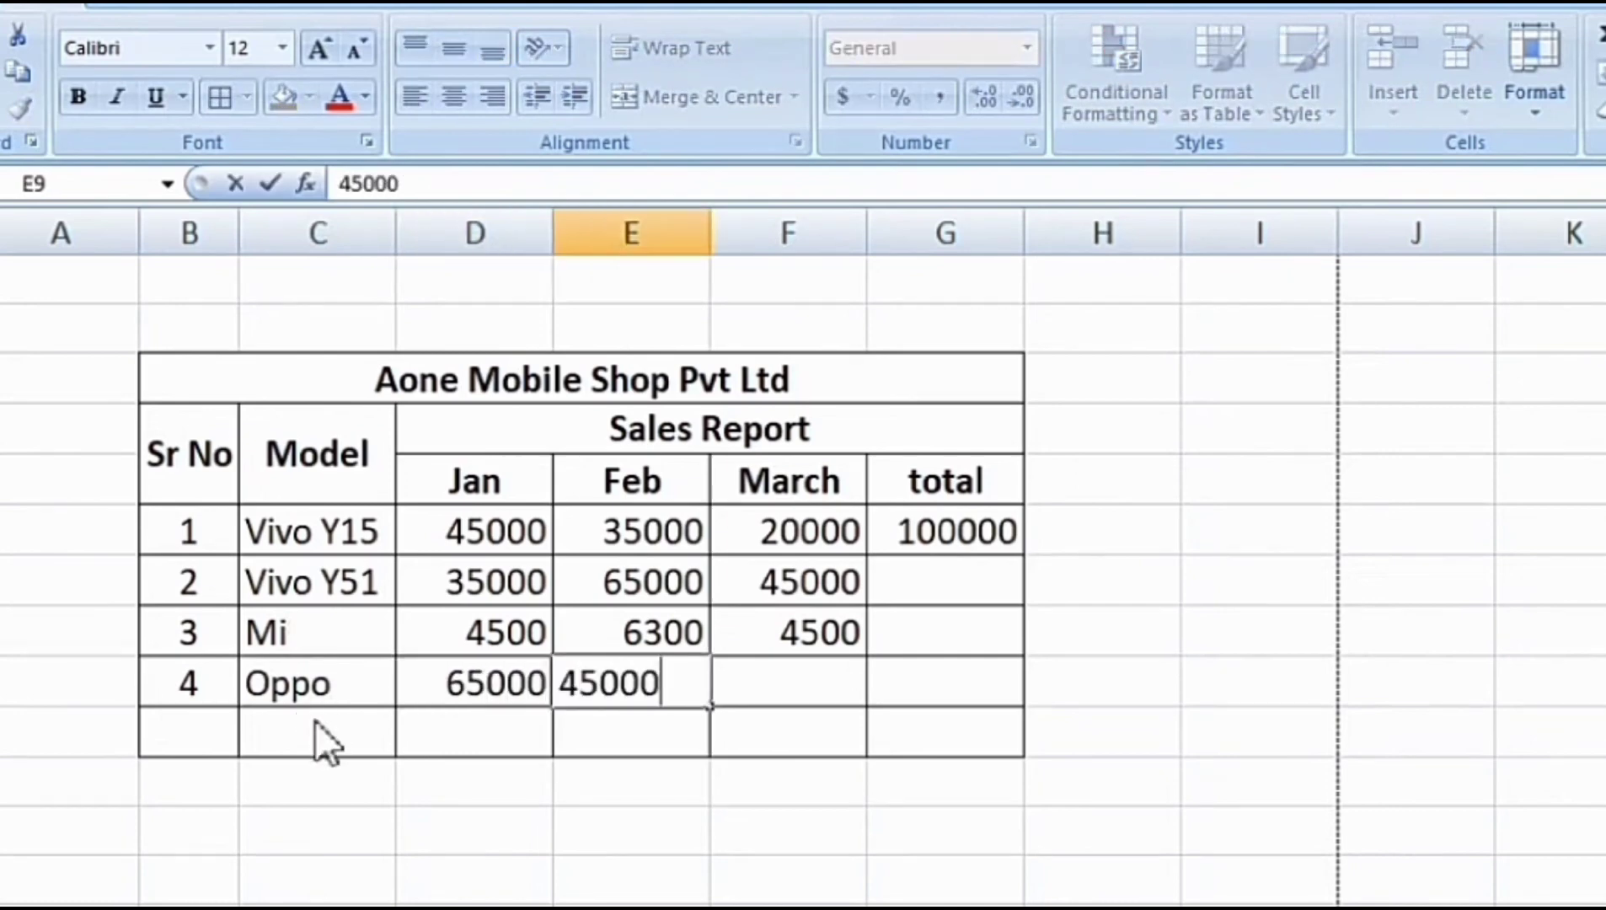
key(Tab)
text(65)
click(315, 723)
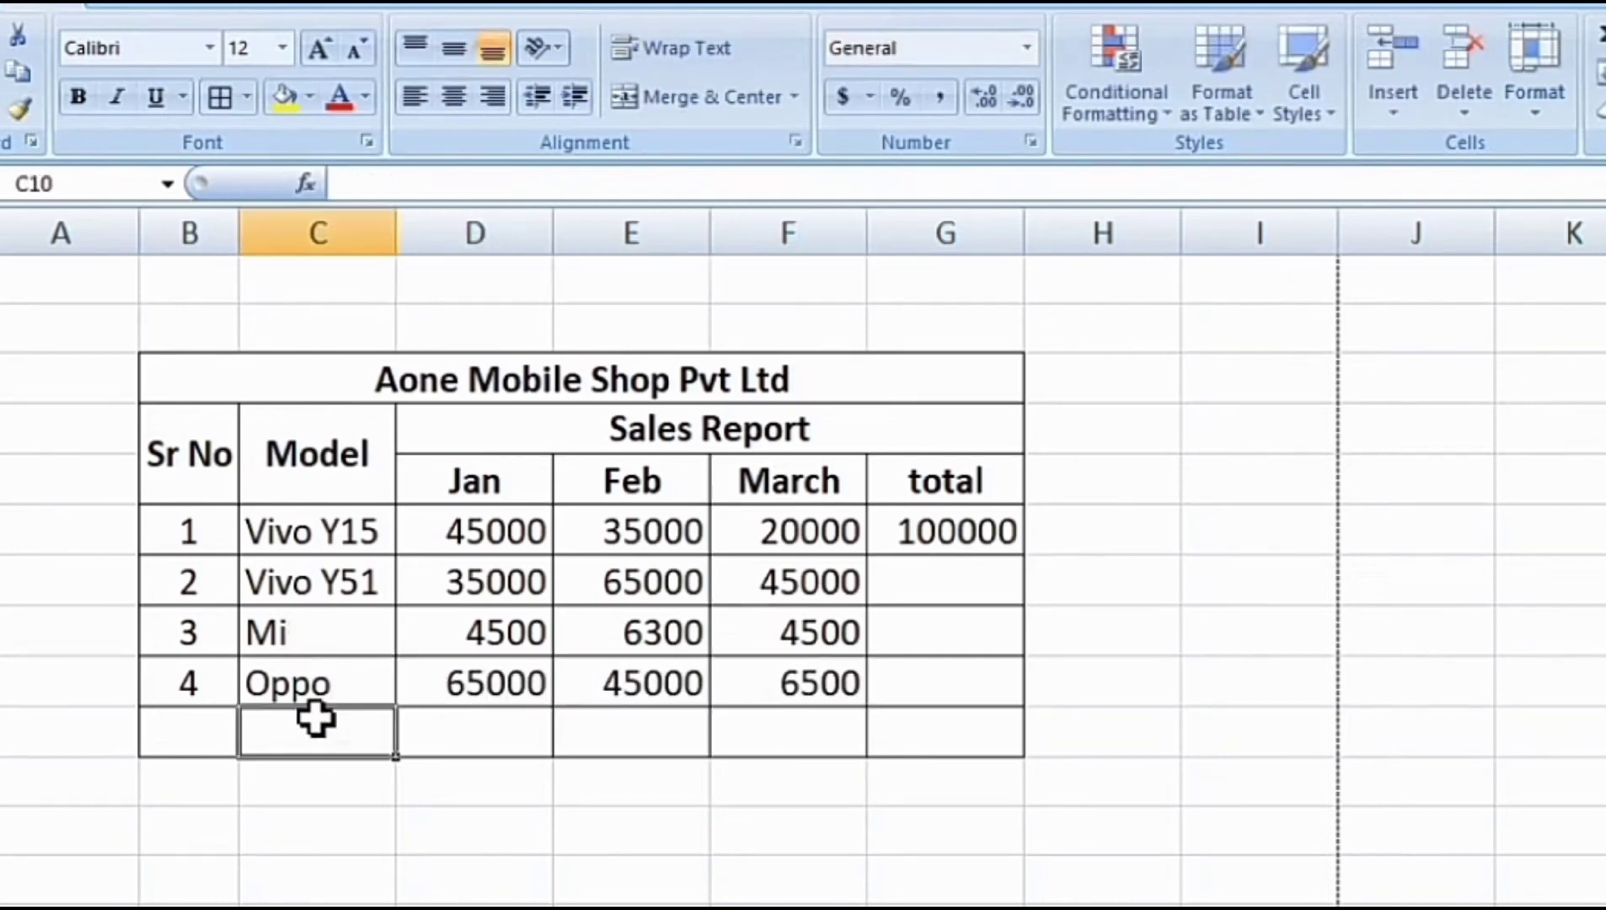
Step: Copy the G6 SUM formula down to G9, giving totals 145000, 15300 and 116500
drag(276, 547, 548, 620)
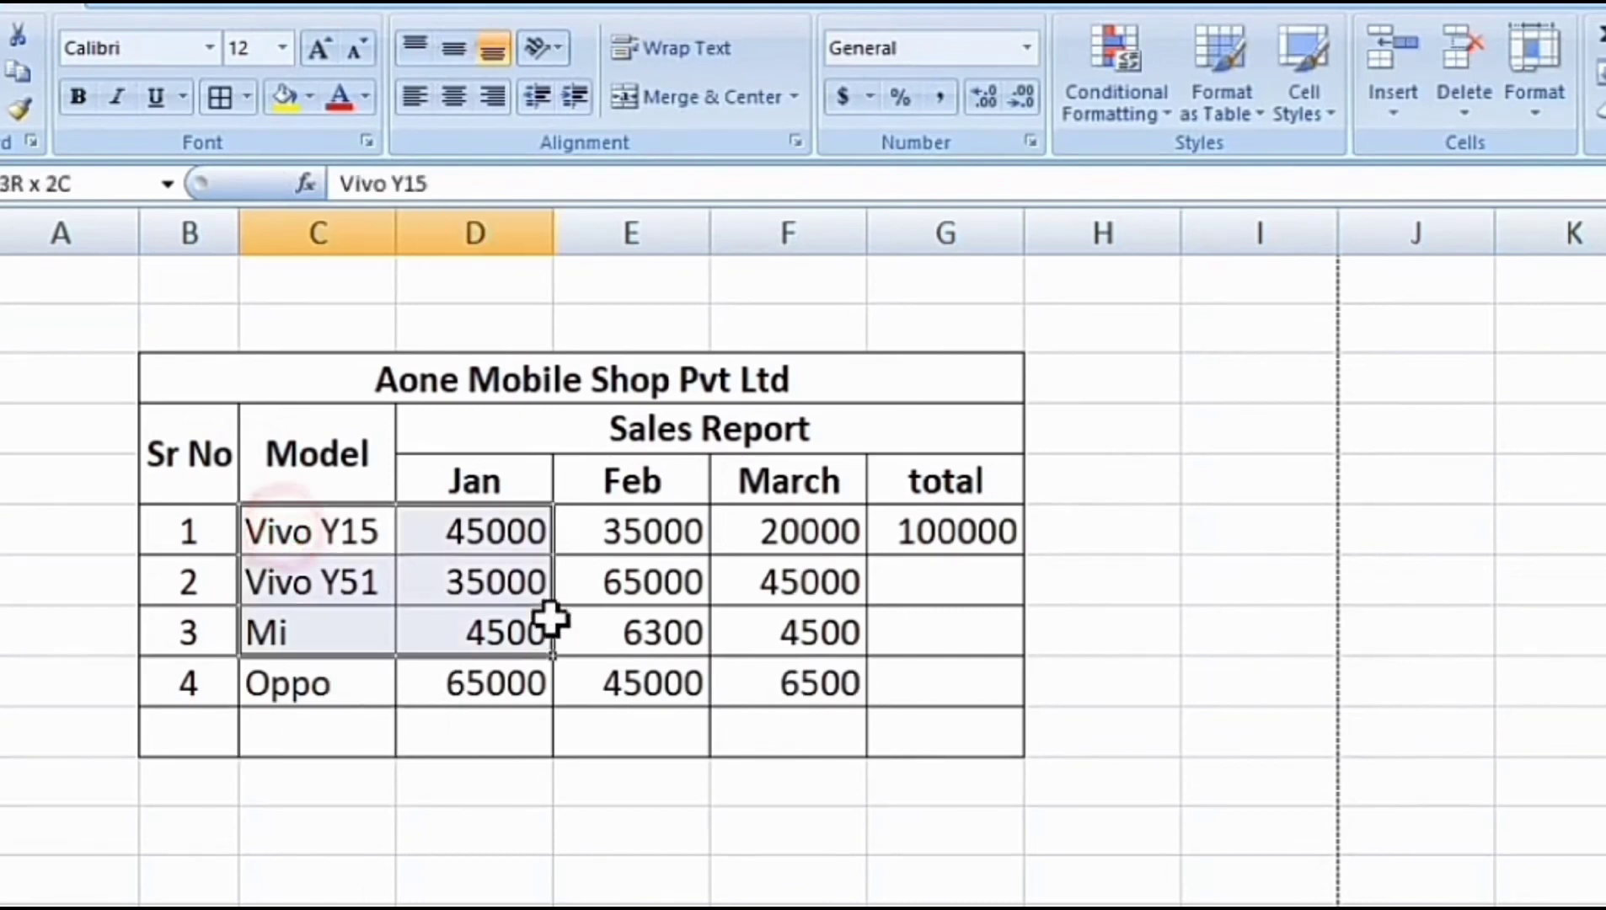
drag(480, 539, 784, 624)
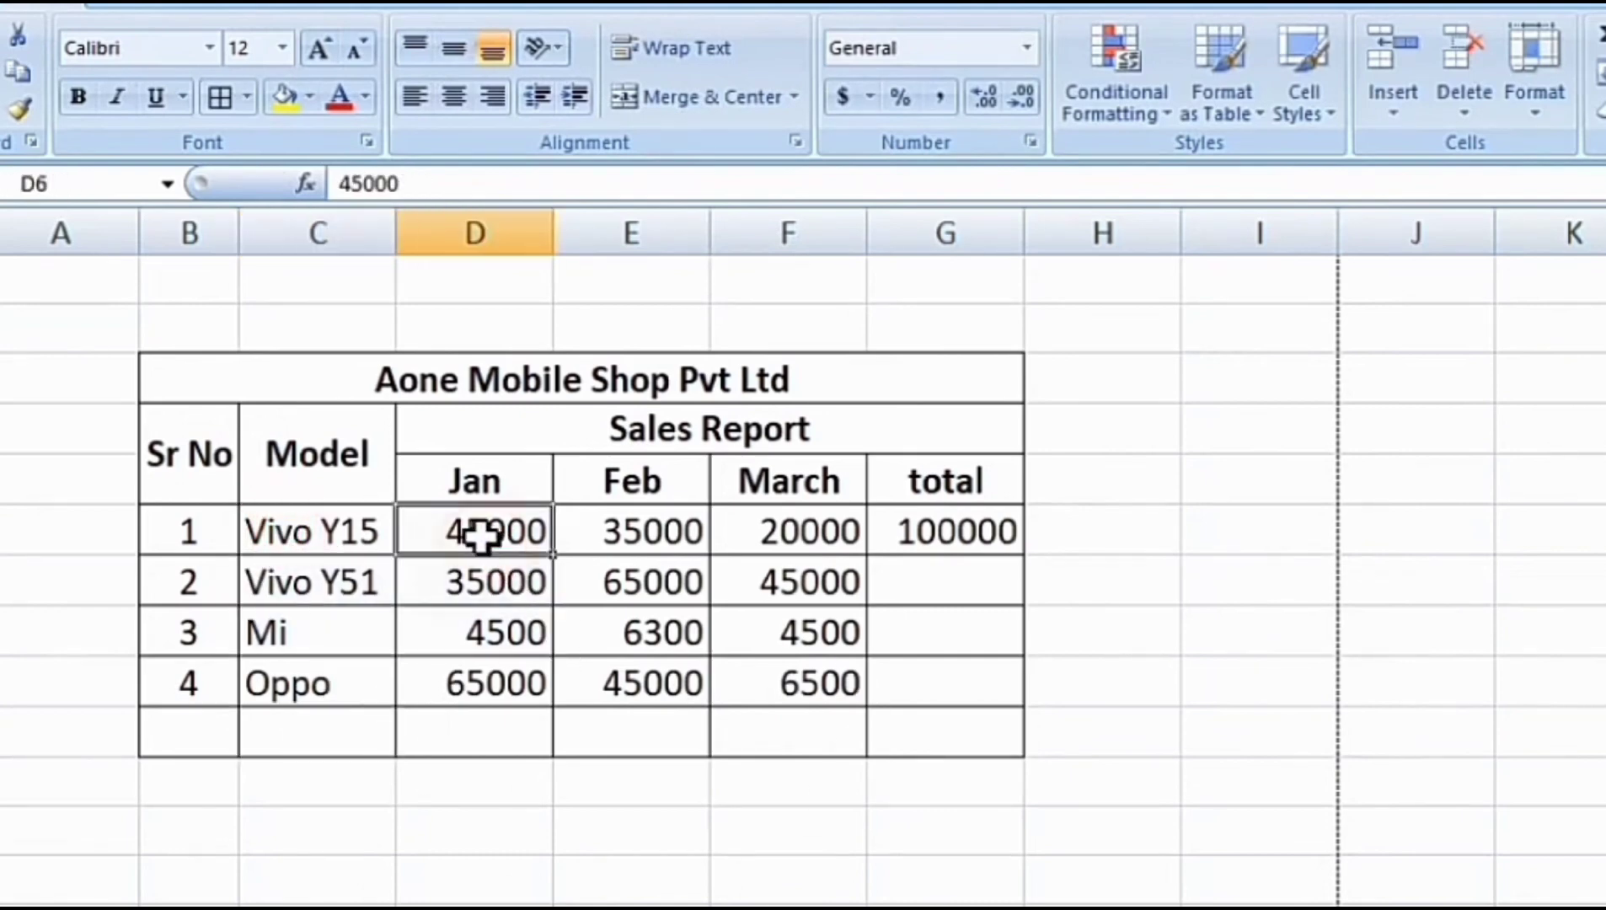
click(804, 687)
click(970, 526)
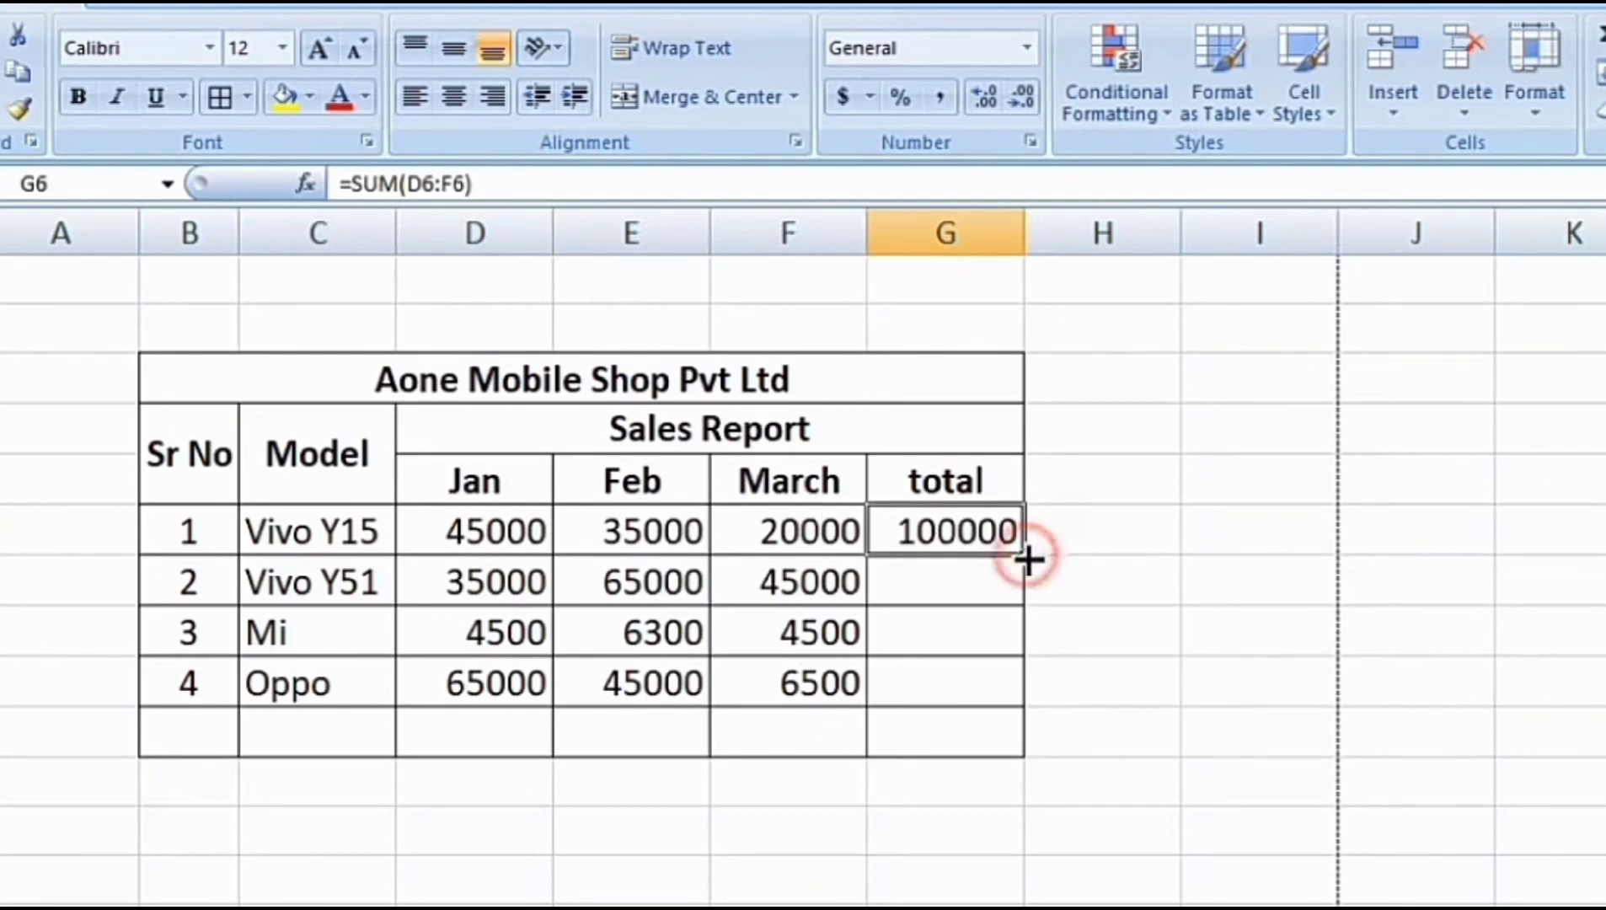
drag(1030, 558, 1021, 711)
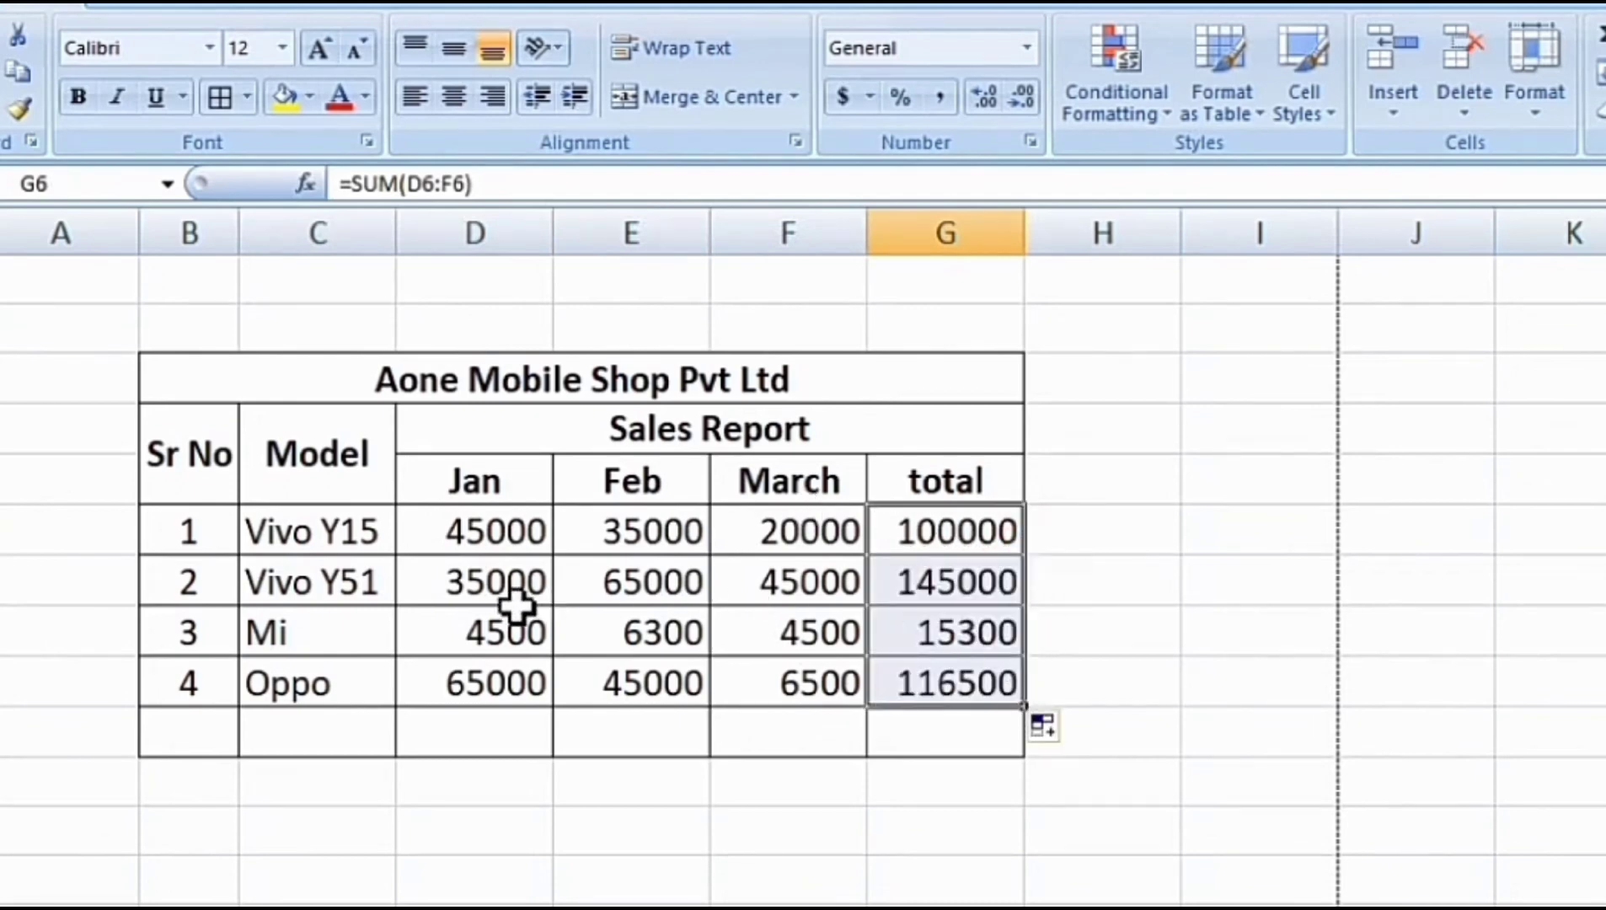
drag(510, 586, 950, 566)
click(961, 645)
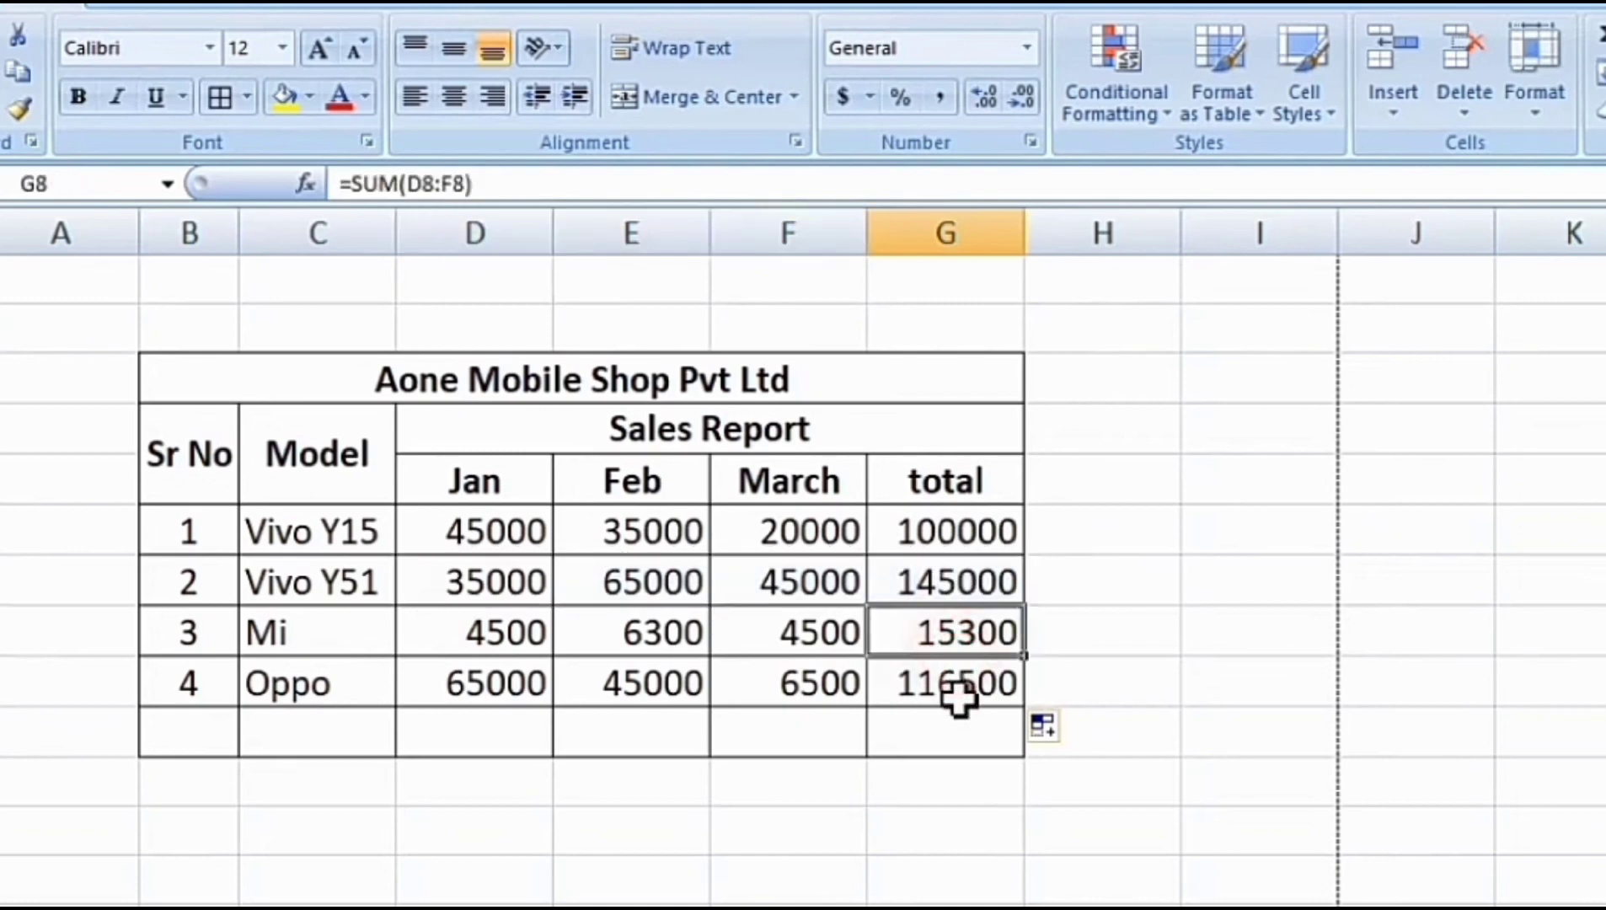
drag(452, 581, 843, 582)
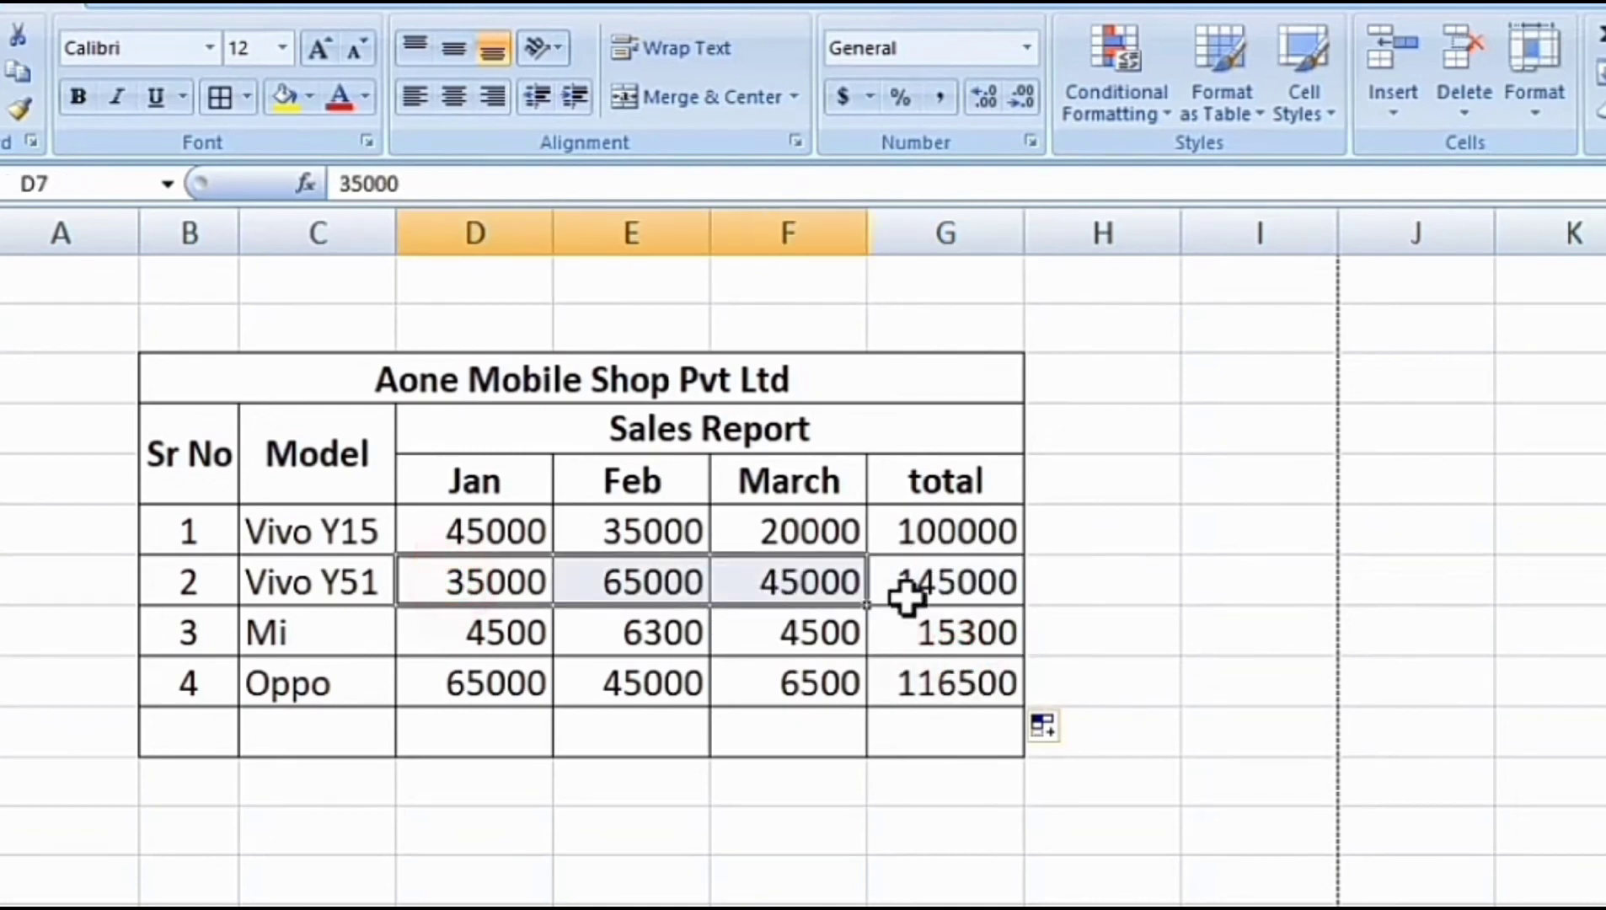
click(944, 588)
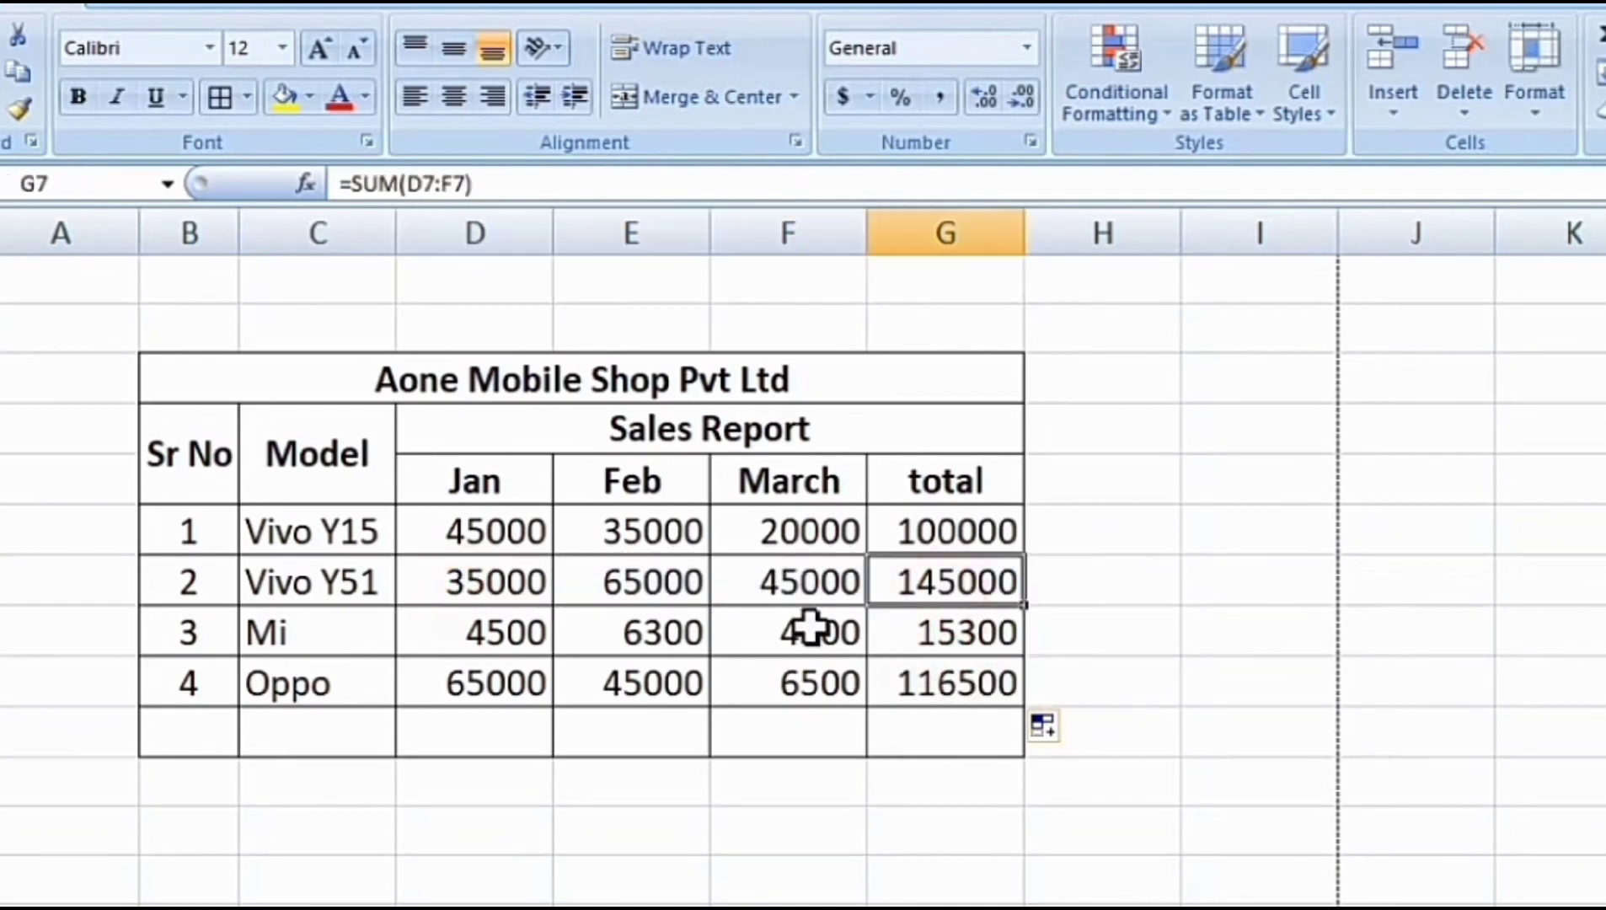
drag(476, 482, 466, 663)
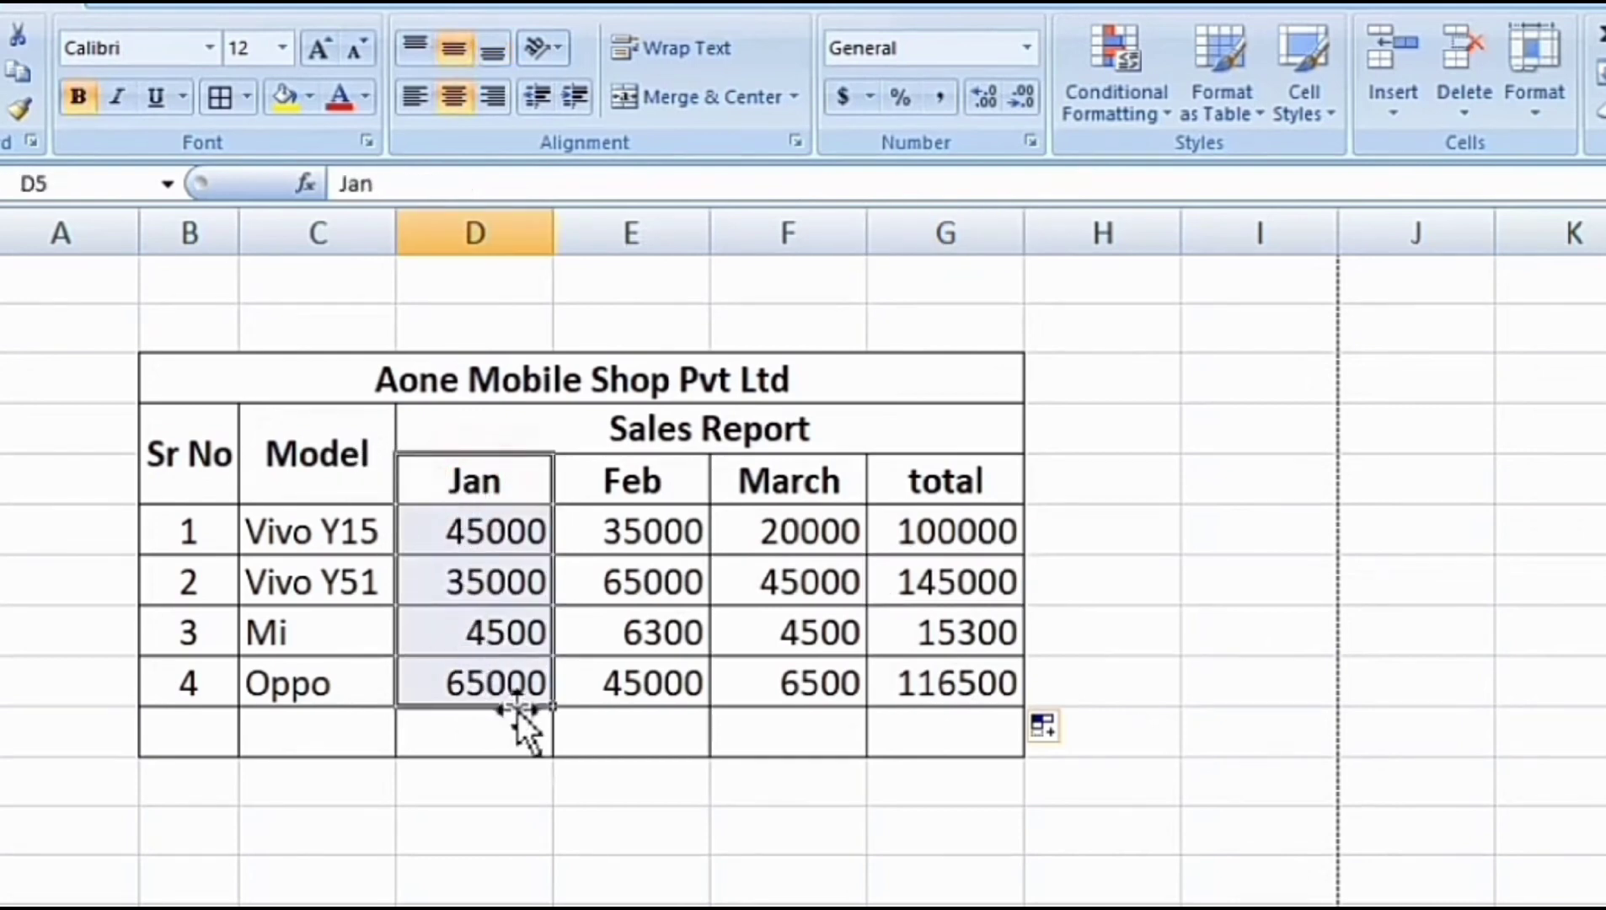
Step: Merge and centre B10:C10 and label the merged cell Total
click(484, 734)
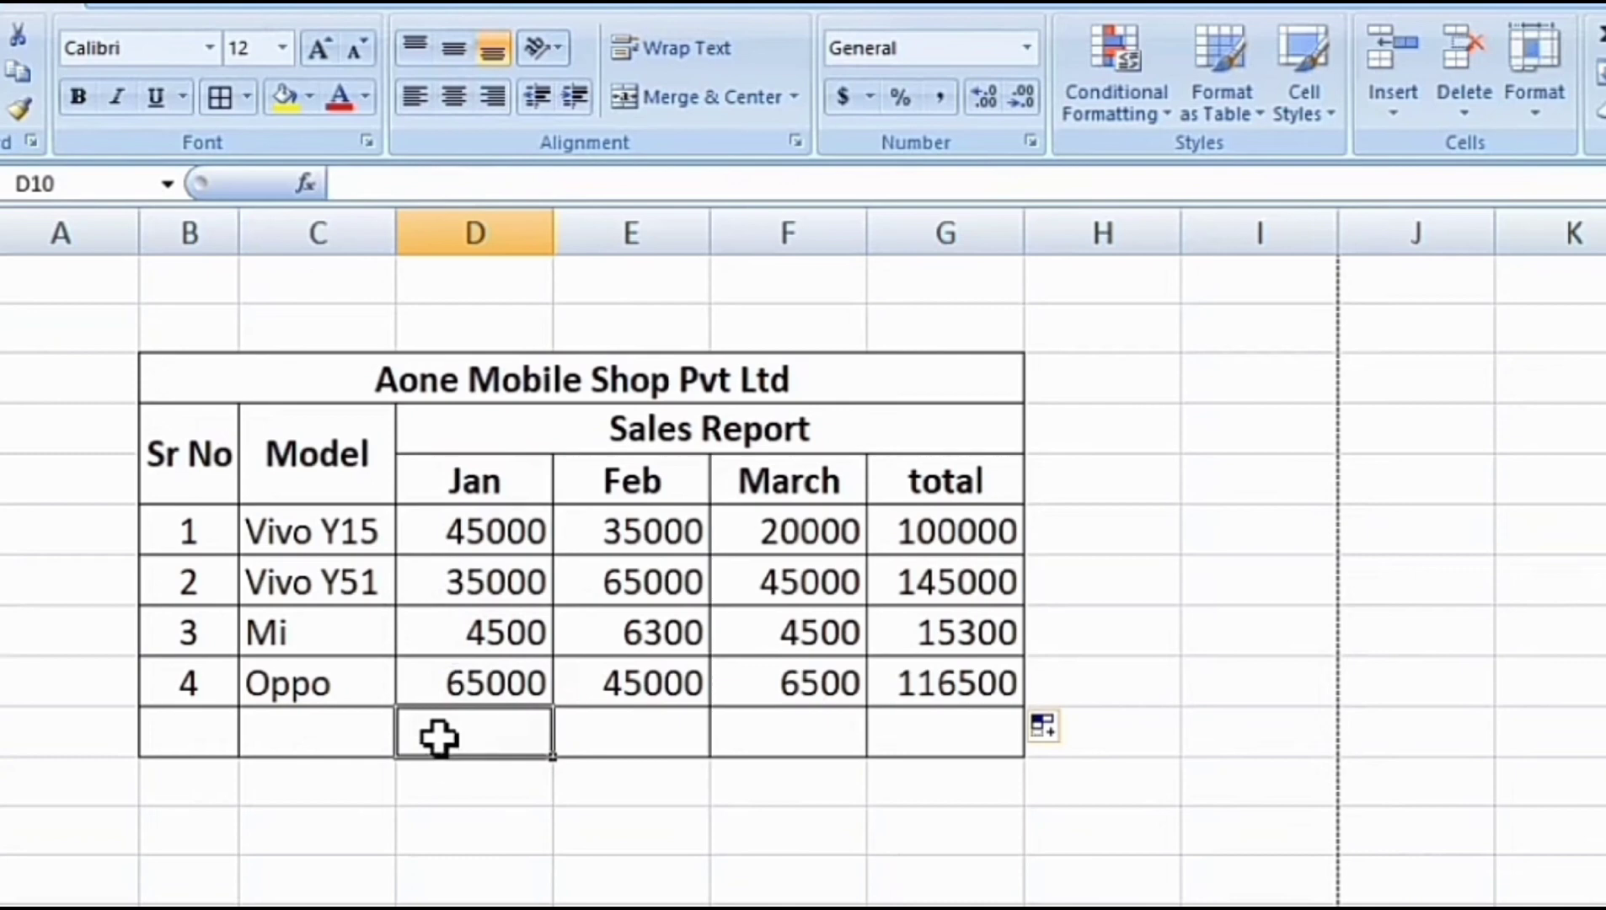
click(184, 468)
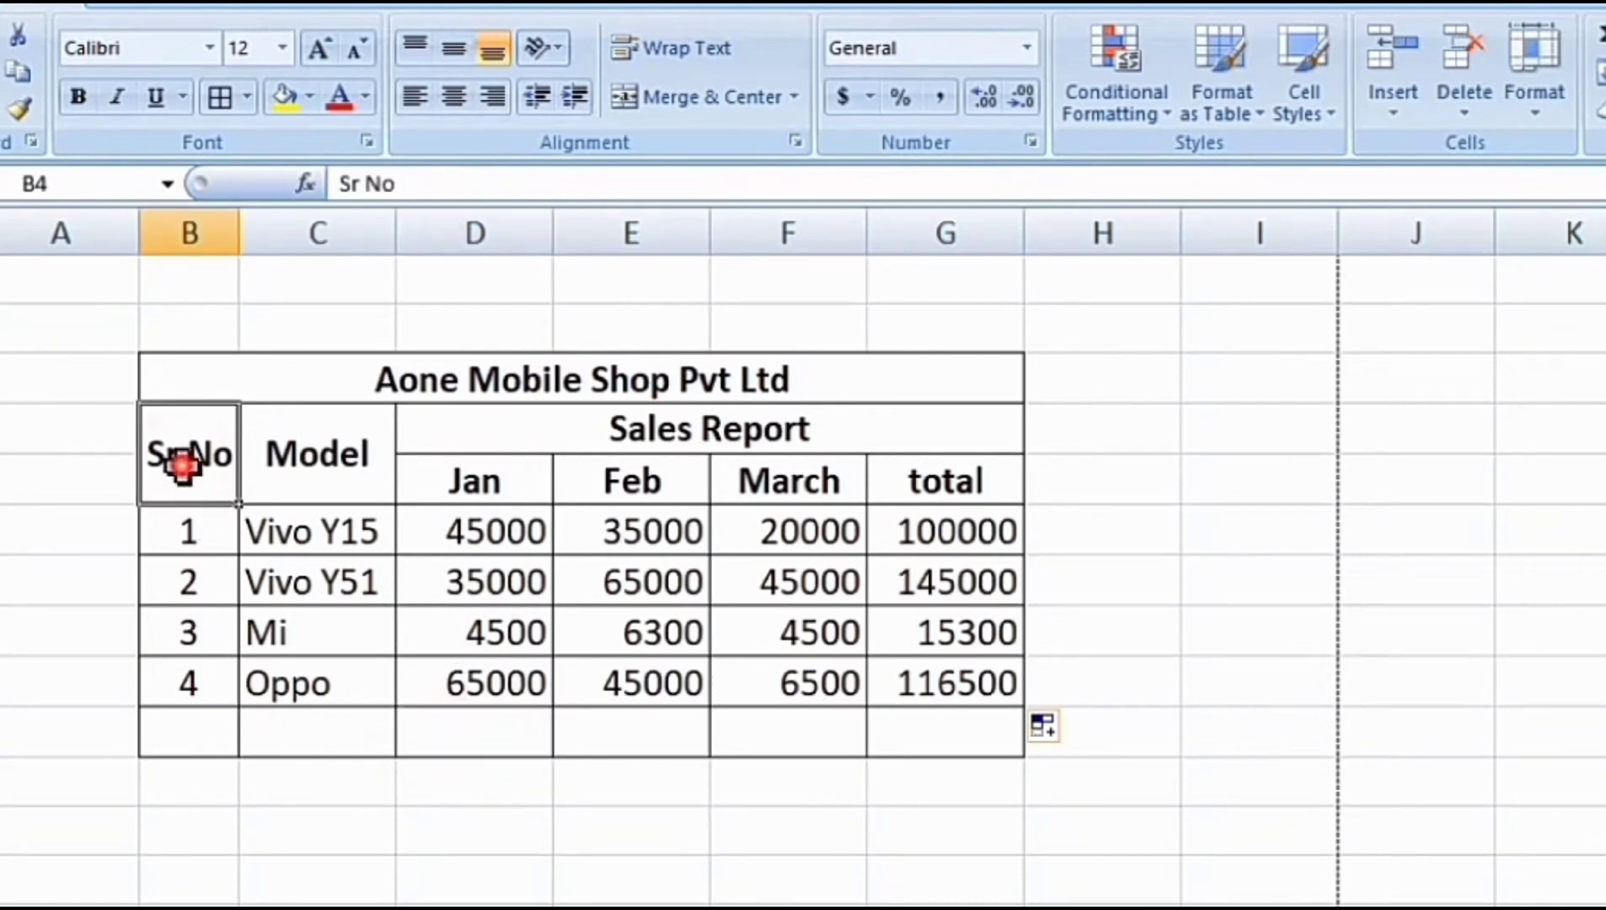
click(317, 464)
drag(201, 731, 285, 731)
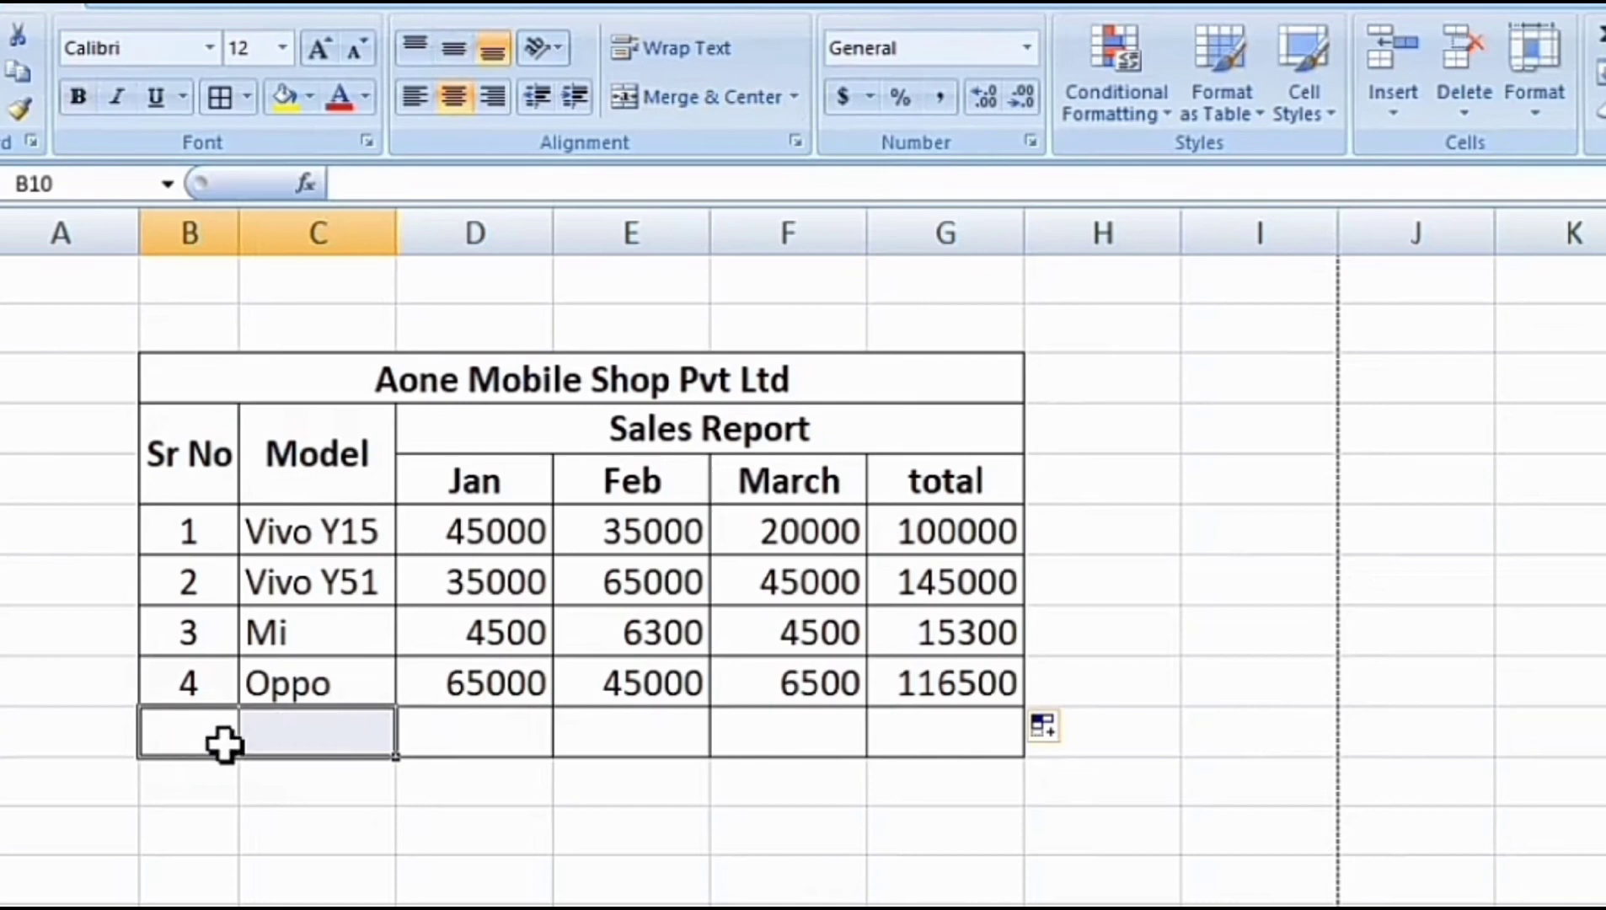
click(666, 97)
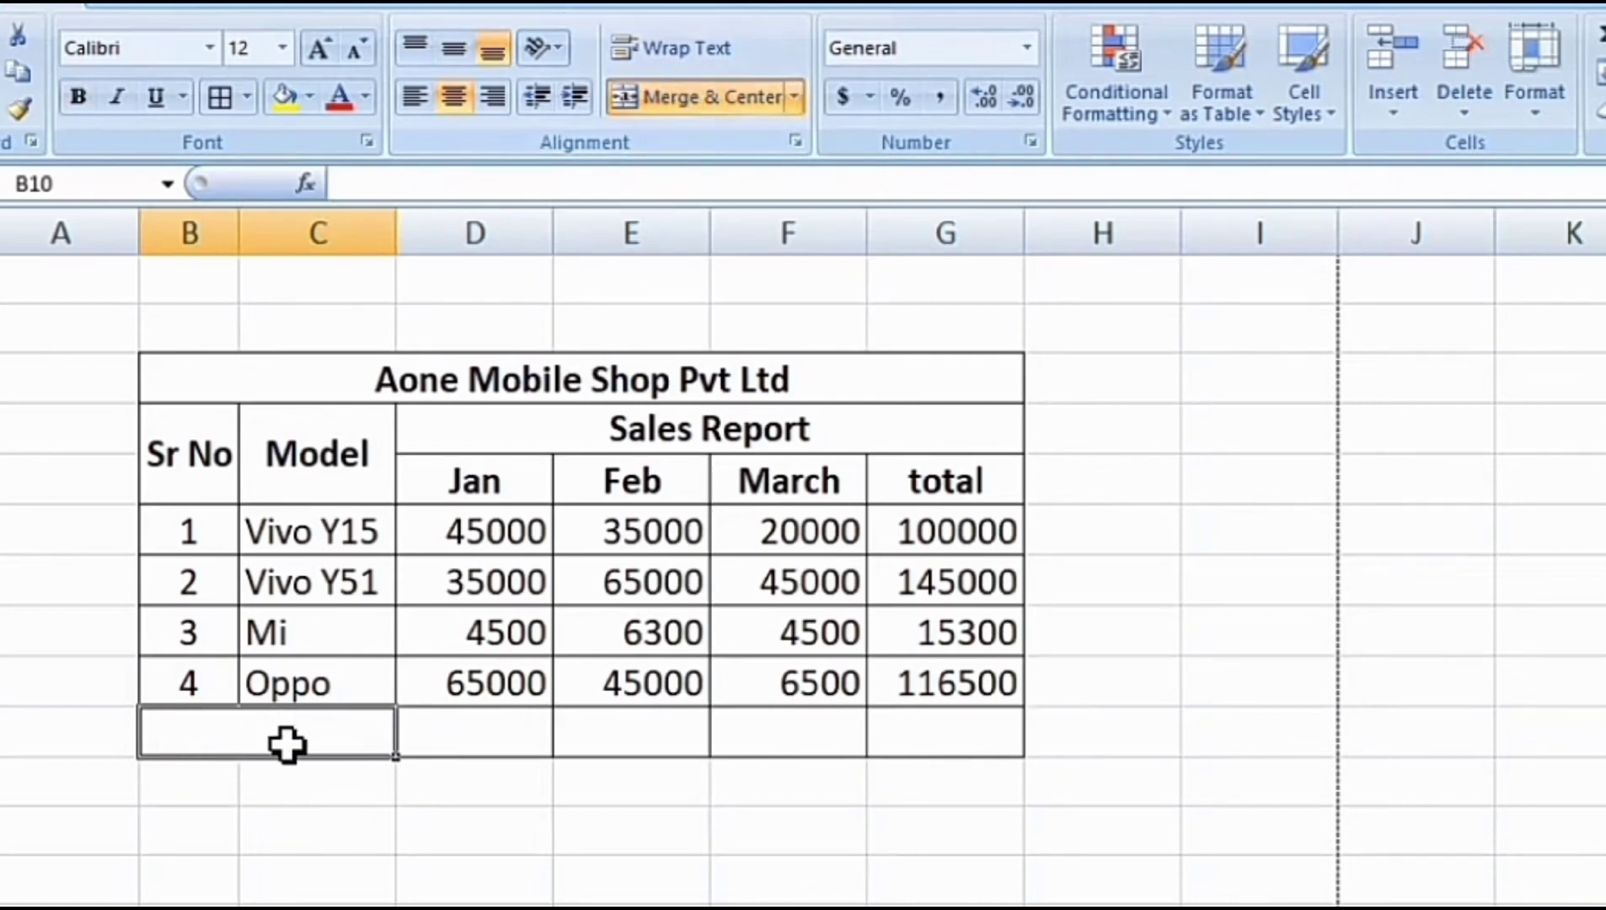
text(Tota)
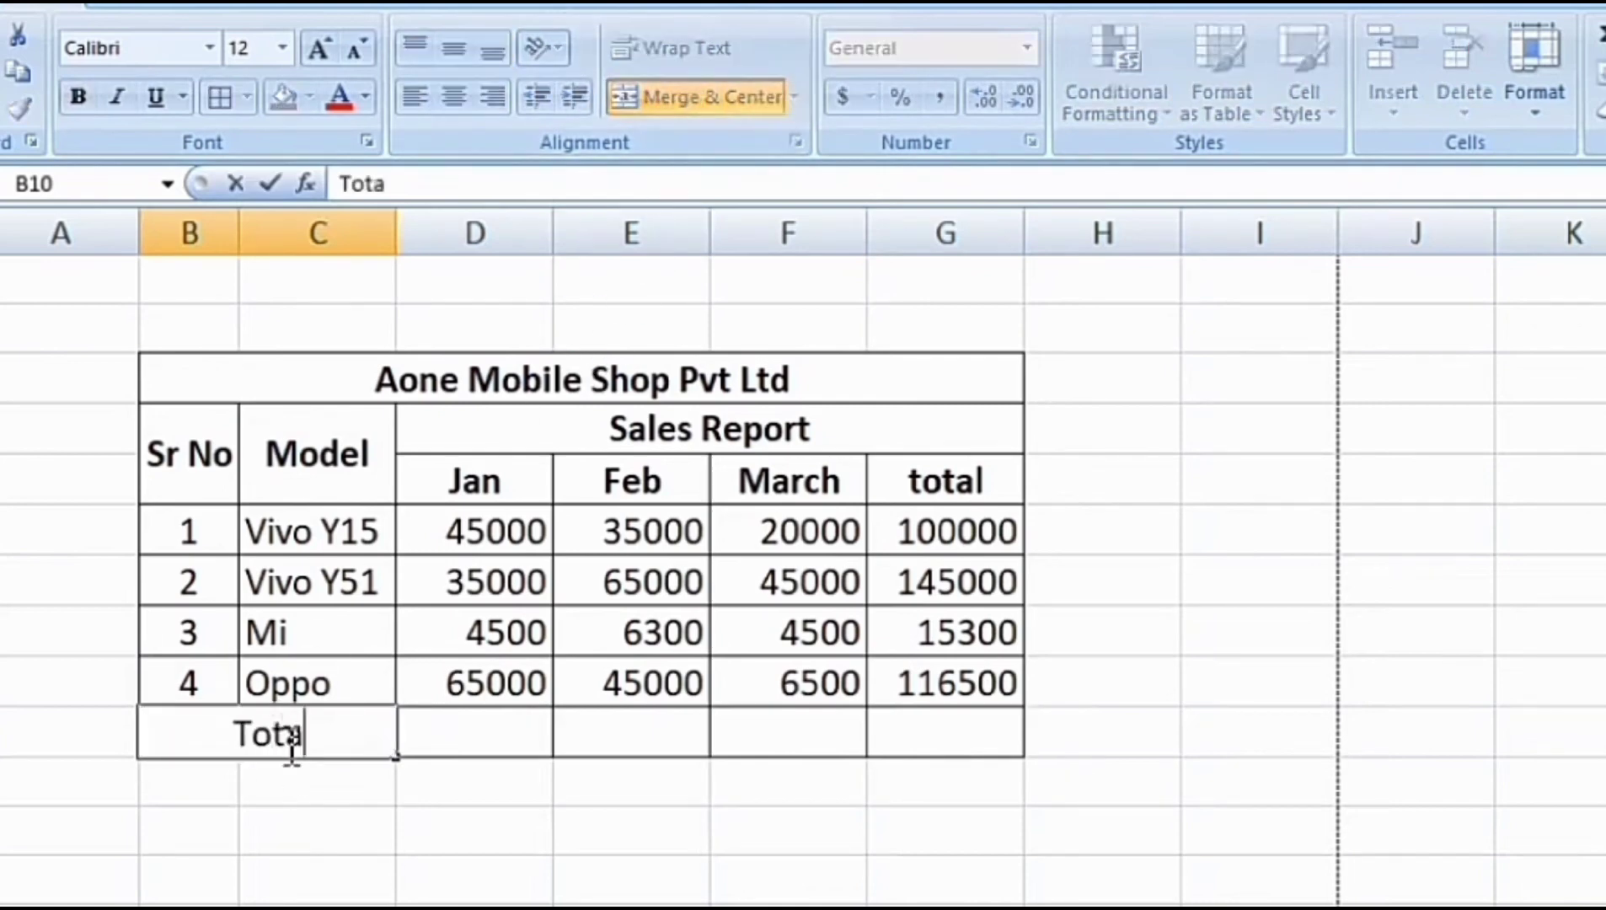
text(l)
key(Return)
click(289, 733)
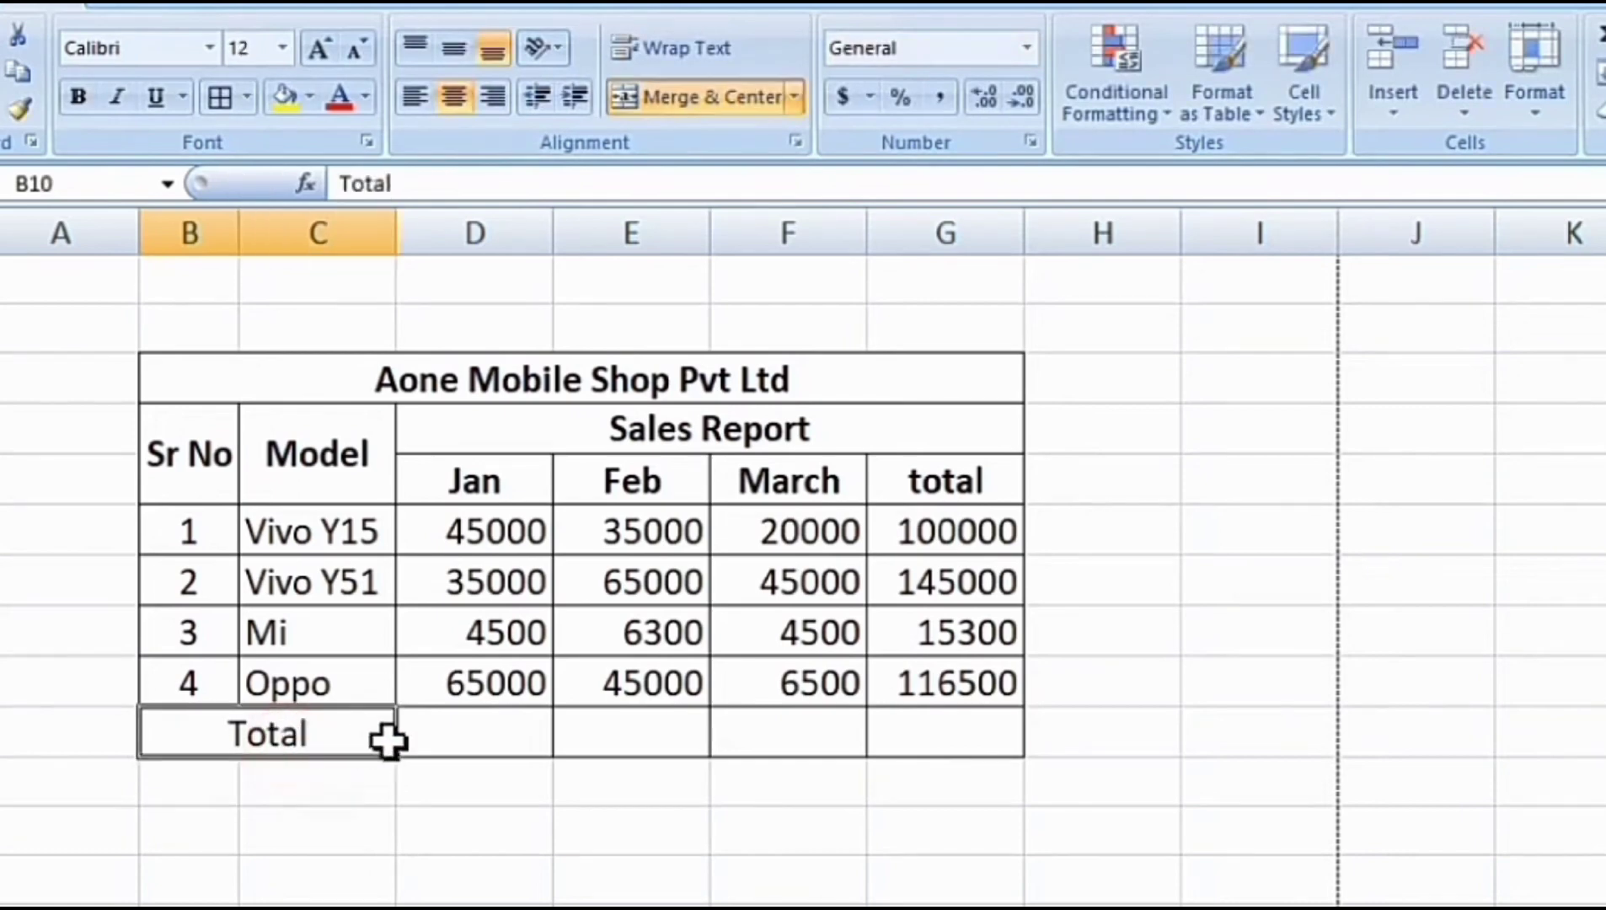
click(466, 730)
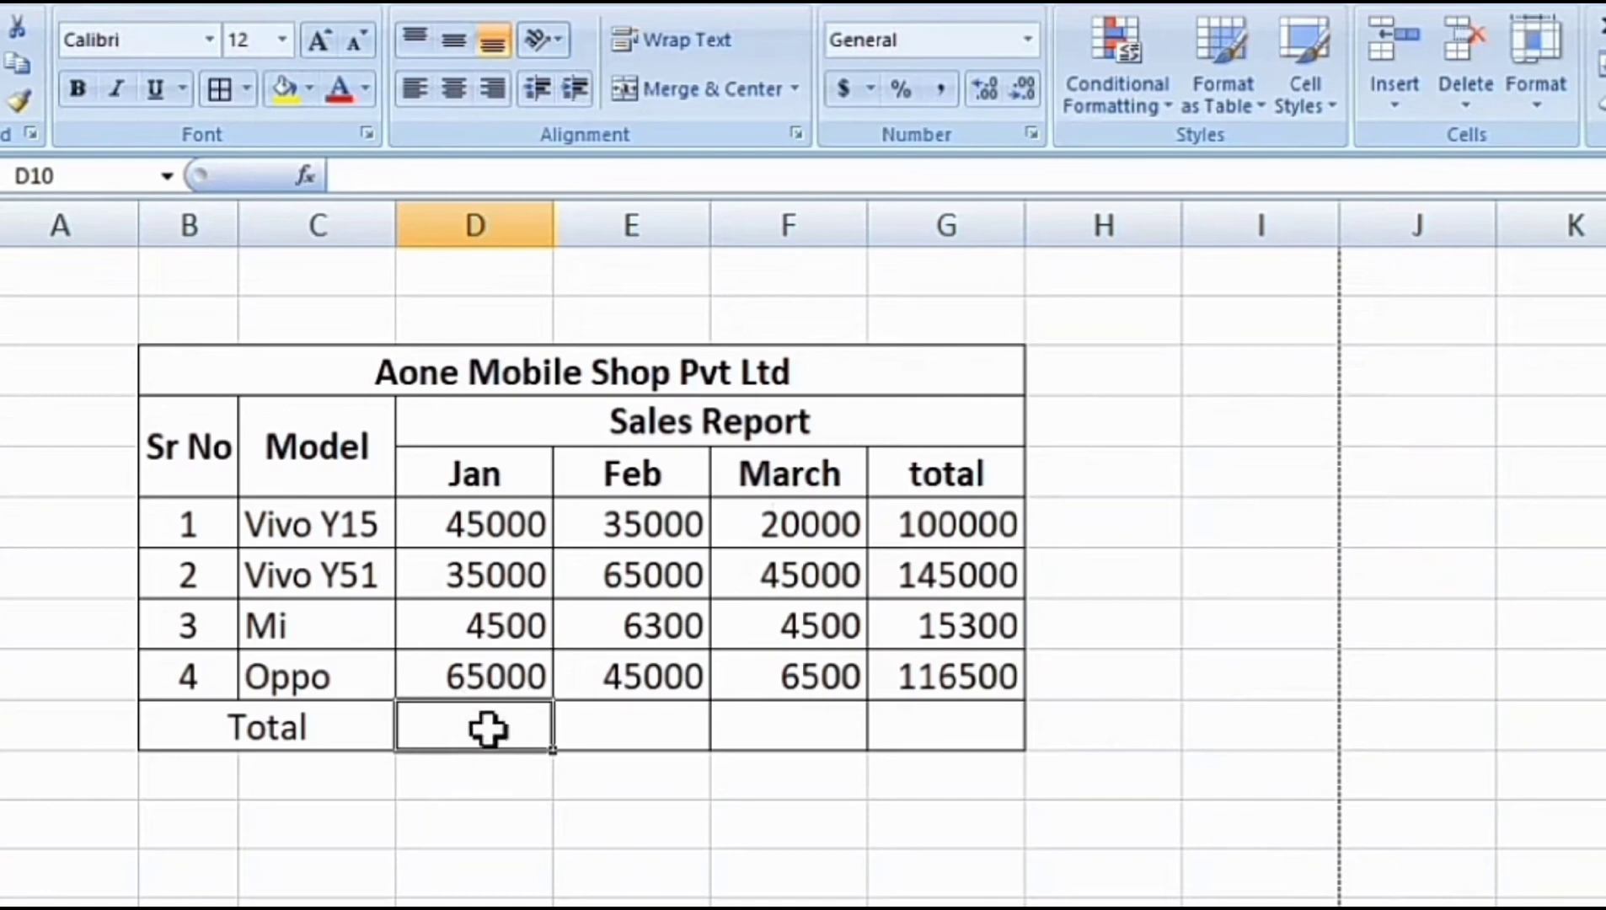
Step: AutoSum Jan in D10 and fill across to G10: 149500, 151300, 76000 and 376800
click(488, 730)
key(alt+equal)
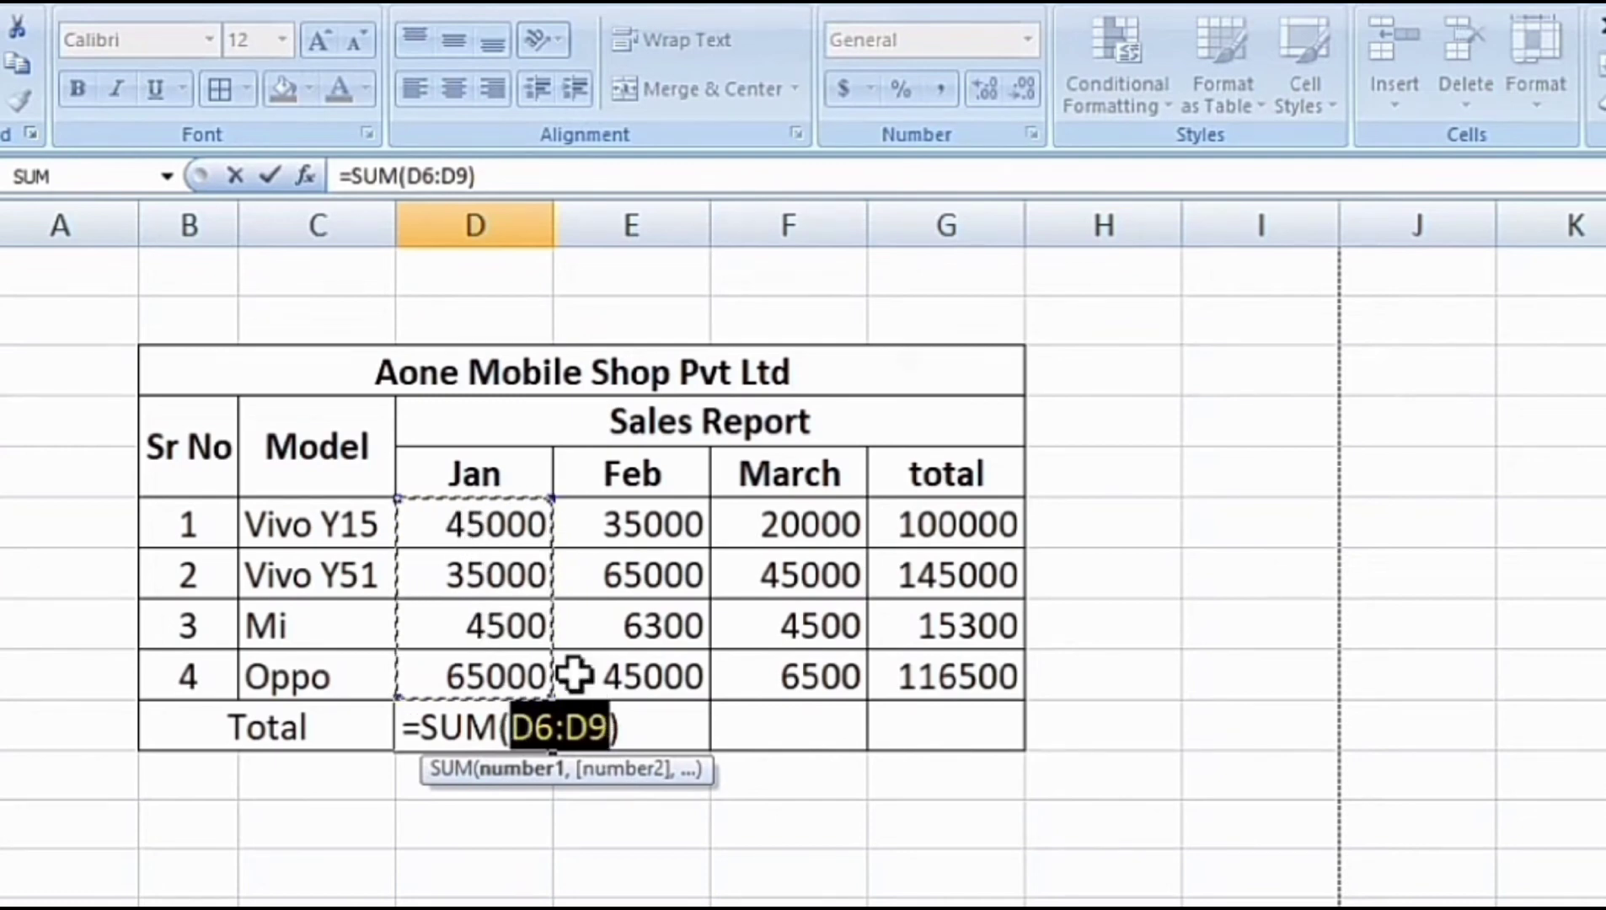
key(Return)
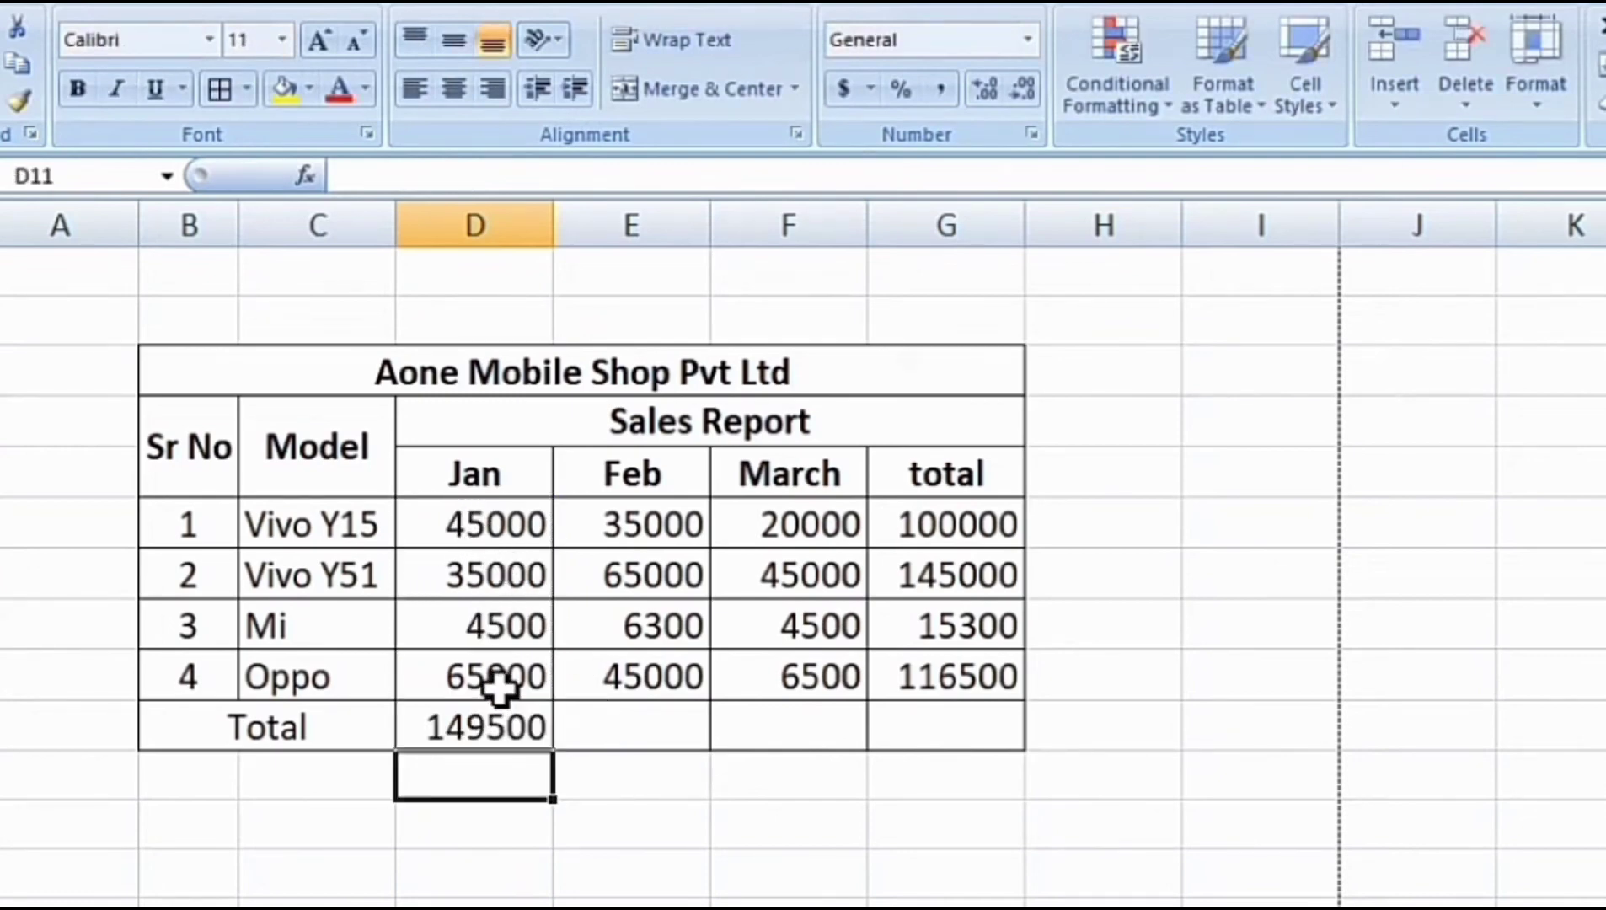
click(466, 727)
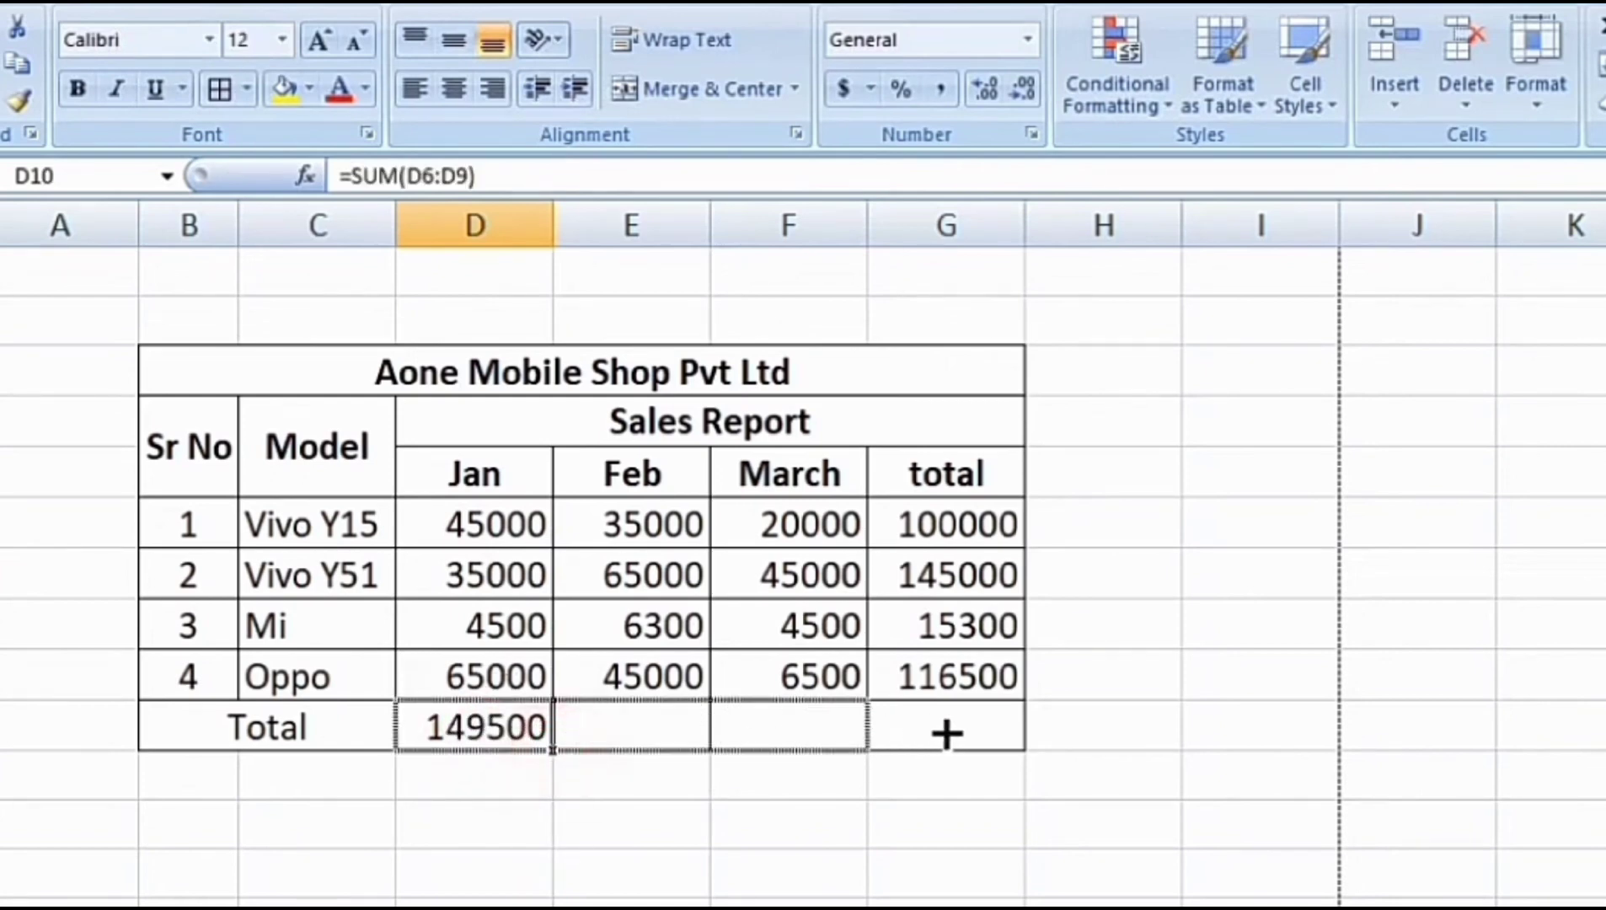
mouse_move(552, 753)
mouse_down()
mouse_move(859, 730)
mouse_move(977, 740)
mouse_up()
click(977, 741)
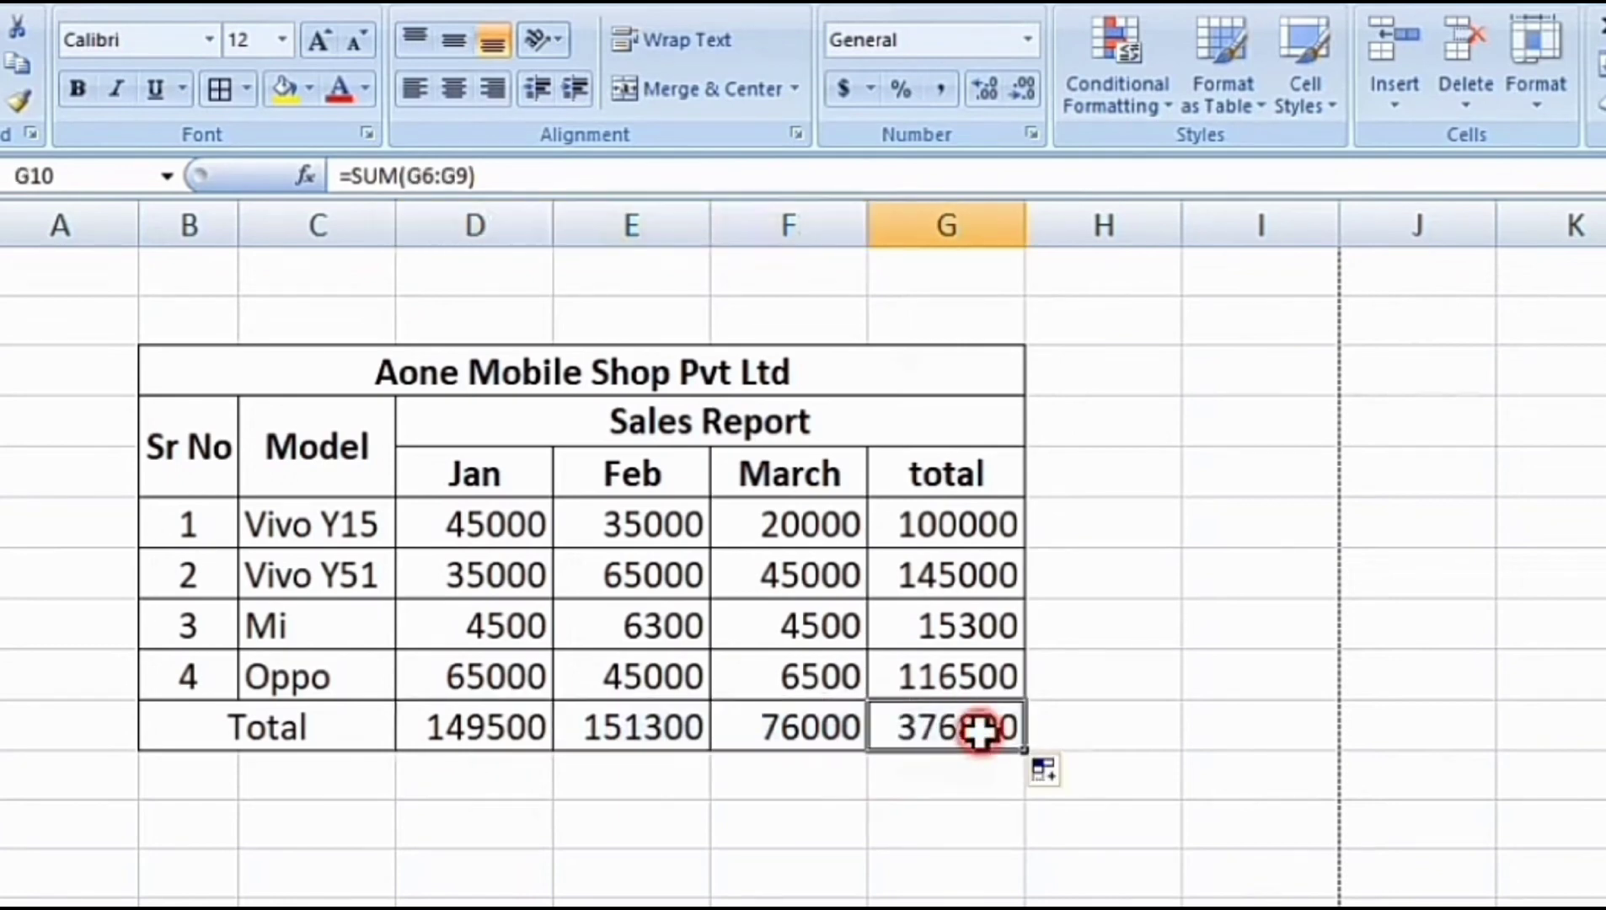
click(826, 732)
click(646, 728)
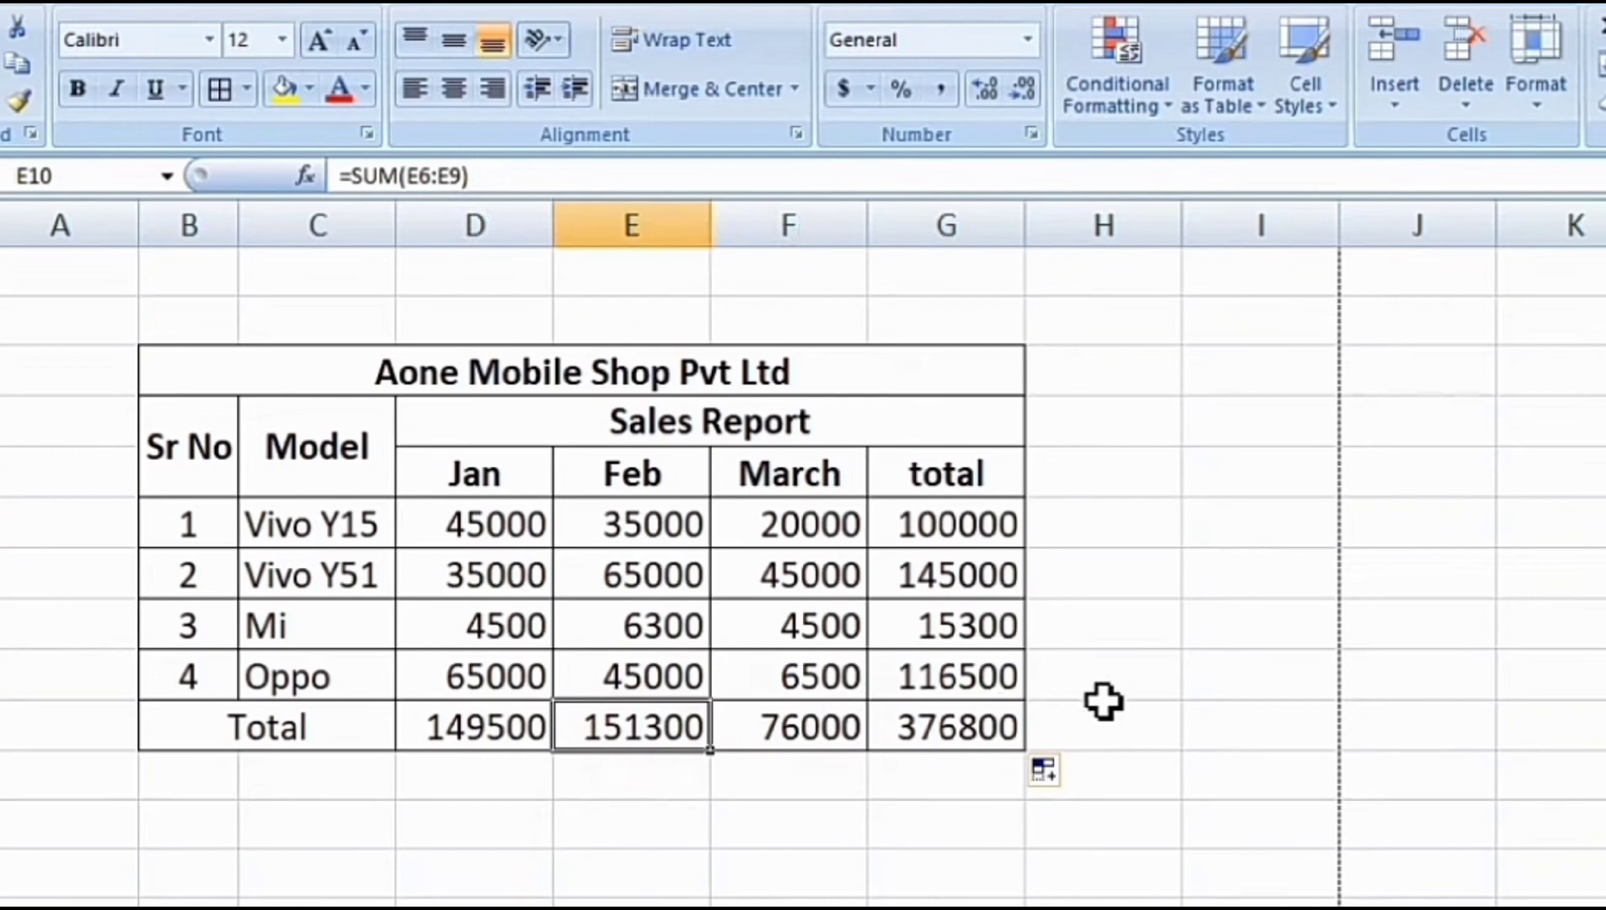
Step: Make the Total row bold
drag(144, 725, 904, 727)
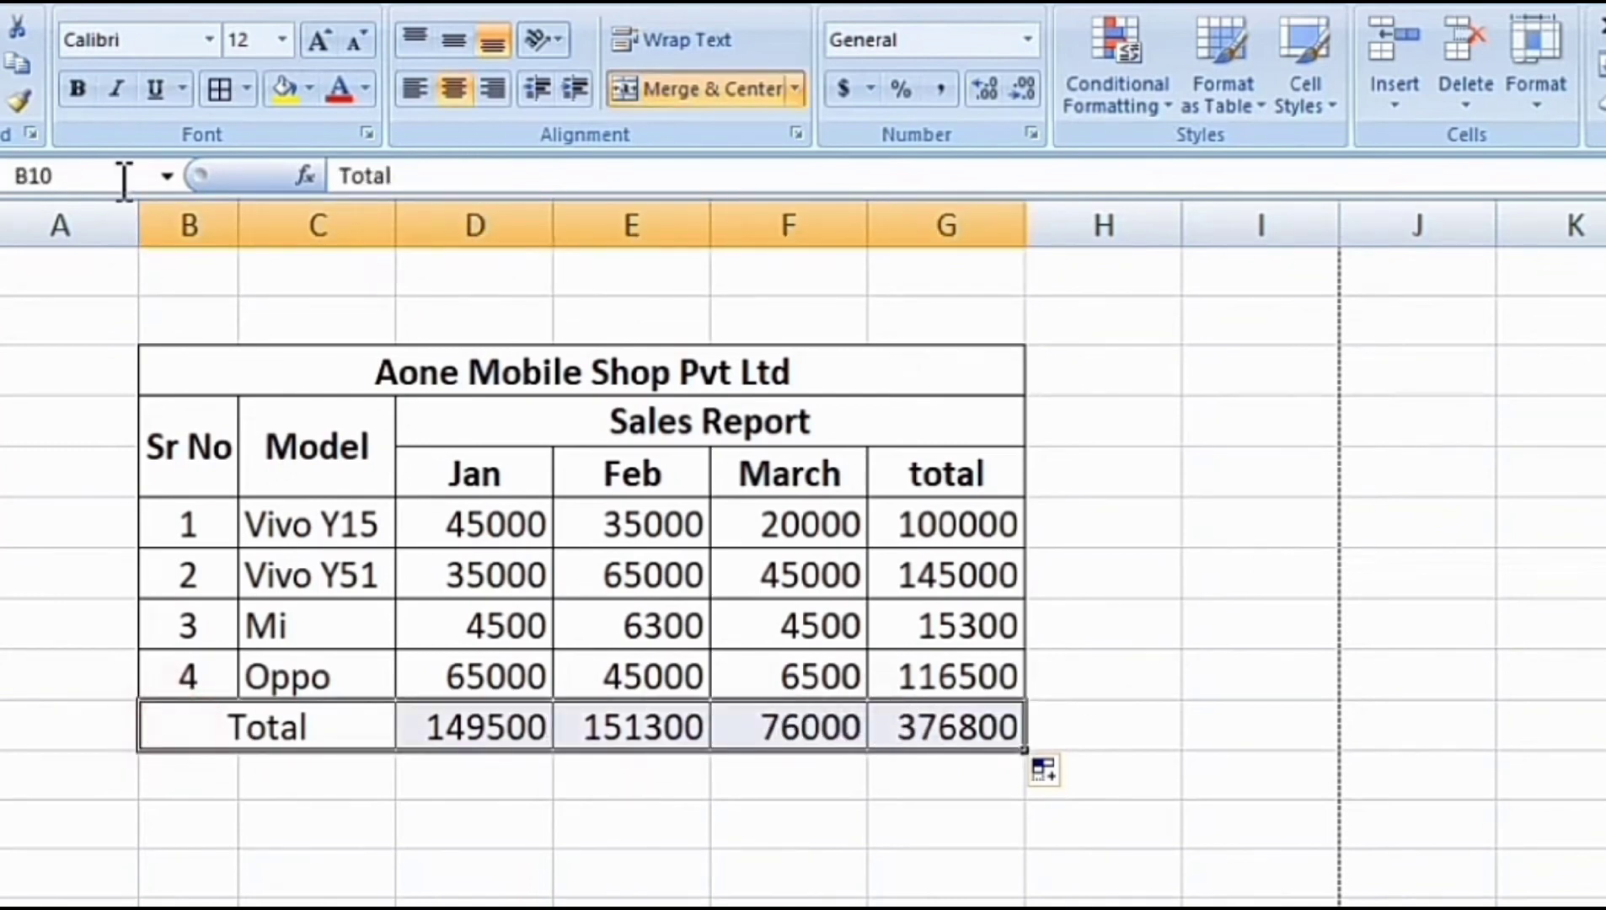
click(77, 89)
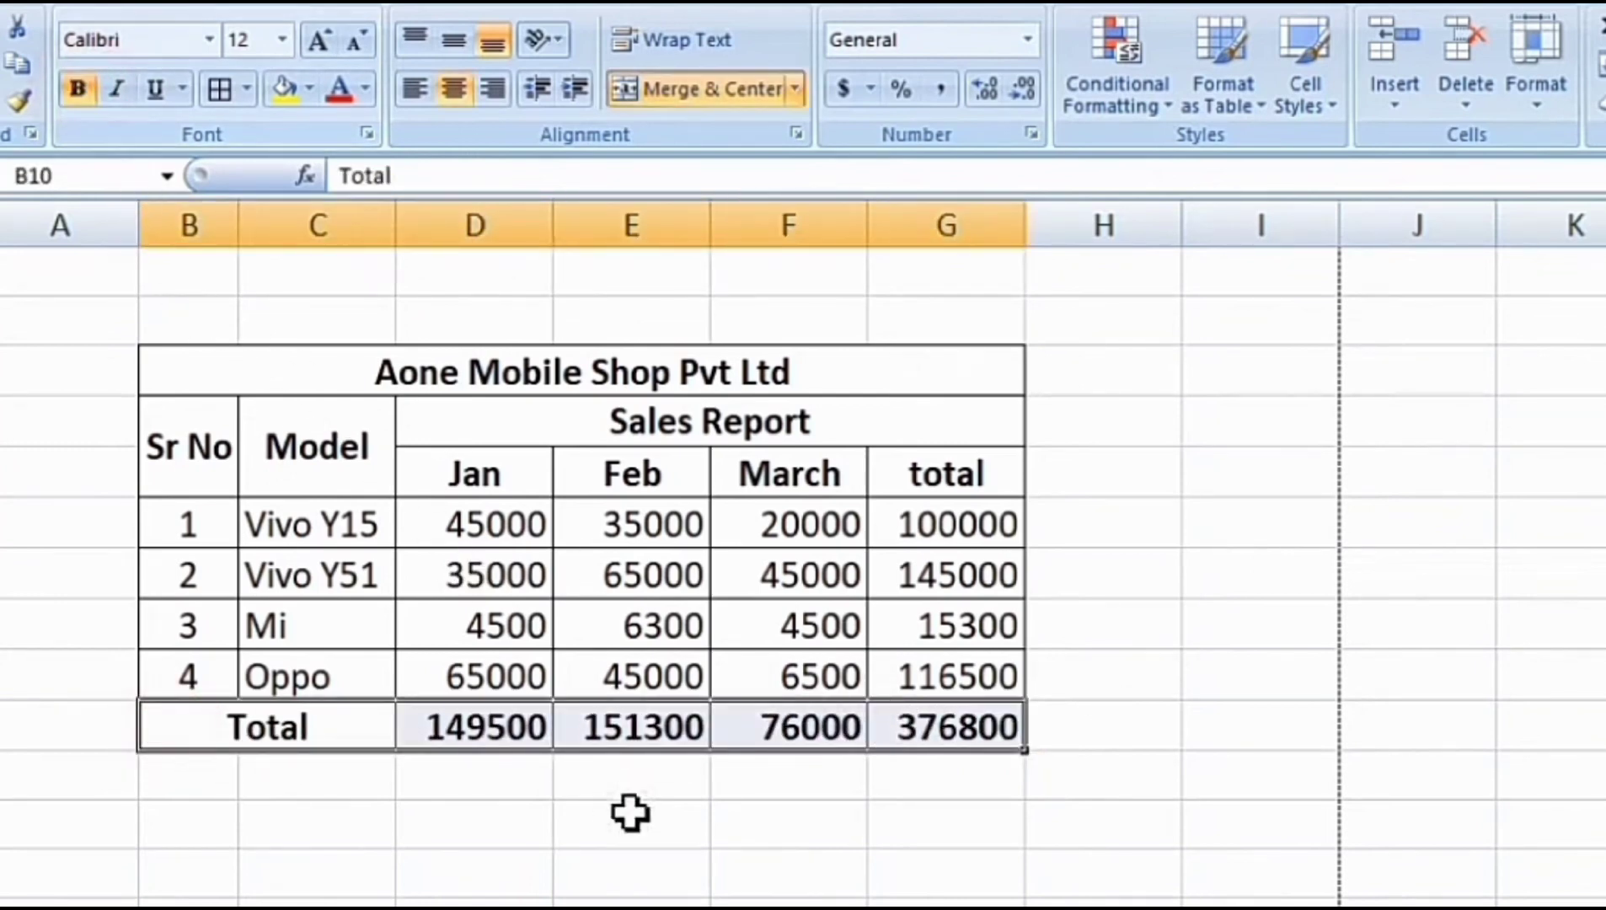
click(670, 631)
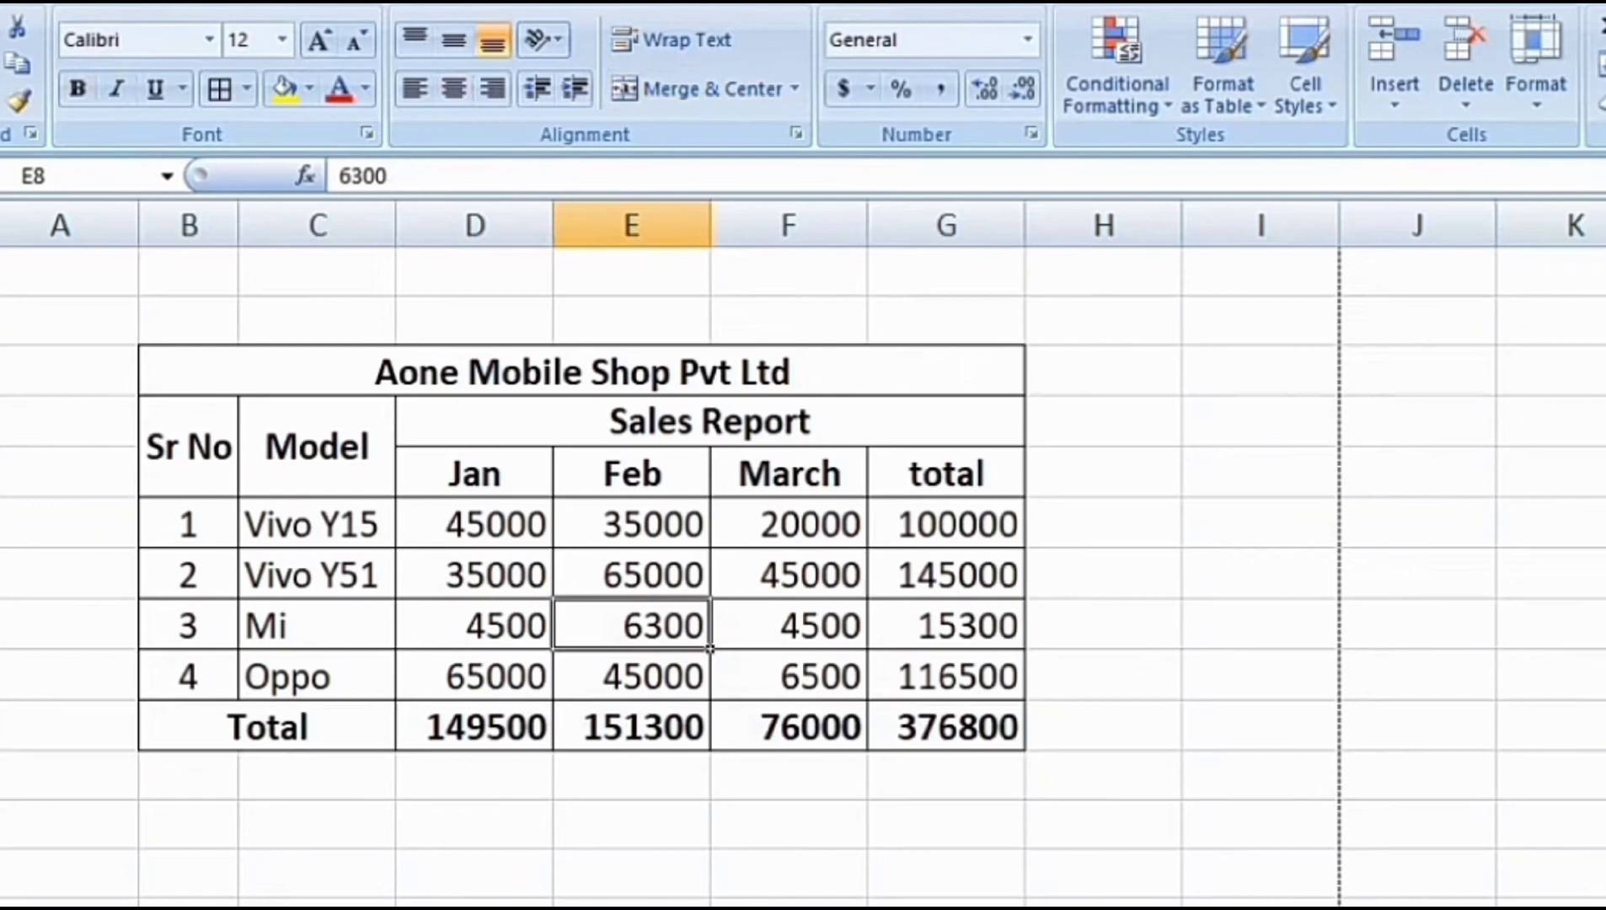
Step: Apply Comma Style to D6:G10 so figures show as 45,000.00
click(487, 520)
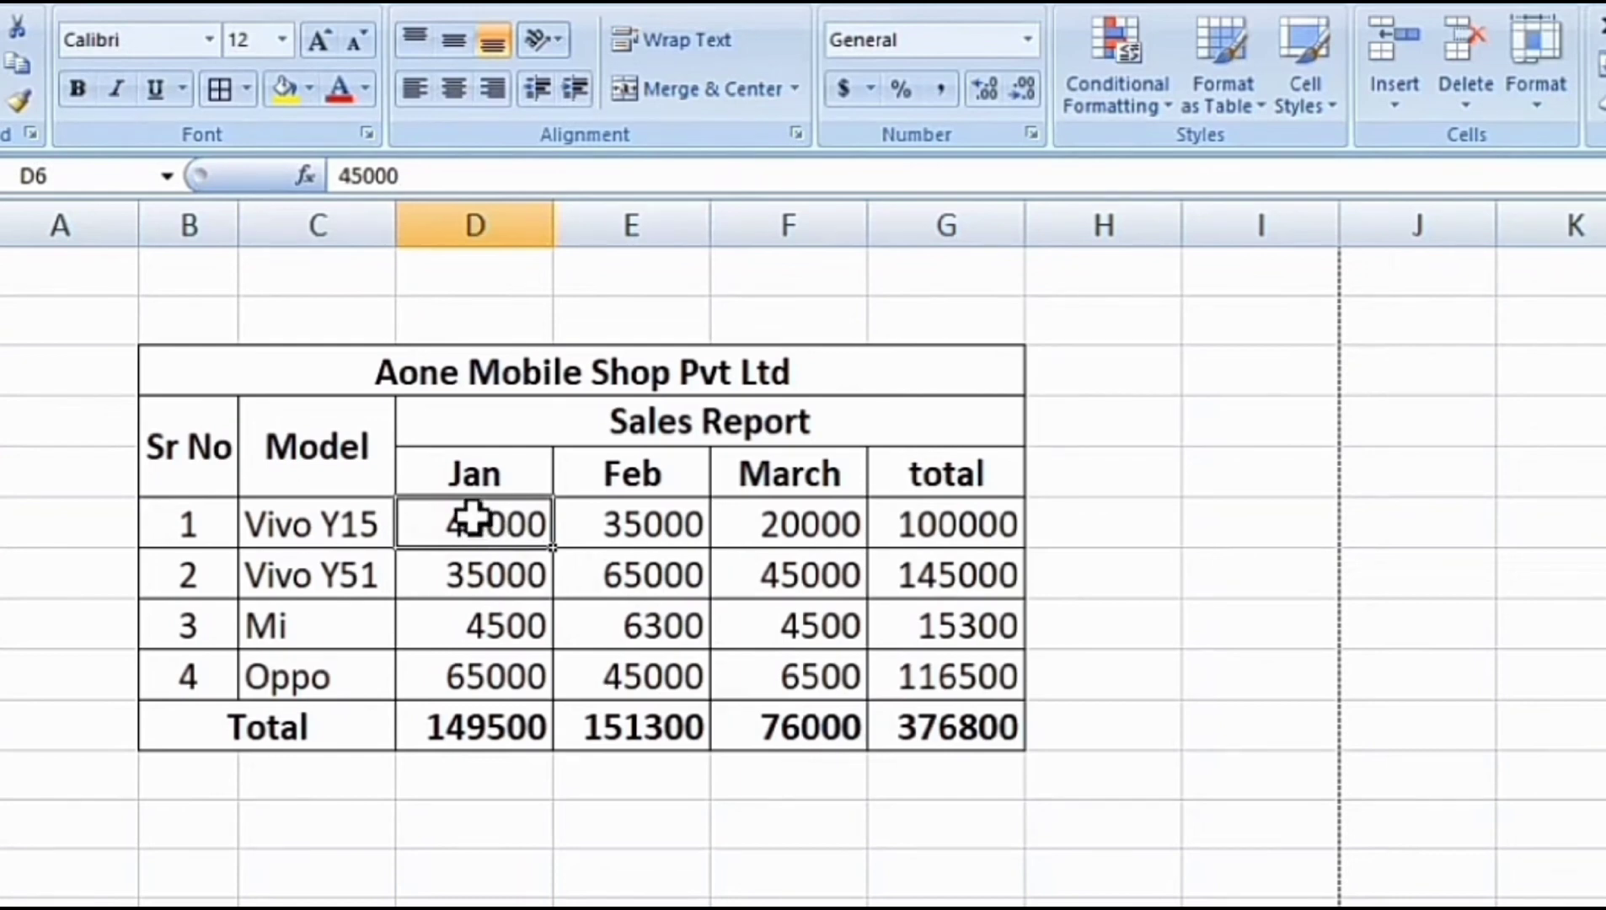
drag(477, 529, 955, 715)
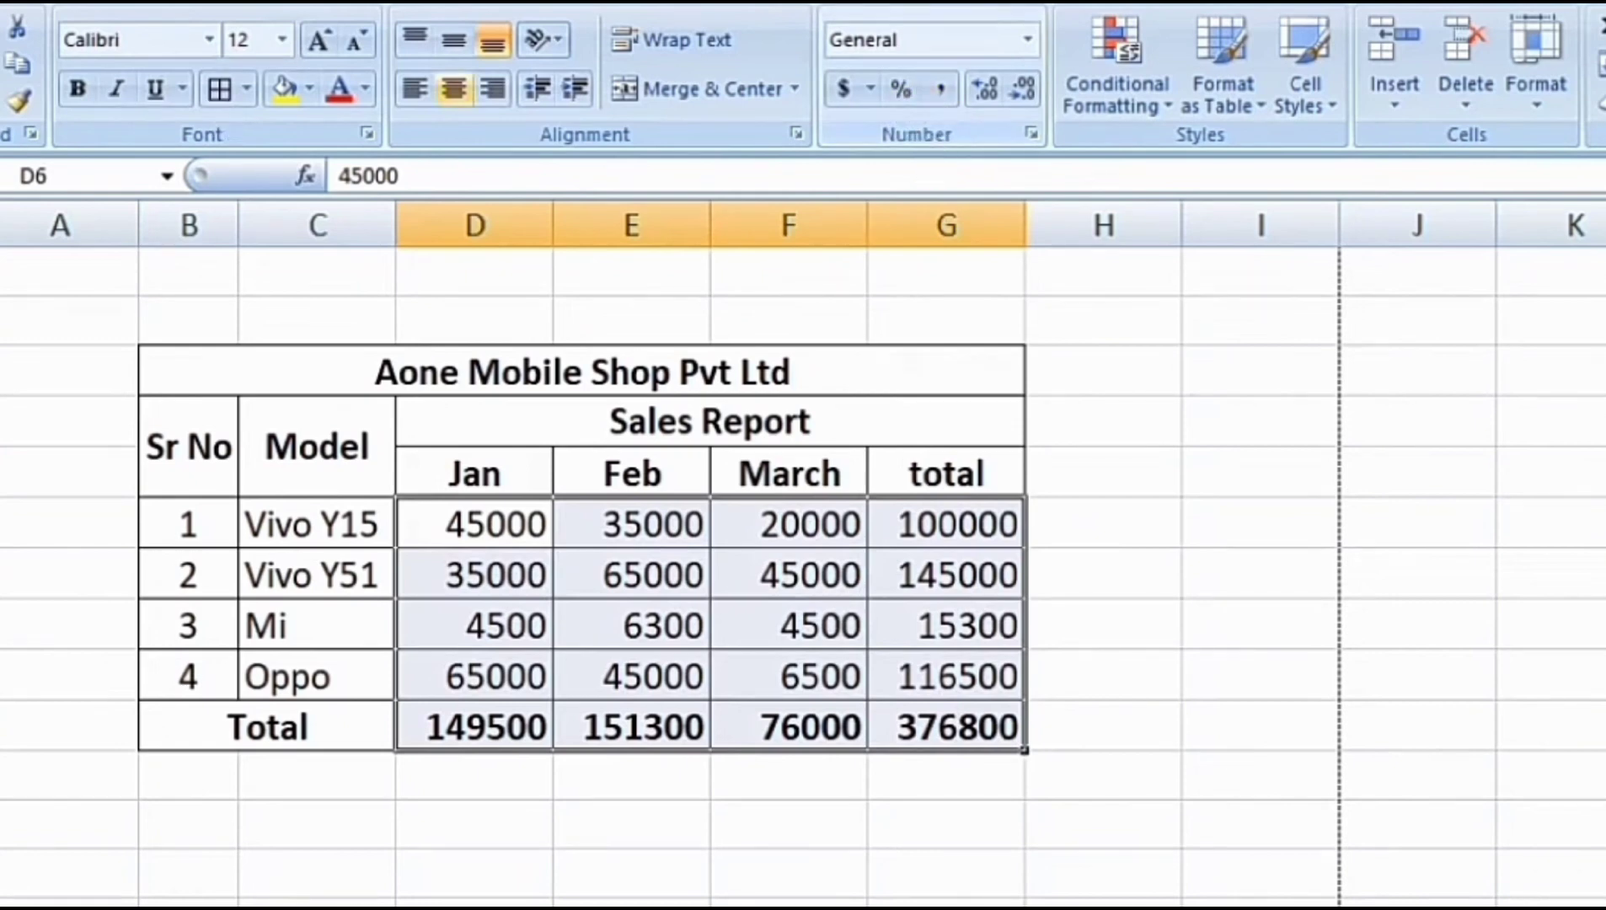
click(944, 80)
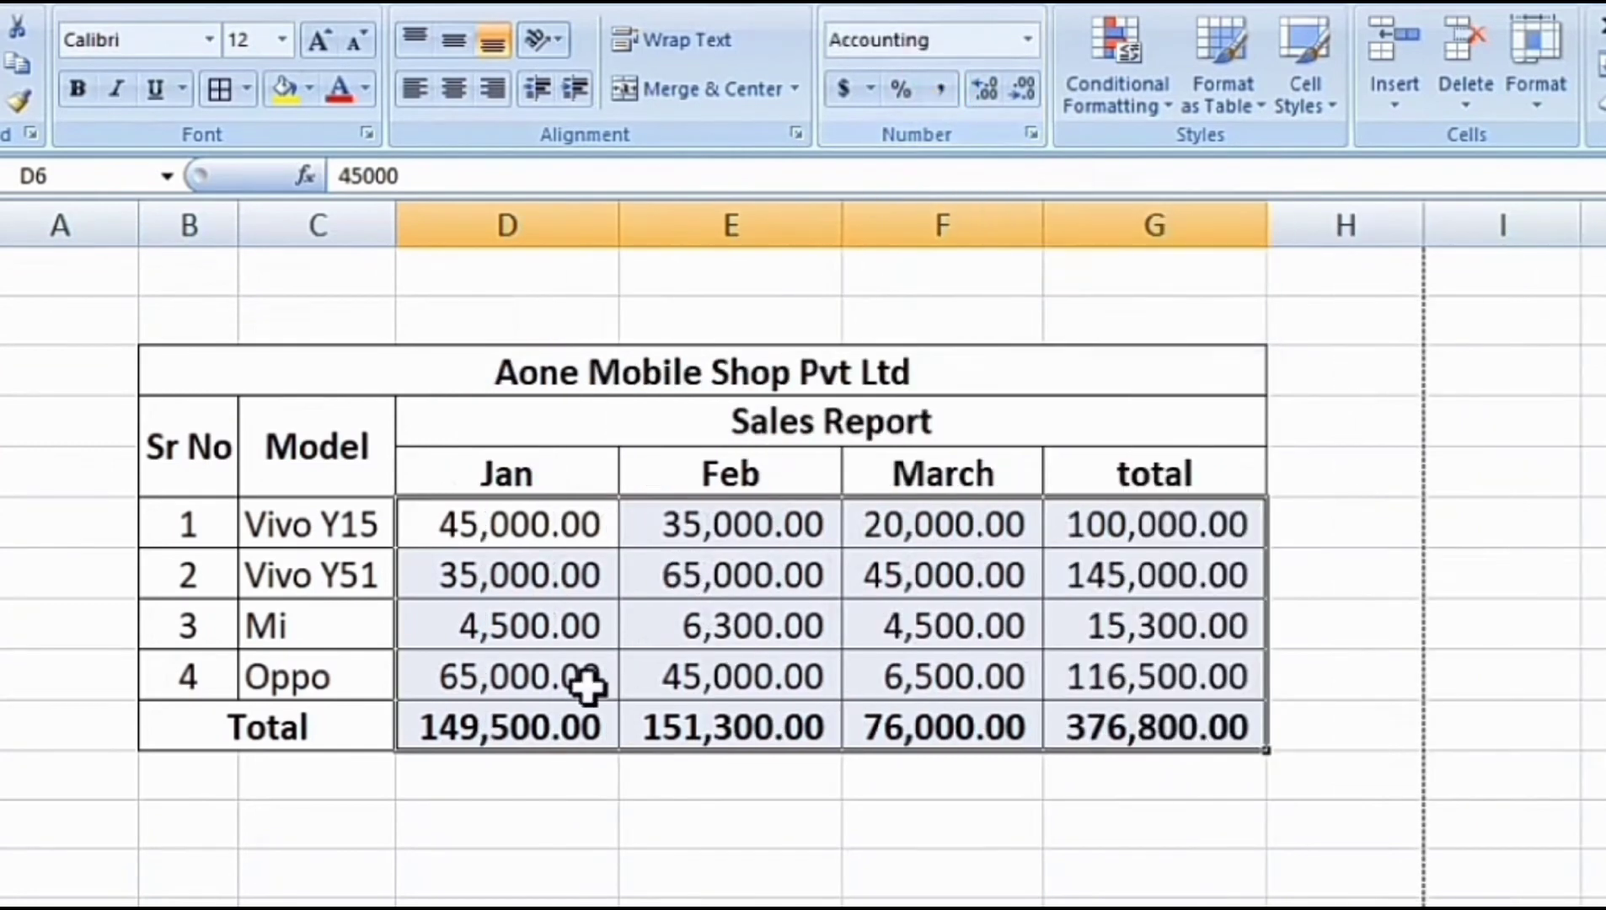
click(502, 661)
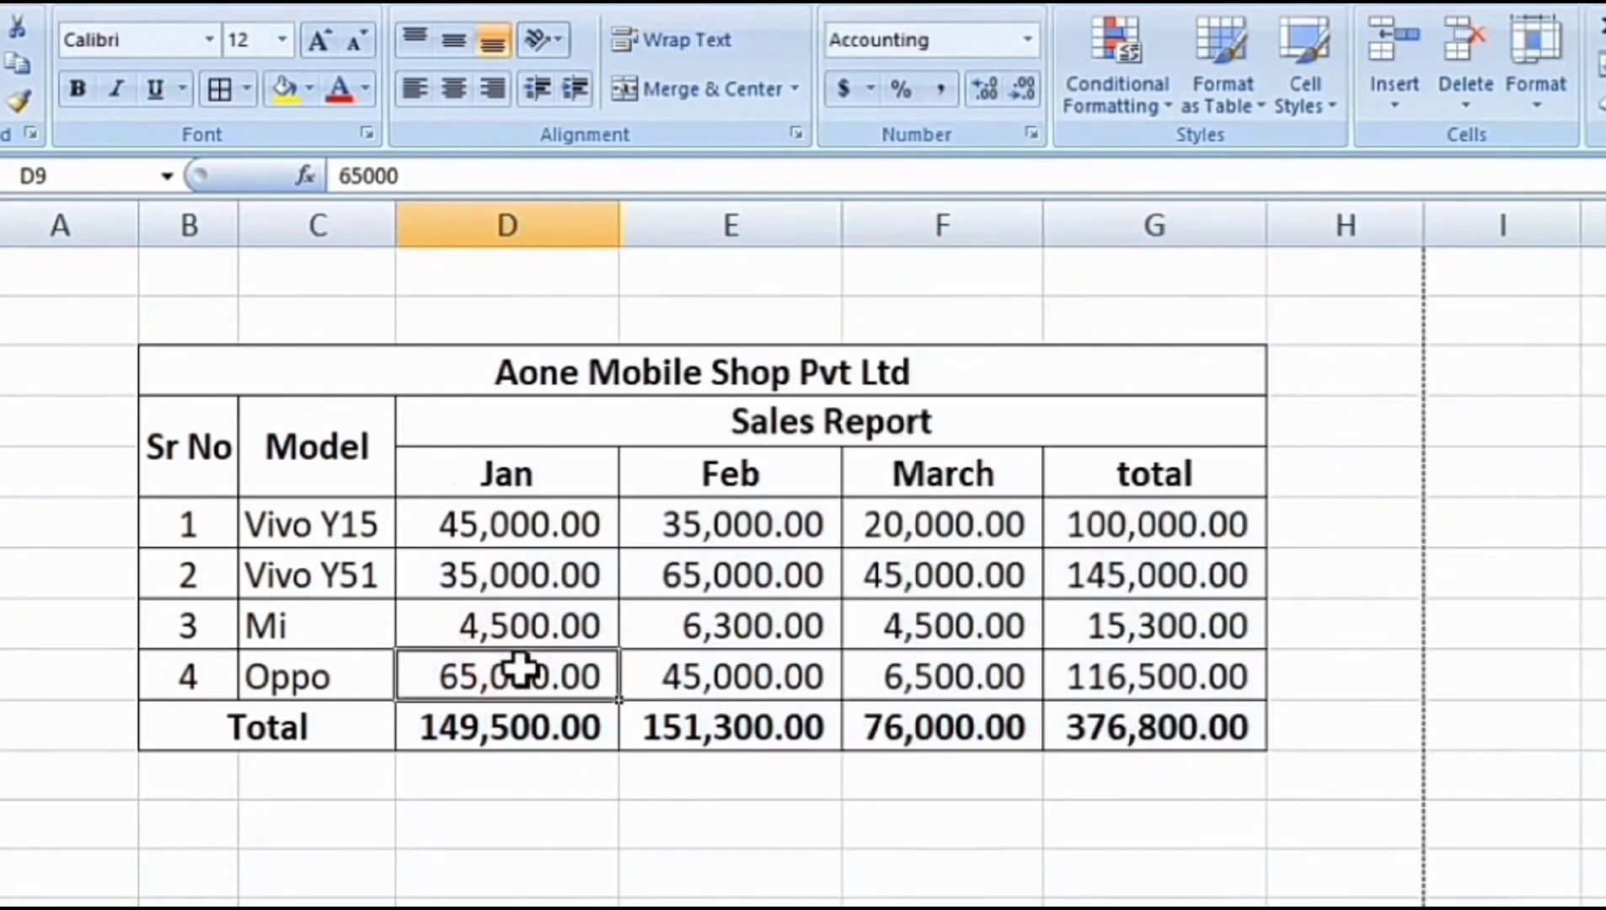
click(487, 524)
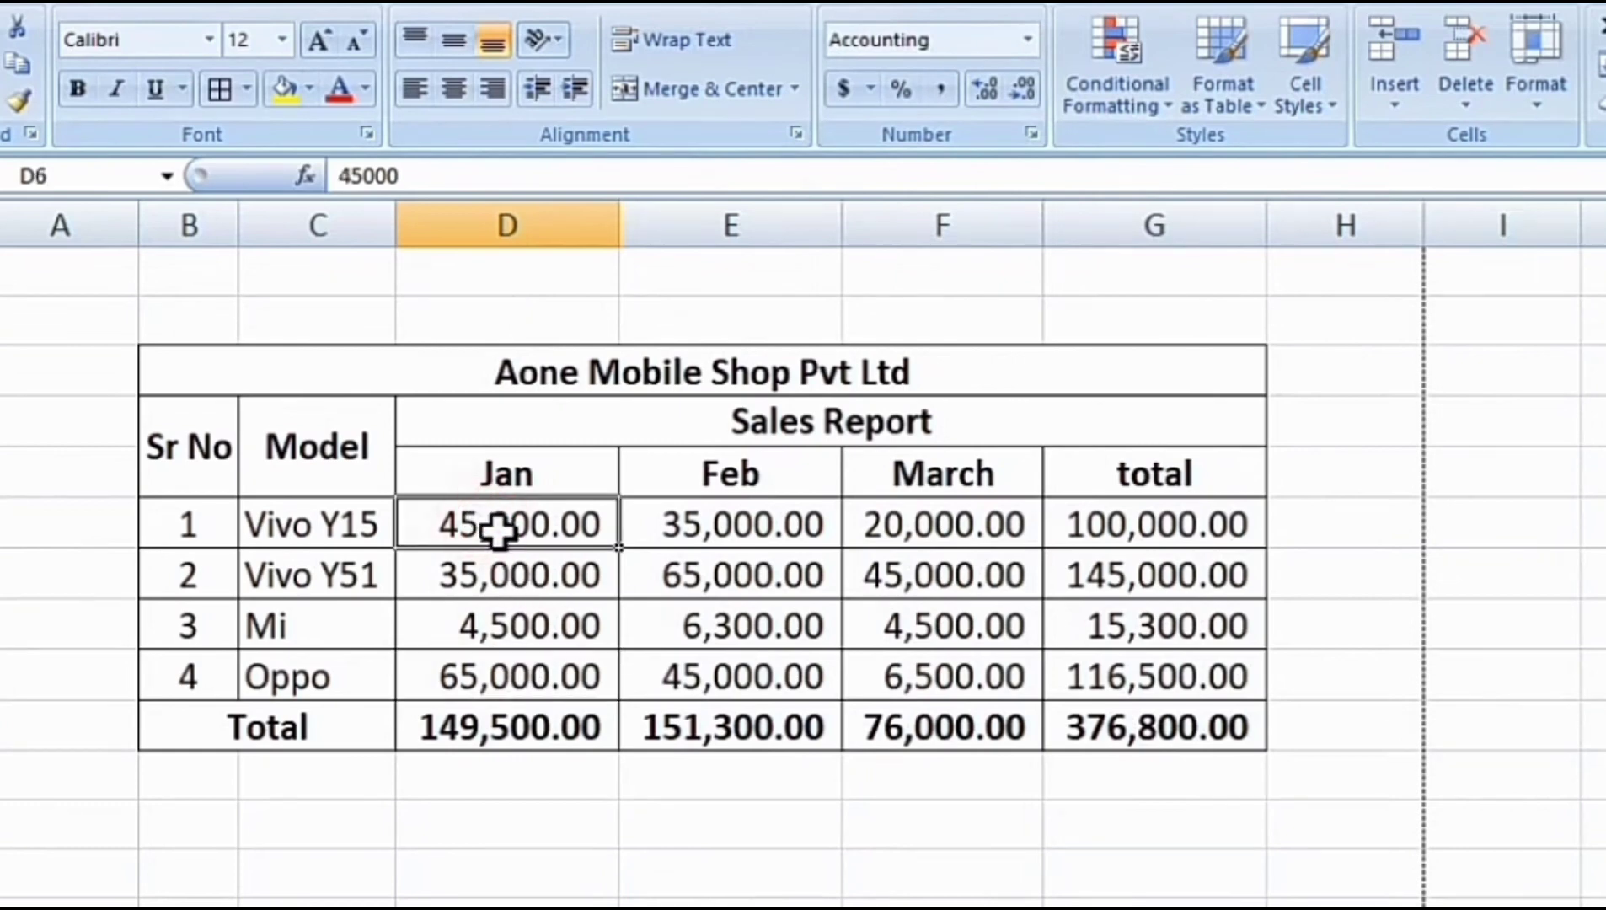
click(1076, 543)
click(1133, 675)
click(1155, 763)
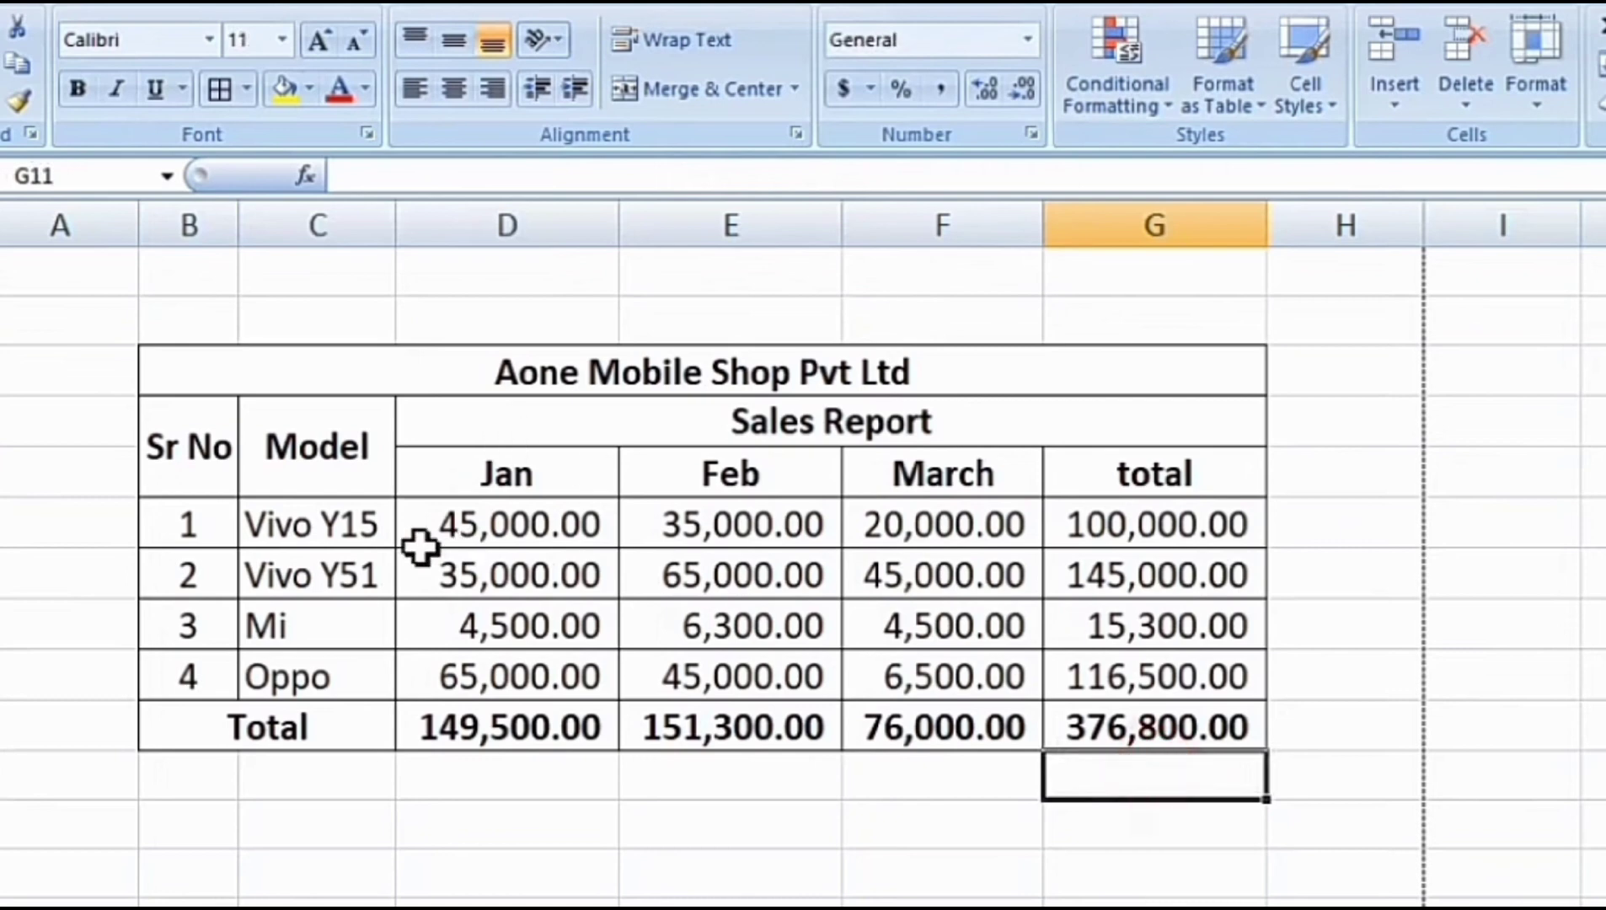
click(192, 527)
click(384, 611)
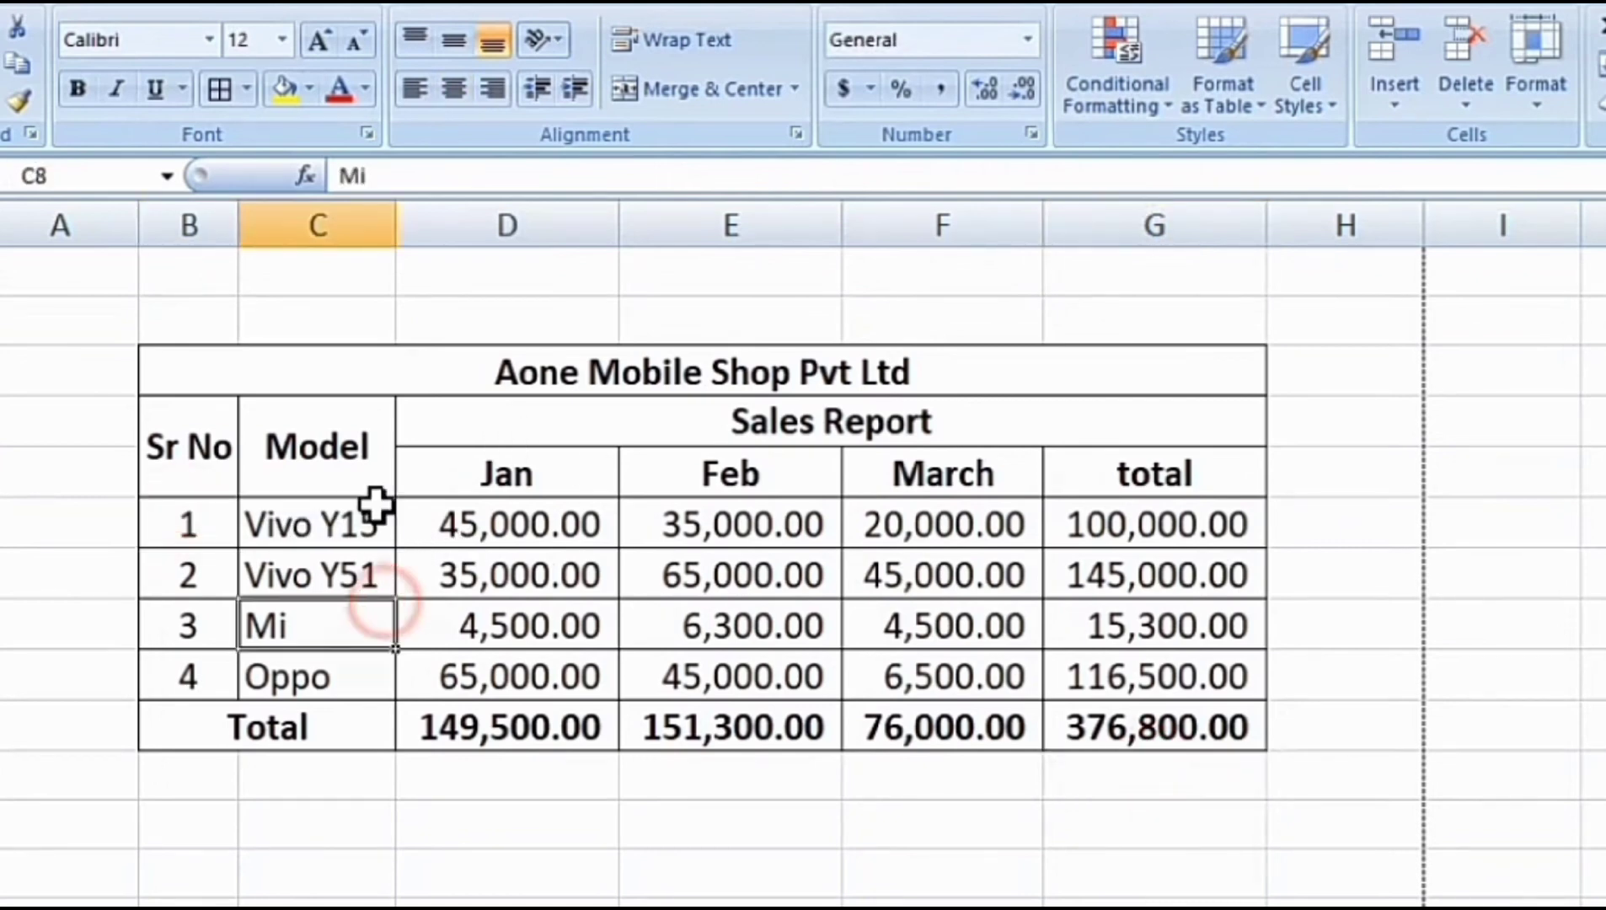
click(331, 525)
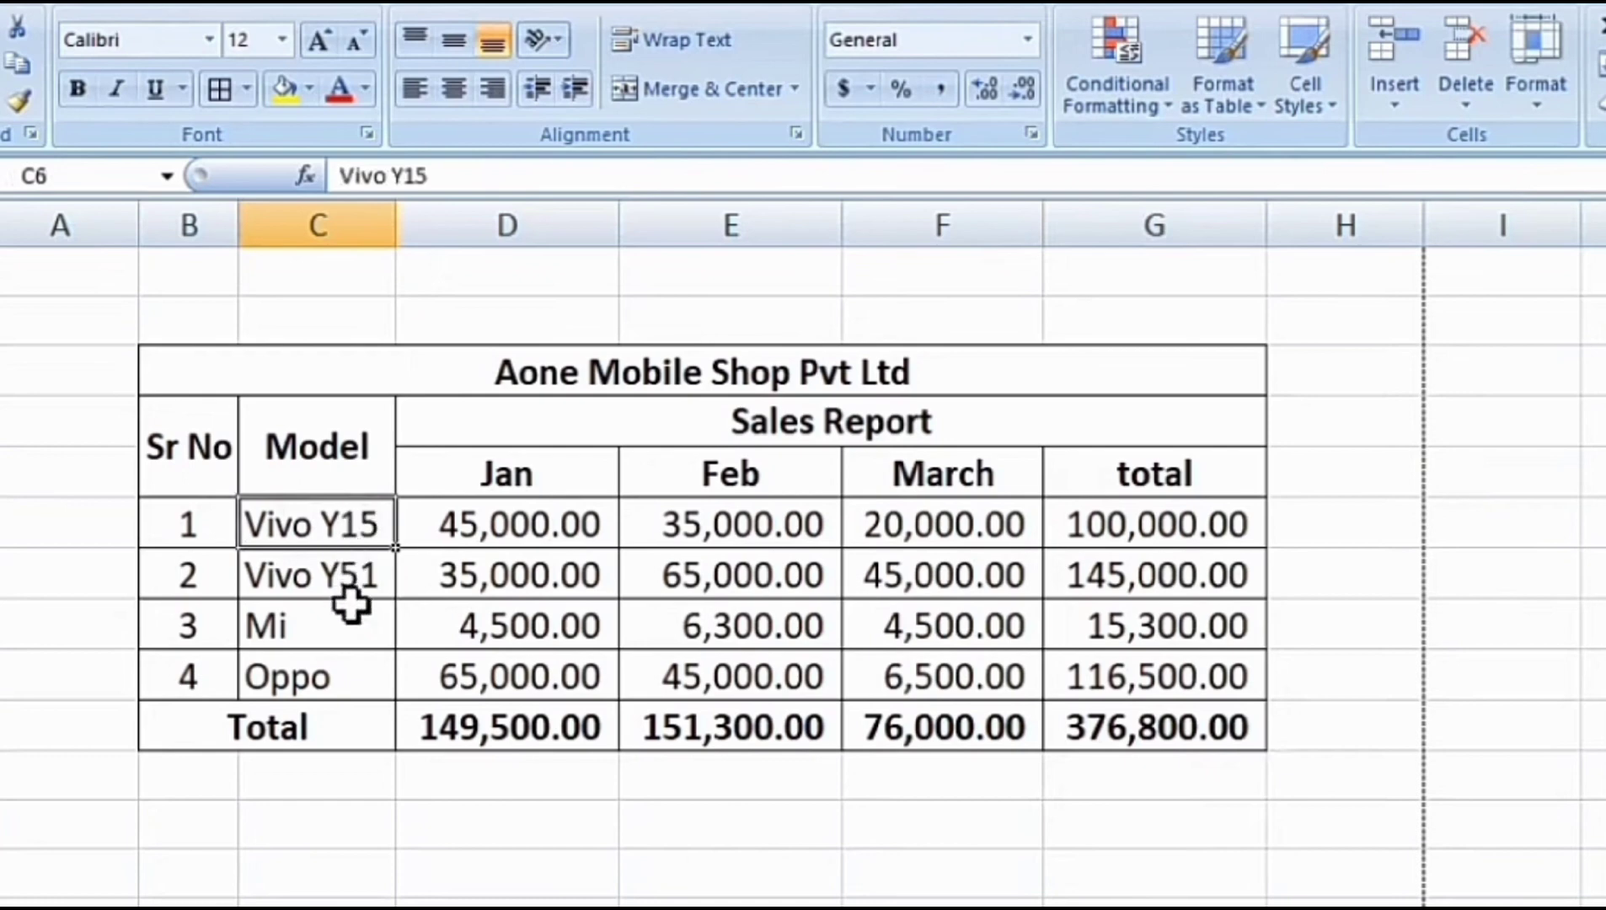
Step: Widen Model column C and resize columns D, F and G so values like 149,500.00 display fully
drag(399, 224, 468, 225)
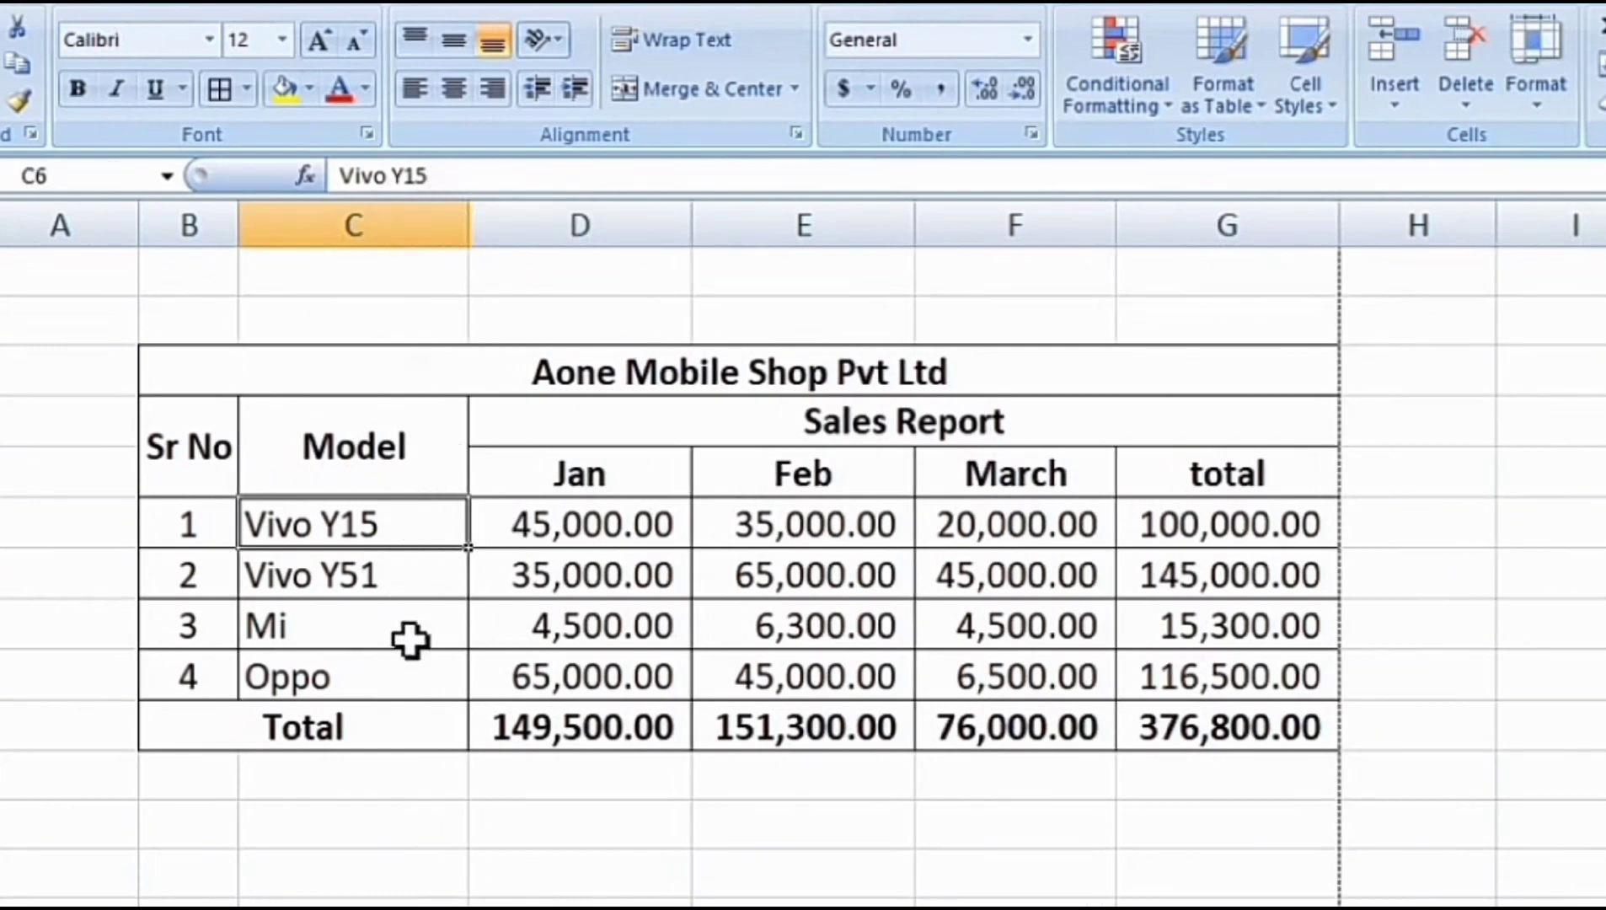
drag(692, 225, 661, 226)
click(566, 728)
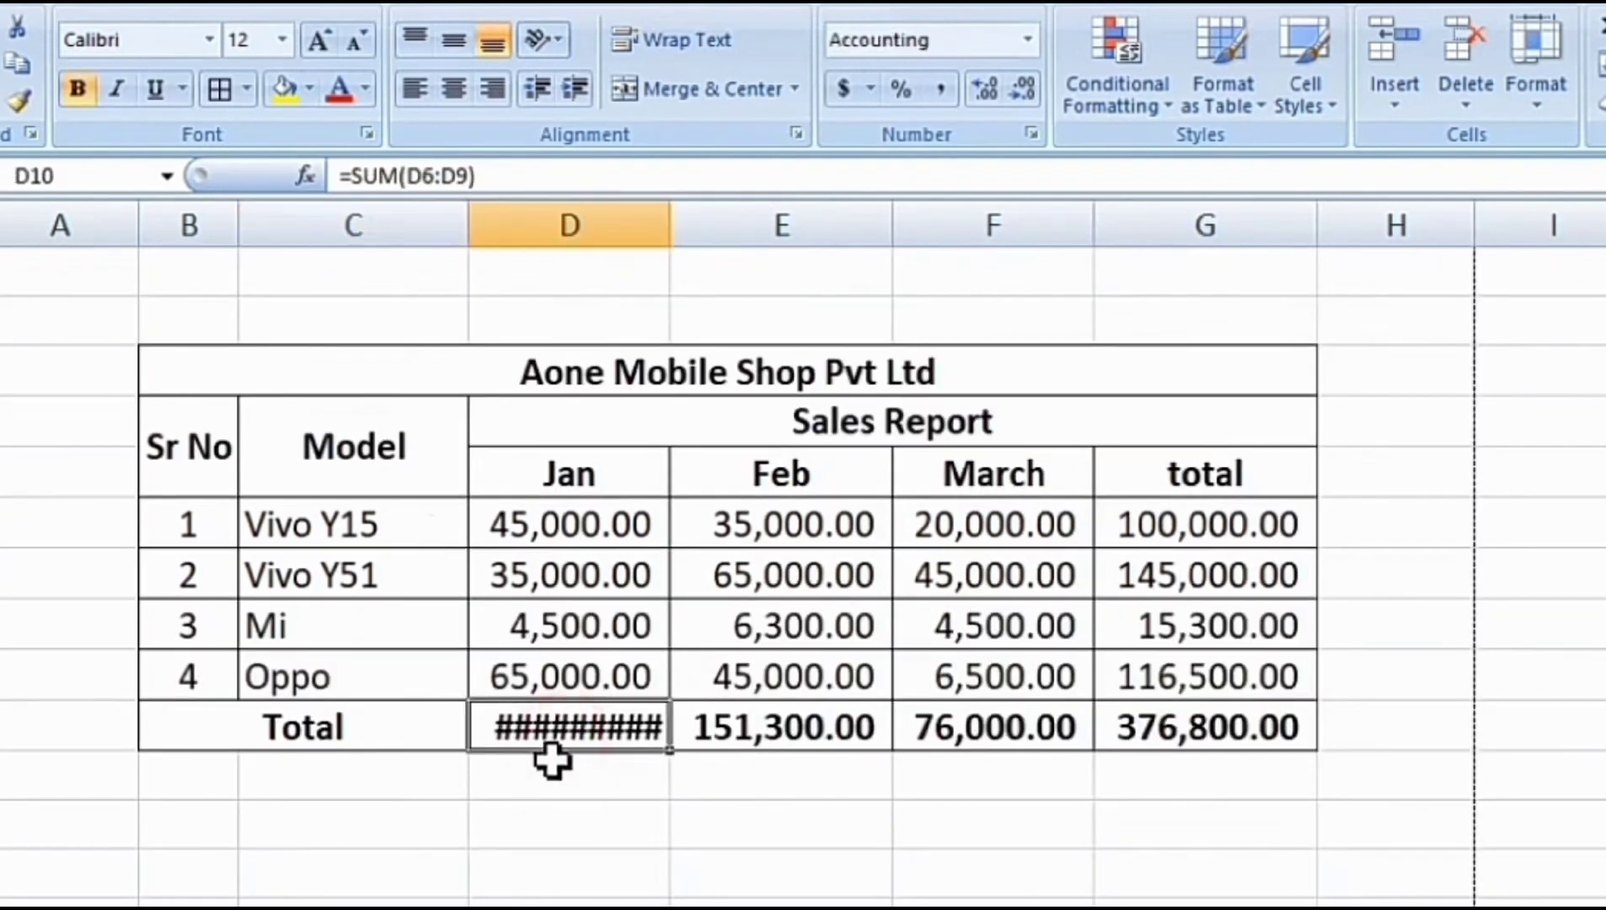
drag(676, 226, 705, 242)
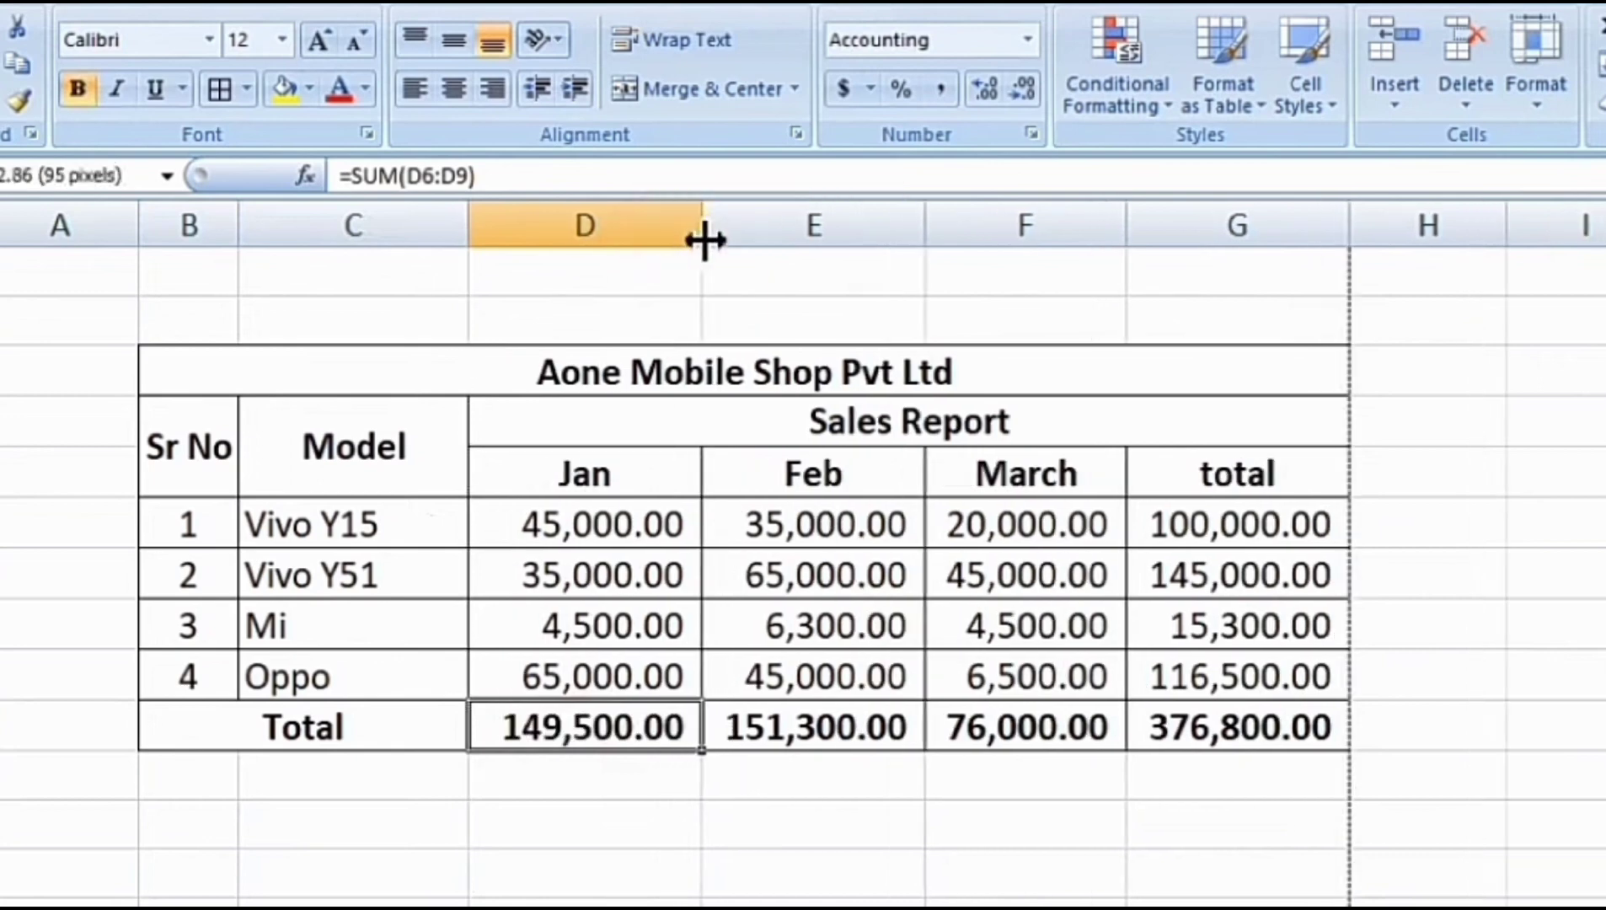
click(705, 238)
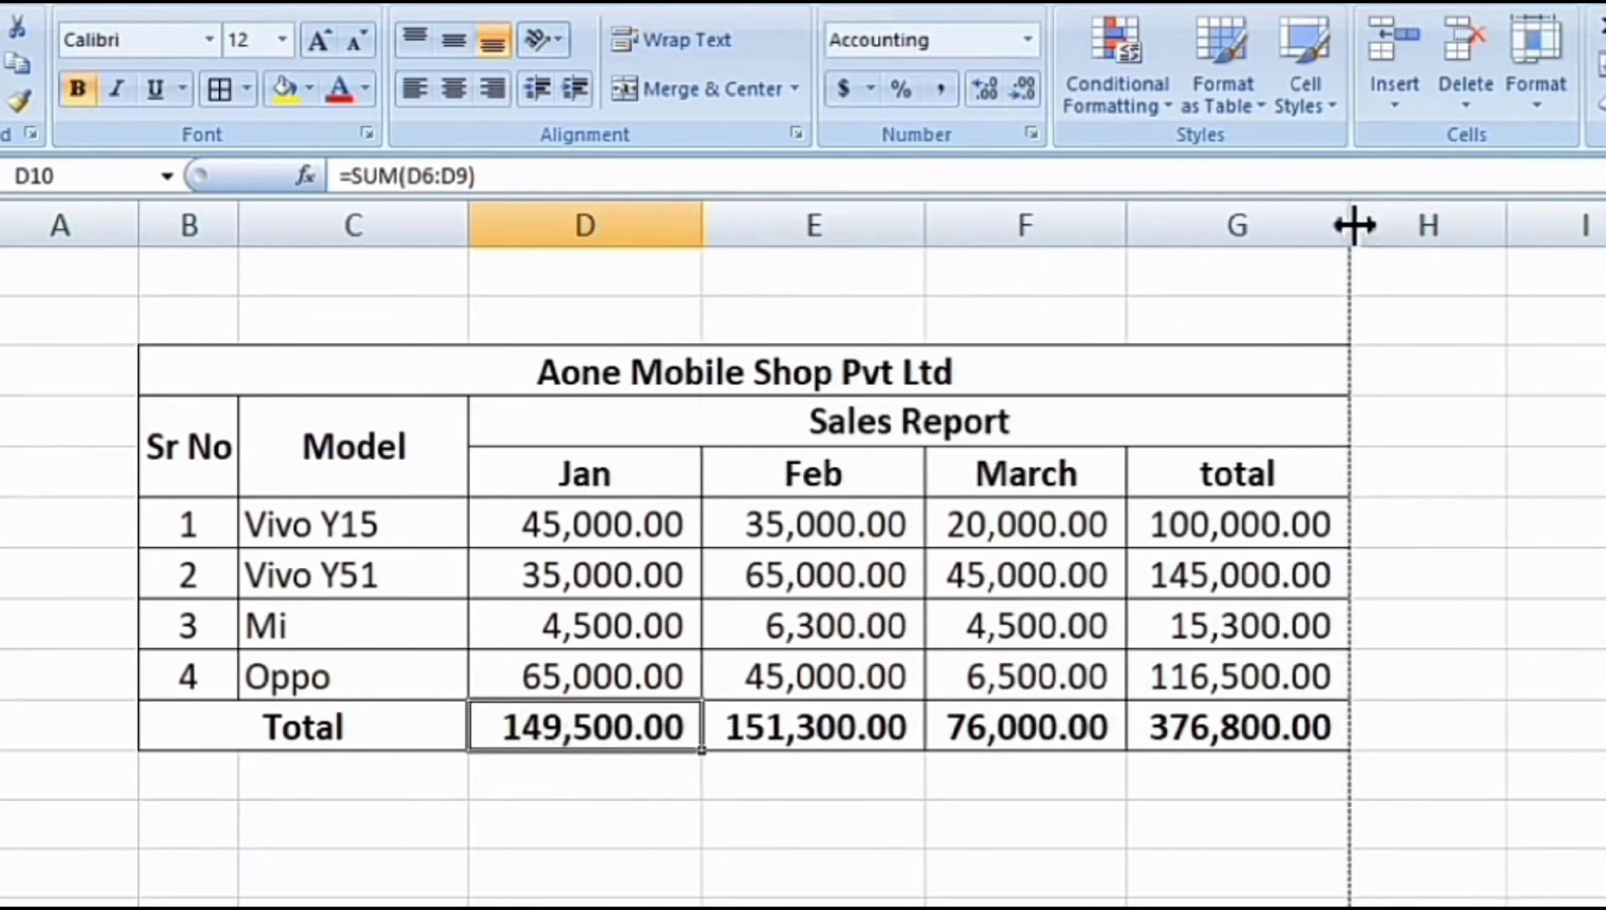
drag(1351, 223, 1365, 228)
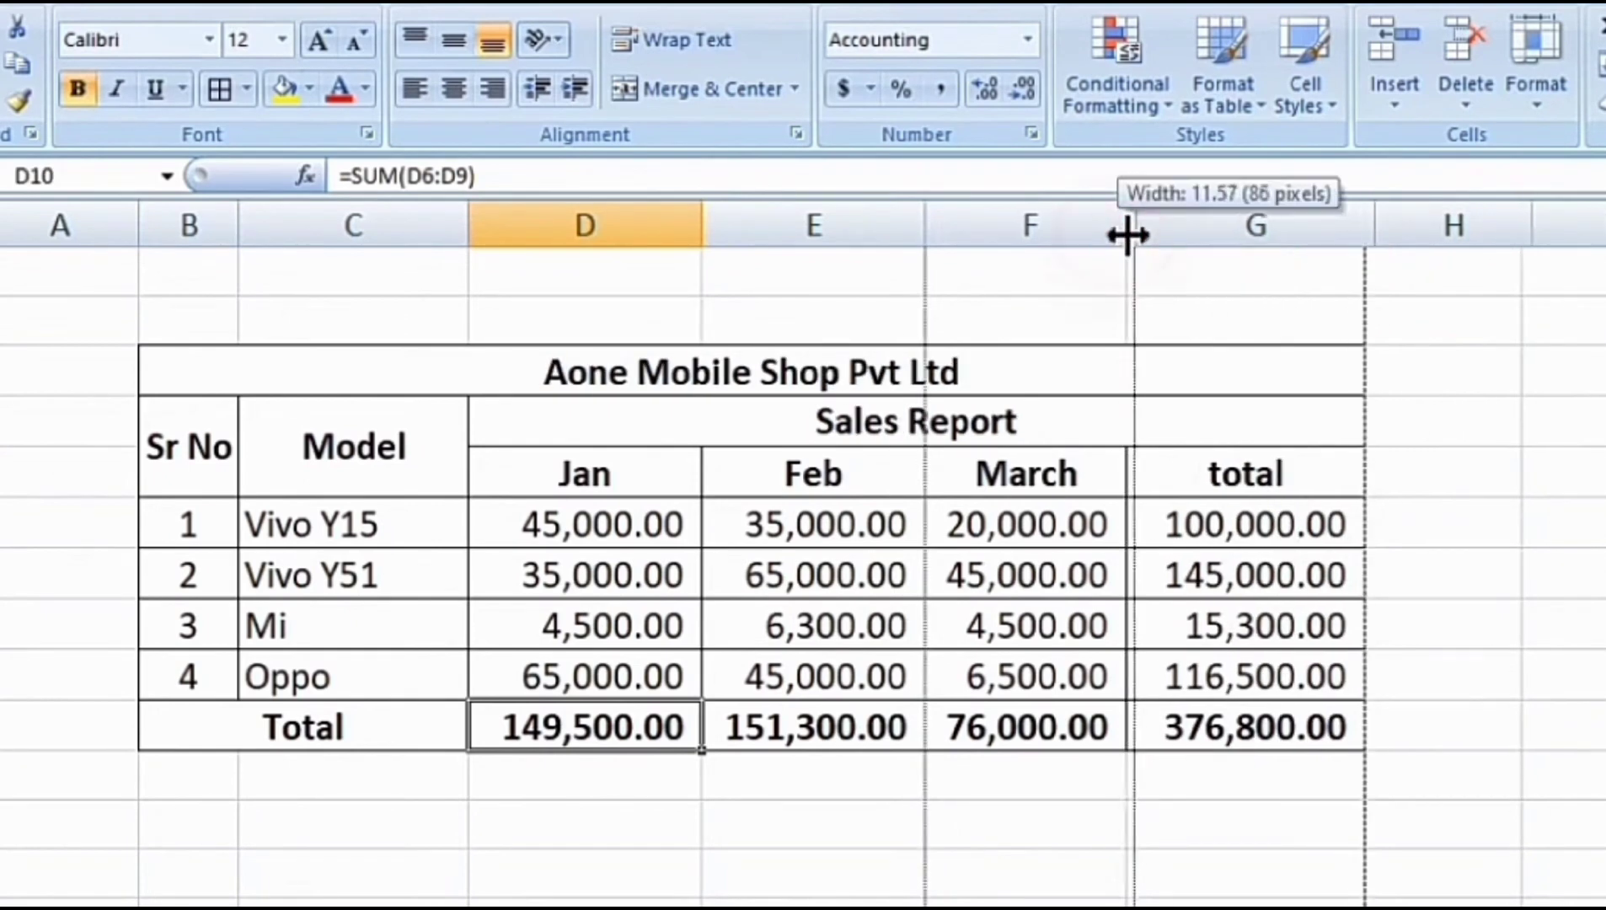
mouse_move(1118, 235)
mouse_down()
mouse_move(1156, 234)
mouse_move(1119, 245)
mouse_up()
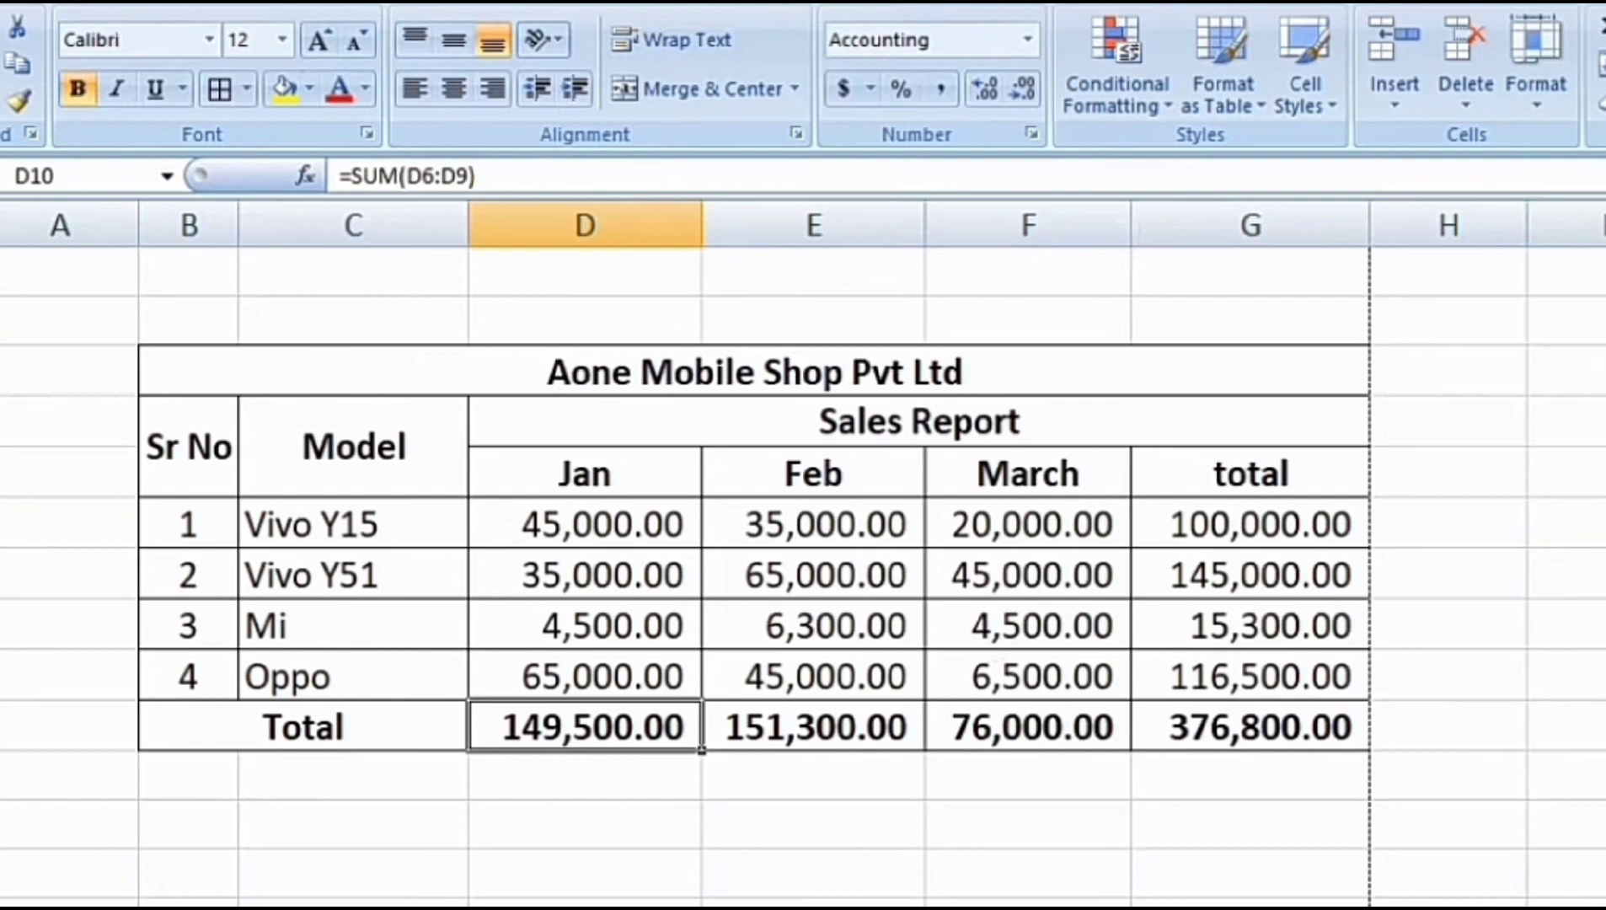
Step: Preview the sheet's print layout, zoom in on the table, then close the preview
key(ctrl+F2)
click(796, 301)
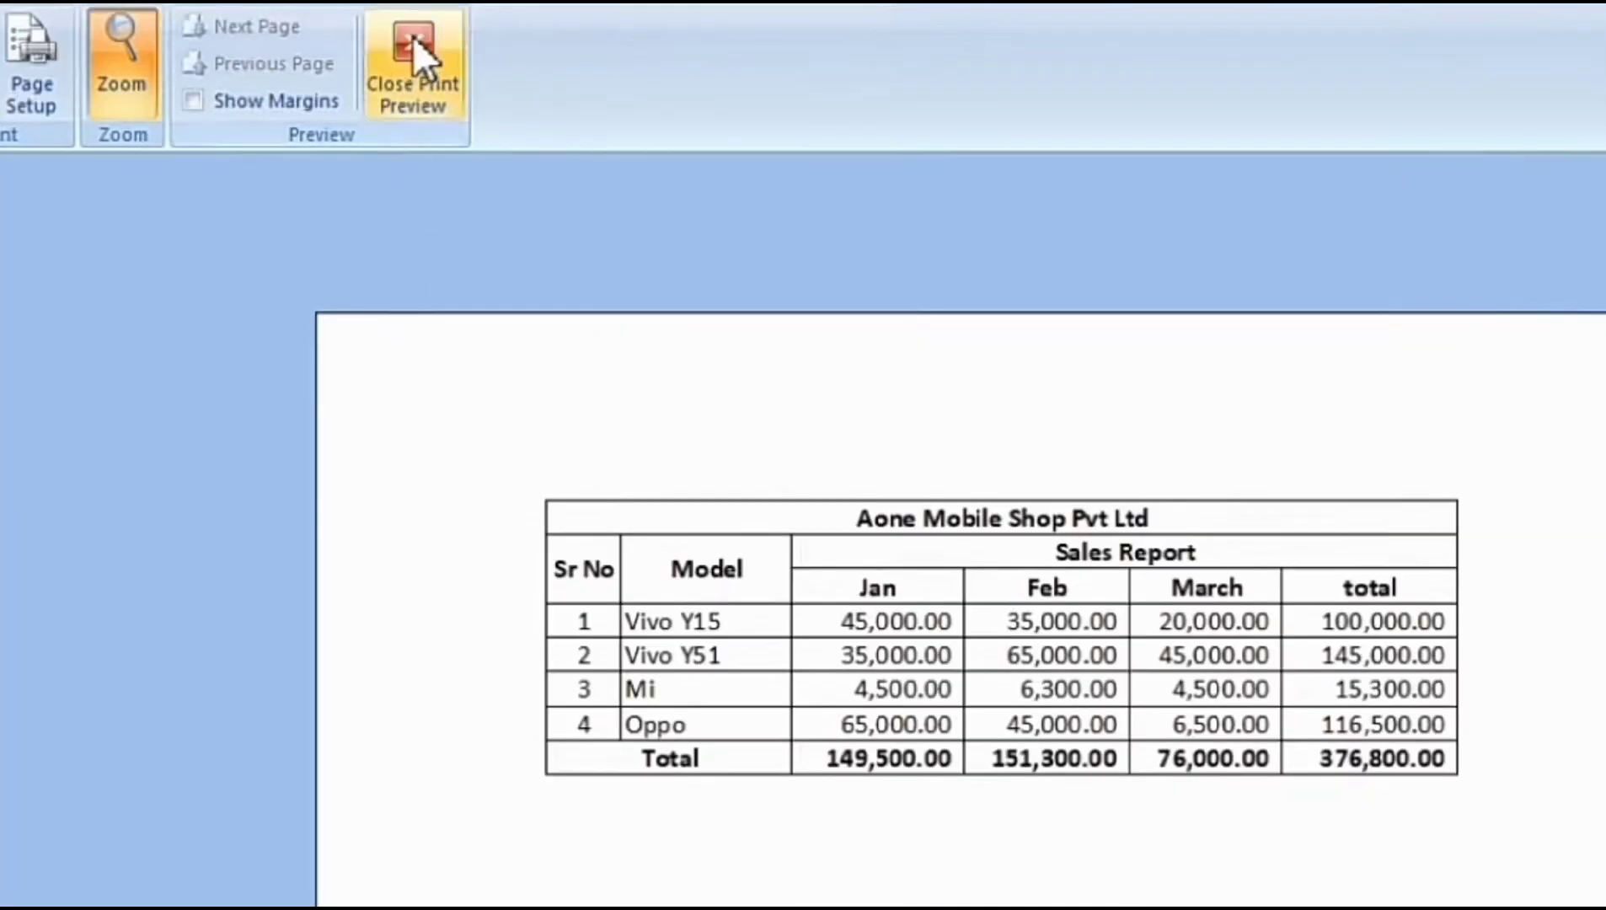
click(425, 57)
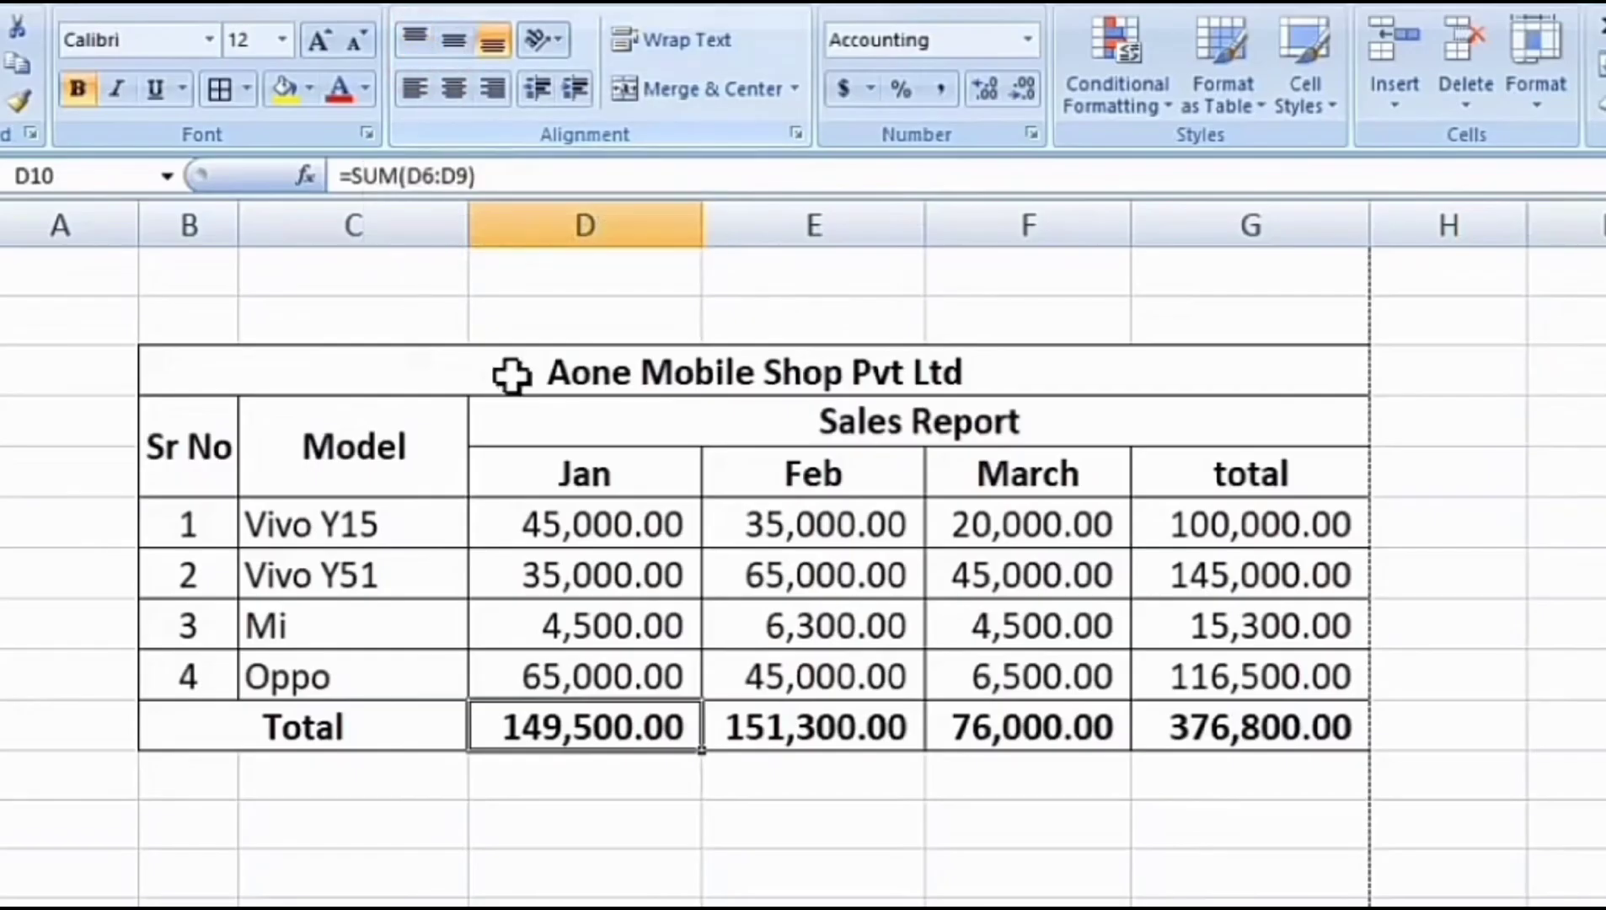
Step: Select rows 6–10 and drag the row border to make them about 21.75 points tall
key(Up)
key(Up)
key(Up)
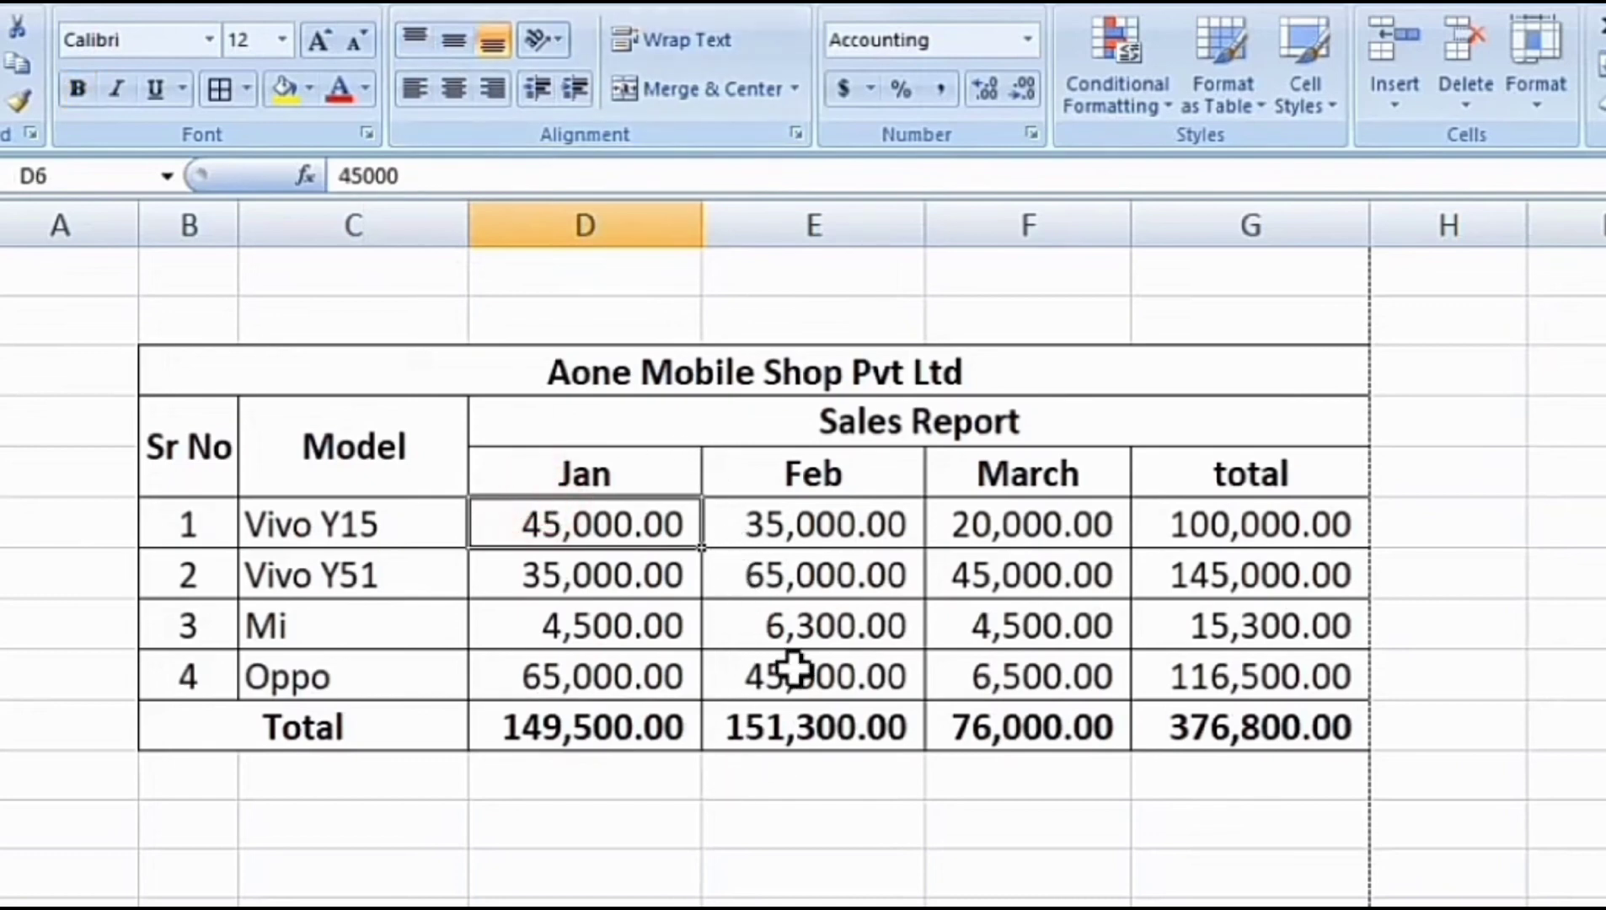
key(shift+space)
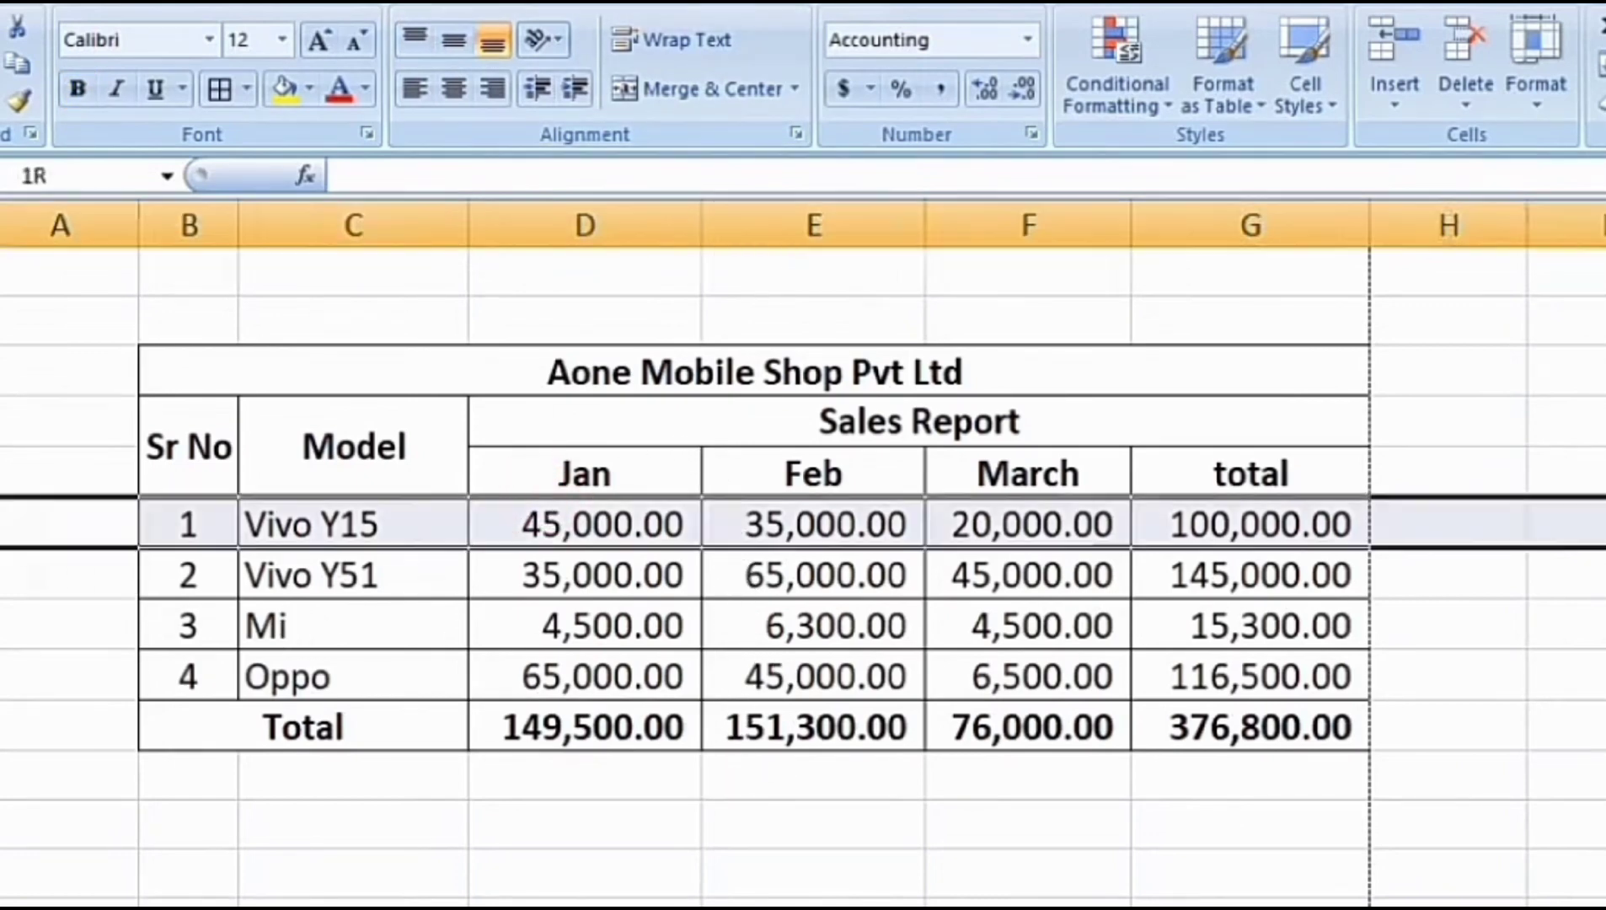
click(167, 522)
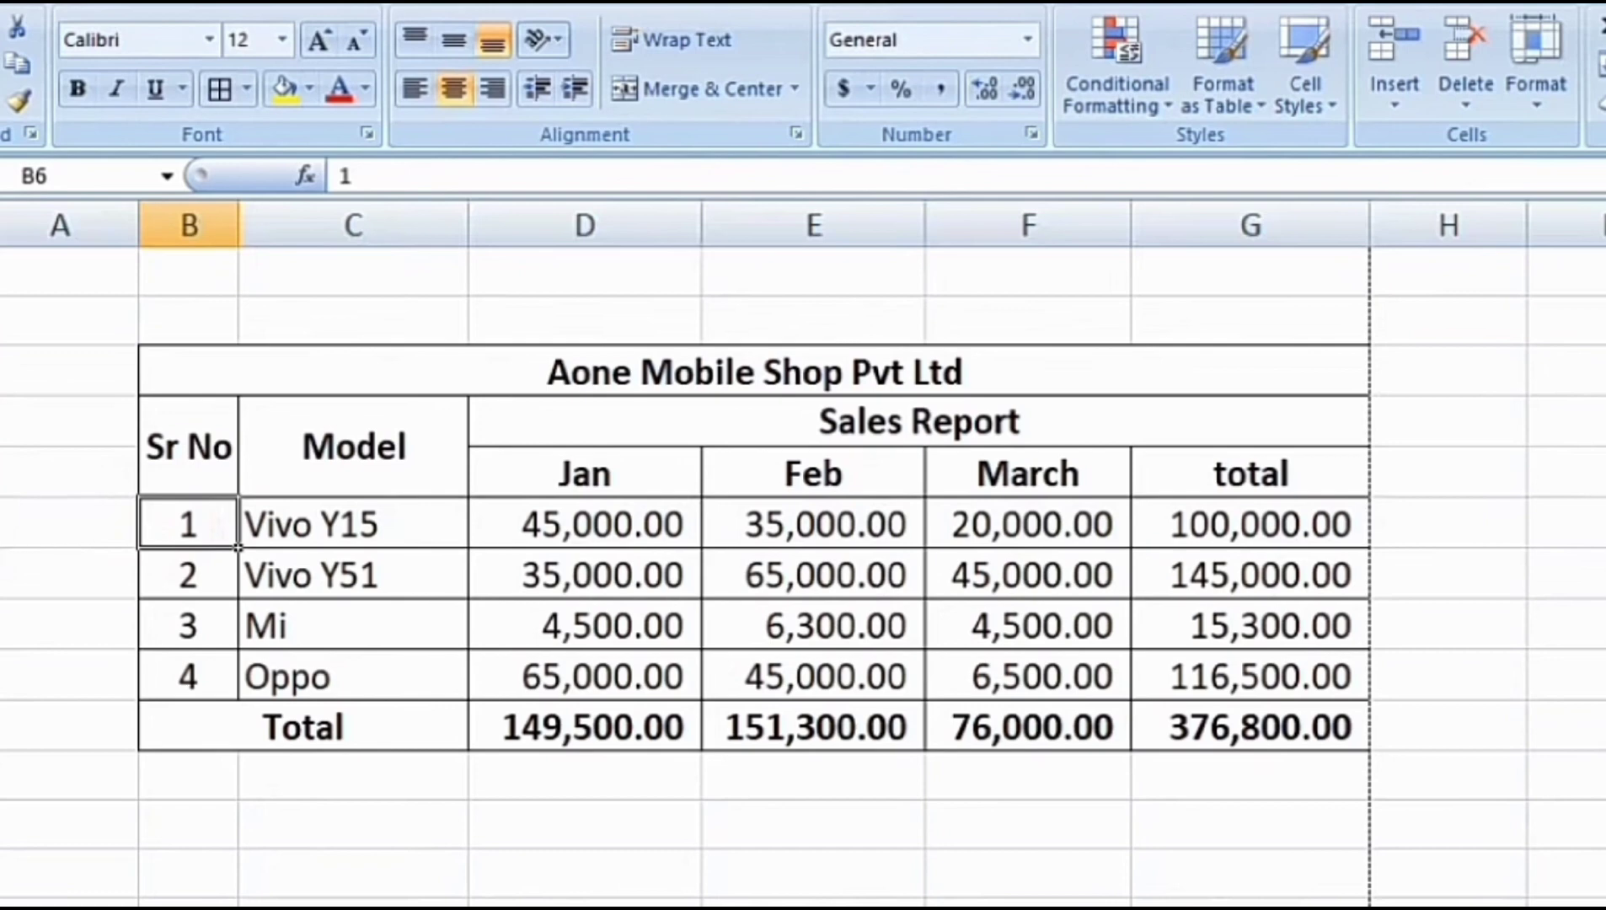
key(shift+space)
key(shift+Down)
key(shift+Down)
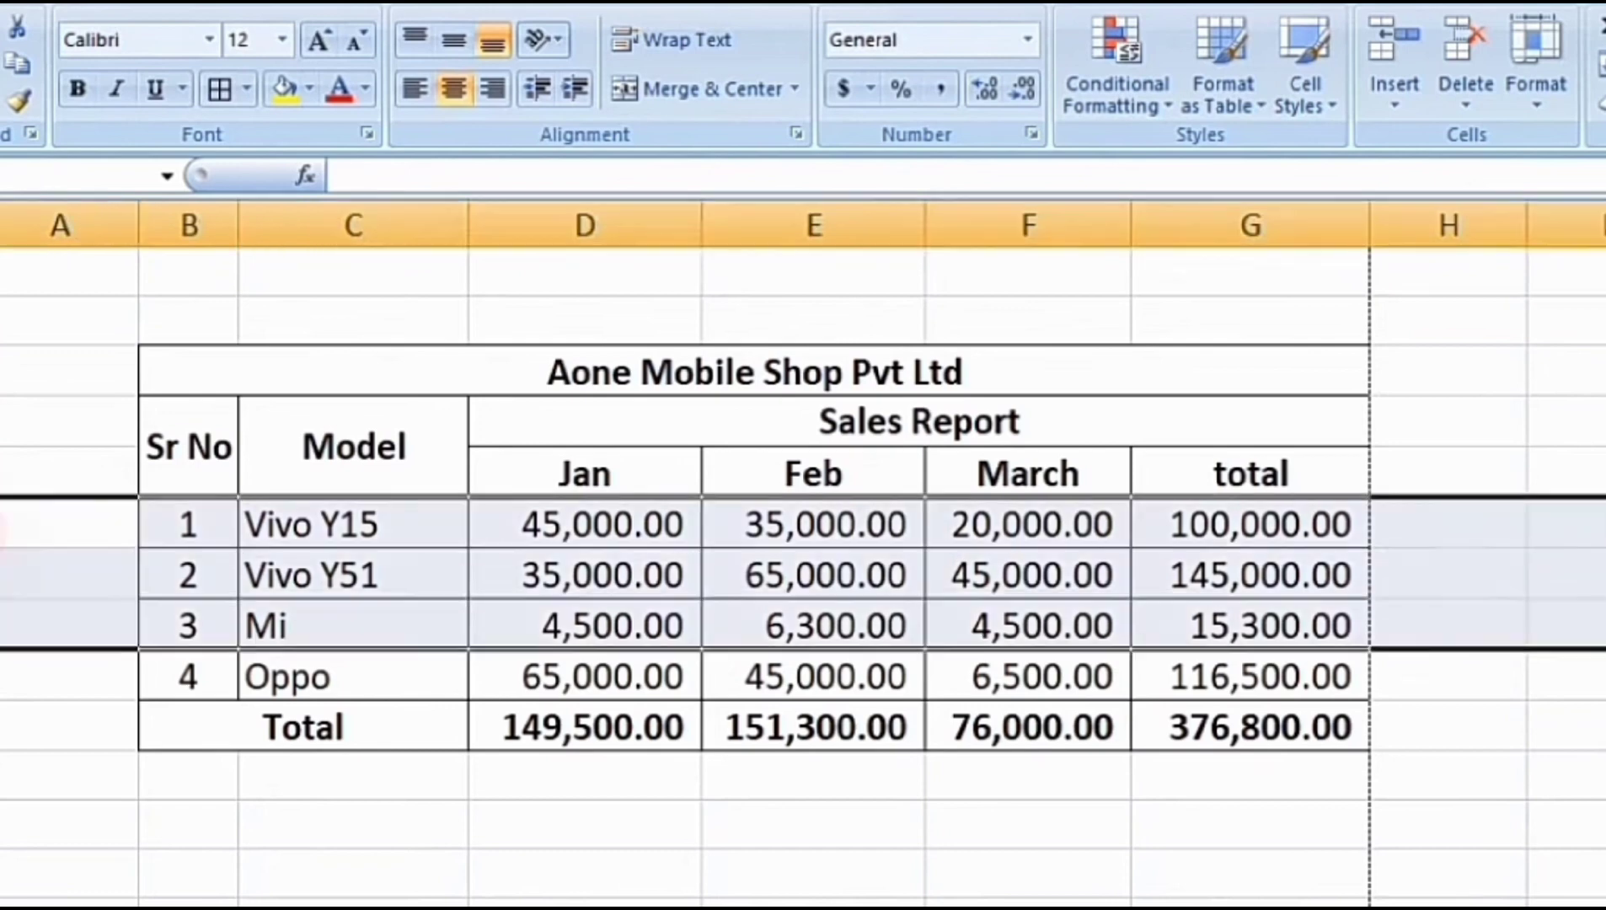
key(shift+Down)
key(shift+Down)
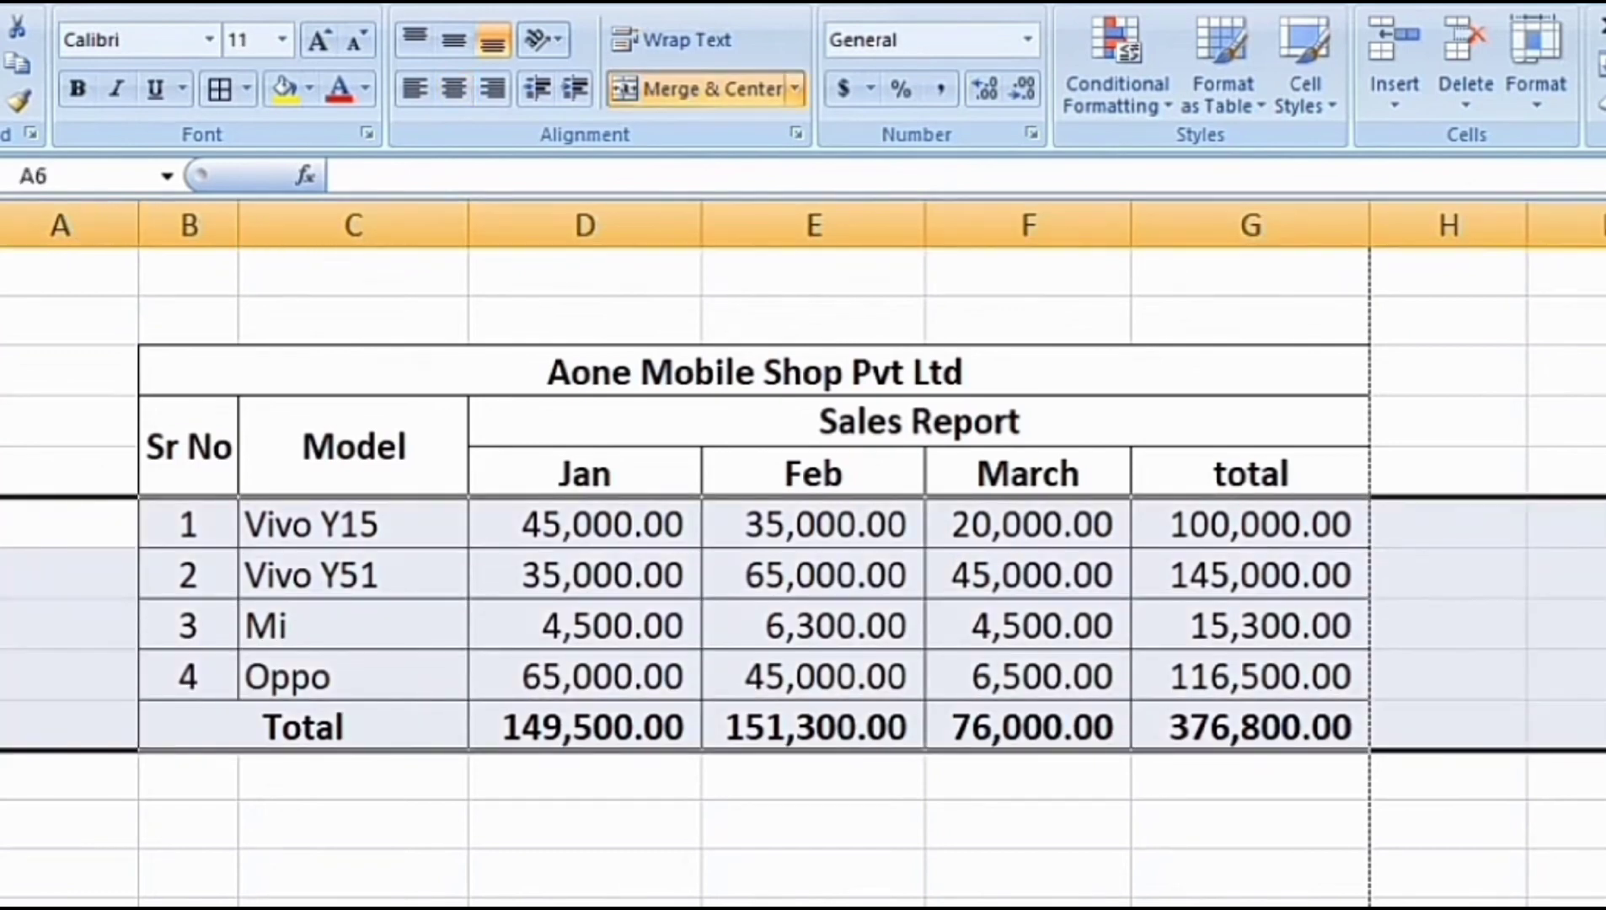
drag(3, 750, 2, 760)
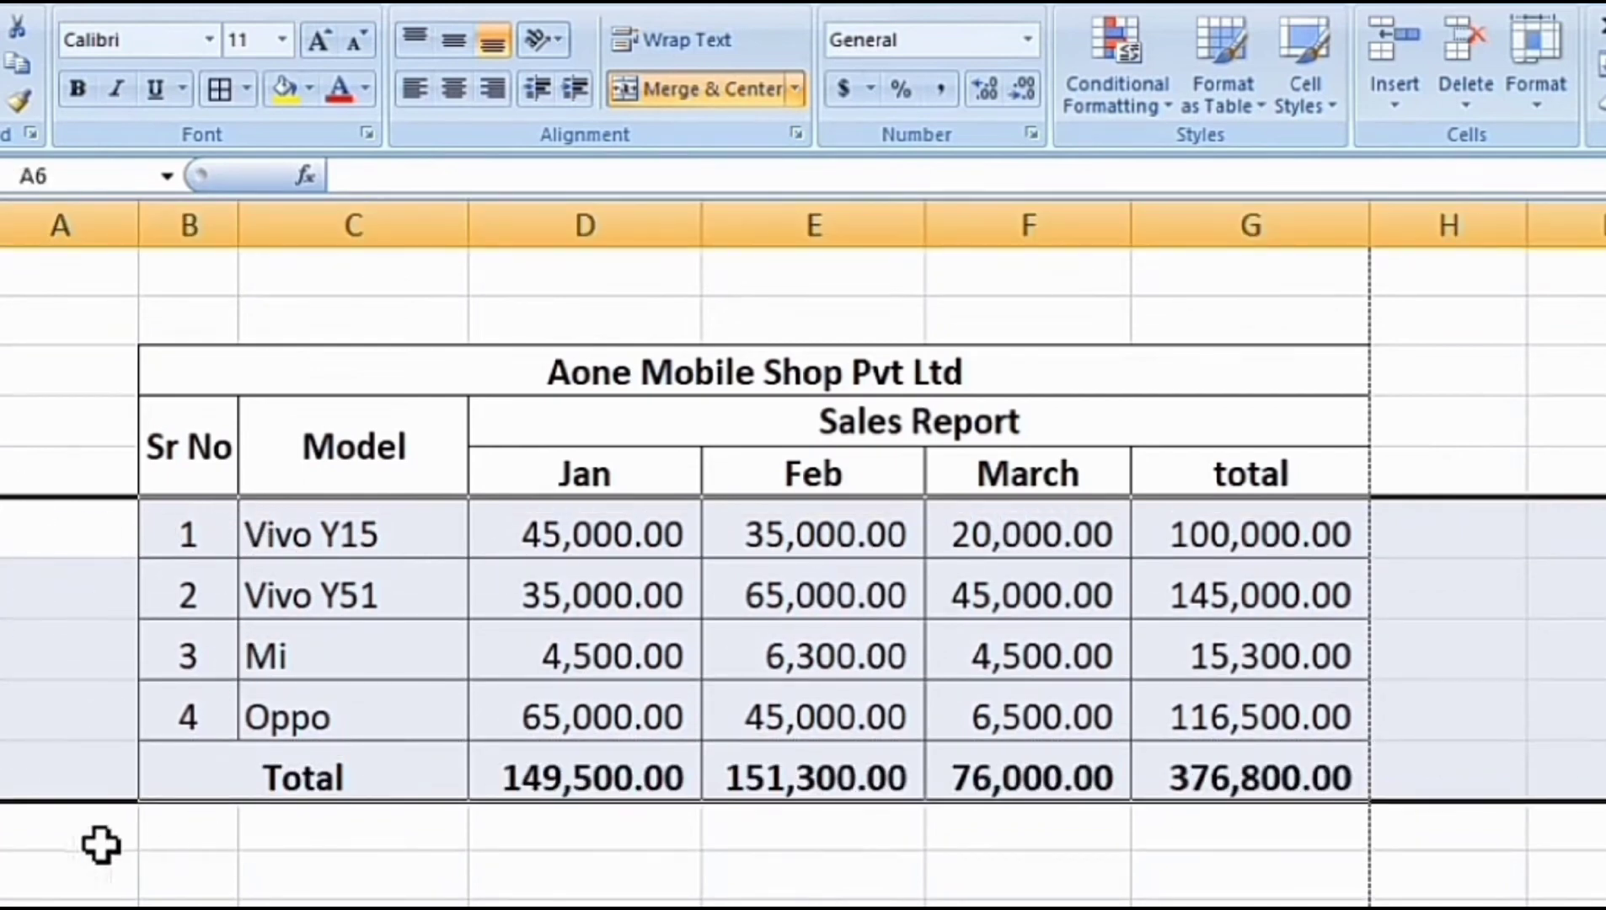
drag(2, 800, 3, 816)
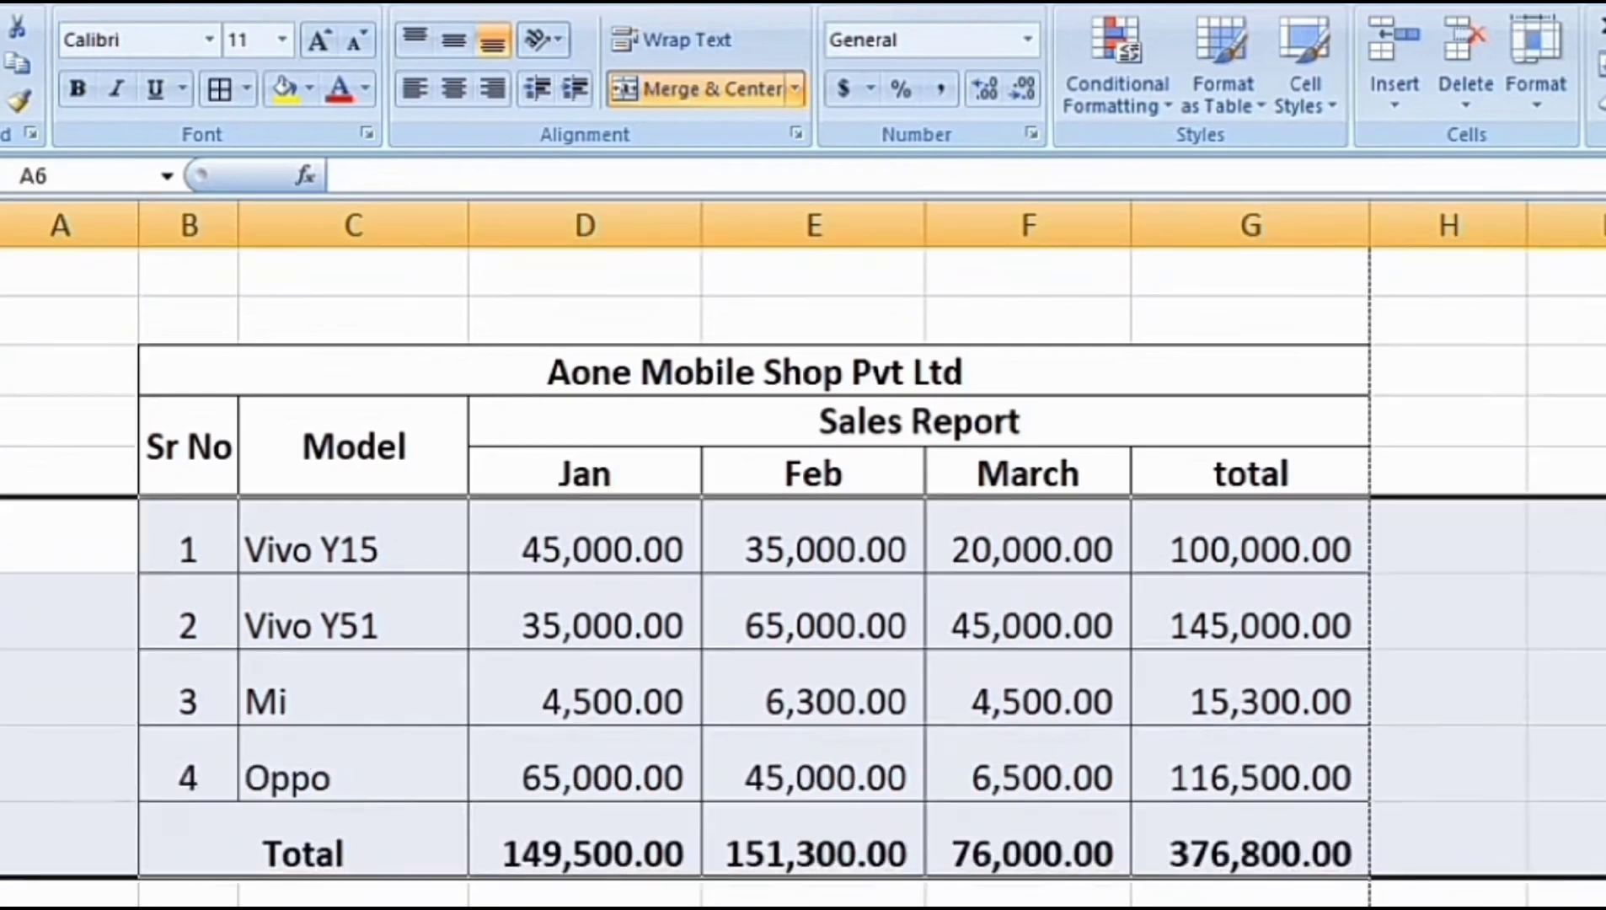
click(714, 630)
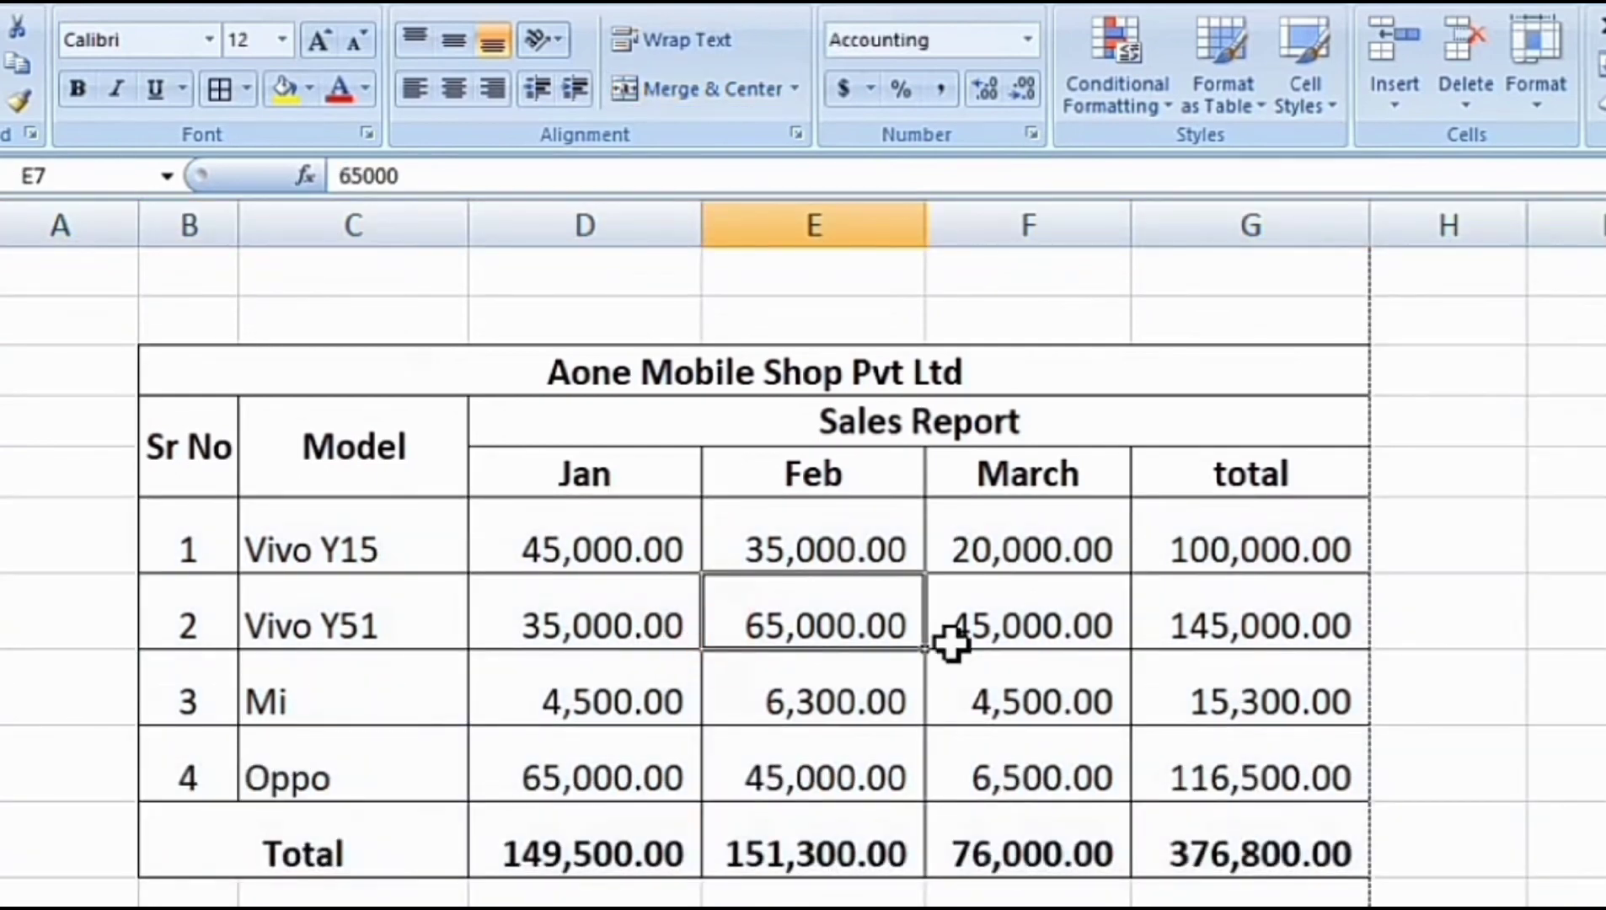
drag(186, 530, 1166, 569)
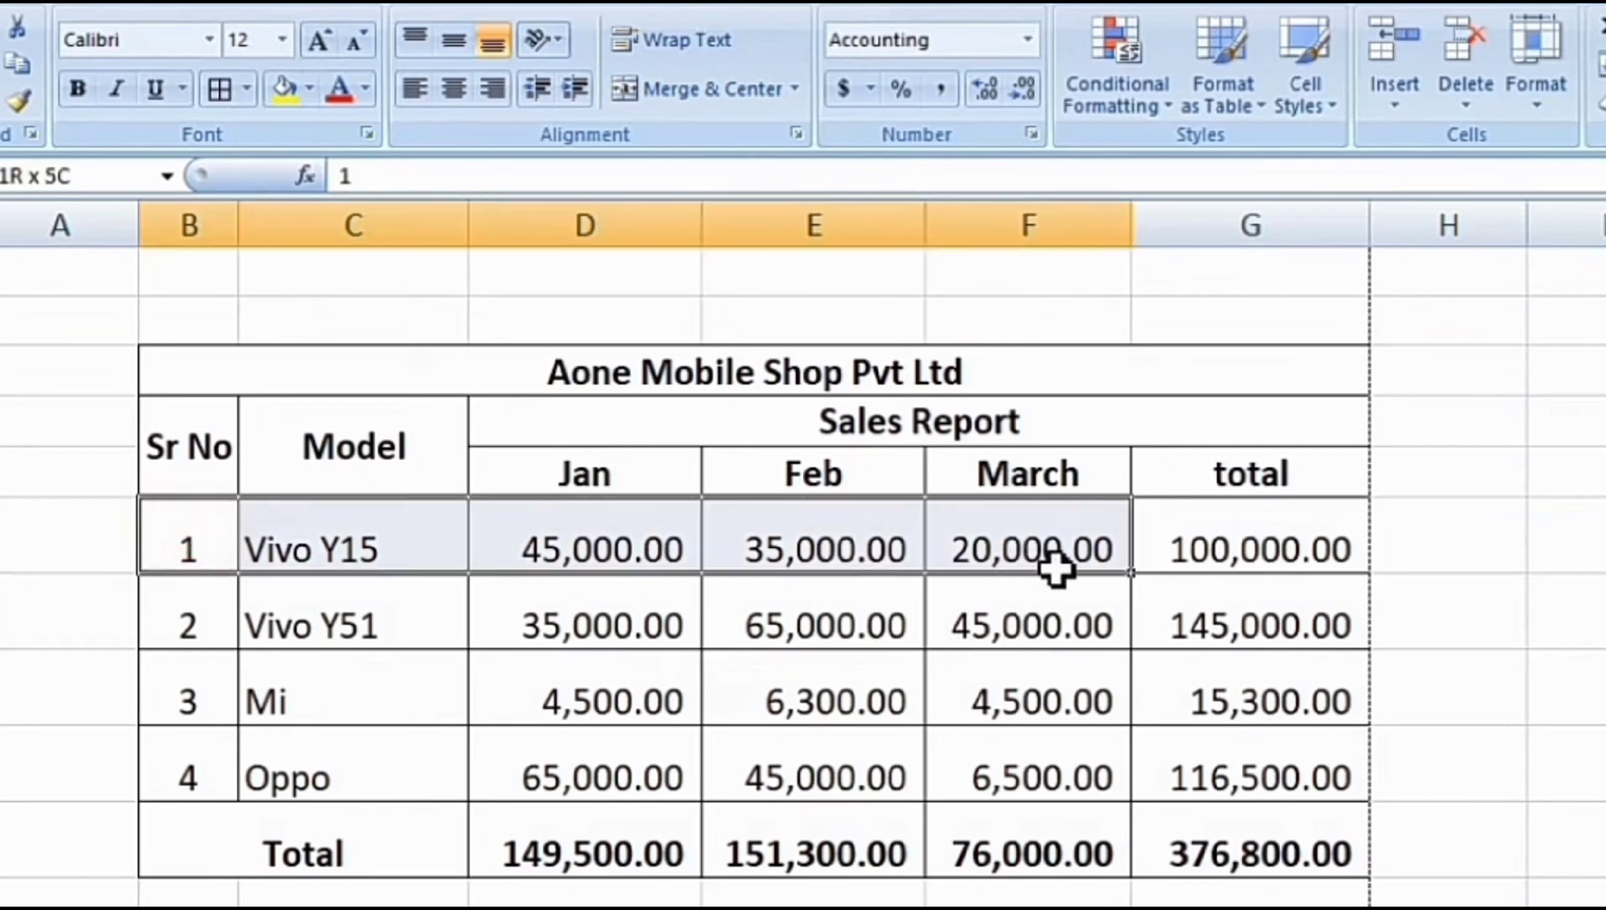
click(455, 619)
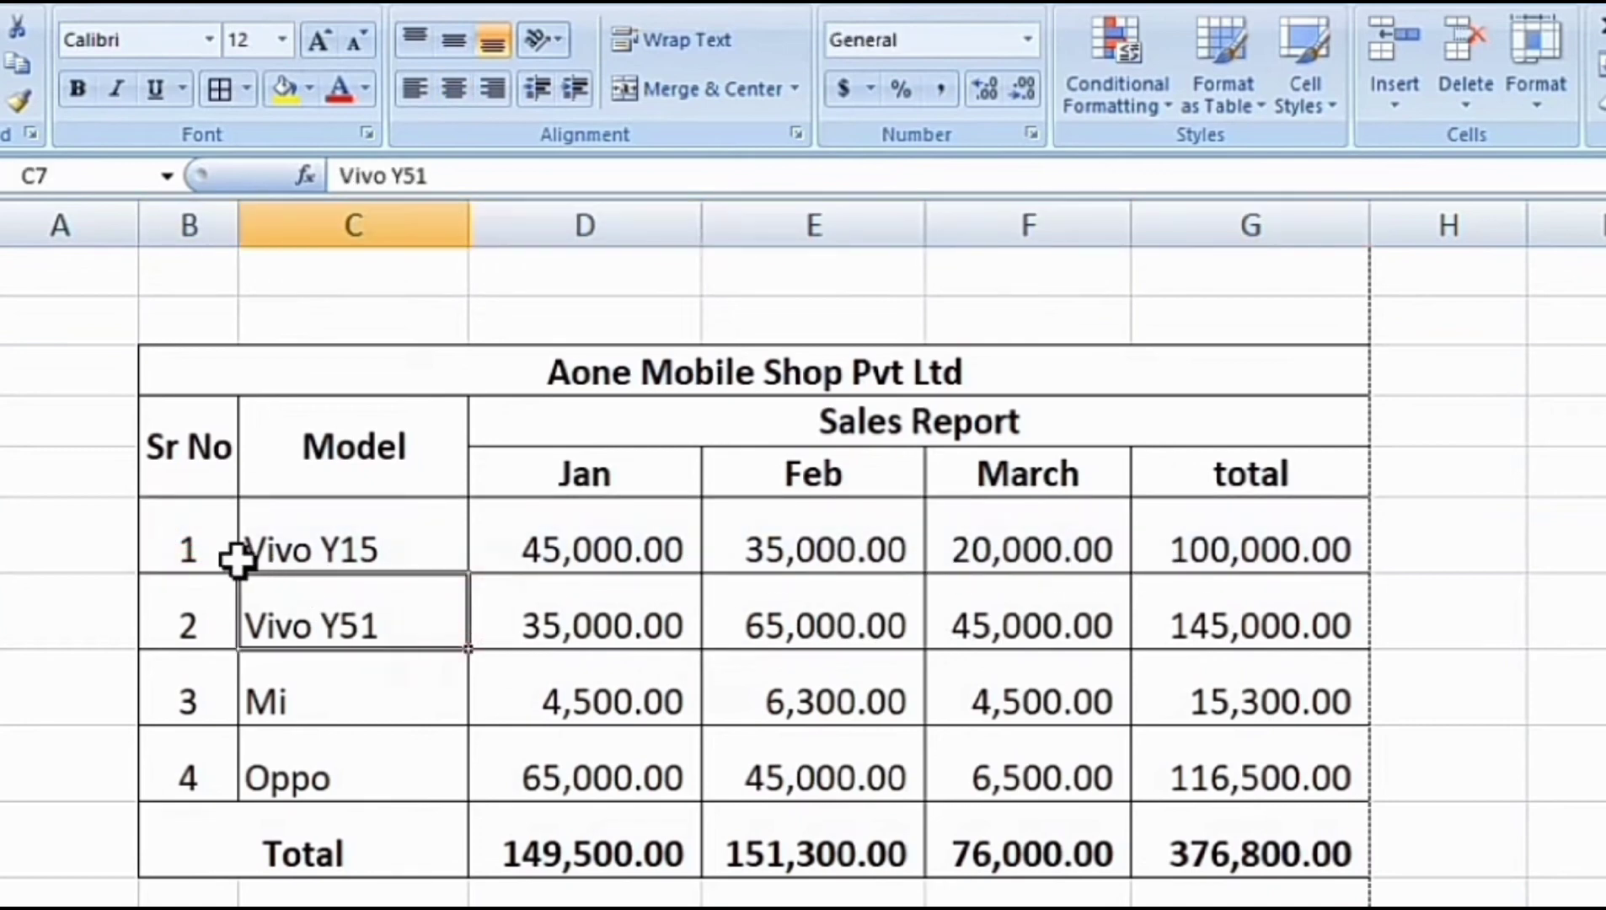
click(216, 533)
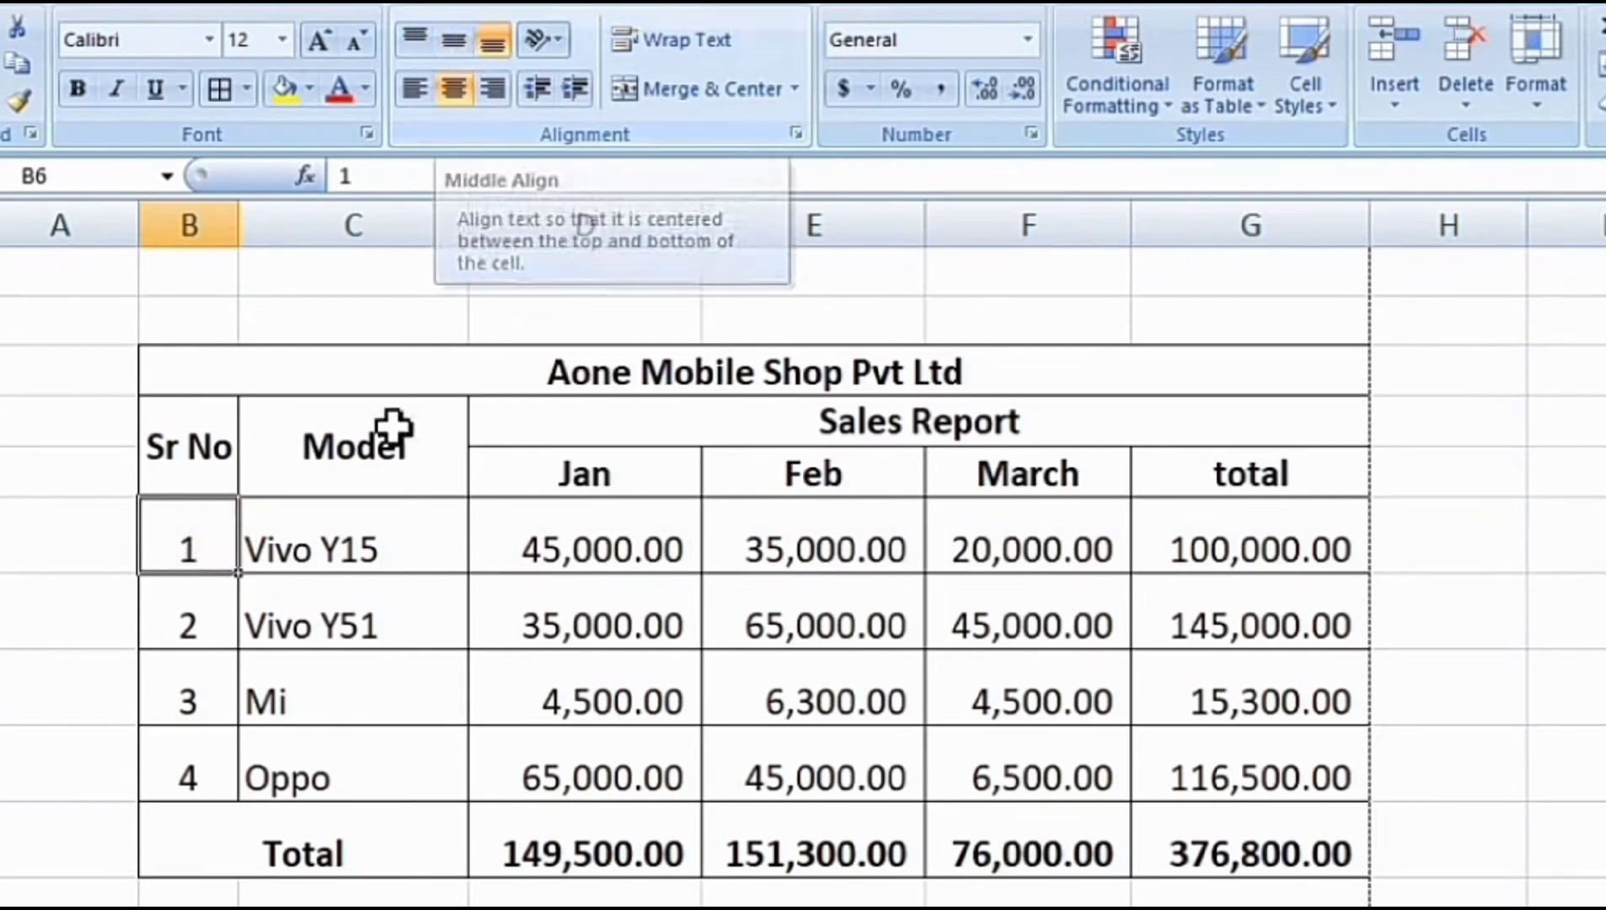
Step: Center the contents of data and Total rows B6:G10 vertically
drag(183, 529, 1281, 845)
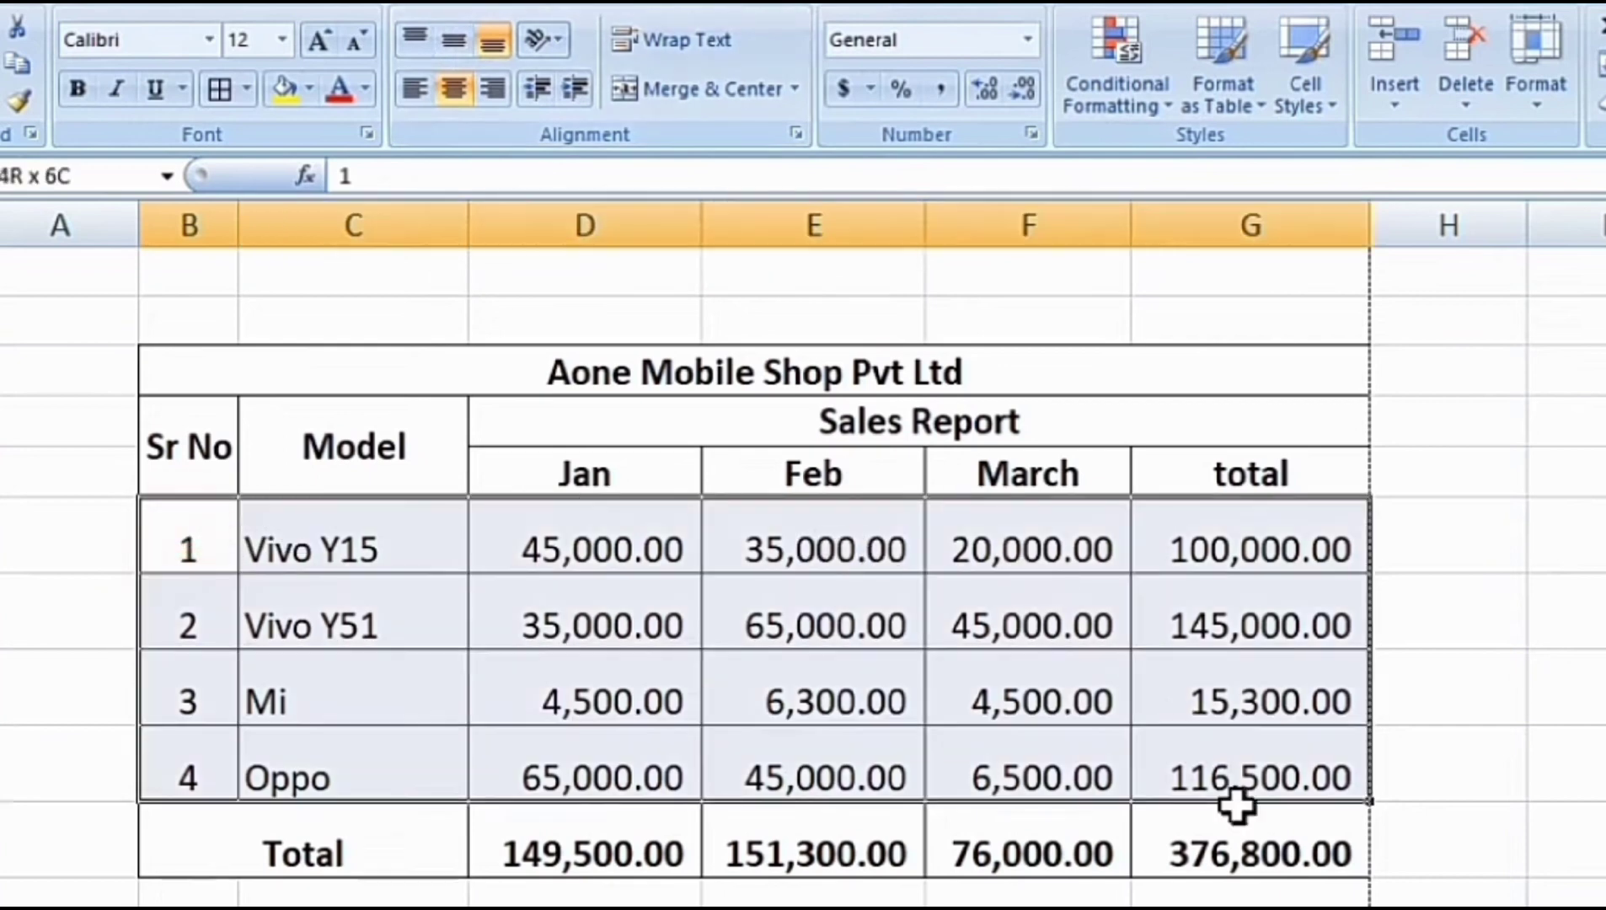
click(453, 38)
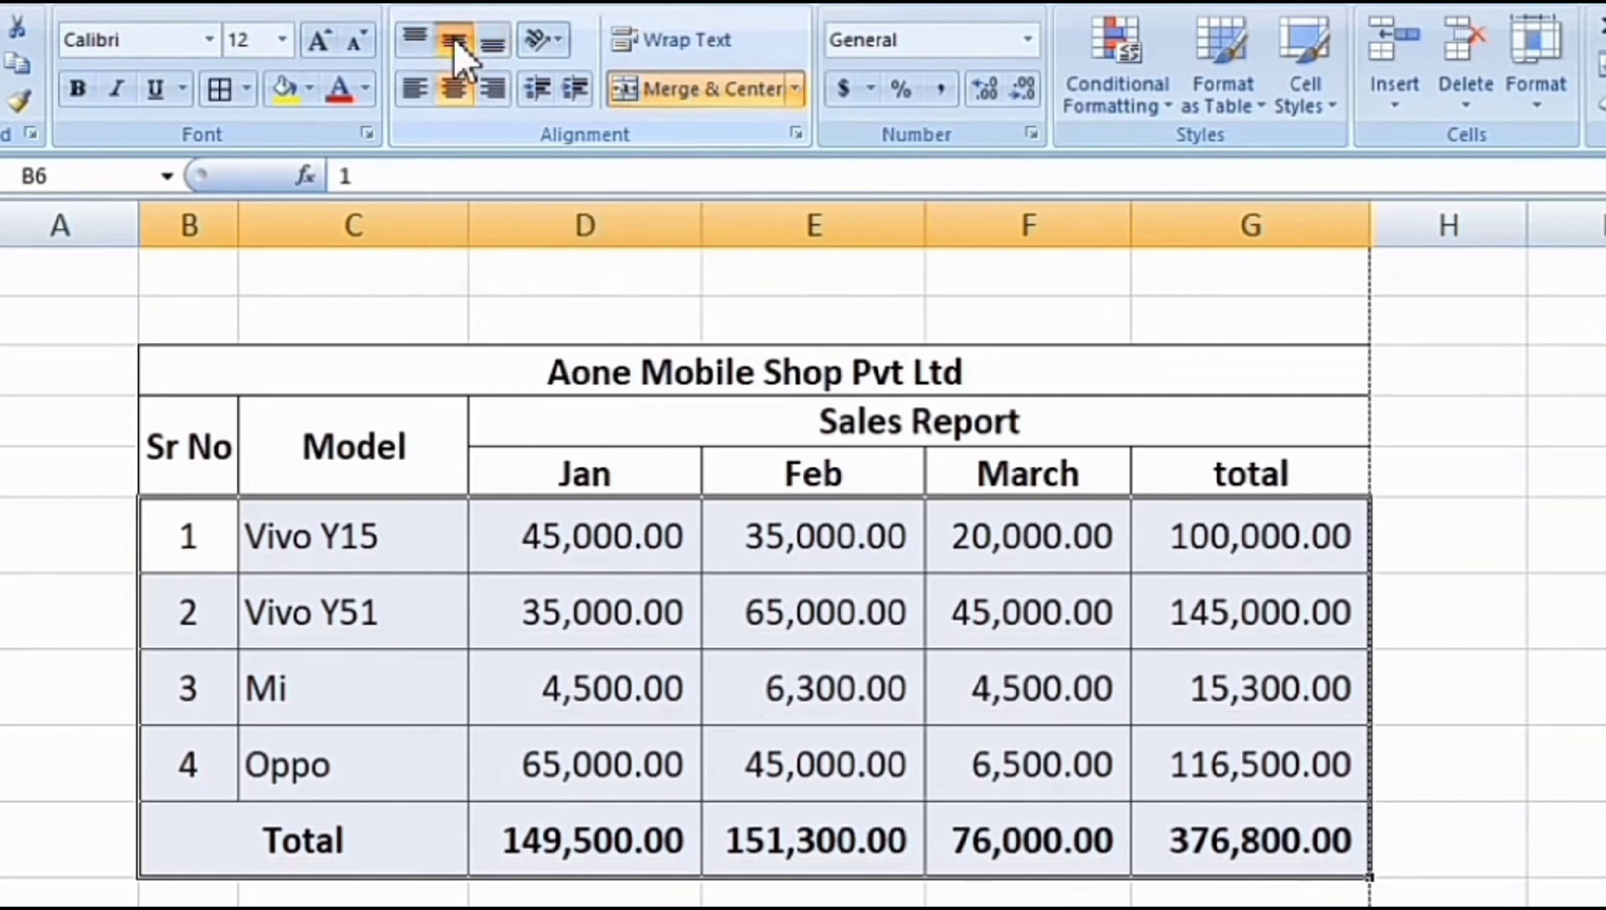
click(693, 604)
click(961, 710)
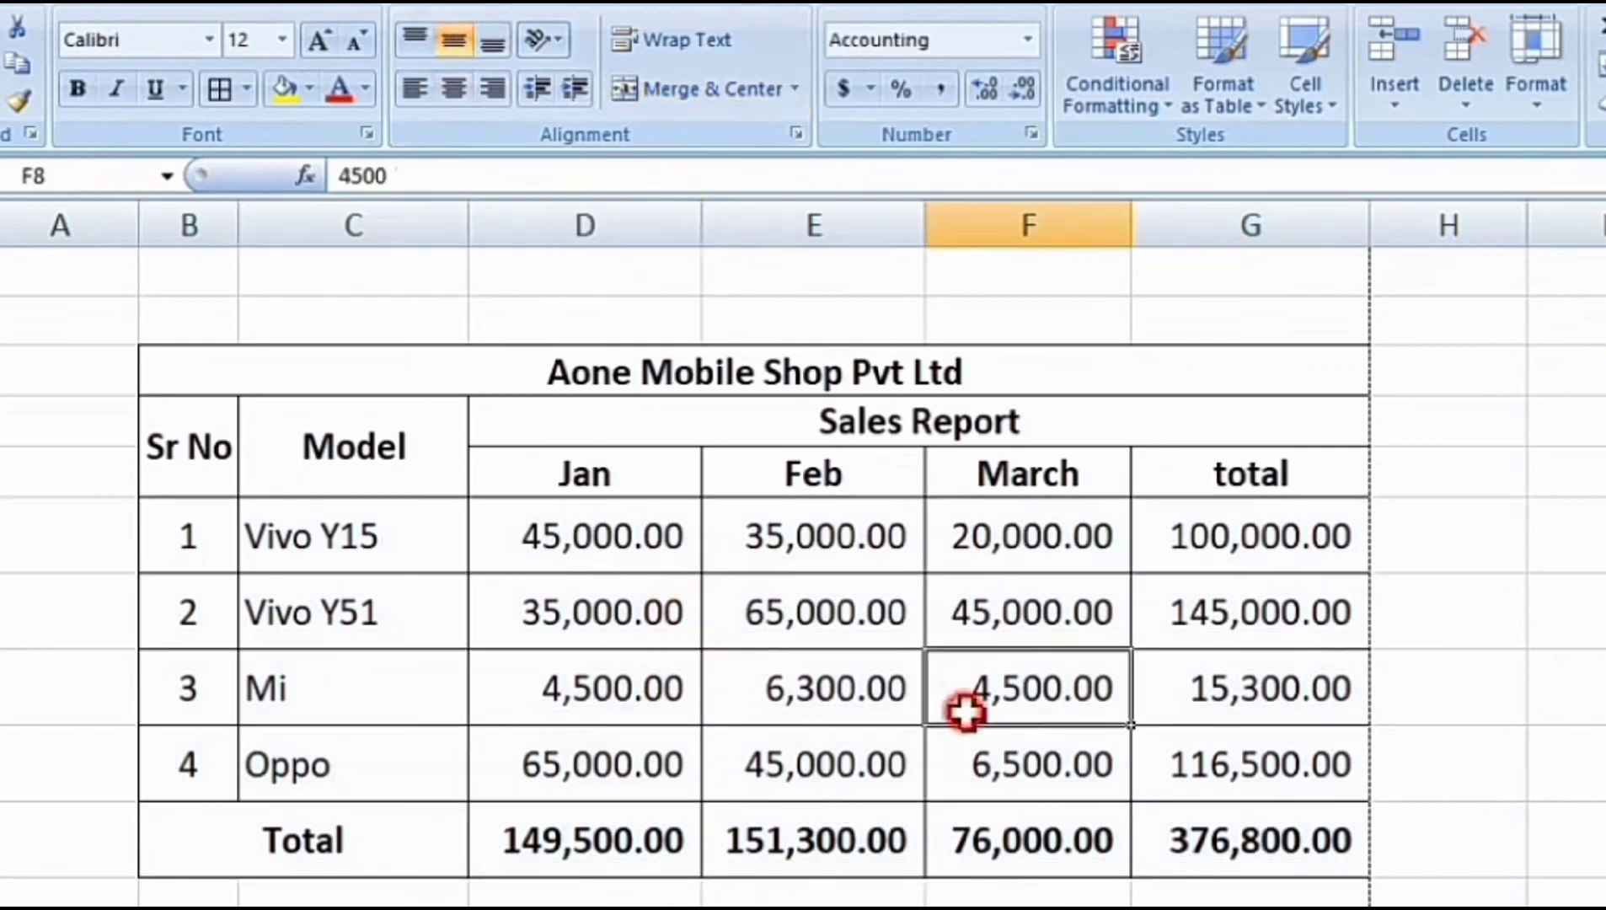
click(1284, 692)
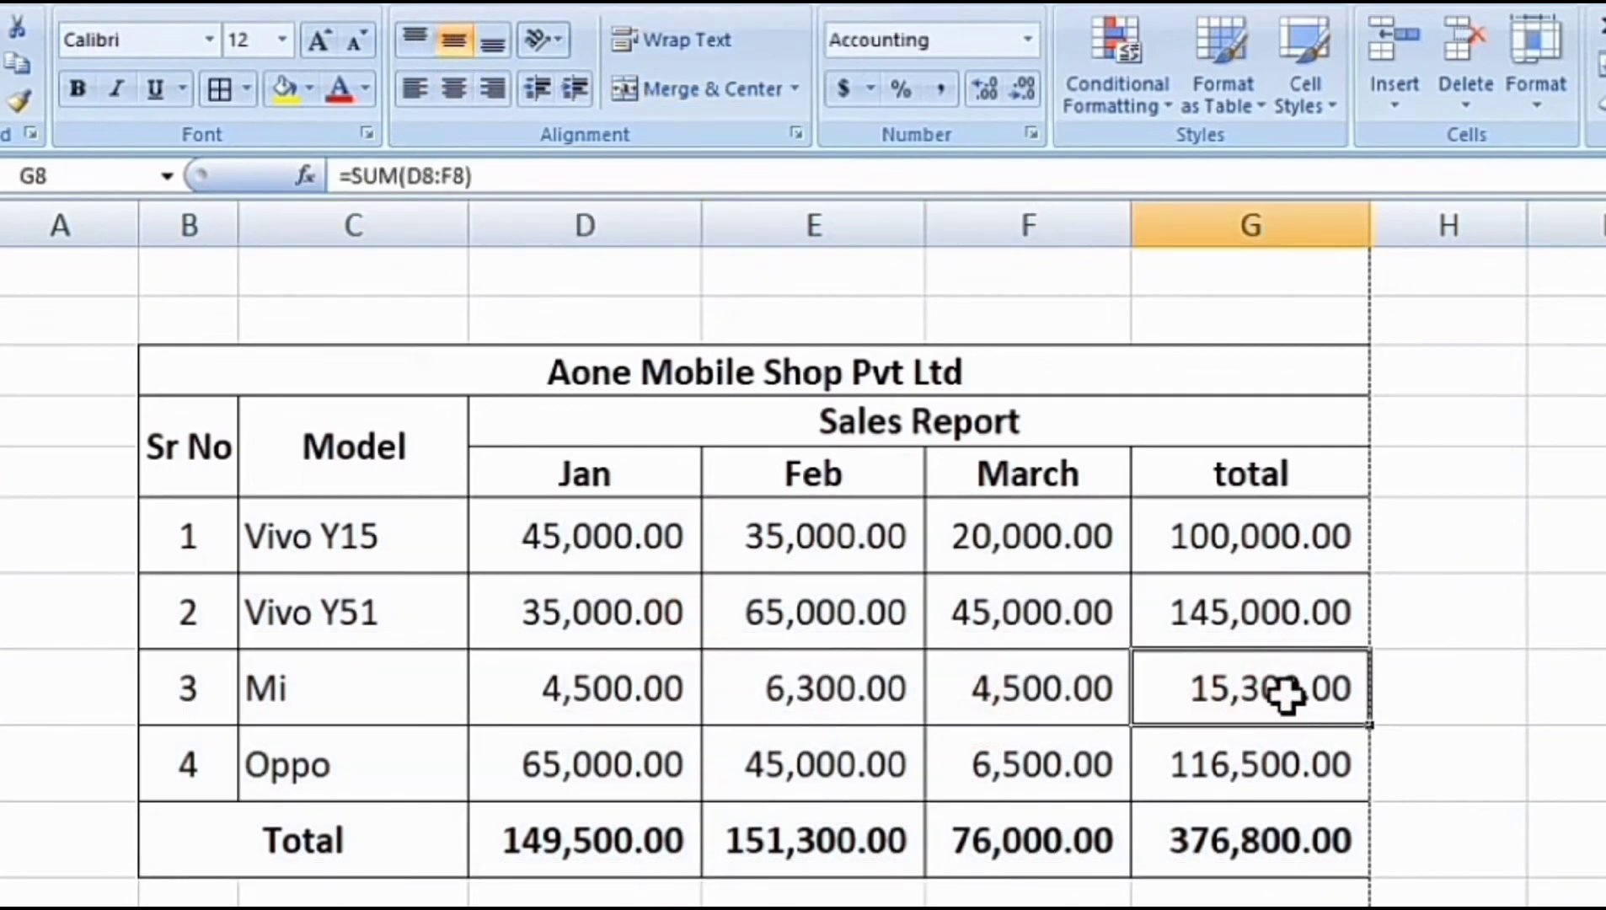
Step: Enlarge the 'Aone Mobile Shop Pvt Ltd' title font to size 14
click(498, 355)
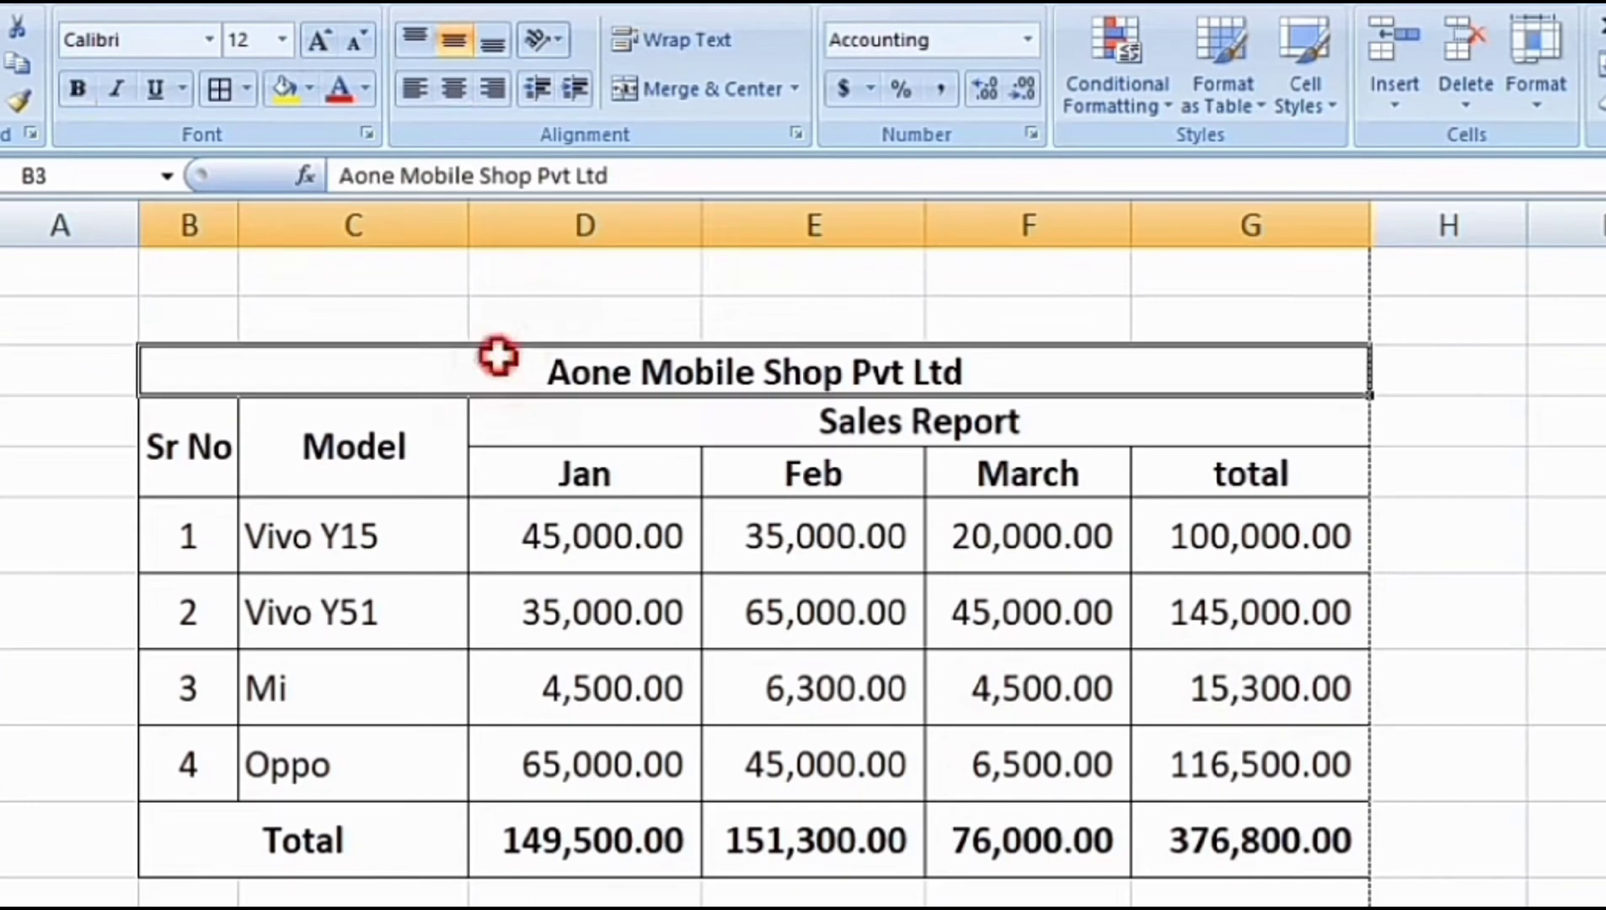
click(325, 38)
click(670, 620)
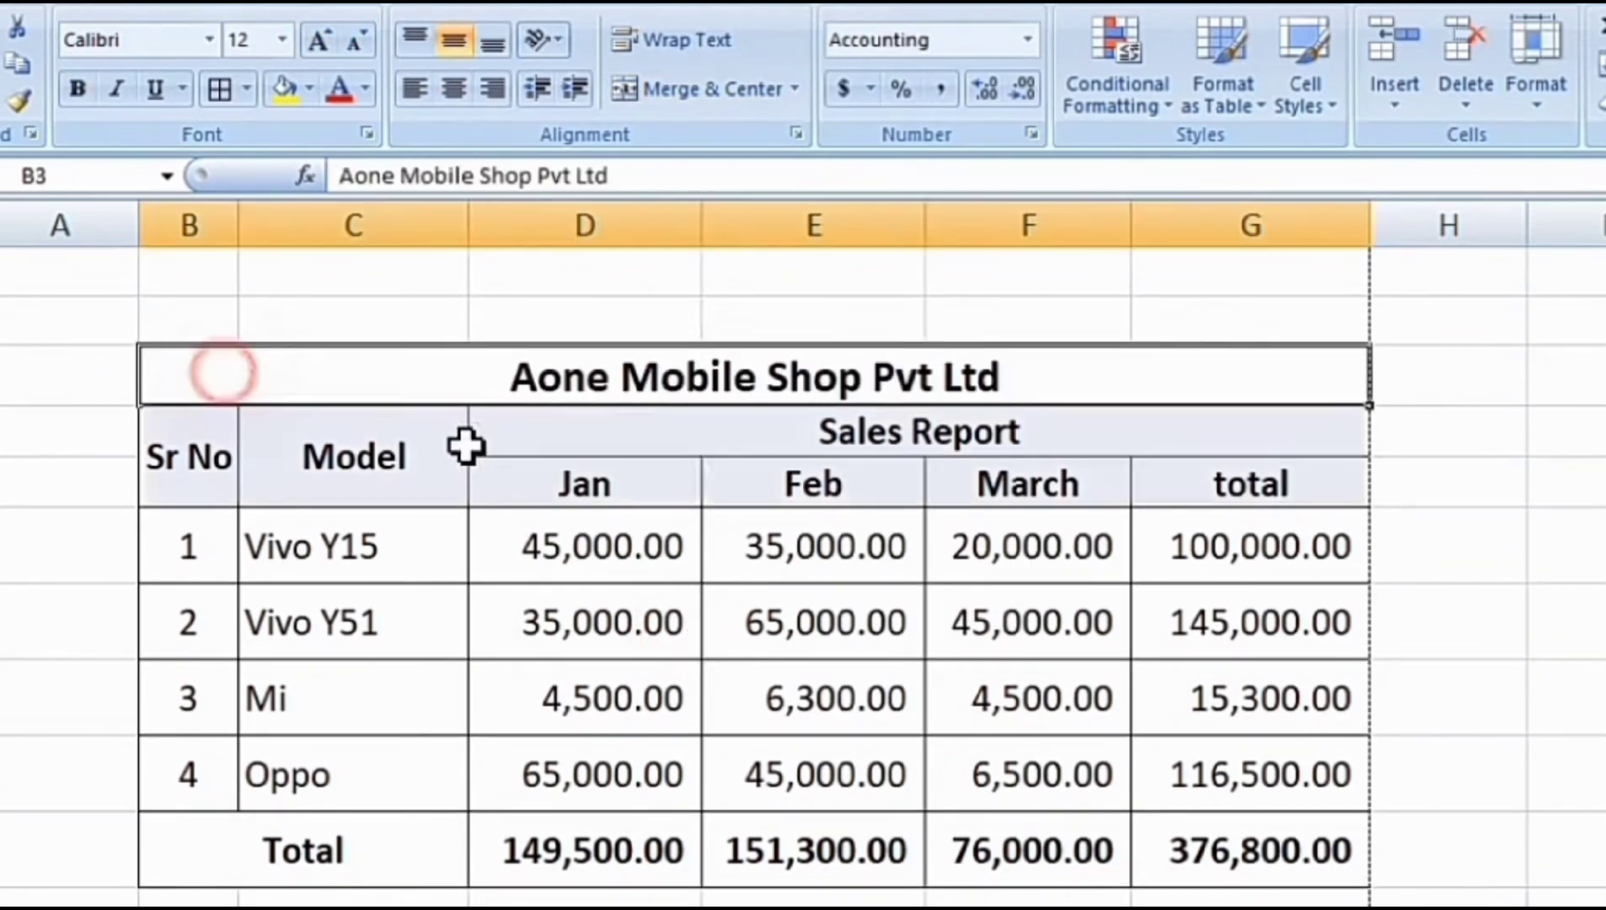
drag(228, 374, 830, 700)
click(687, 552)
Step: Color the title text red, then set it back to black
click(619, 381)
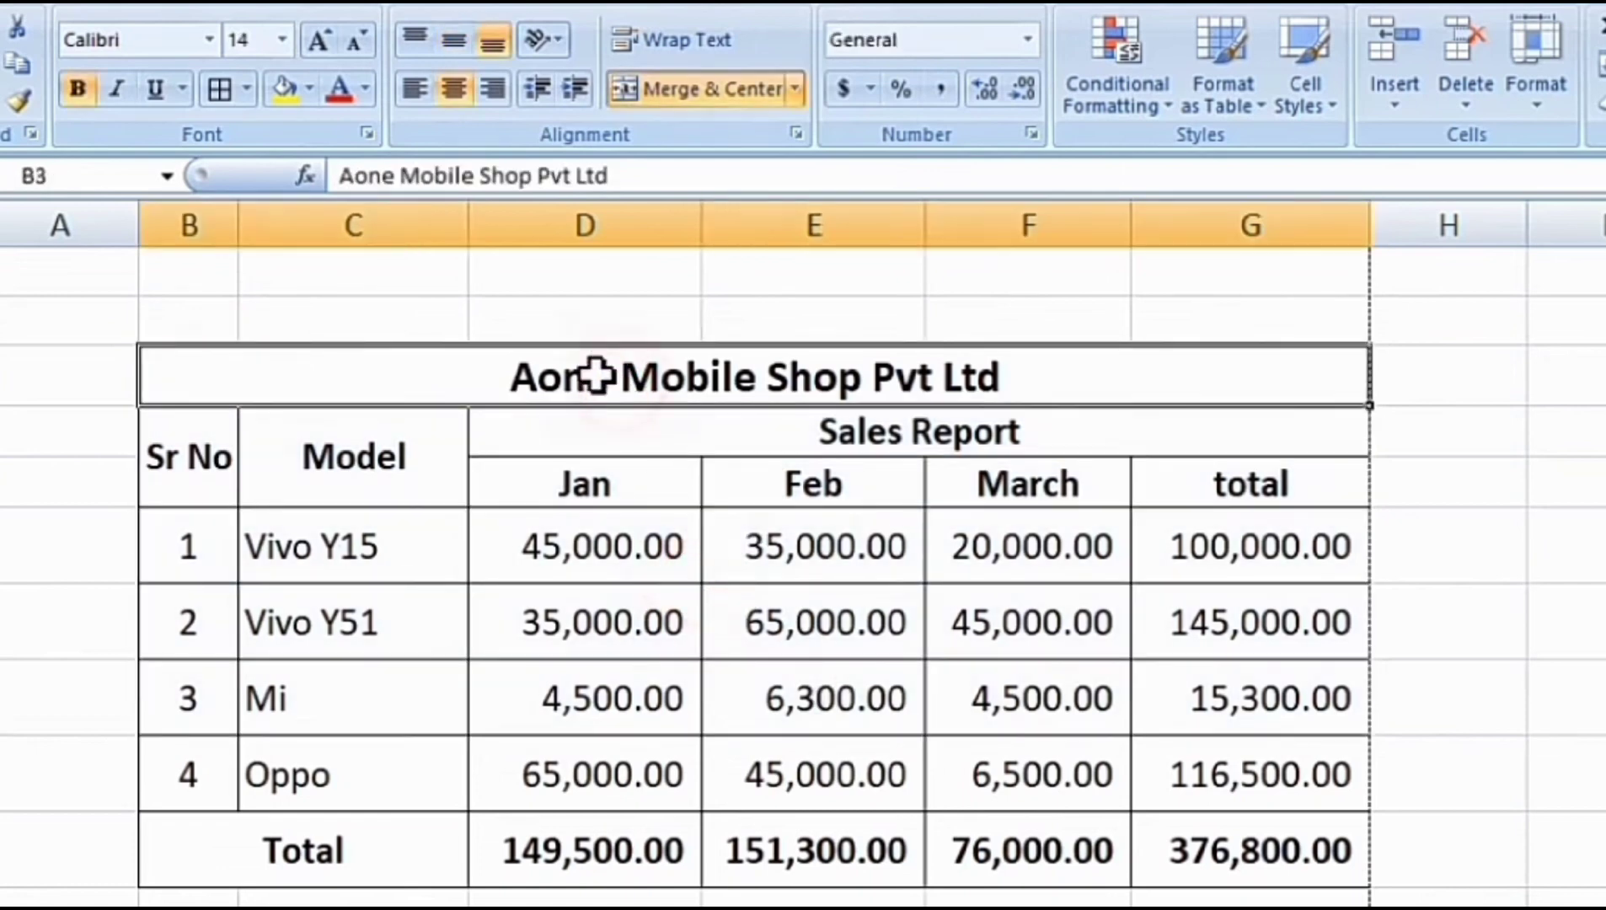
click(365, 87)
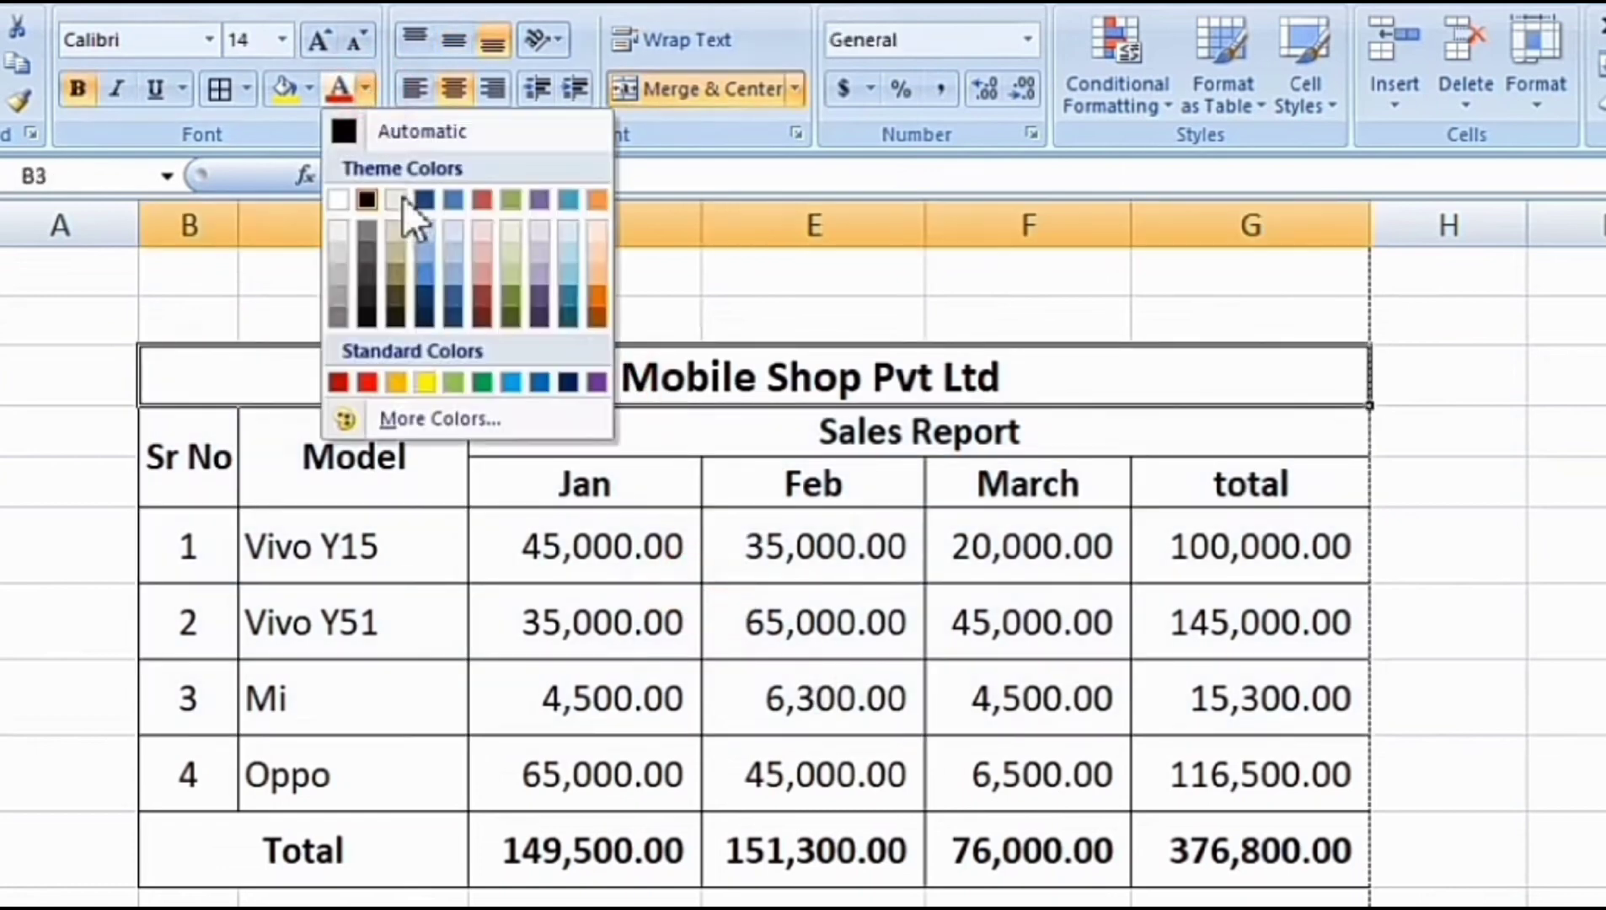
click(365, 384)
click(732, 444)
click(940, 491)
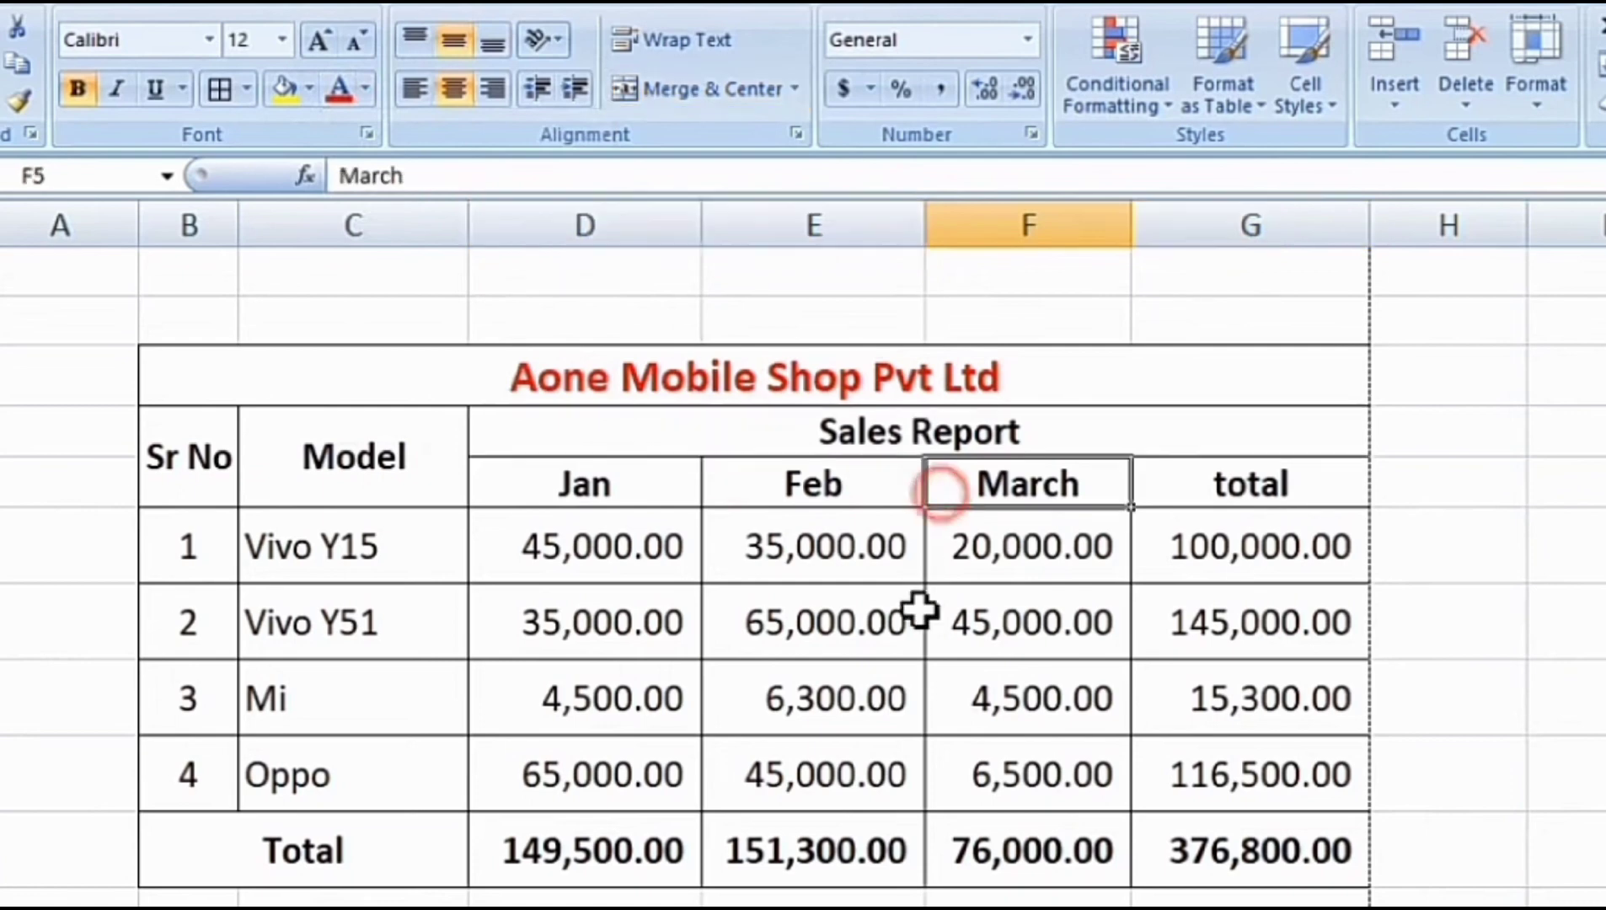
click(919, 622)
click(538, 362)
click(365, 88)
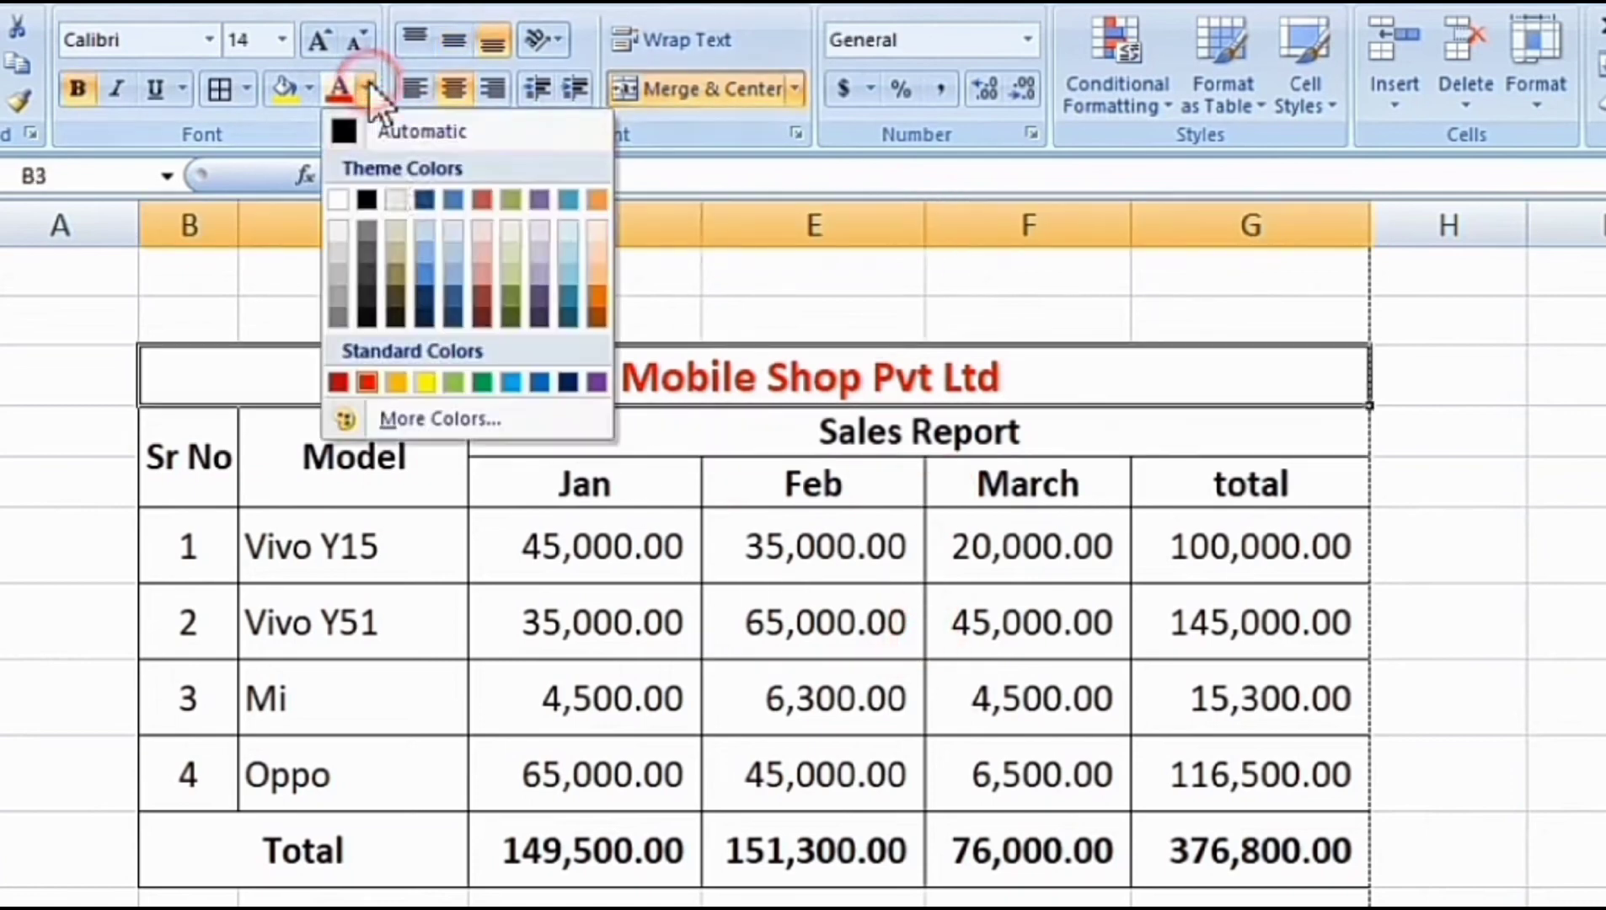
click(367, 199)
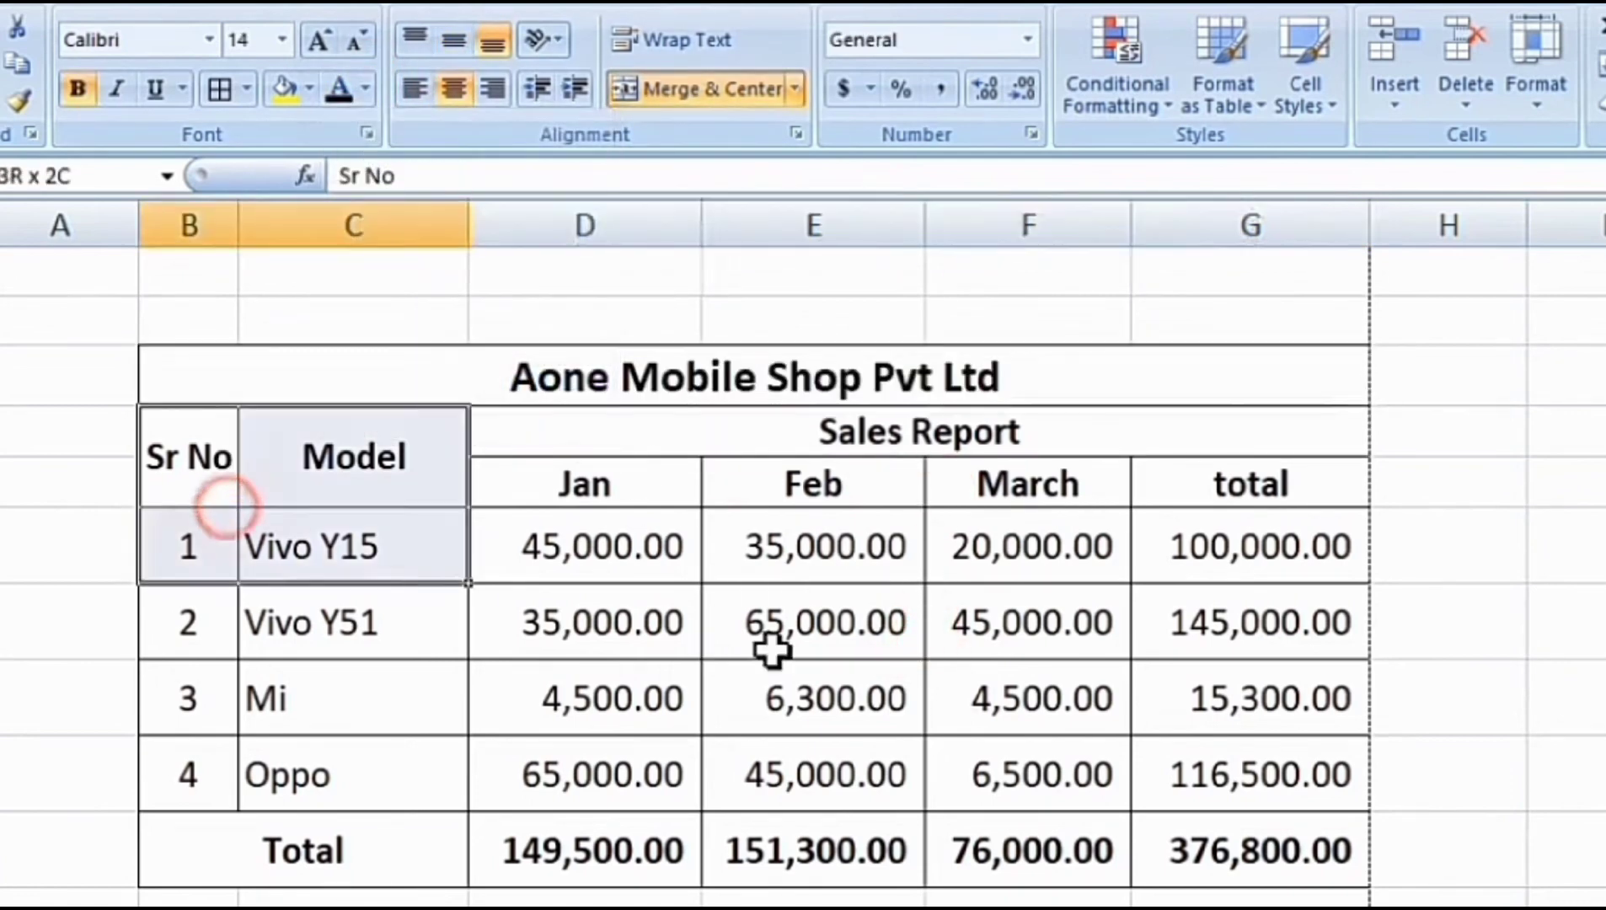
Step: Preview font colors on the header and first data rows without applying any, keeping black
drag(207, 476, 1248, 698)
click(361, 89)
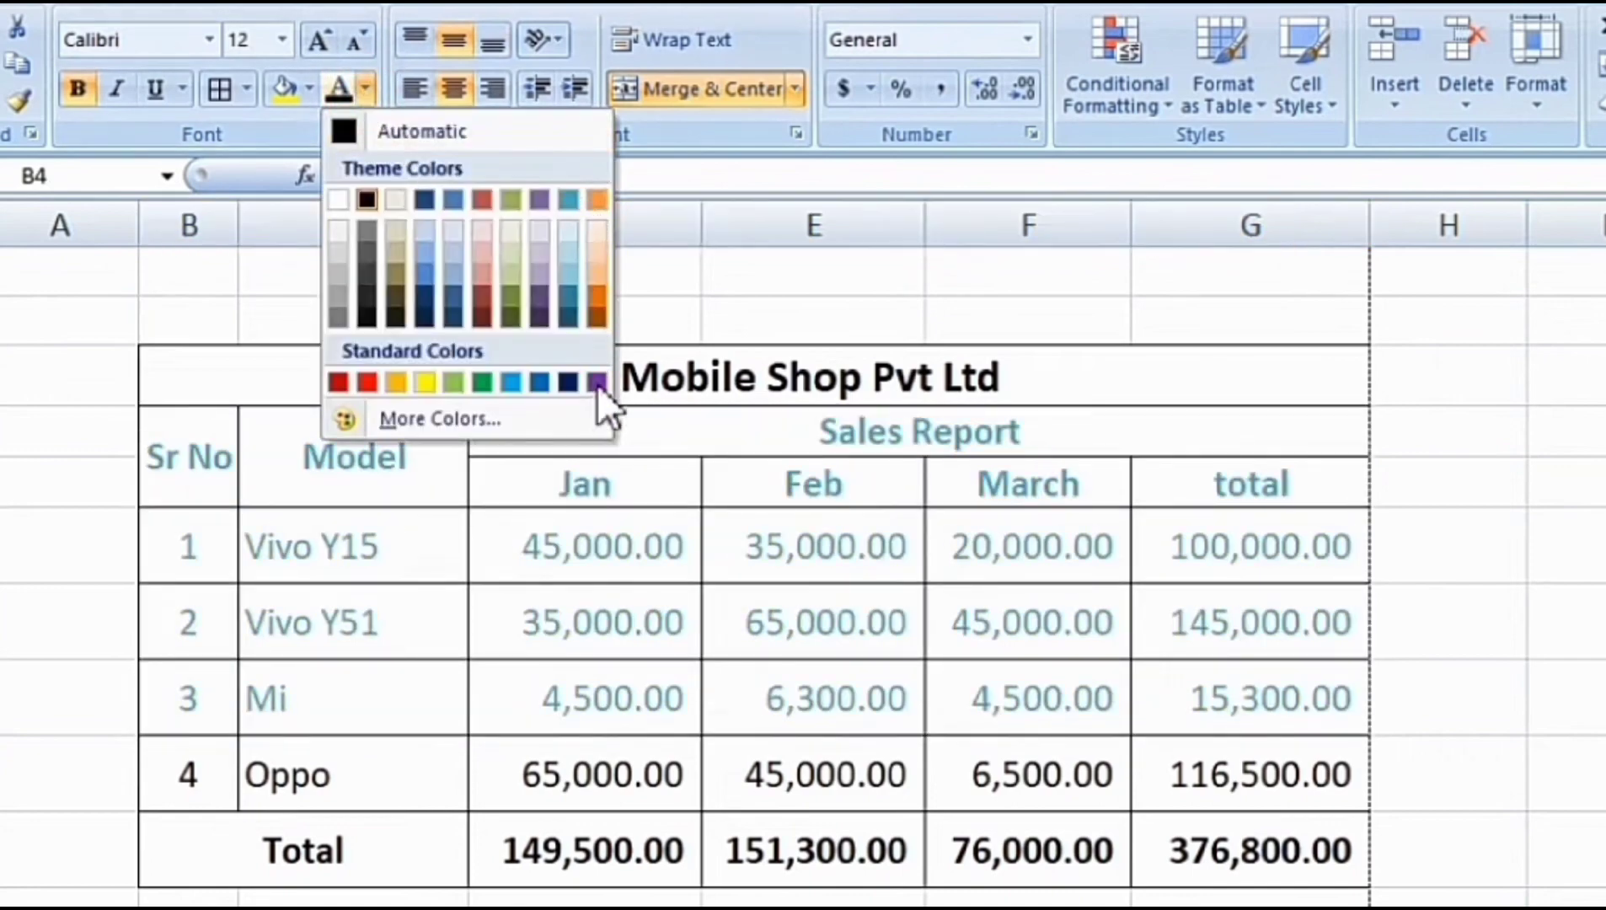
click(765, 751)
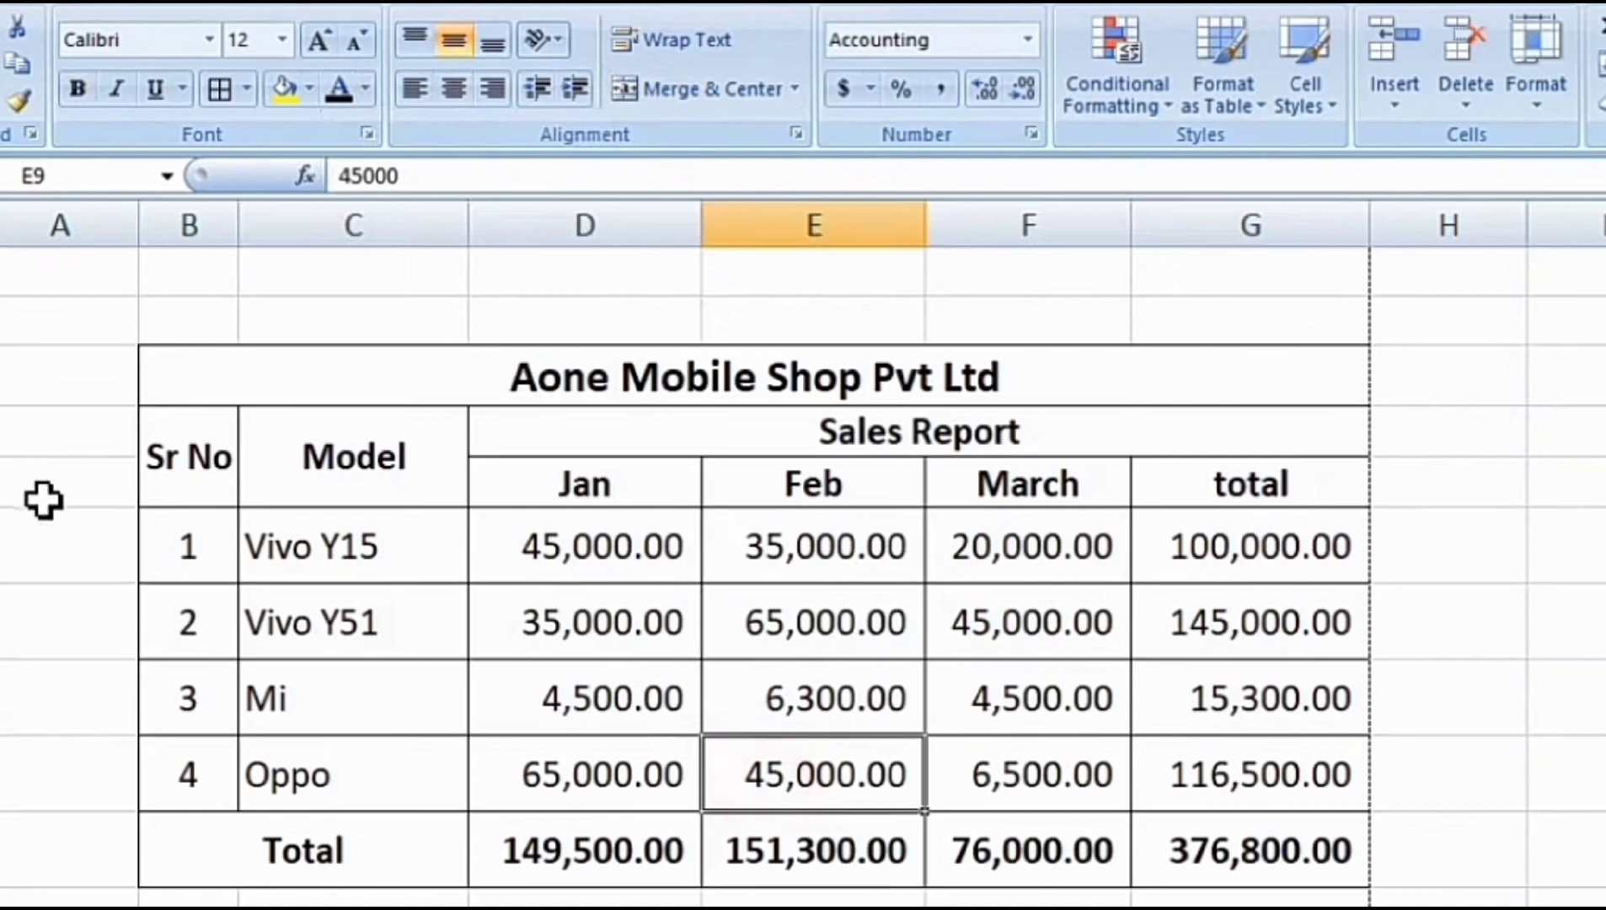
Step: Delete the empty column A so the sales table shifts left
drag(21, 291, 61, 889)
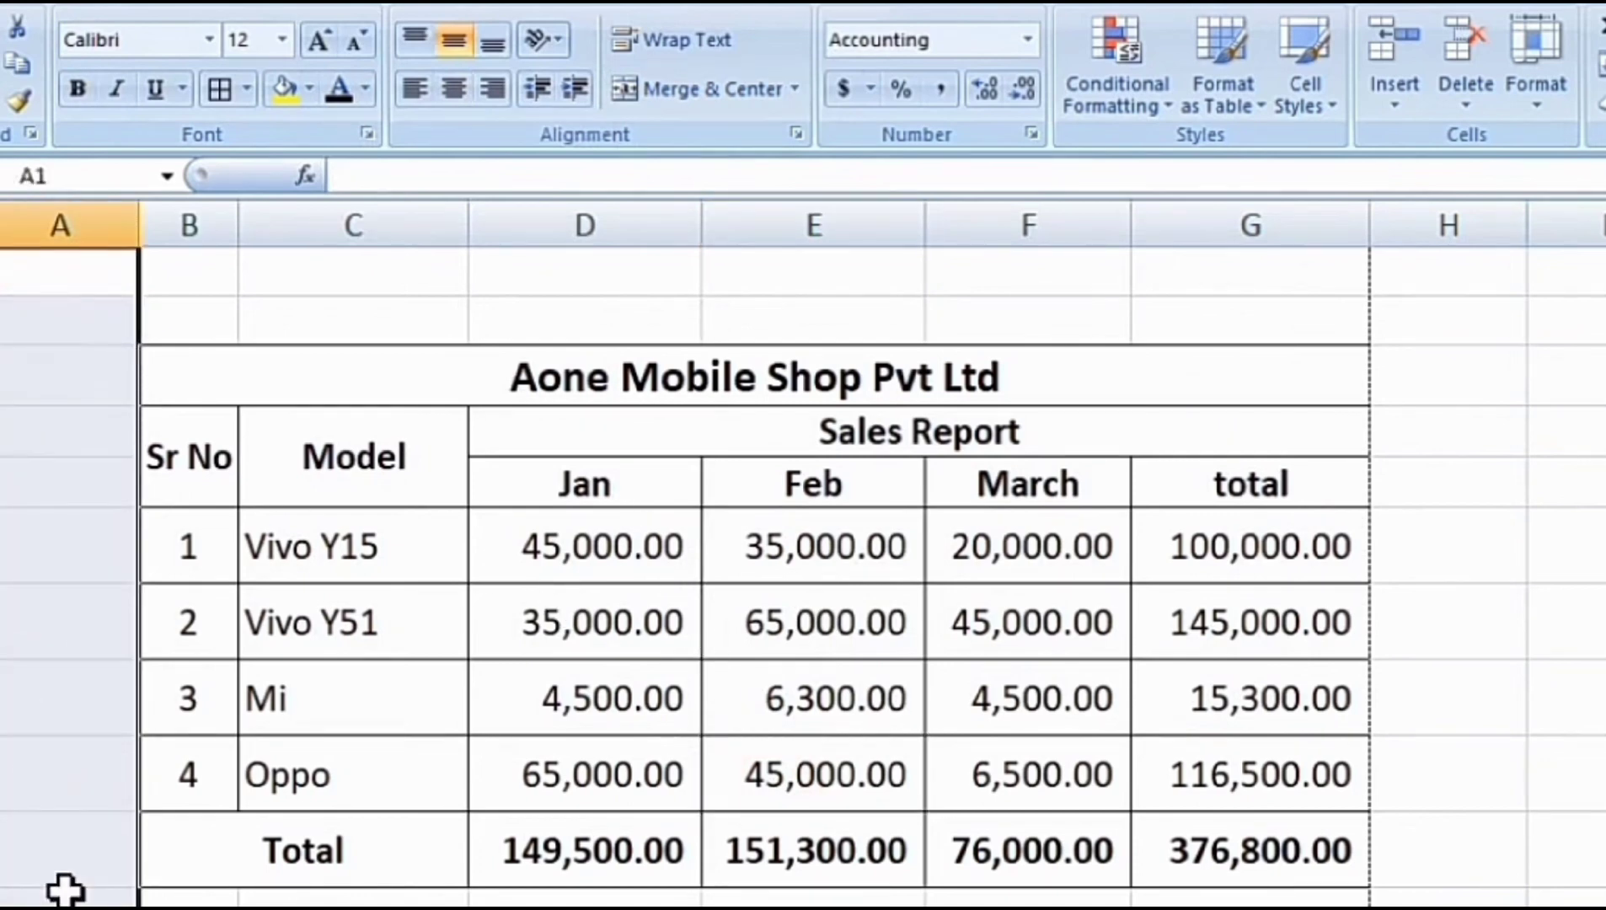
click(32, 367)
drag(43, 270, 68, 775)
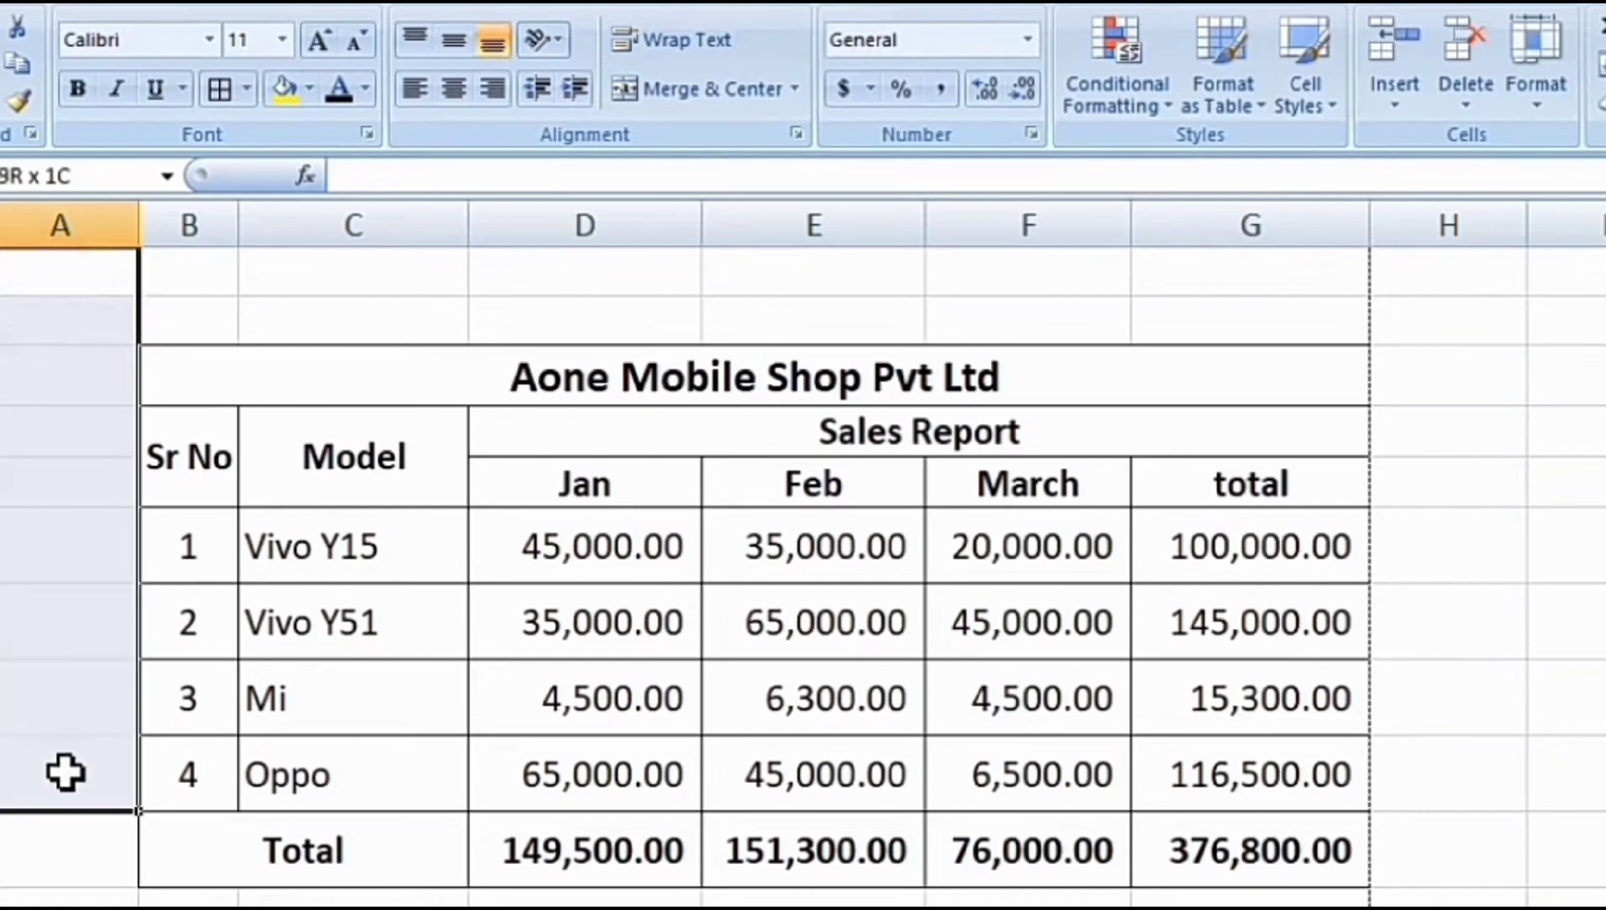
click(177, 419)
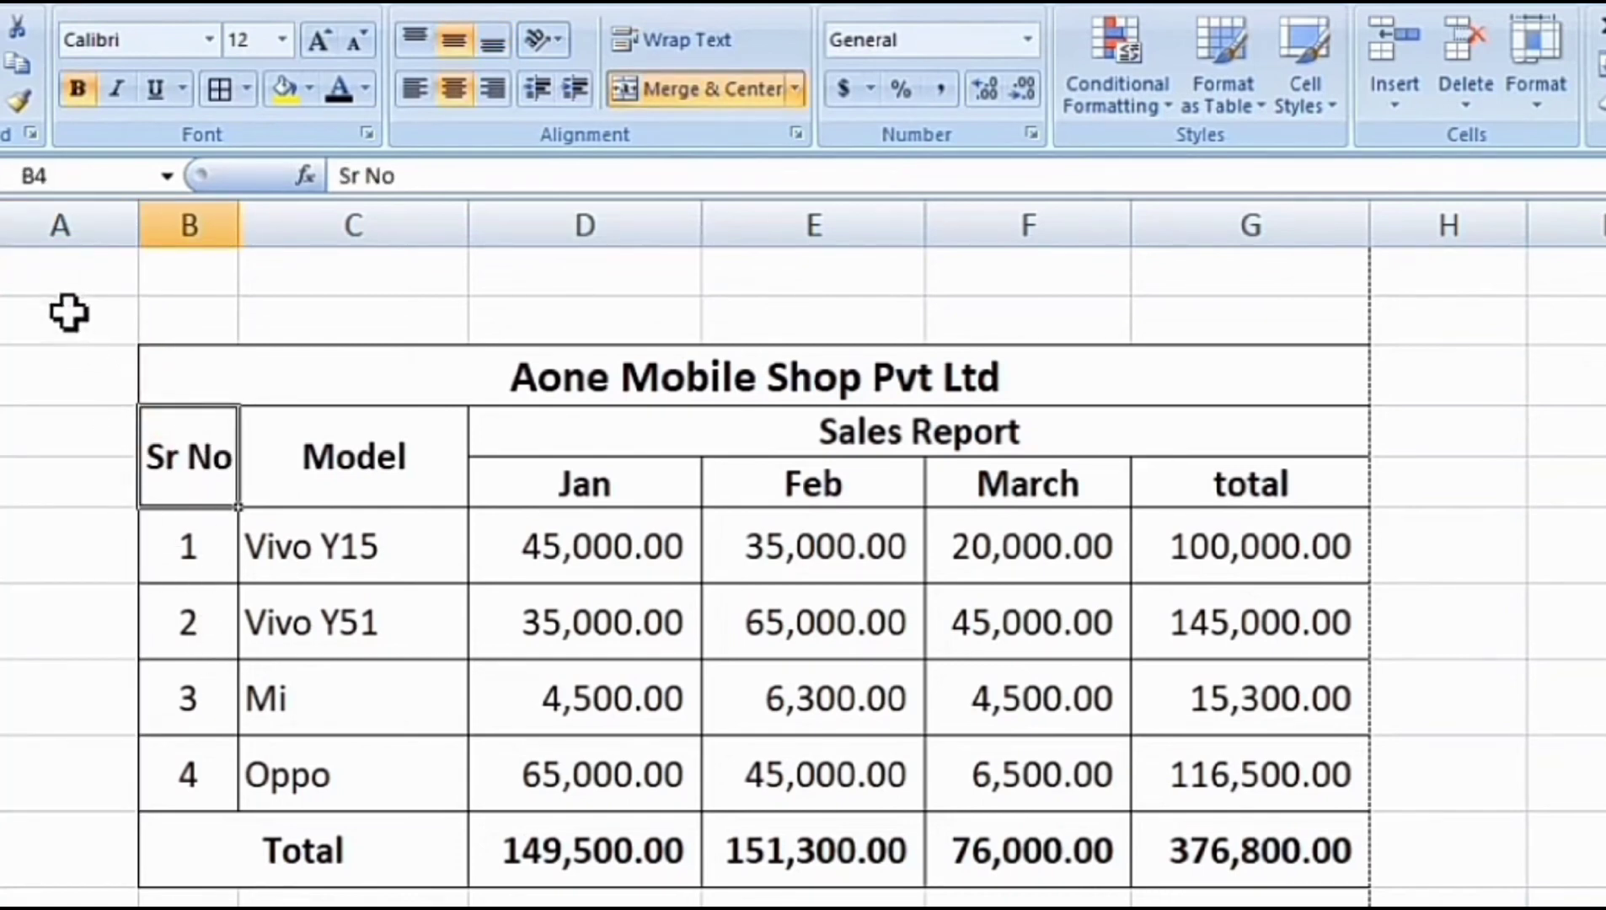
drag(69, 313, 36, 810)
click(315, 599)
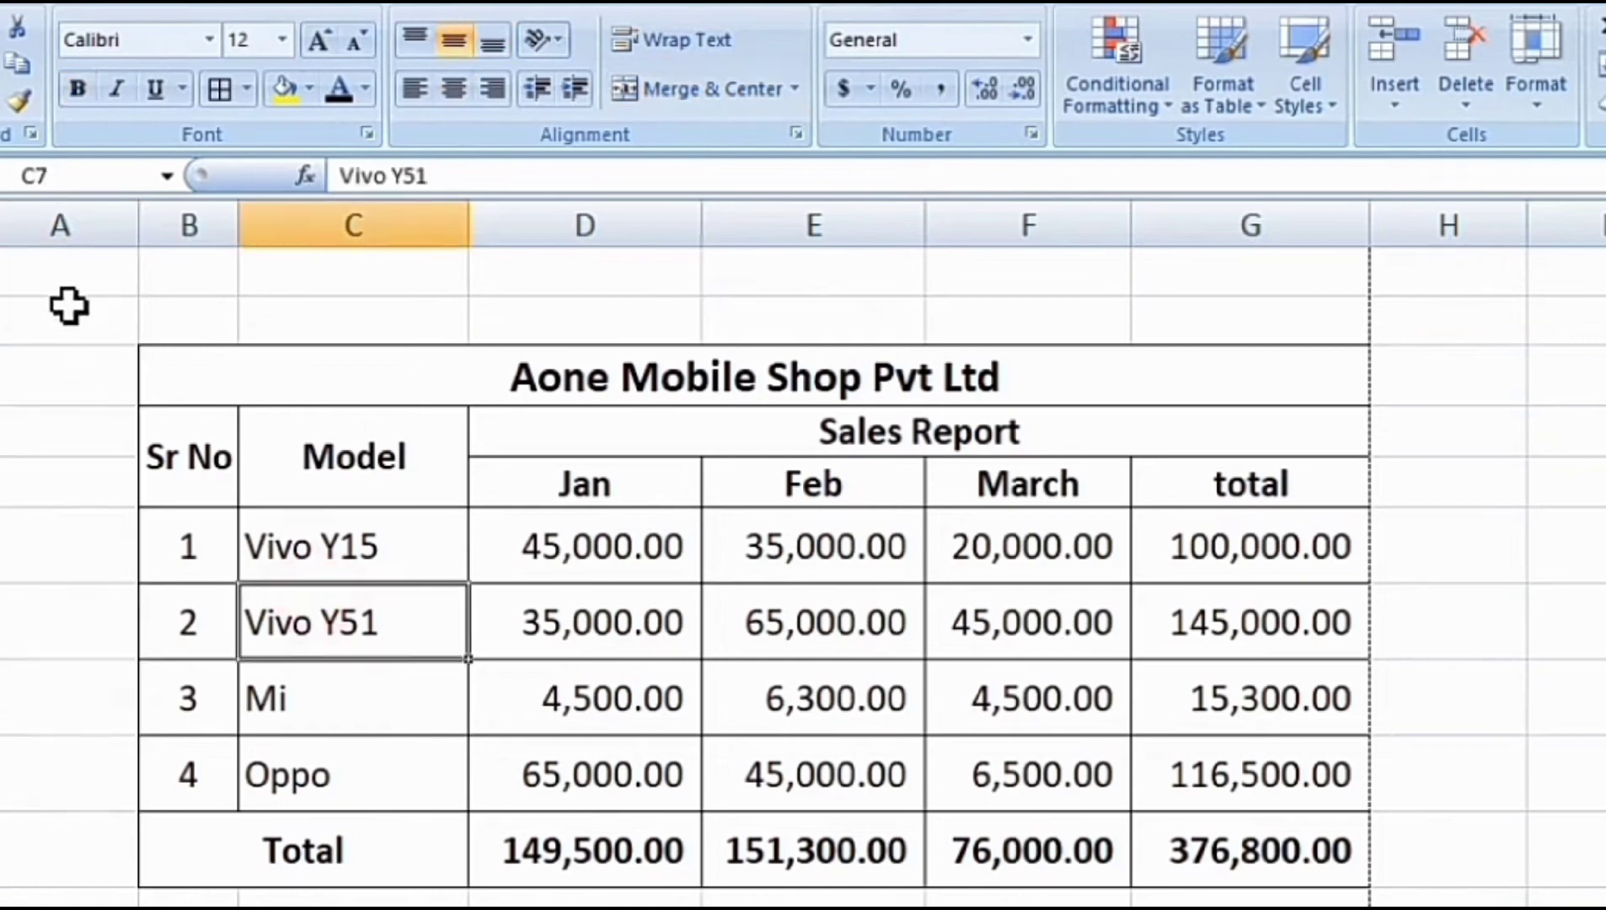
click(52, 228)
right_click(52, 231)
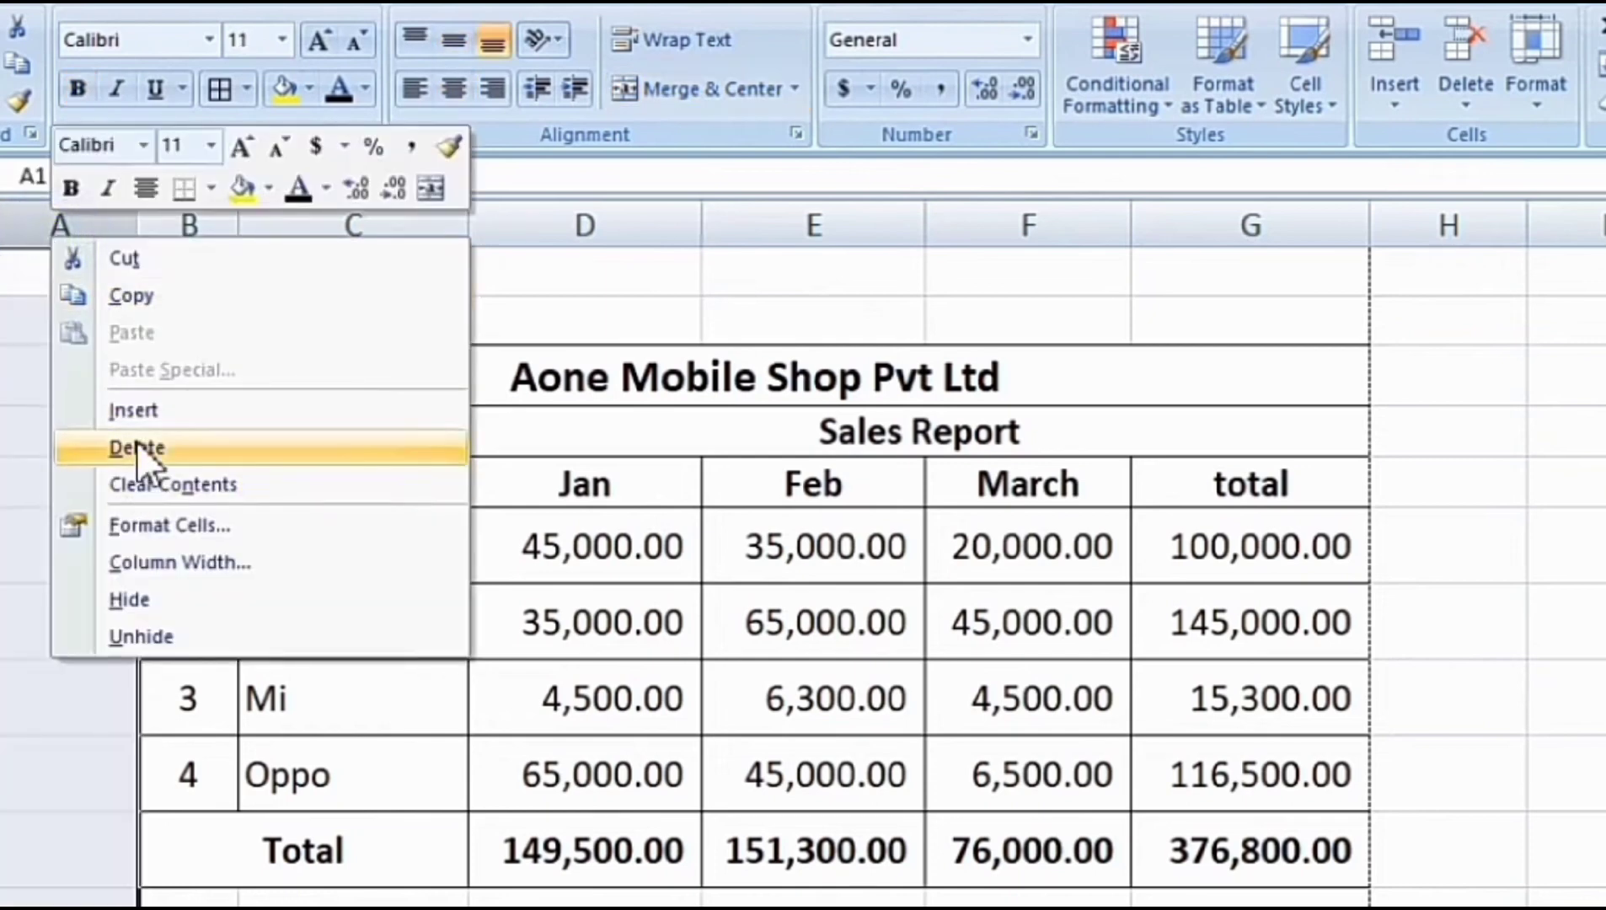
click(683, 695)
click(57, 223)
right_click(59, 226)
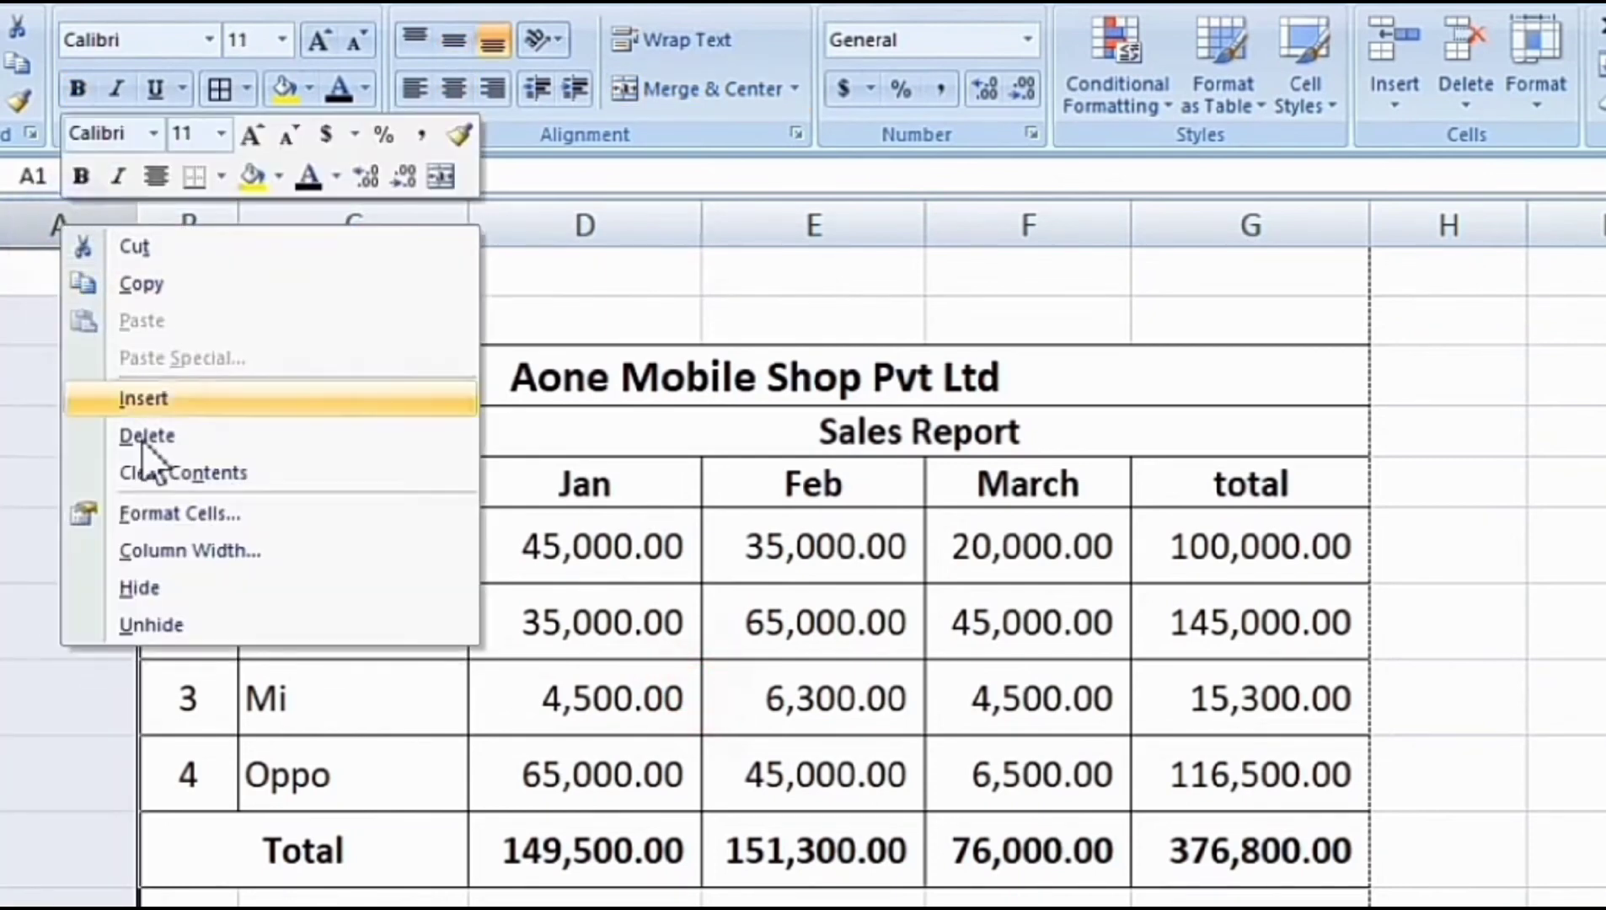
click(145, 436)
Step: Check the shifted table, including the grand total SUM formula and merged Total label
click(233, 556)
click(46, 226)
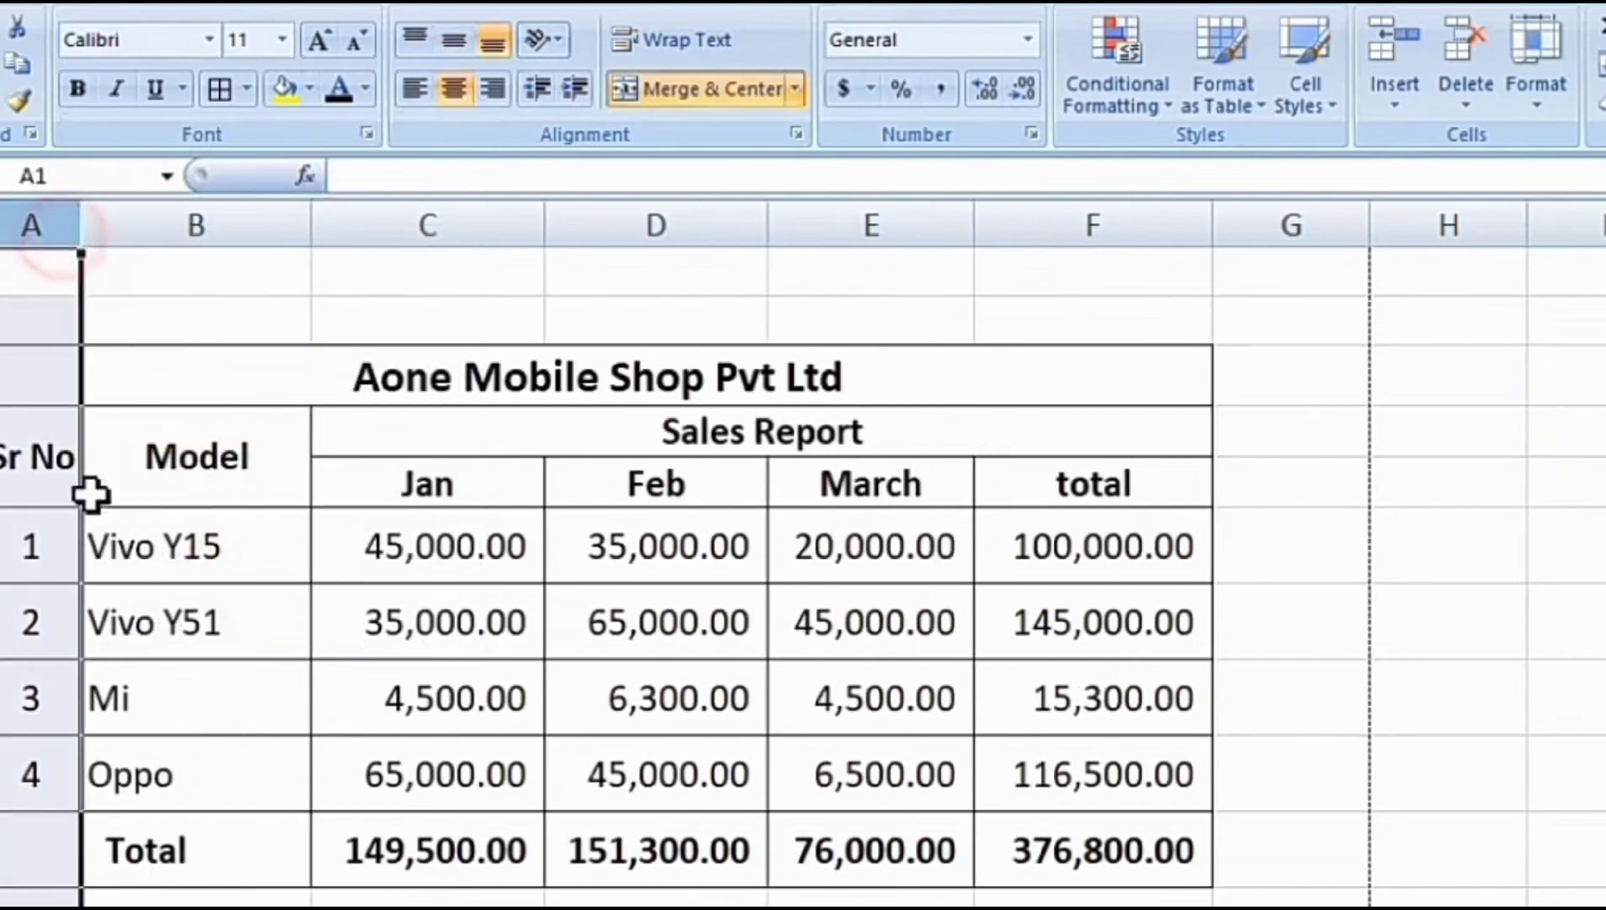
click(97, 540)
click(291, 609)
click(1015, 824)
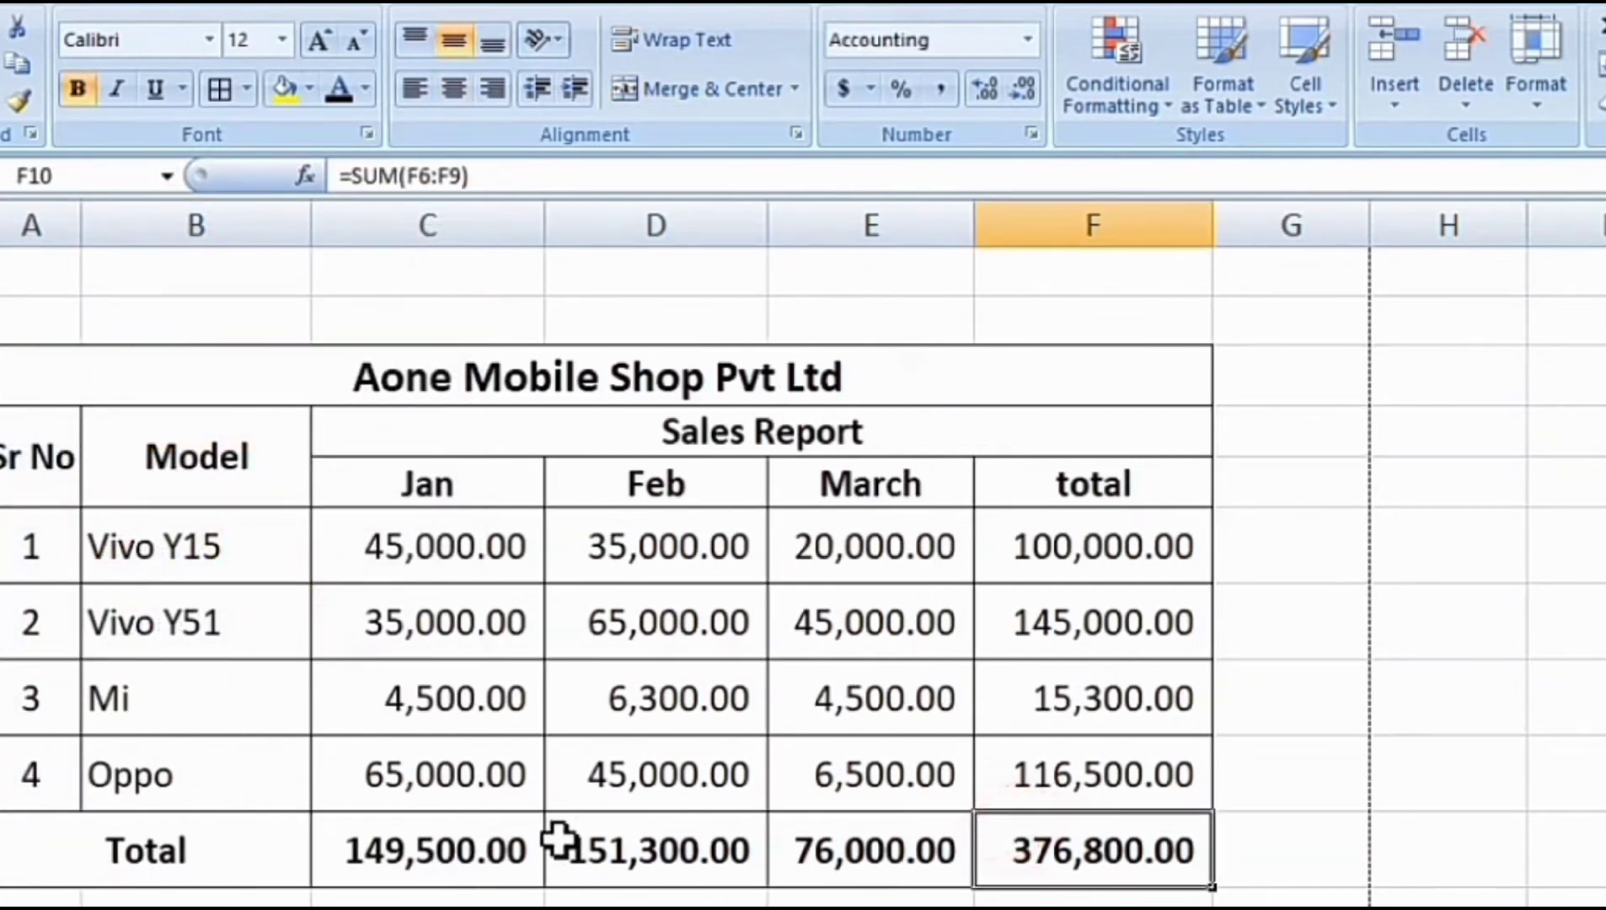
click(184, 845)
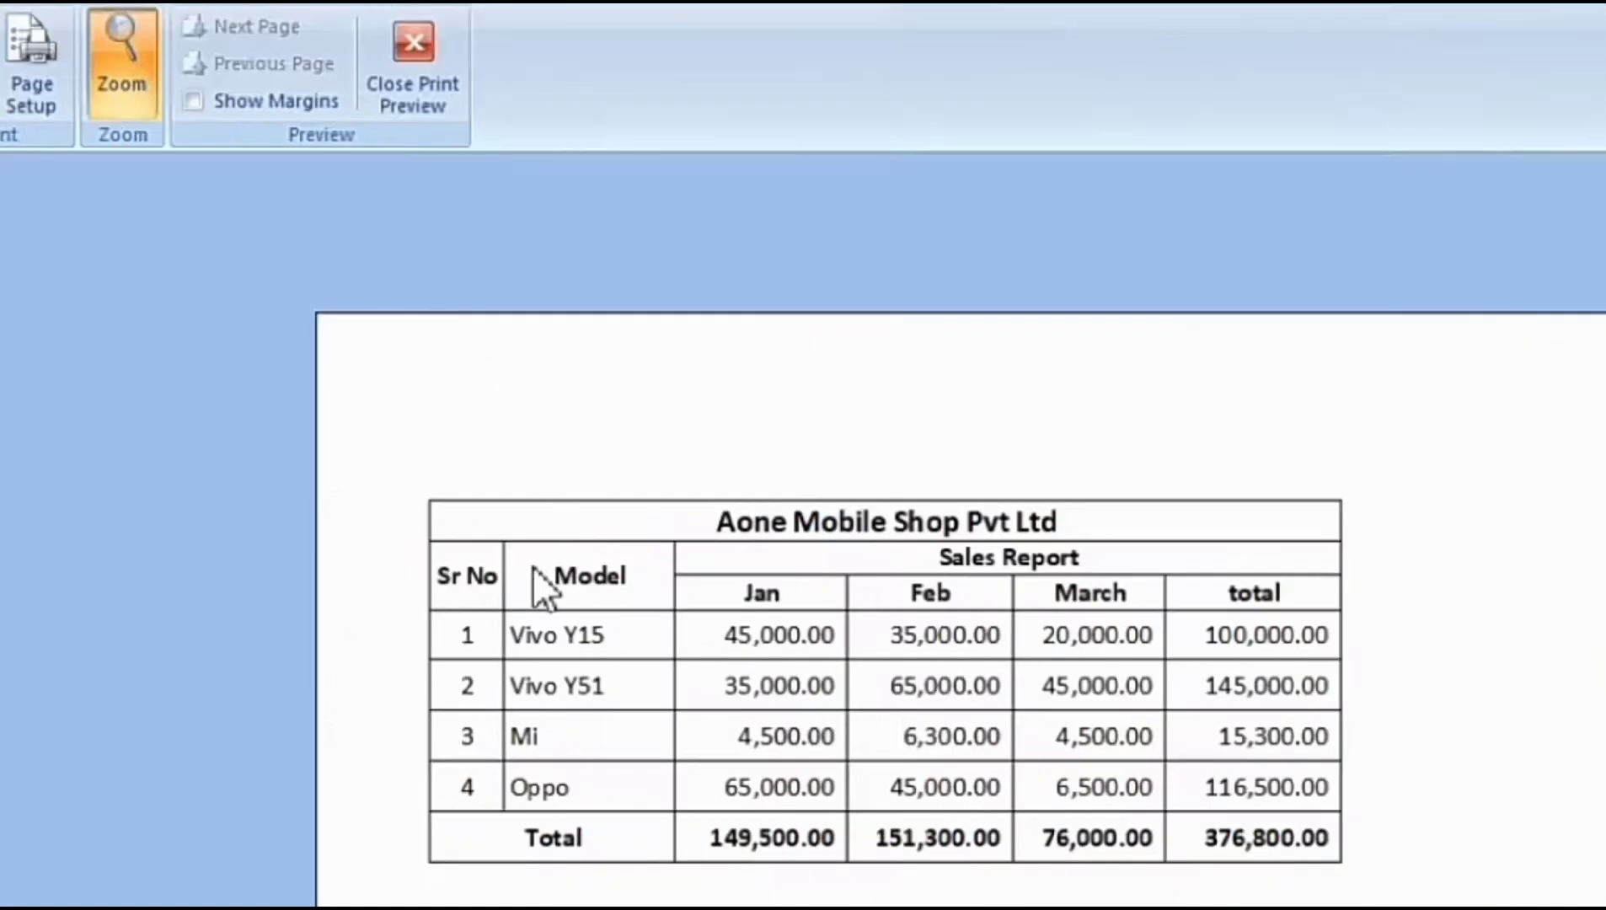
click(536, 575)
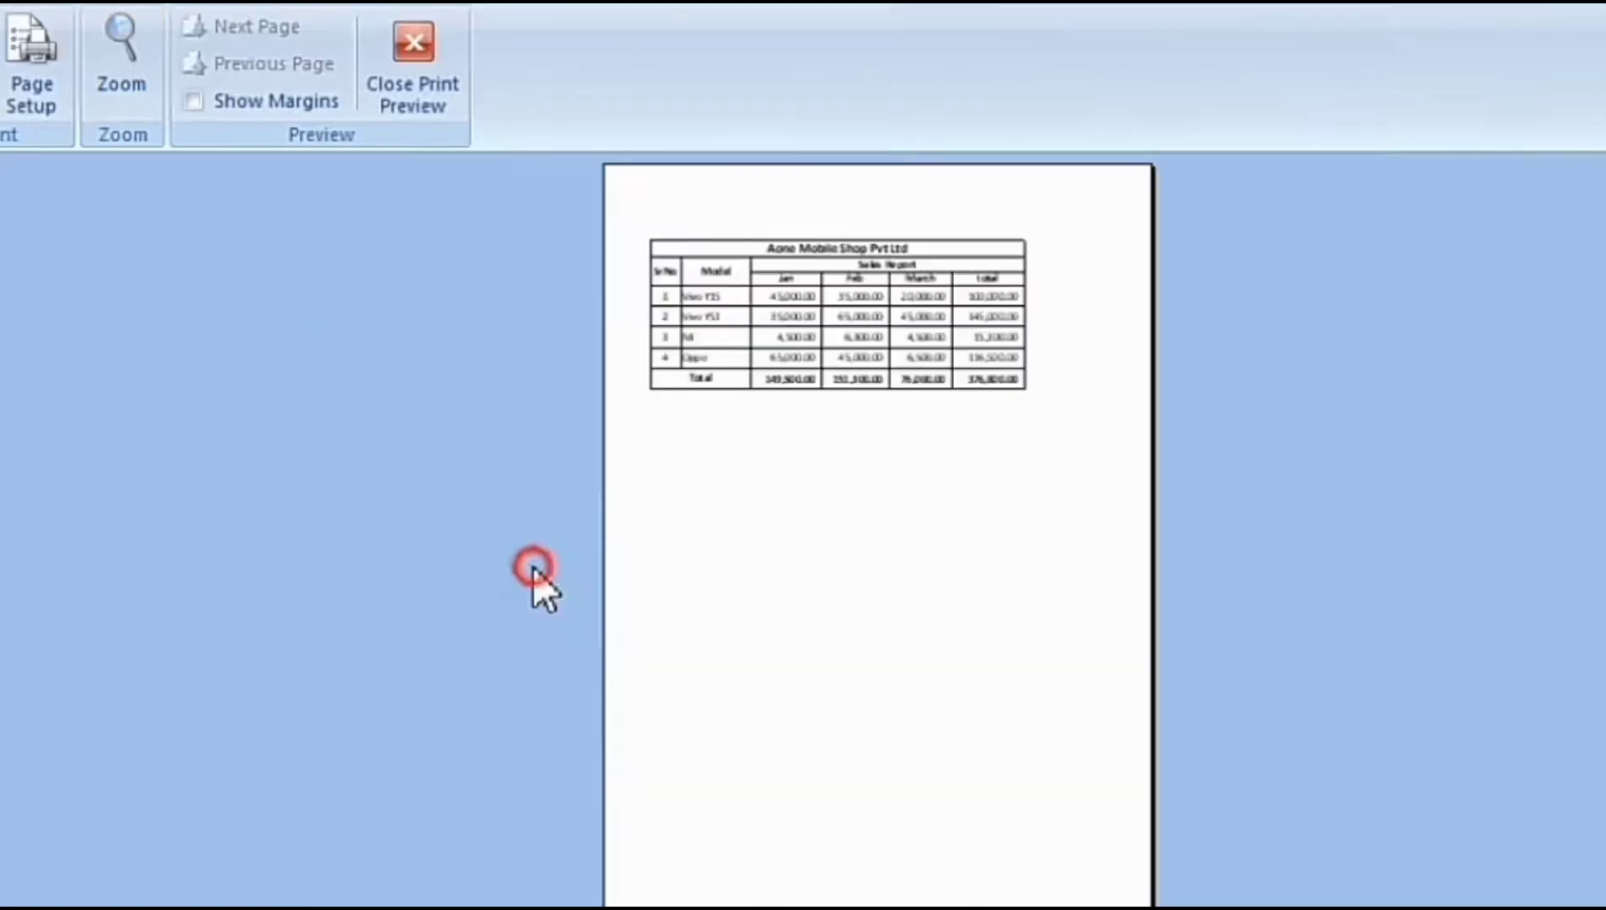
click(752, 276)
click(981, 422)
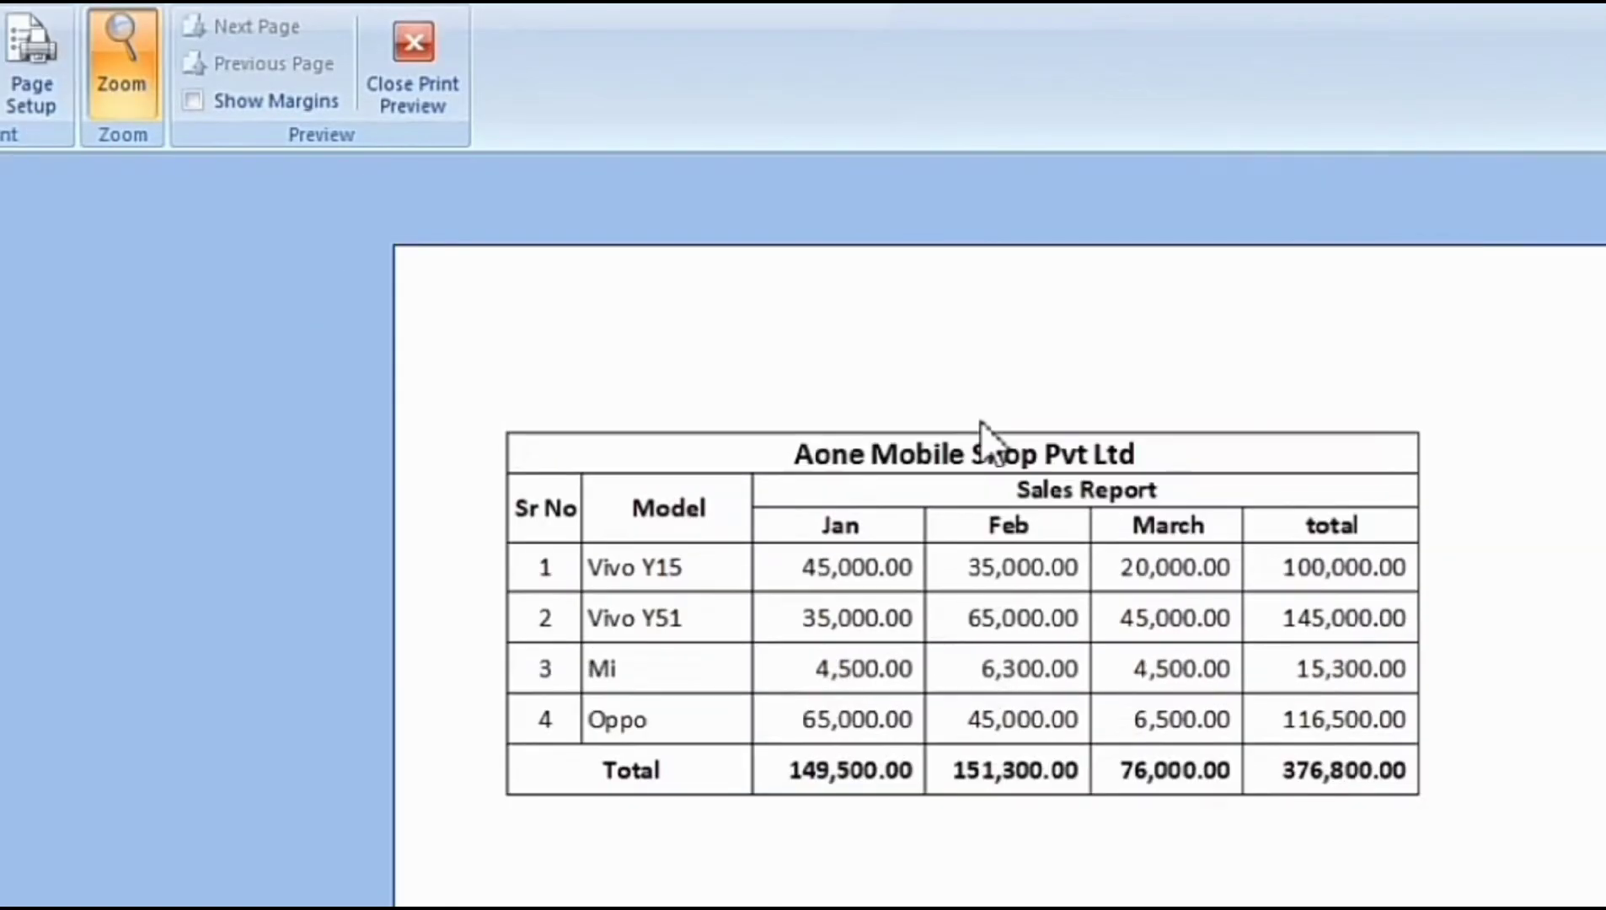
click(434, 42)
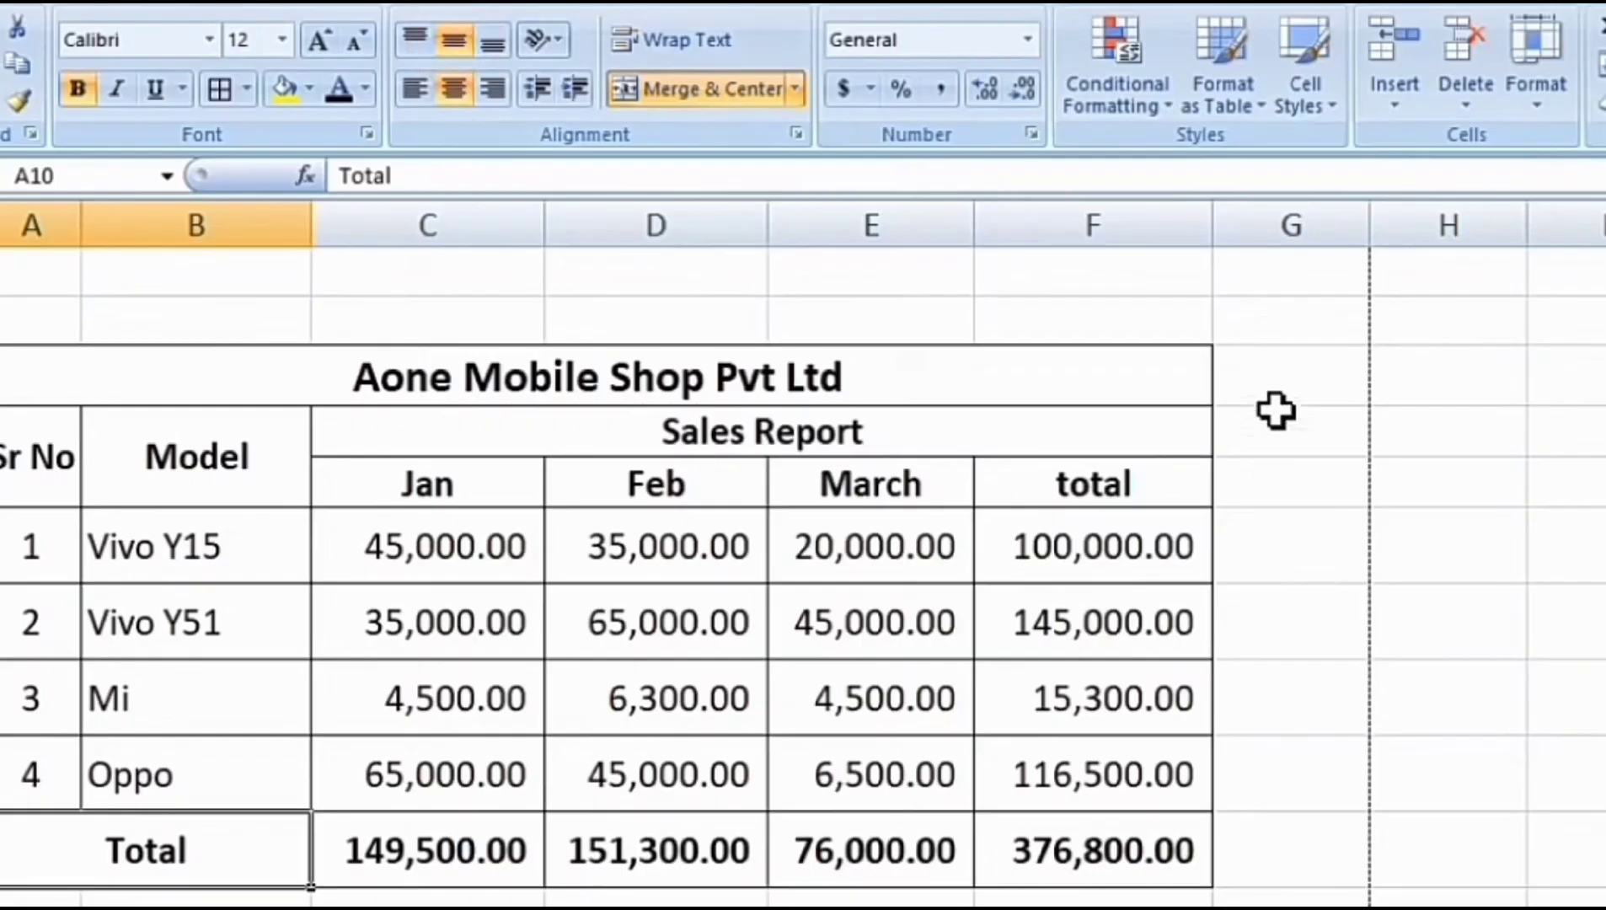